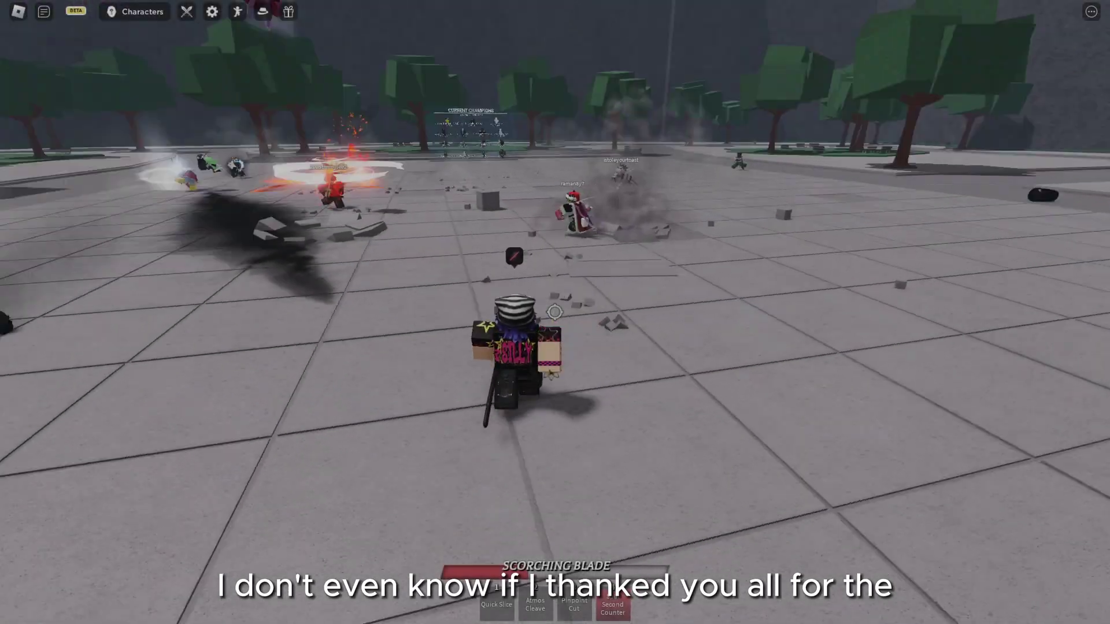
{"action": "key", "text": "shift"}
{"action": "key", "text": "b"}
{"action": "left_click", "coordinate": [651, 308]}
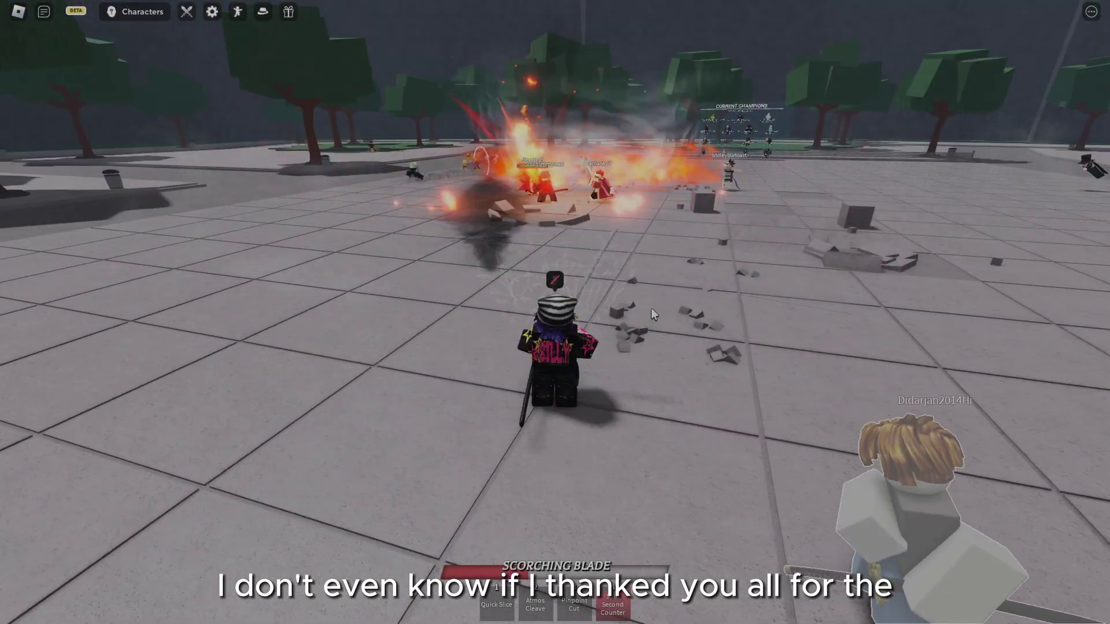
{"action": "right_click_drag", "start_coordinate": [651, 308], "coordinate": [652, 308]}
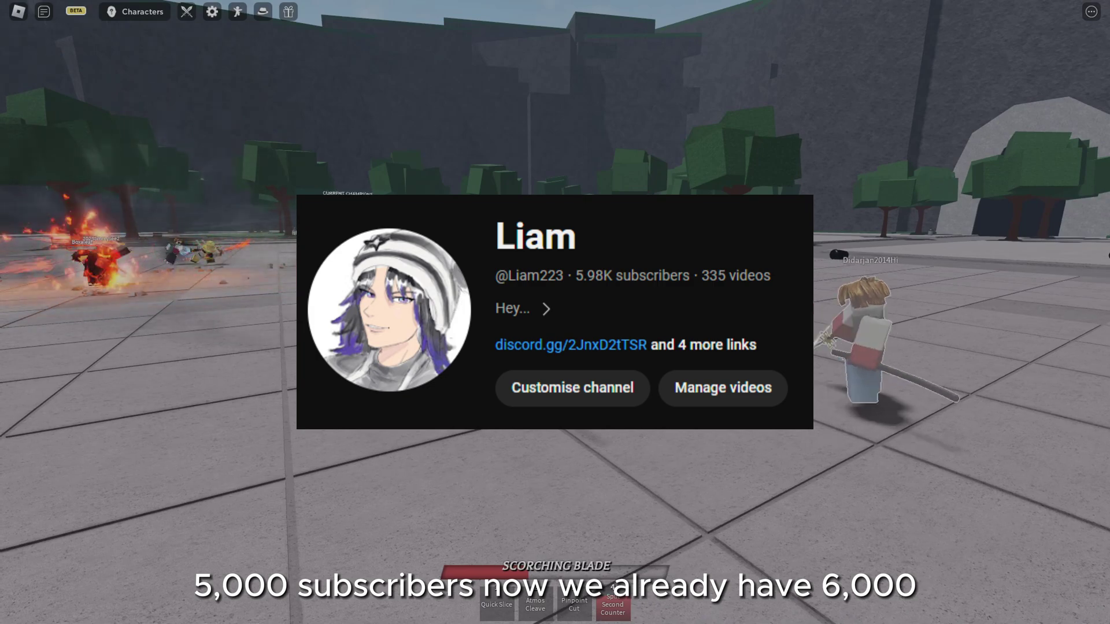
{"action": "scroll", "coordinate": [651, 308], "scroll_direction": "up", "scroll_amount": 2}
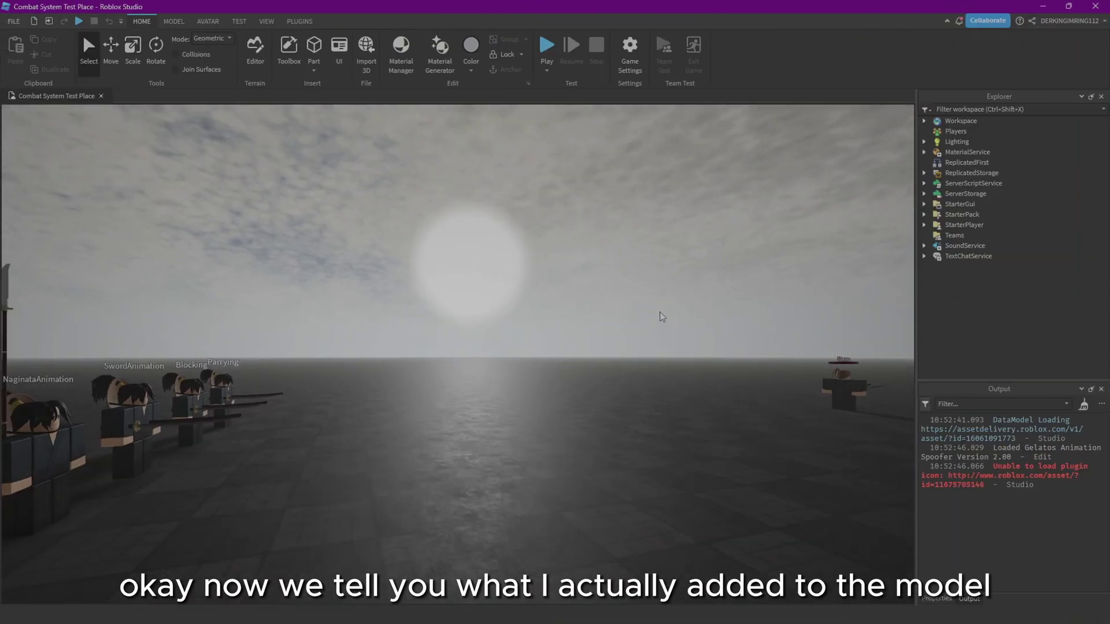
- Examine the enemy NPC with its two swords and health bar up close from the front
{"action": "key", "text": "s"}
{"action": "right_click_drag", "start_coordinate": [622, 276], "coordinate": [611, 286]}
{"action": "key", "text": "w"}
{"action": "key", "text": "w"}
{"action": "key", "text": "w"}
{"action": "key", "text": "w"}
{"action": "key", "text": "d"}
{"action": "key", "text": "s"}
{"action": "key", "text": "w"}
{"action": "key", "text": "d"}
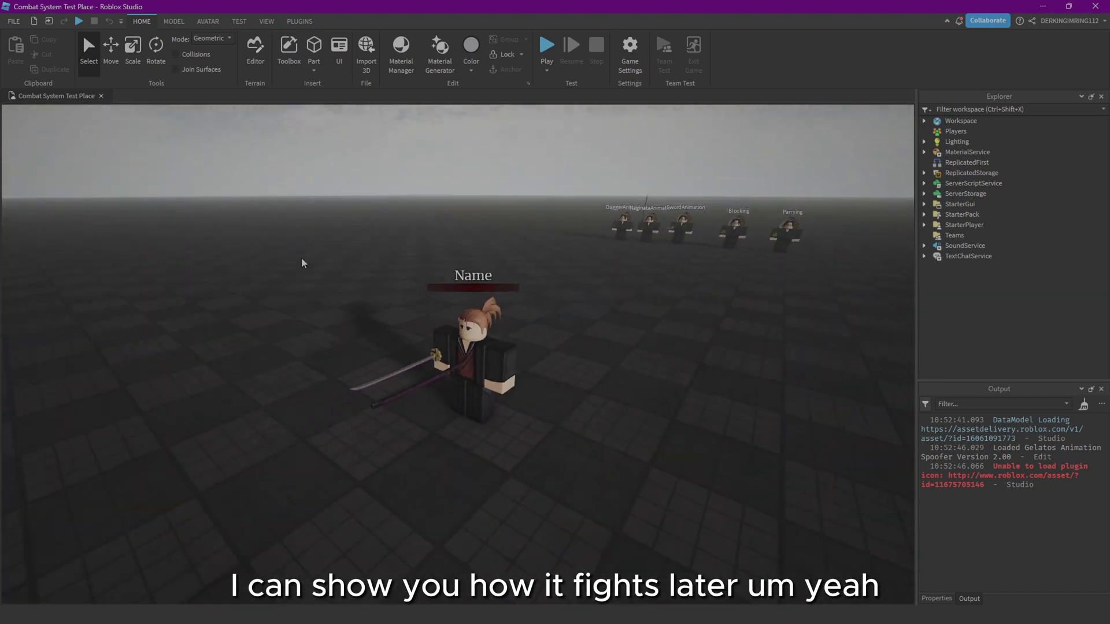
- Select the enemy NPC to locate its model in the Workspace's Npcs folder, and clear the selection
{"action": "left_click", "coordinate": [469, 361]}
{"action": "left_click", "coordinate": [600, 496]}
{"action": "right_click_drag", "start_coordinate": [600, 495], "coordinate": [600, 495]}
{"action": "key", "text": "w"}
{"action": "key", "text": "s"}
{"action": "key", "text": "d"}
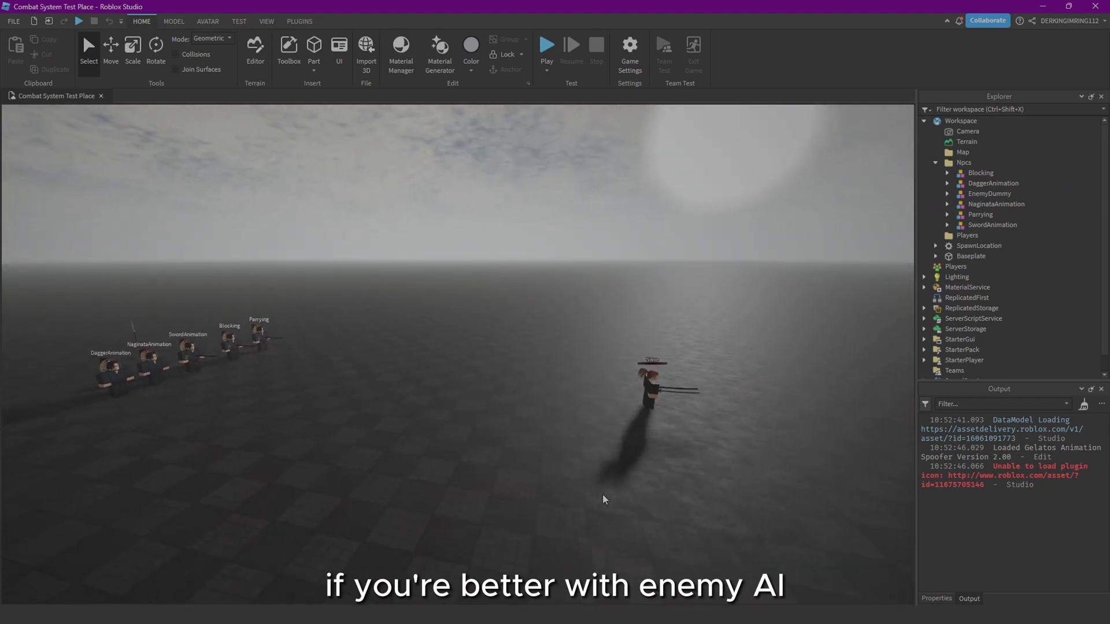
{"action": "right_click_drag", "start_coordinate": [602, 410], "coordinate": [602, 410]}
{"action": "key", "text": "w"}
{"action": "left_click_drag", "start_coordinate": [260, 315], "coordinate": [661, 529]}
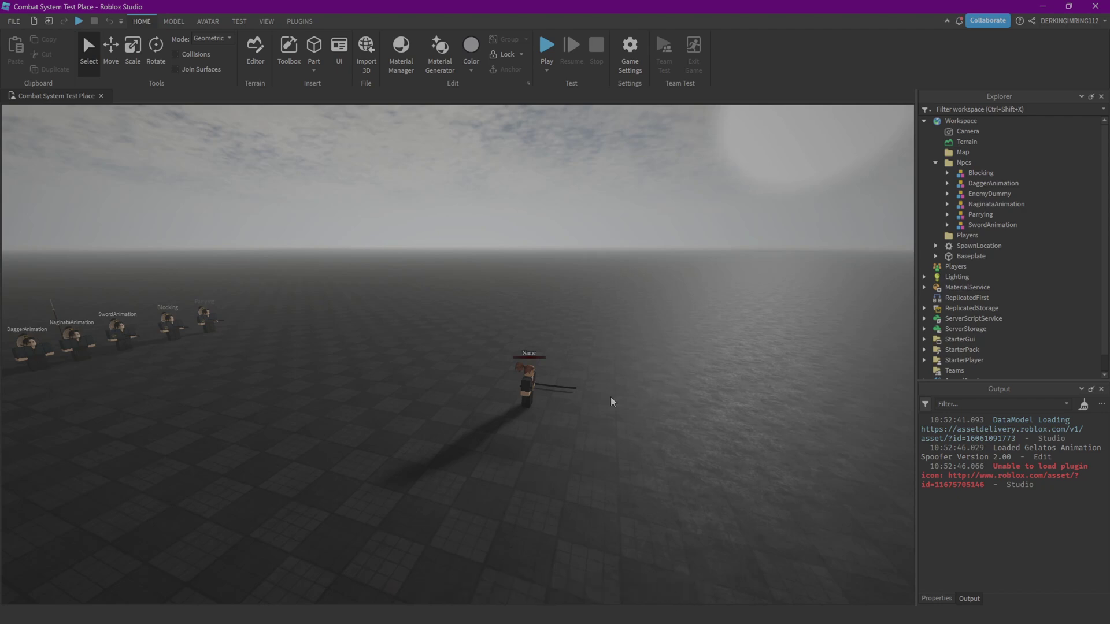
- Start a Play Here test from a viewpoint behind the enemy NPC
{"action": "right_click_drag", "start_coordinate": [611, 397], "coordinate": [611, 397]}
{"action": "key", "text": "w"}
{"action": "key", "text": "d"}
{"action": "key", "text": "s"}
{"action": "key", "text": "w"}
{"action": "key", "text": "d"}
{"action": "key", "text": "w"}
{"action": "key", "text": "d"}
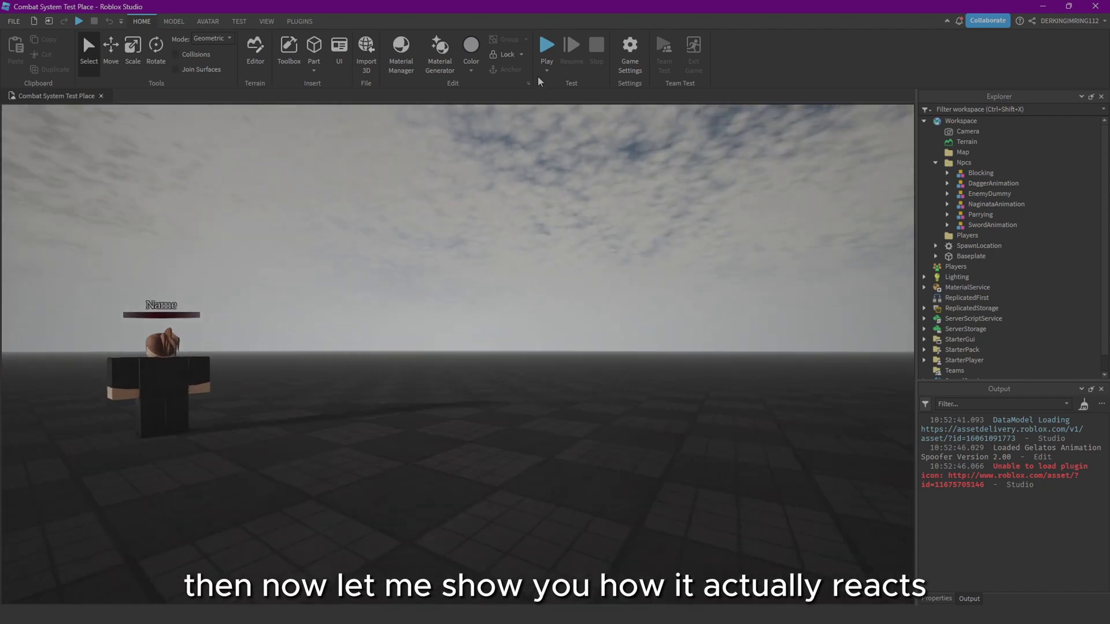
{"action": "left_click", "coordinate": [546, 70]}
{"action": "left_click", "coordinate": [554, 97]}
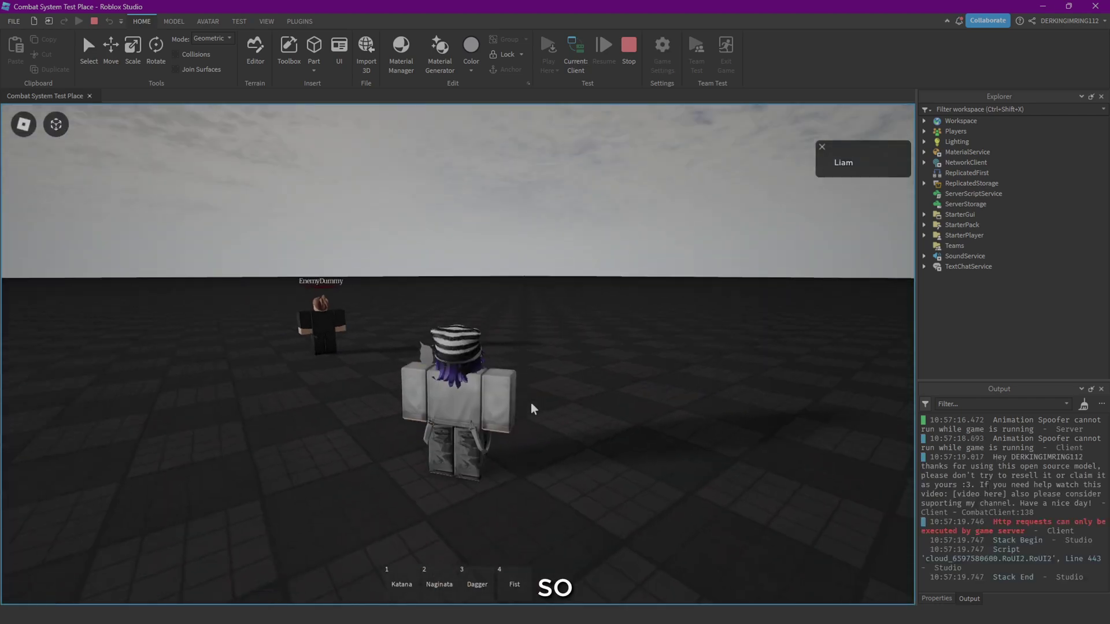
- Equip the Katana and adjust the in-game settings before approaching the enemy
{"action": "right_click_drag", "start_coordinate": [533, 410], "coordinate": [458, 359]}
{"action": "key", "text": "1"}
{"action": "key", "text": "Tab"}
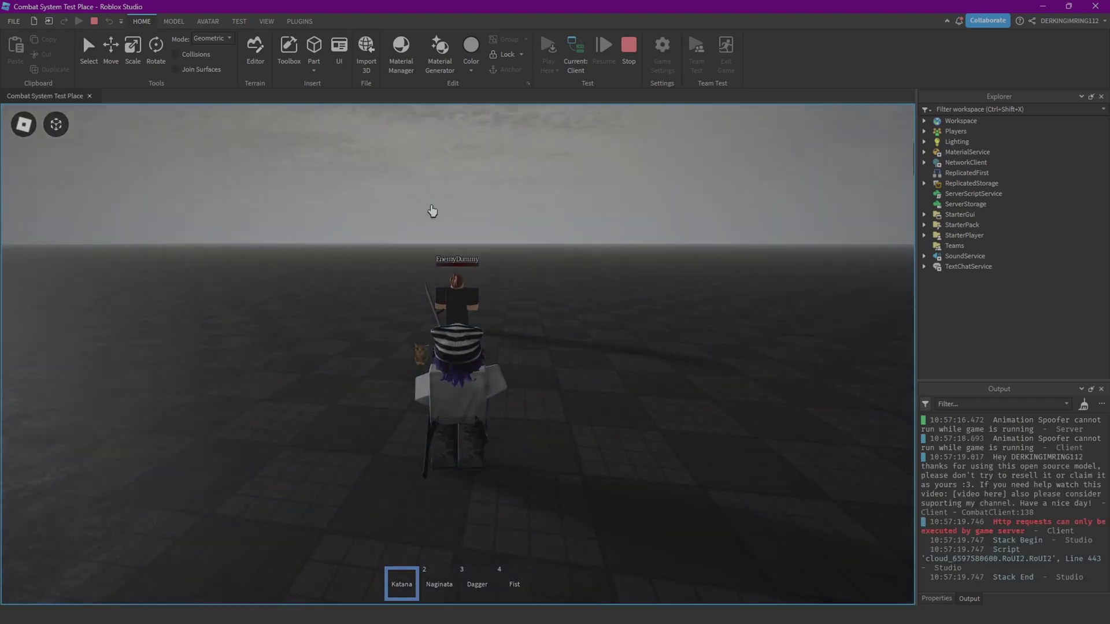
{"action": "left_click", "coordinate": [384, 178]}
{"action": "left_click", "coordinate": [639, 441]}
{"action": "key", "text": "Escape"}
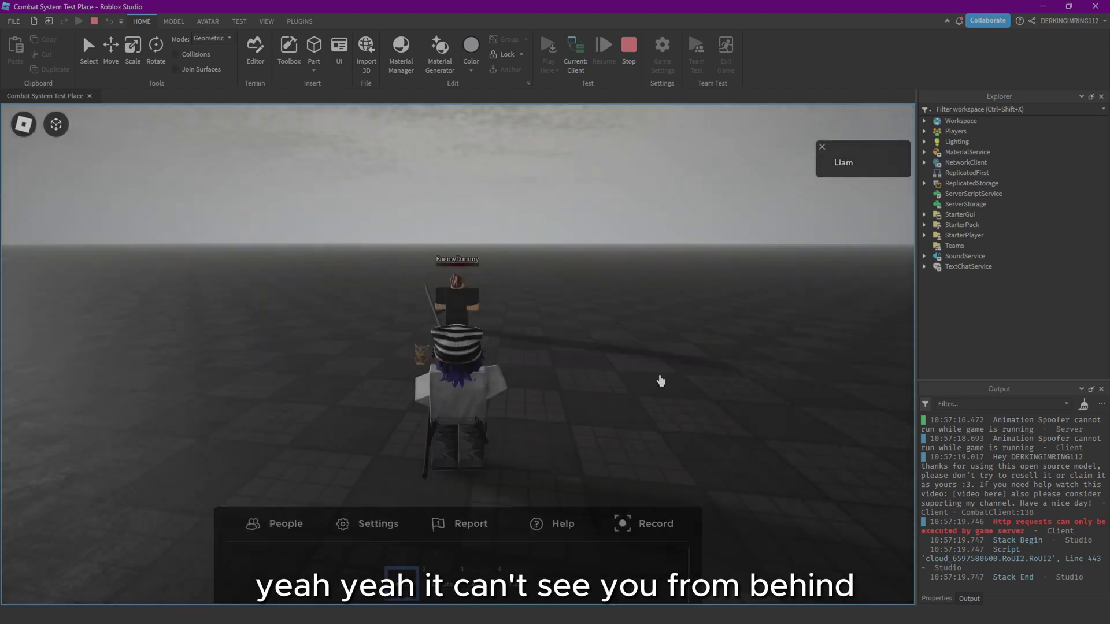
- Walk around EnemyDummy from behind to its front with the camera locked to test its sight detection
{"action": "key", "text": "w"}
{"action": "right_click_drag", "start_coordinate": [471, 360], "coordinate": [472, 361]}
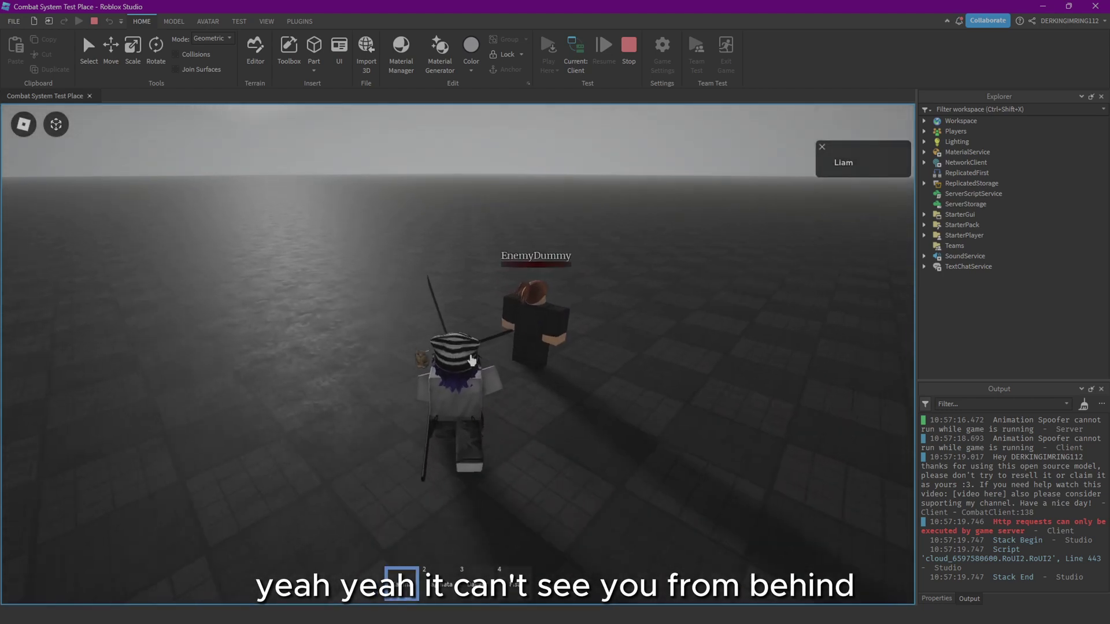
{"action": "key", "text": "shift"}
{"action": "key", "text": "w"}
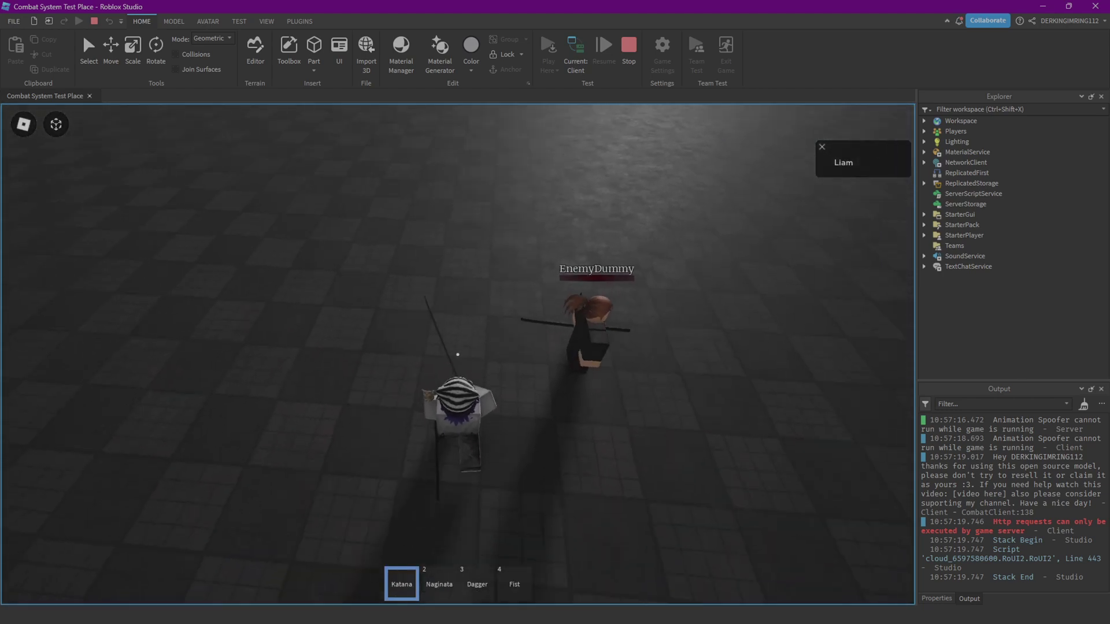
{"action": "key", "text": "d"}
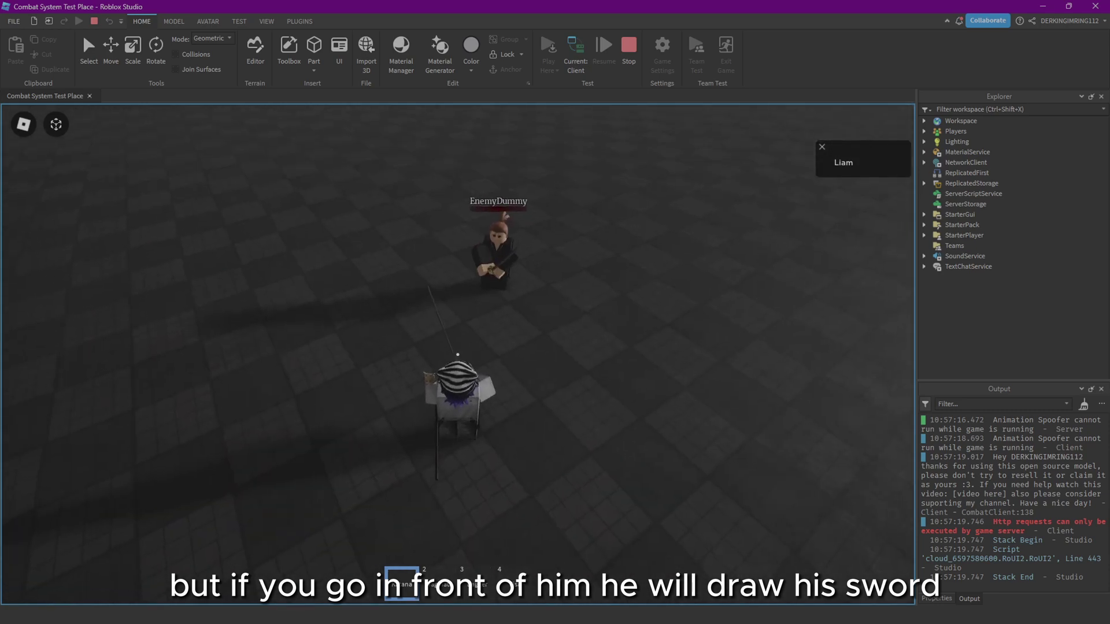
{"action": "key", "text": "shift"}
{"action": "key", "text": "shift"}
{"action": "scroll", "coordinate": [457, 354], "scroll_direction": "up", "scroll_amount": 3}
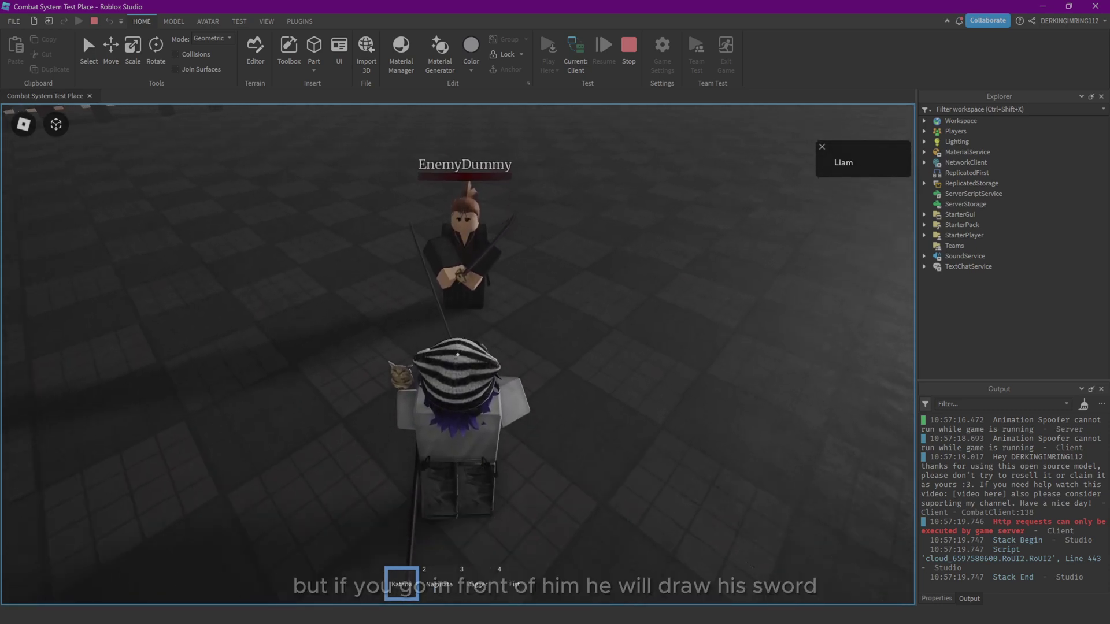
- Move close to EnemyDummy, block with the Katana and back away to test its chasing and attacks
{"action": "key", "text": "w"}
{"action": "key", "text": "f"}
{"action": "scroll", "coordinate": [458, 354], "scroll_direction": "down", "scroll_amount": 3}
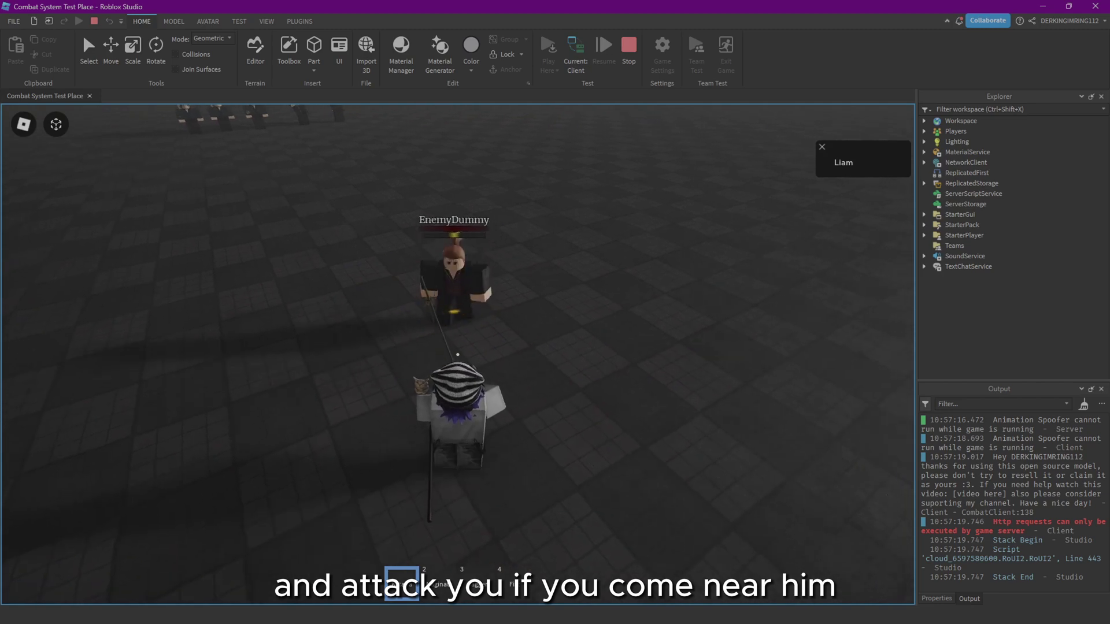
{"action": "key", "text": "f"}
{"action": "key", "text": "s"}
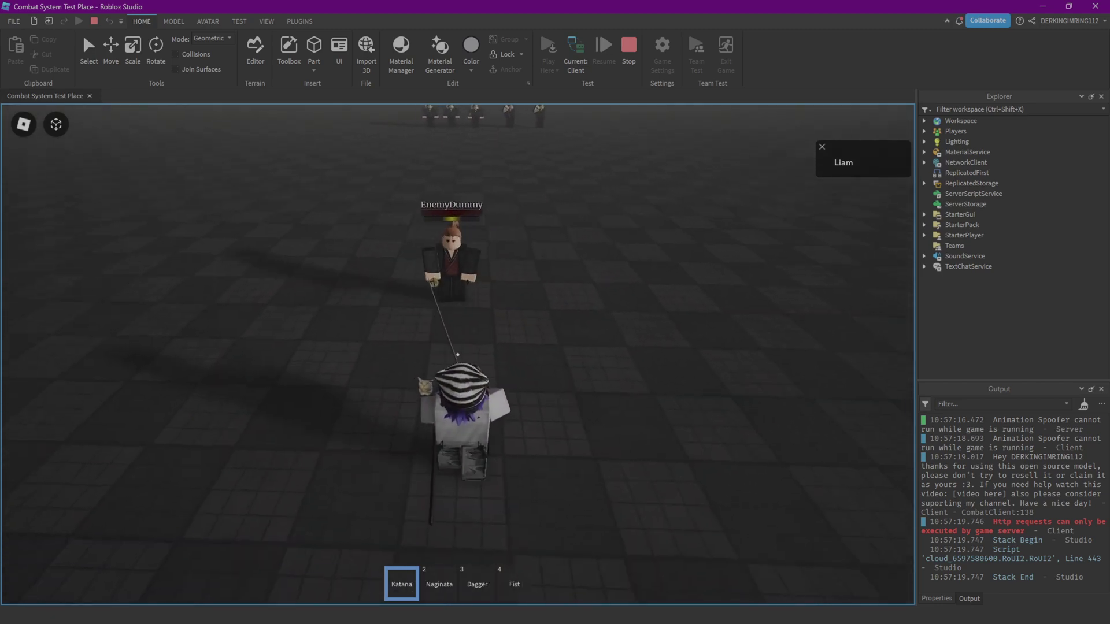
- Fight EnemyDummy with repeated Katana attacks to test how it blocks and strikes back
{"action": "left_click", "coordinate": [457, 354]}
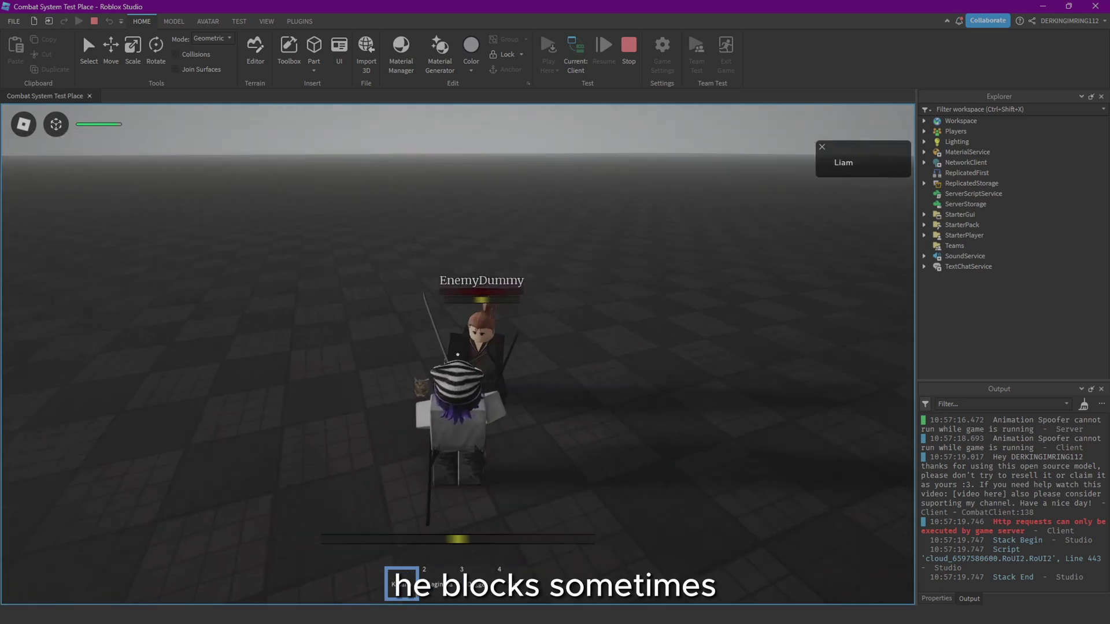
{"action": "left_click", "coordinate": [457, 354]}
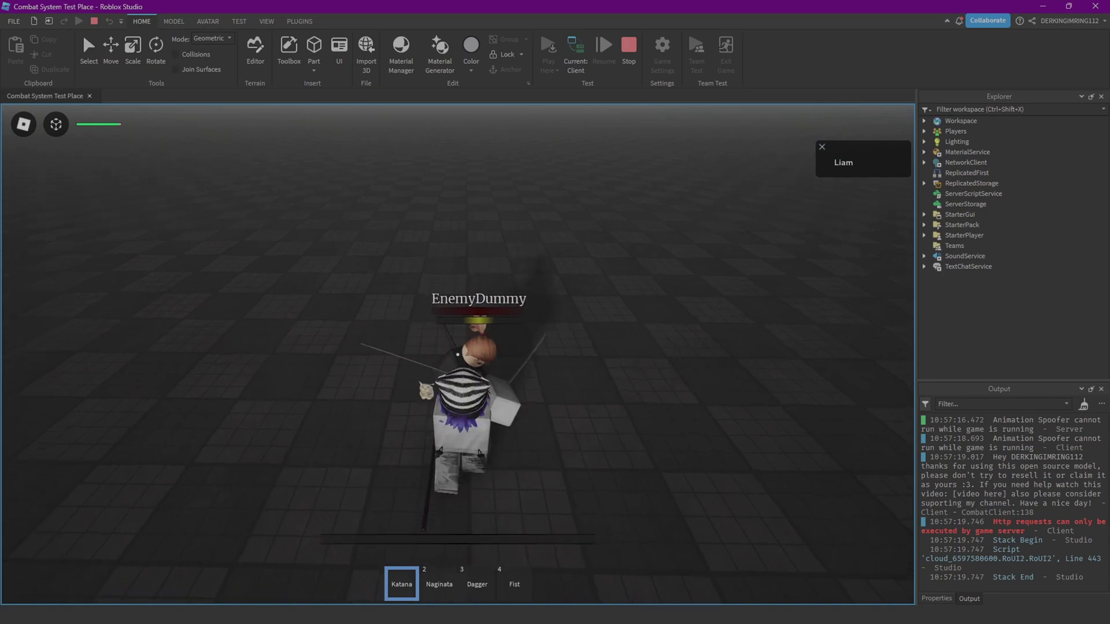
{"action": "left_click", "coordinate": [457, 354]}
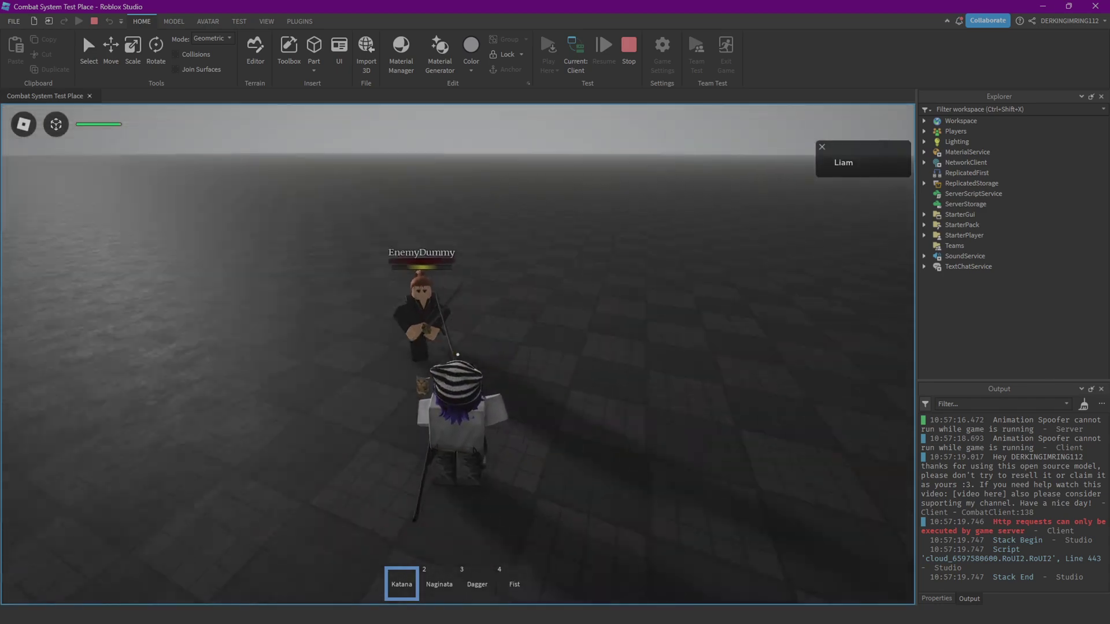
{"action": "key", "text": "w"}
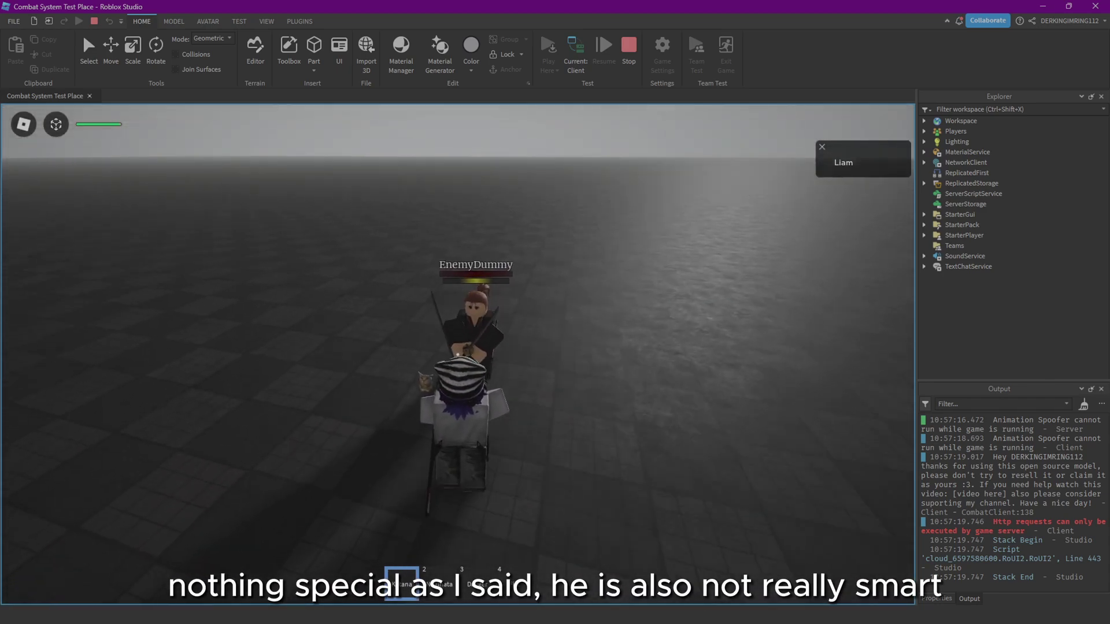
{"action": "left_click", "coordinate": [457, 355]}
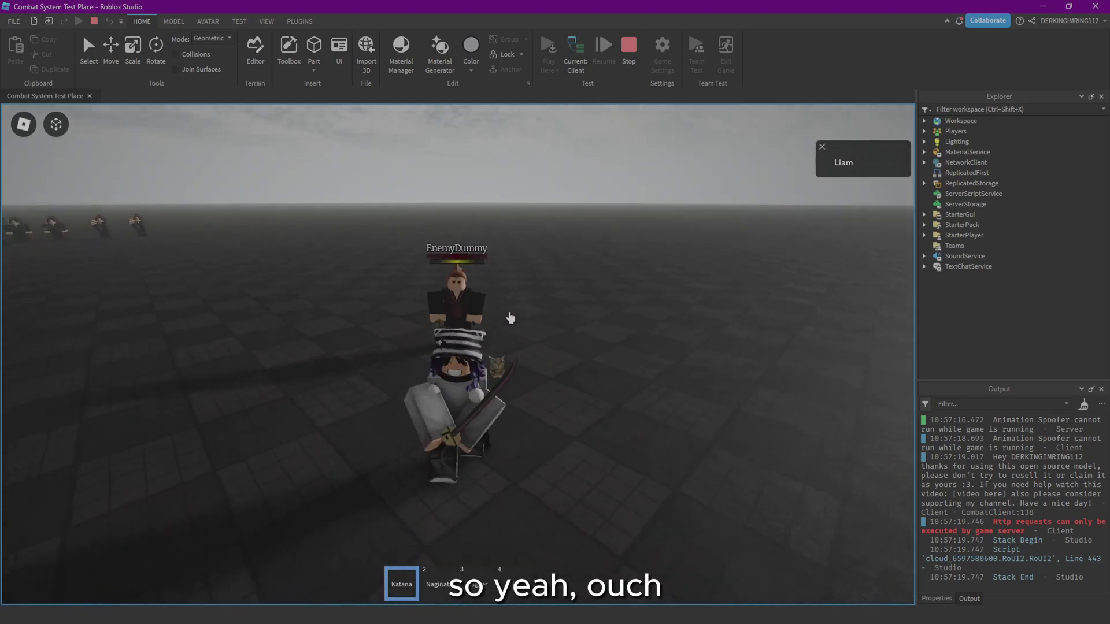
{"action": "left_click", "coordinate": [457, 354]}
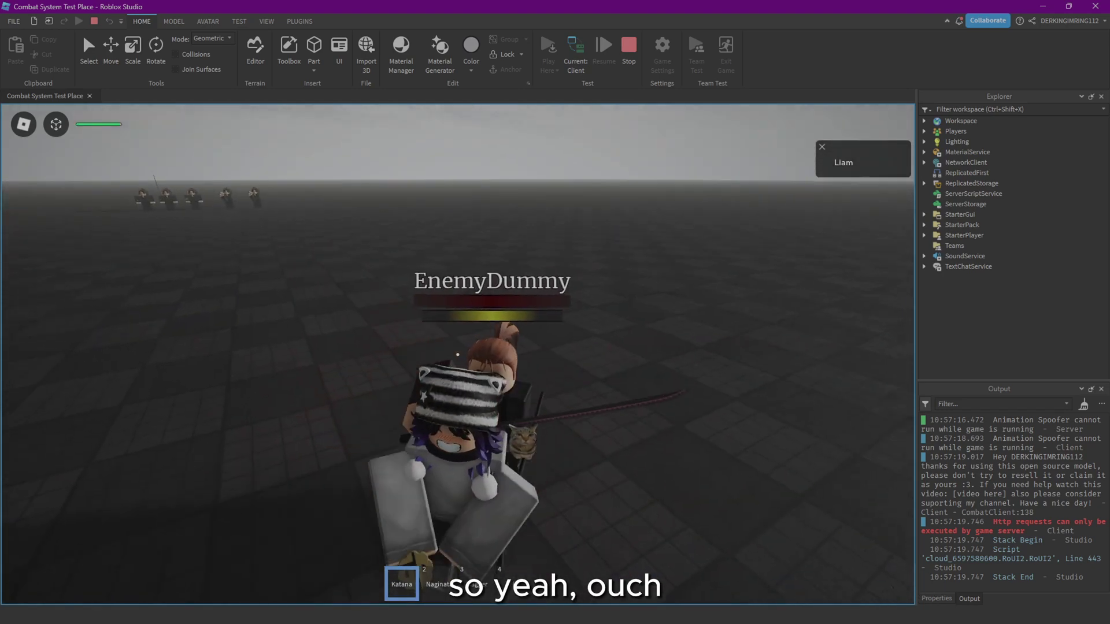
{"action": "left_click", "coordinate": [457, 354]}
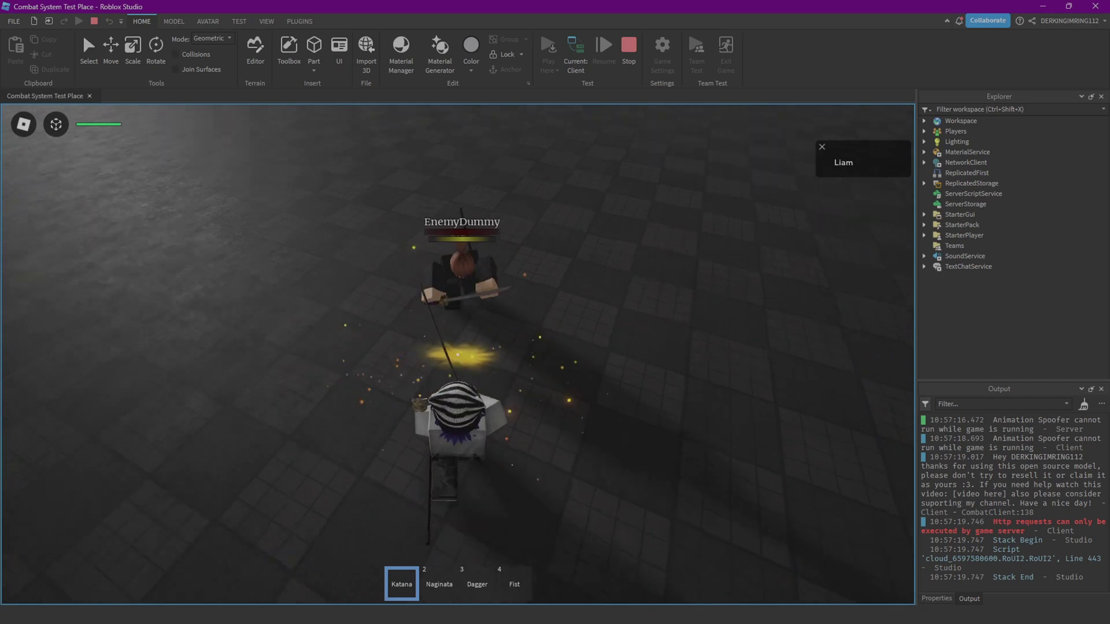
- Release the camera lock, view the character from the front and stop the play test
{"action": "key", "text": "shift"}
{"action": "right_click_drag", "start_coordinate": [461, 337], "coordinate": [461, 337]}
{"action": "scroll", "coordinate": [460, 336], "scroll_direction": "up", "scroll_amount": 3}
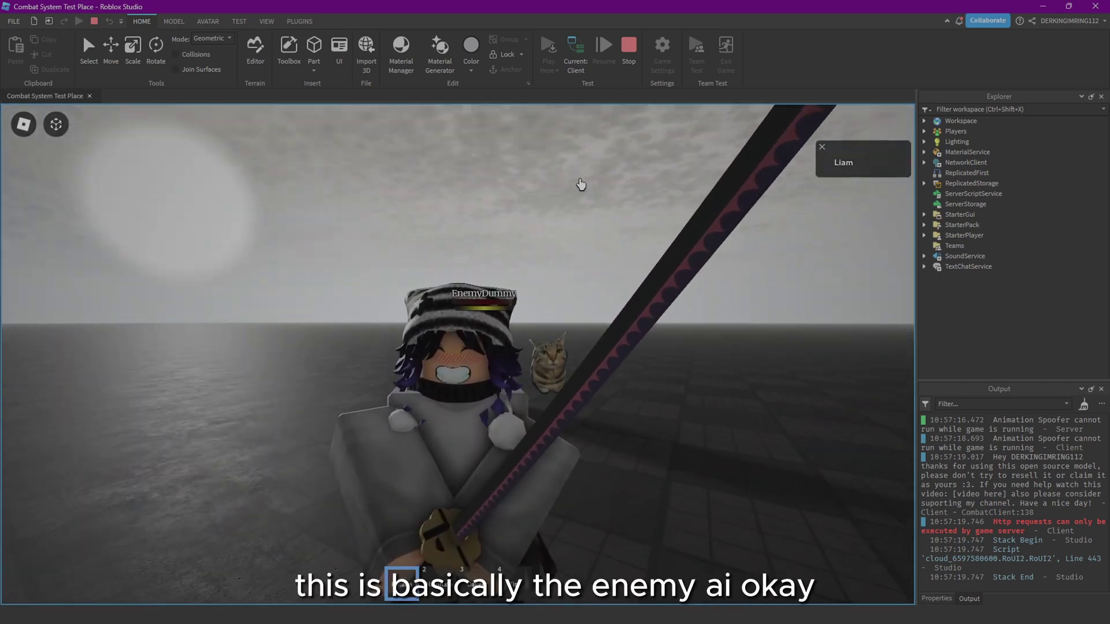
{"action": "left_click", "coordinate": [624, 74]}
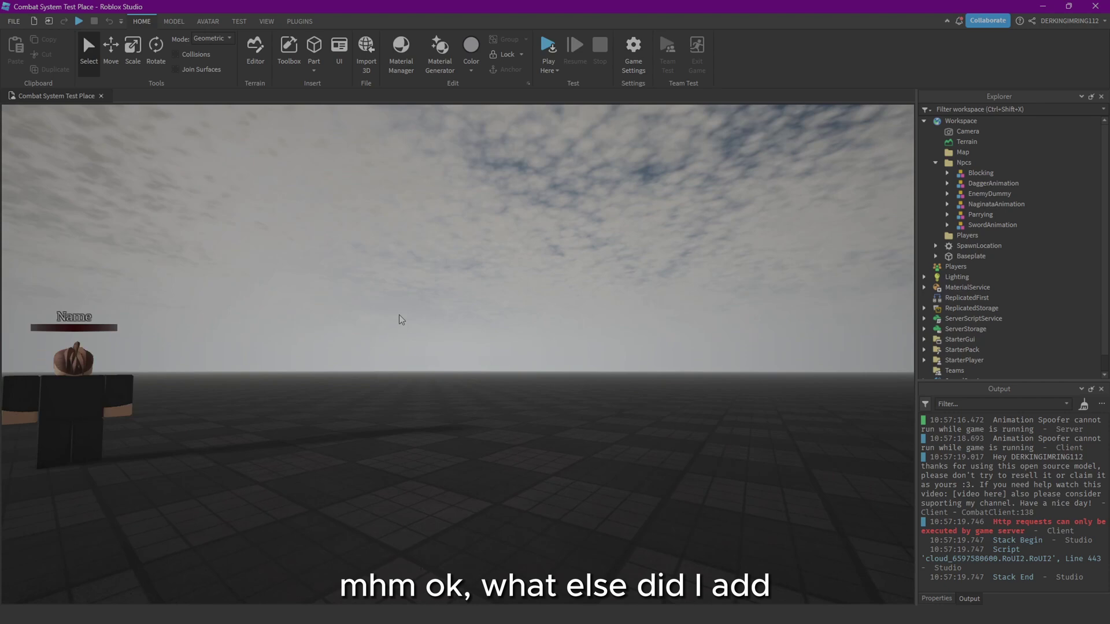
- Open the WeaponInfo module script from the Modules folder in ServerStorage
{"action": "right_click_drag", "start_coordinate": [401, 318], "coordinate": [401, 319]}
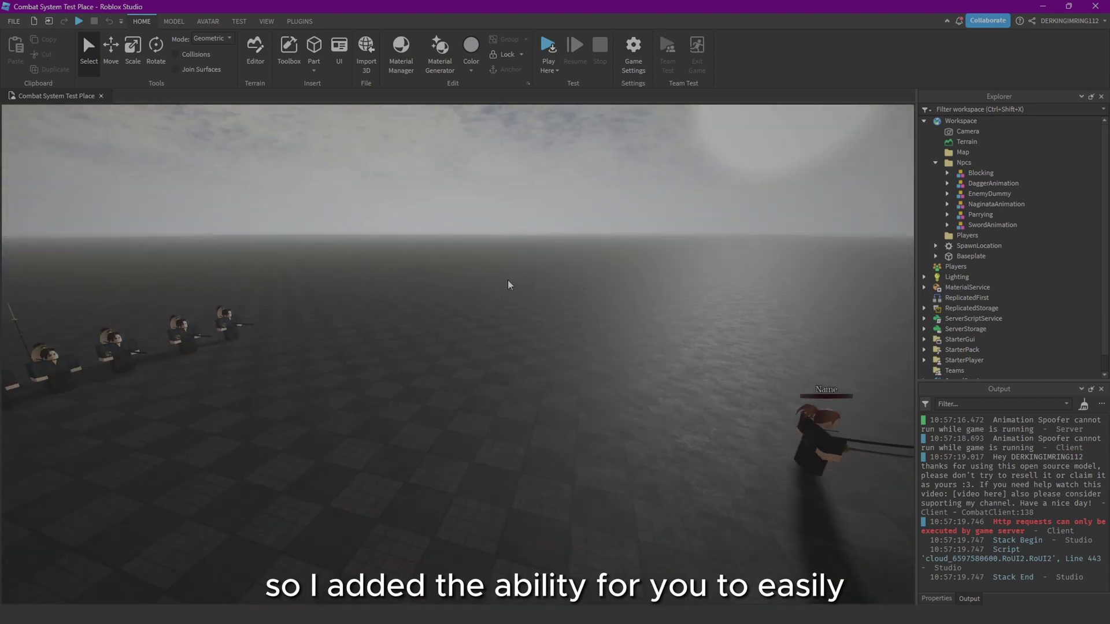
{"action": "right_click_drag", "start_coordinate": [509, 285], "coordinate": [510, 285]}
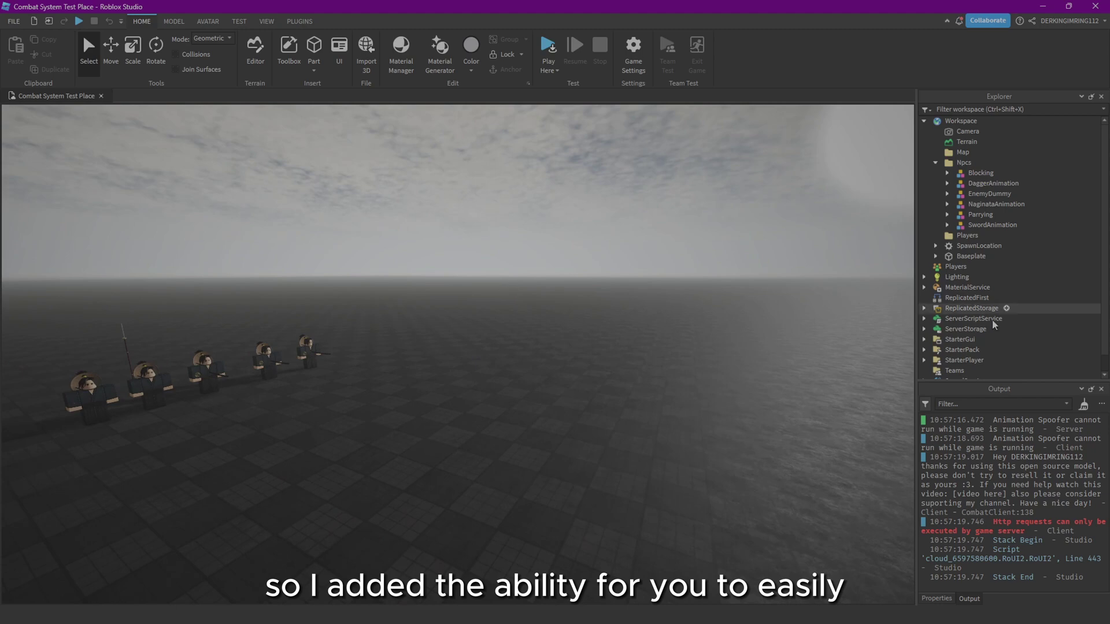
{"action": "left_click", "coordinate": [927, 329]}
{"action": "right_click_drag", "start_coordinate": [823, 355], "coordinate": [823, 355]}
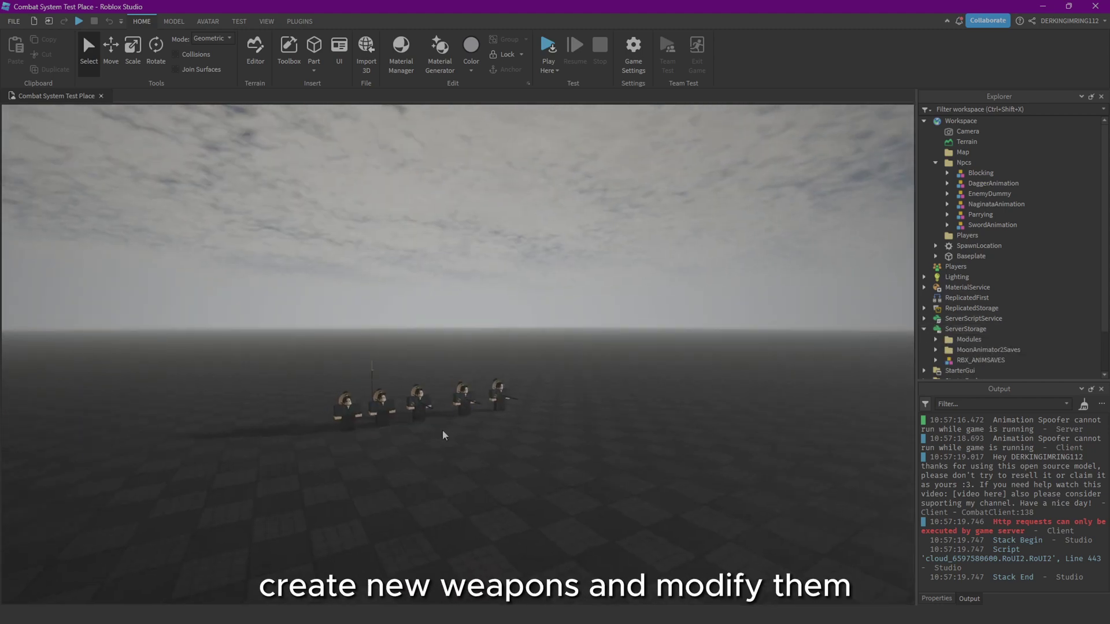
{"action": "scroll", "coordinate": [619, 338], "scroll_direction": "up", "scroll_amount": 6}
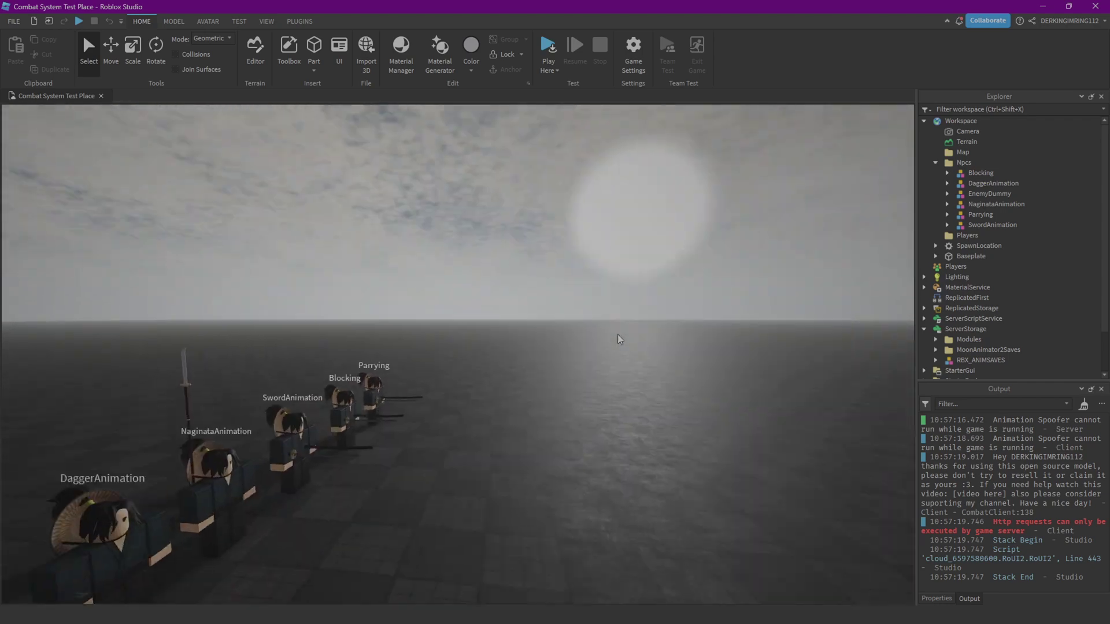
{"action": "right_click_drag", "start_coordinate": [620, 339], "coordinate": [619, 338]}
{"action": "key", "text": "d"}
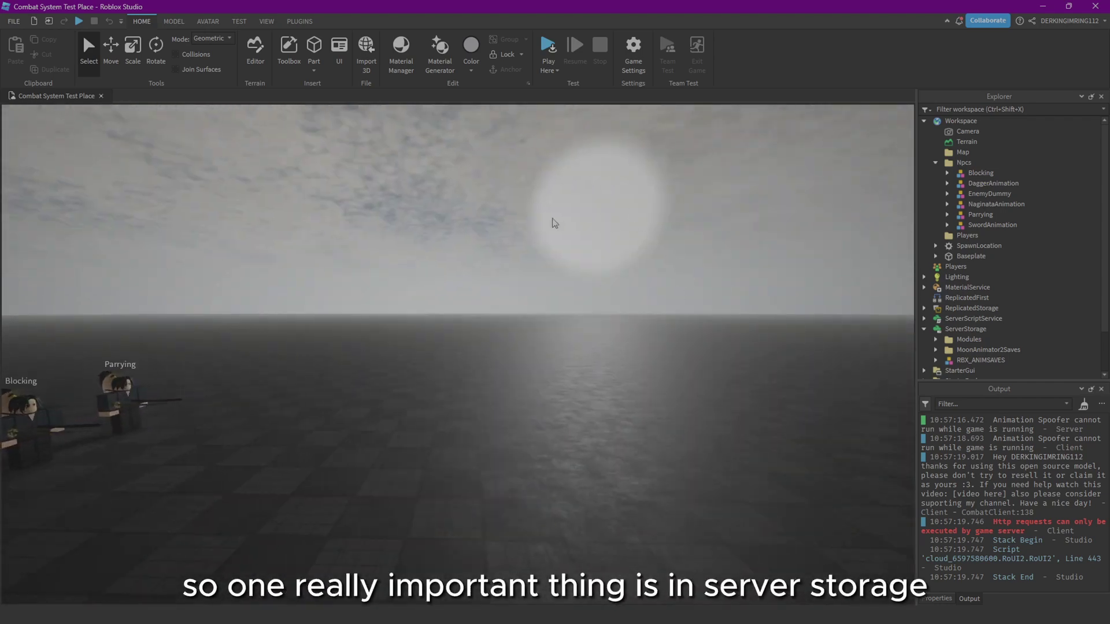
{"action": "scroll", "coordinate": [983, 298], "scroll_direction": "down", "scroll_amount": 2}
{"action": "left_click", "coordinate": [955, 281]}
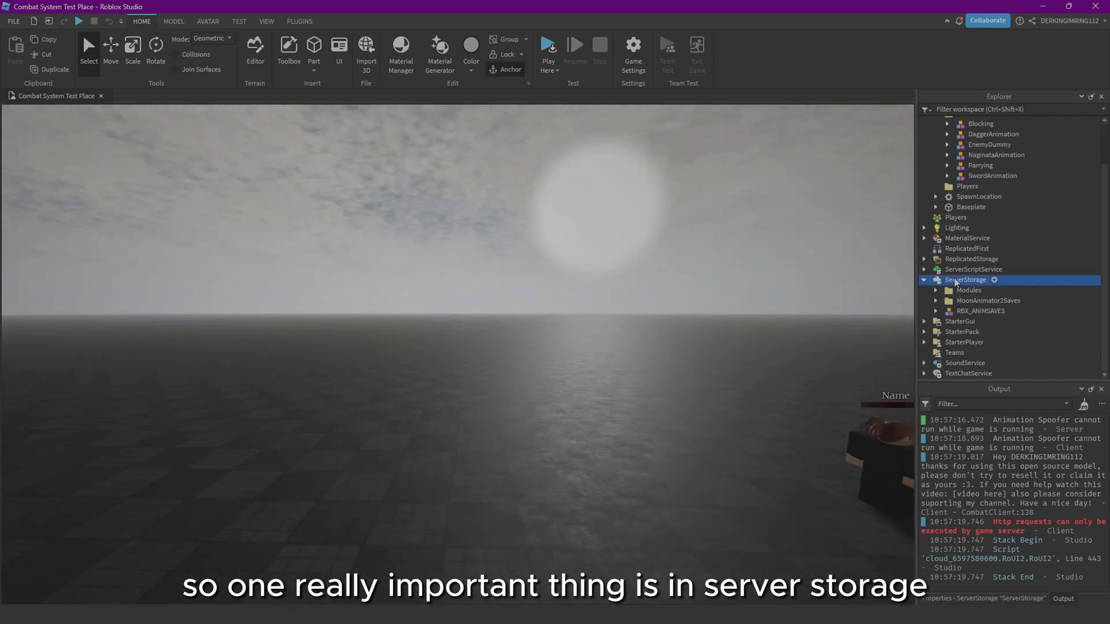
{"action": "left_click", "coordinate": [936, 290]}
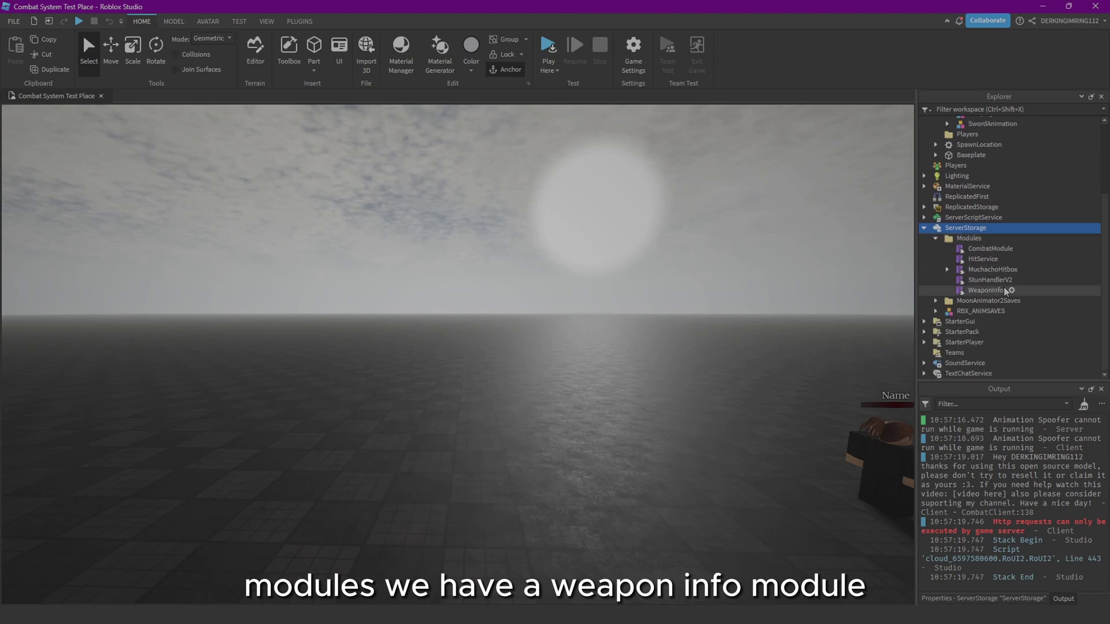
{"action": "double_click", "coordinate": [986, 290]}
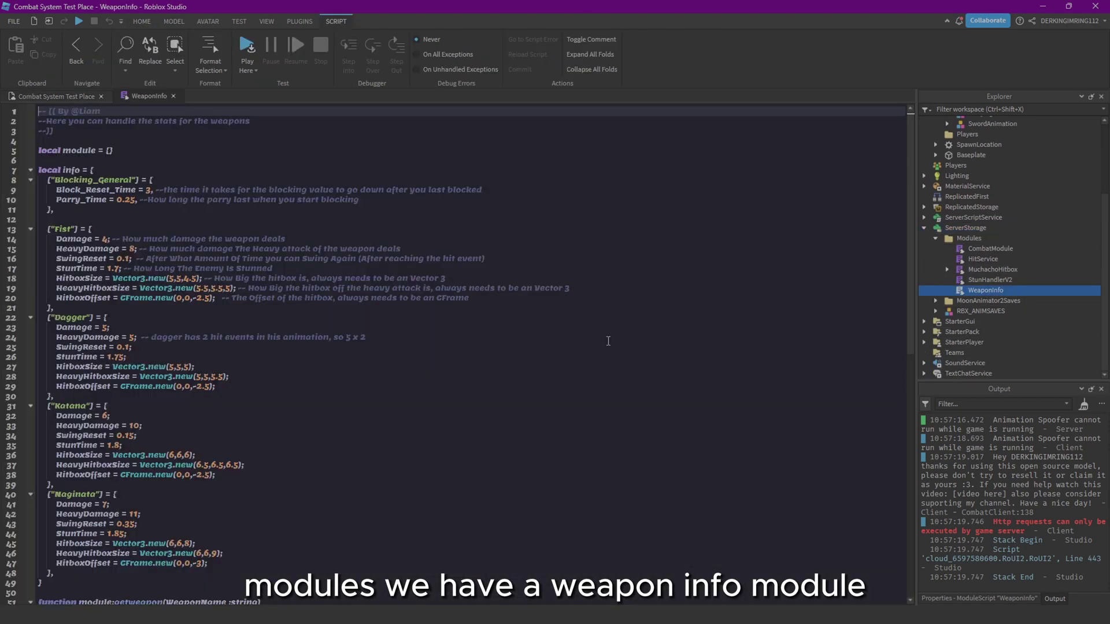
- Review the blocking values and the stats for the Fist, Dagger, Katana and Naginata in the WeaponInfo script
{"action": "scroll", "coordinate": [608, 341], "scroll_direction": "down", "scroll_amount": 4}
{"action": "scroll", "coordinate": [225, 506], "scroll_direction": "up", "scroll_amount": 2}
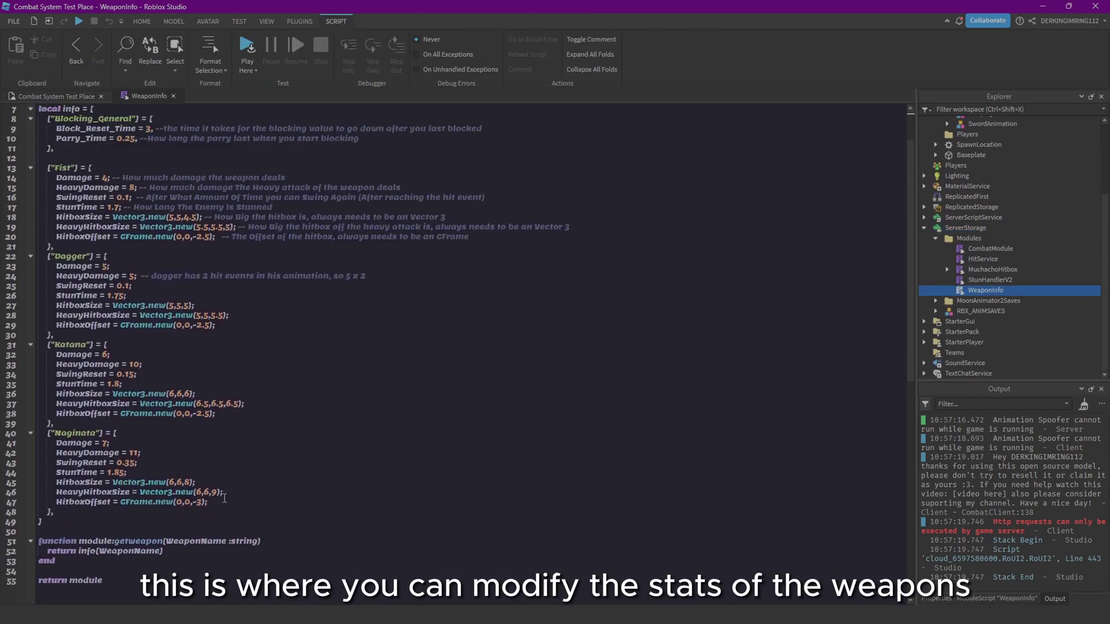
{"action": "scroll", "coordinate": [127, 289], "scroll_direction": "up", "scroll_amount": 2}
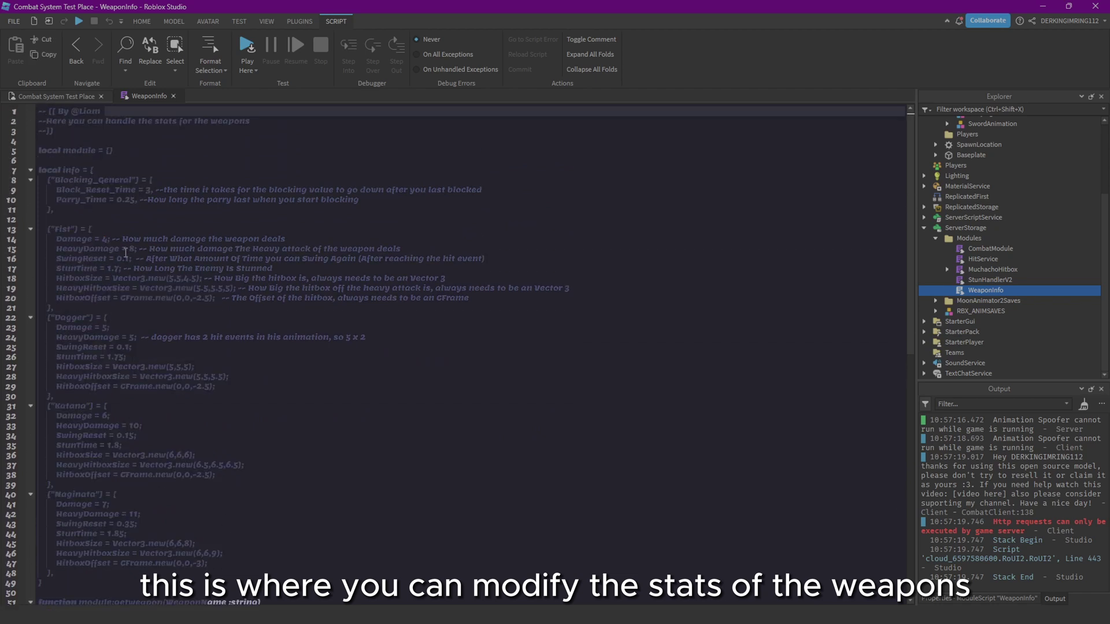
- Point out the Blocking_General section and the Fist stats from Damage to HitboxOffset in the WeaponInfo script
{"action": "left_click", "coordinate": [126, 249]}
{"action": "left_click_drag", "start_coordinate": [44, 181], "coordinate": [113, 192]}
{"action": "left_click", "coordinate": [60, 211]}
{"action": "left_click", "coordinate": [98, 209]}
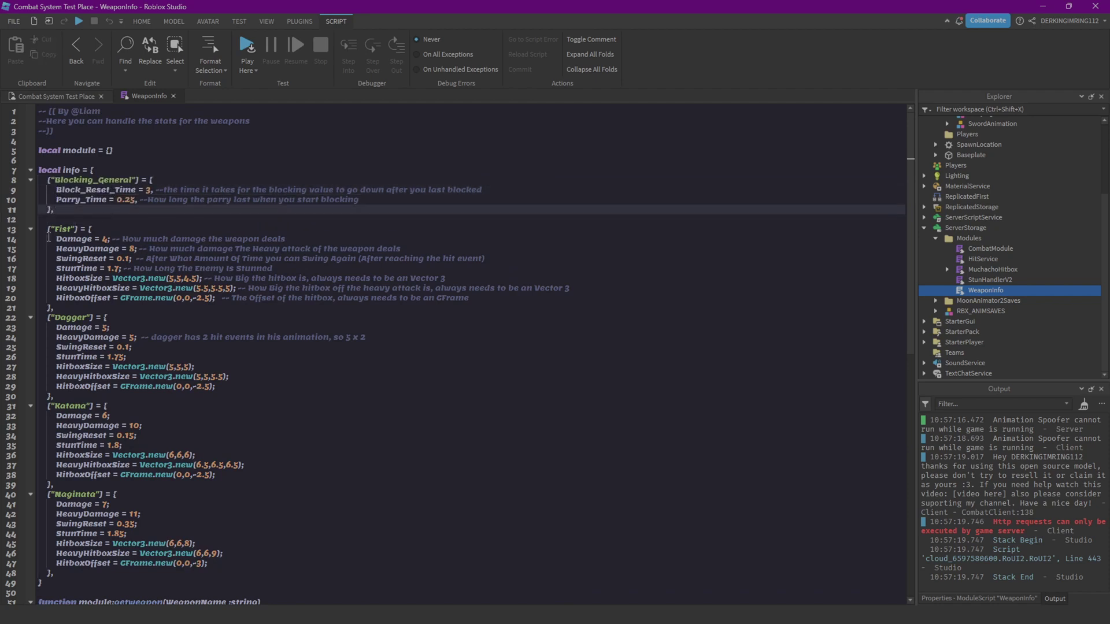
{"action": "left_click_drag", "start_coordinate": [48, 236], "coordinate": [211, 298]}
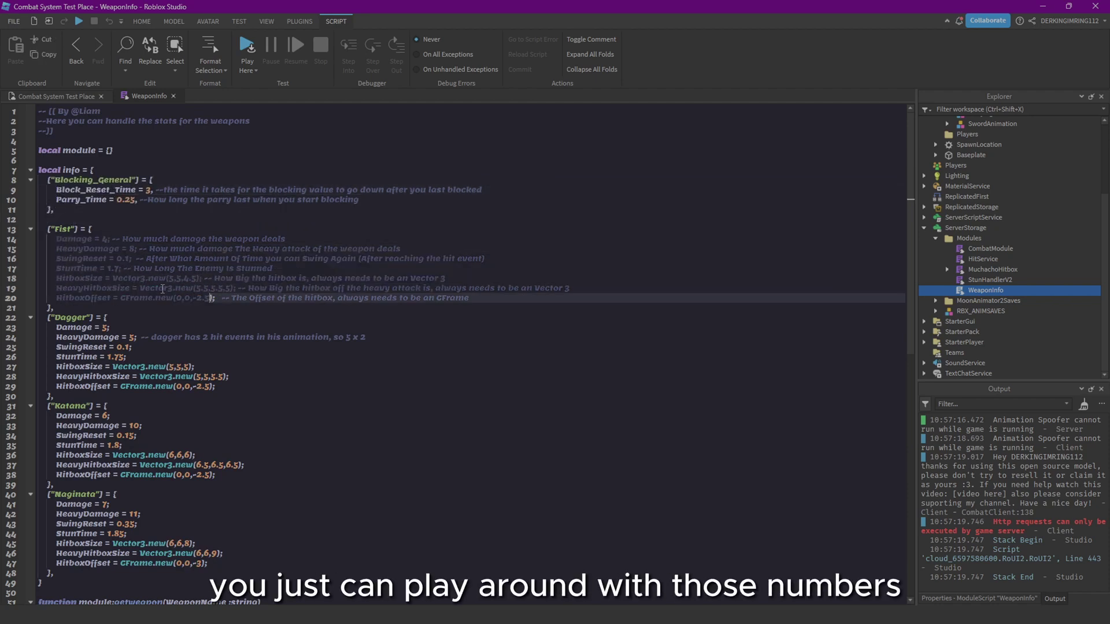
{"action": "left_click", "coordinate": [114, 239]}
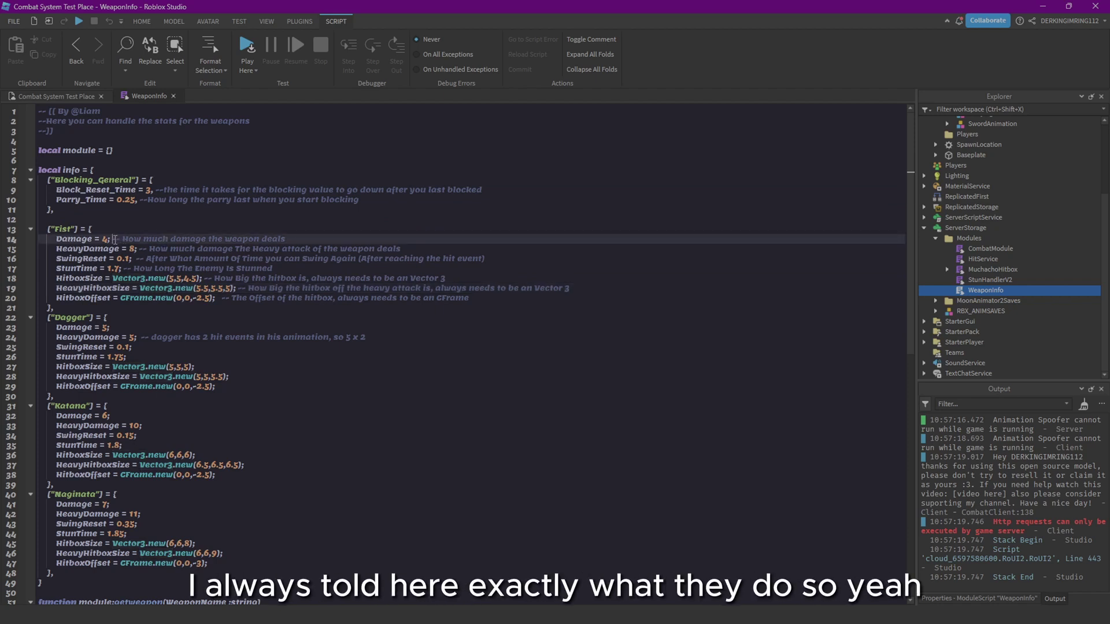
- Read the comments explaining the Fist's Damage, HeavyDamage and SwingReset values in the WeaponInfo script
{"action": "left_click_drag", "start_coordinate": [114, 240], "coordinate": [338, 238]}
{"action": "left_click", "coordinate": [165, 241]}
{"action": "left_click_drag", "start_coordinate": [140, 247], "coordinate": [474, 246]}
{"action": "left_click", "coordinate": [472, 247]}
{"action": "left_click_drag", "start_coordinate": [143, 258], "coordinate": [325, 258]}
{"action": "left_click", "coordinate": [337, 259]}
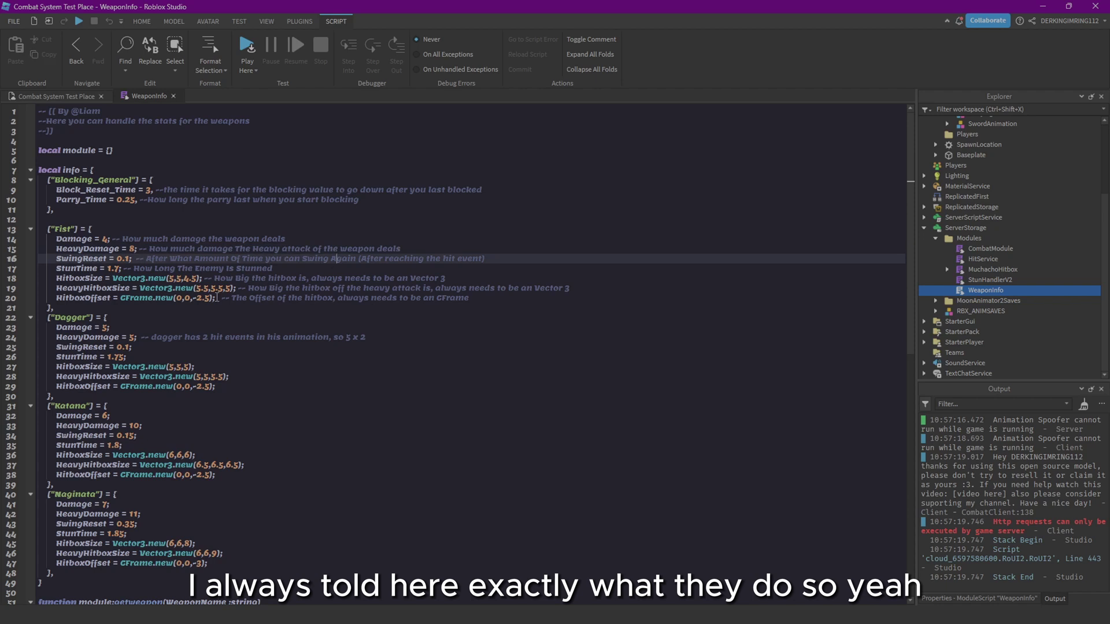
- Run a play test of the place, equip the Katana, Naginata, Dagger and Fist in turn, and stop the test
{"action": "left_click", "coordinate": [64, 96]}
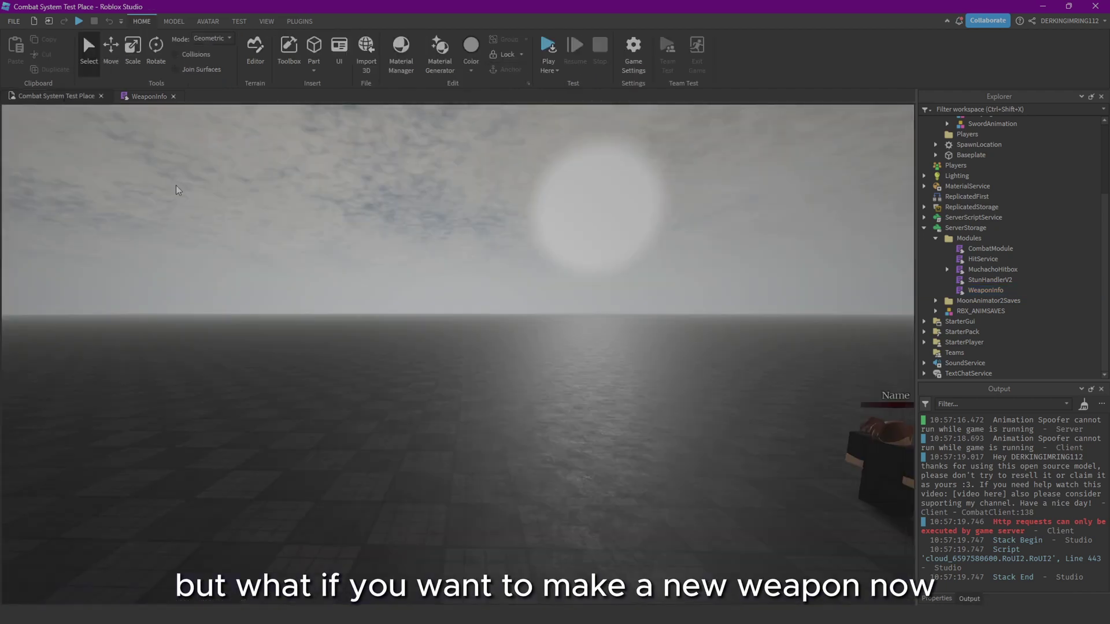
{"action": "left_click", "coordinate": [546, 49]}
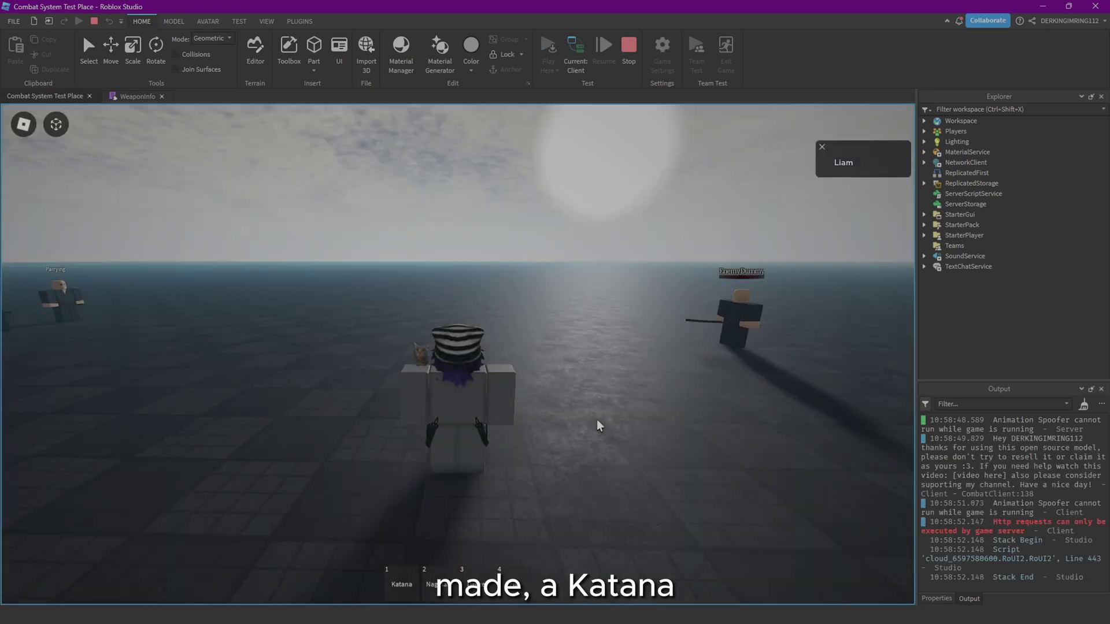
{"action": "key", "text": "s"}
{"action": "key", "text": "1"}
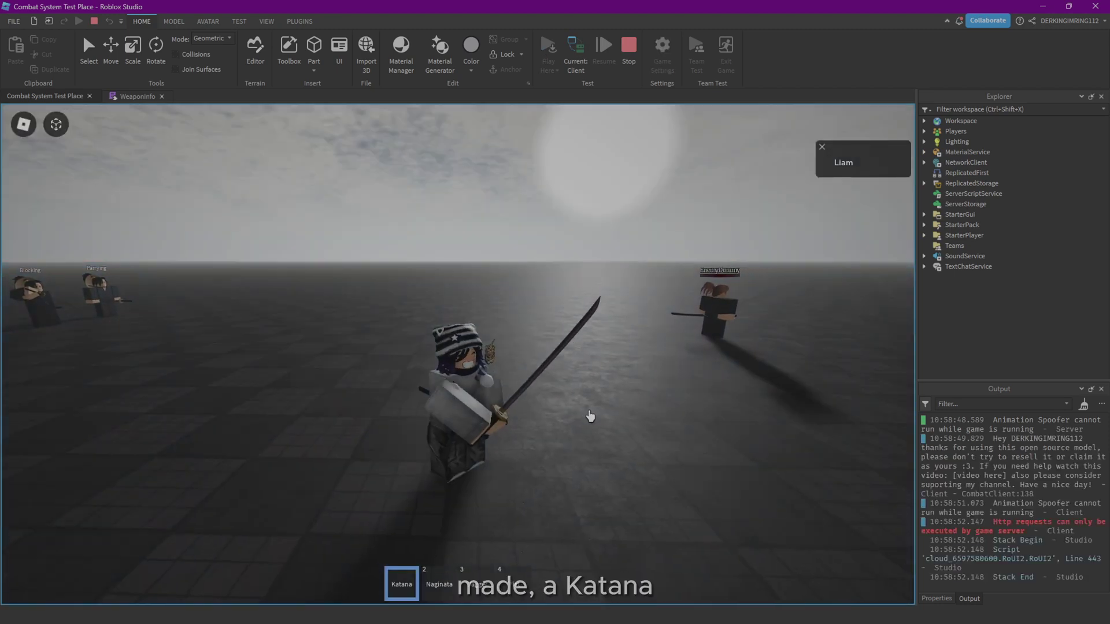
{"action": "key", "text": "2"}
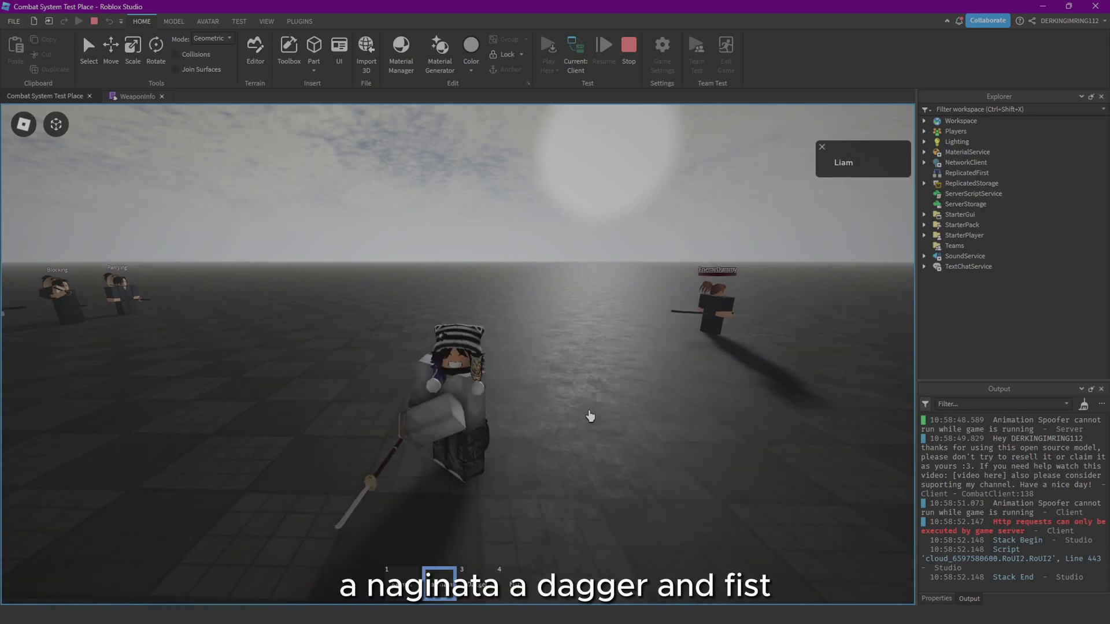
{"action": "key", "text": "3"}
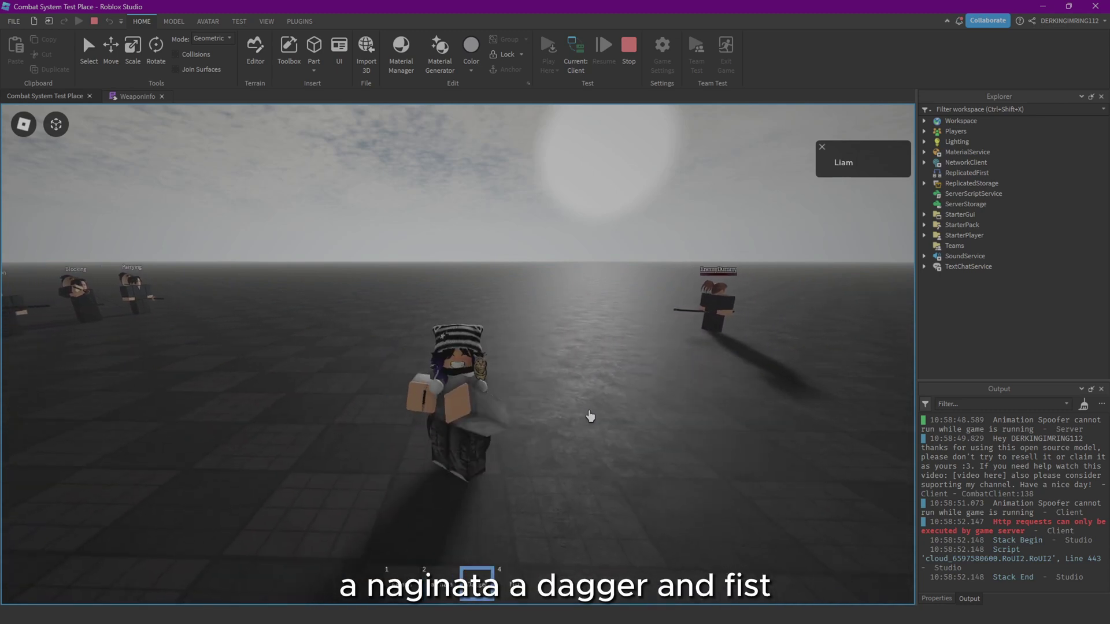
{"action": "key", "text": "4"}
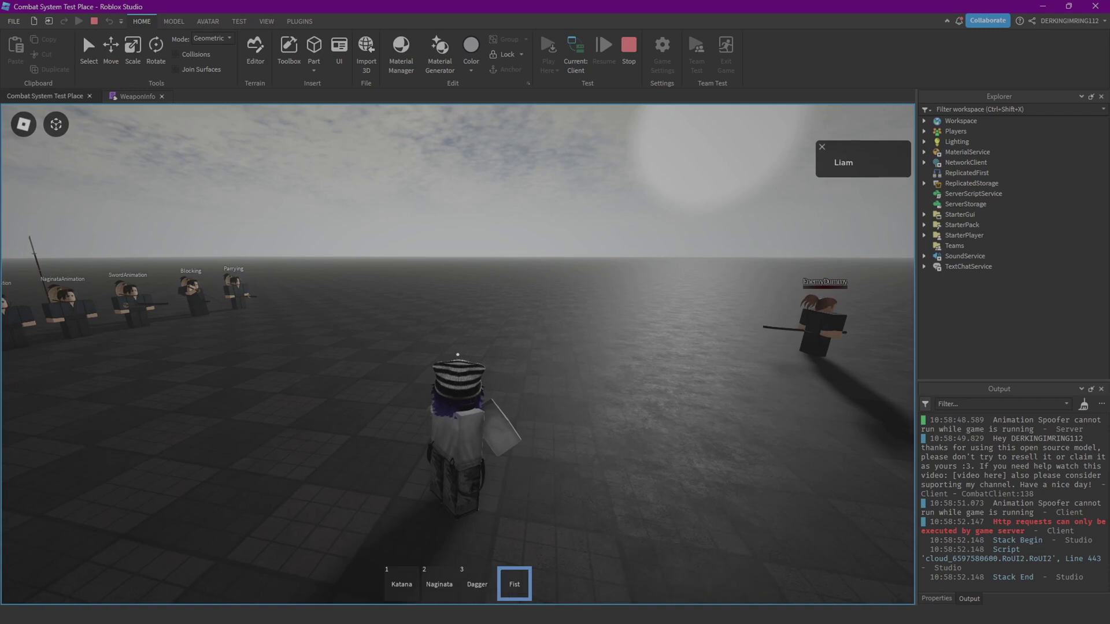
{"action": "key", "text": "4"}
{"action": "key", "text": "w"}
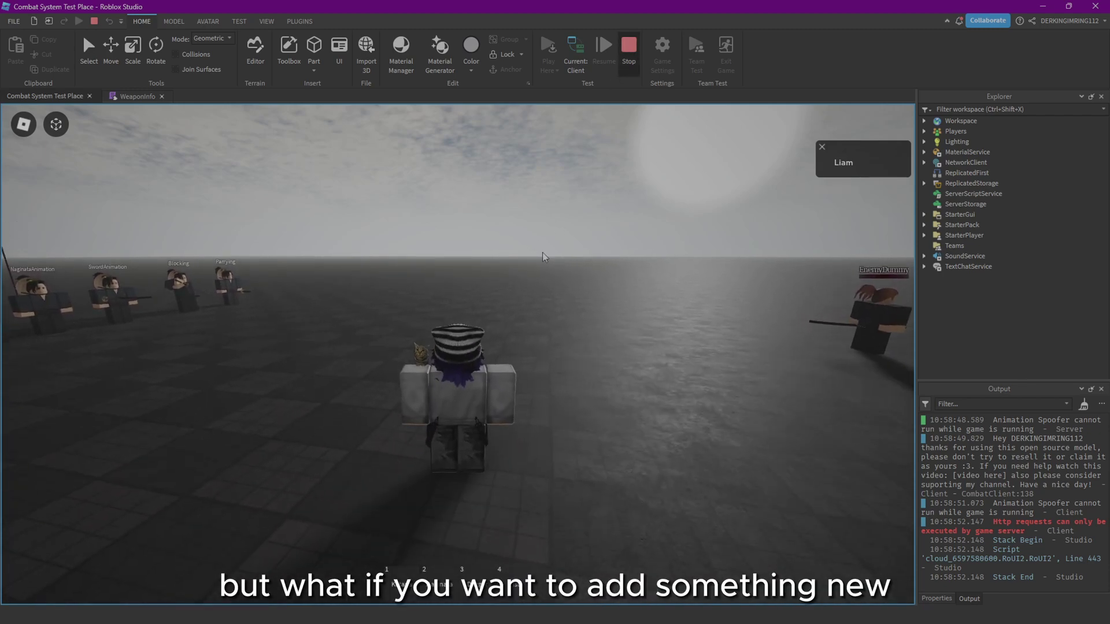
{"action": "key", "text": "shift+F5"}
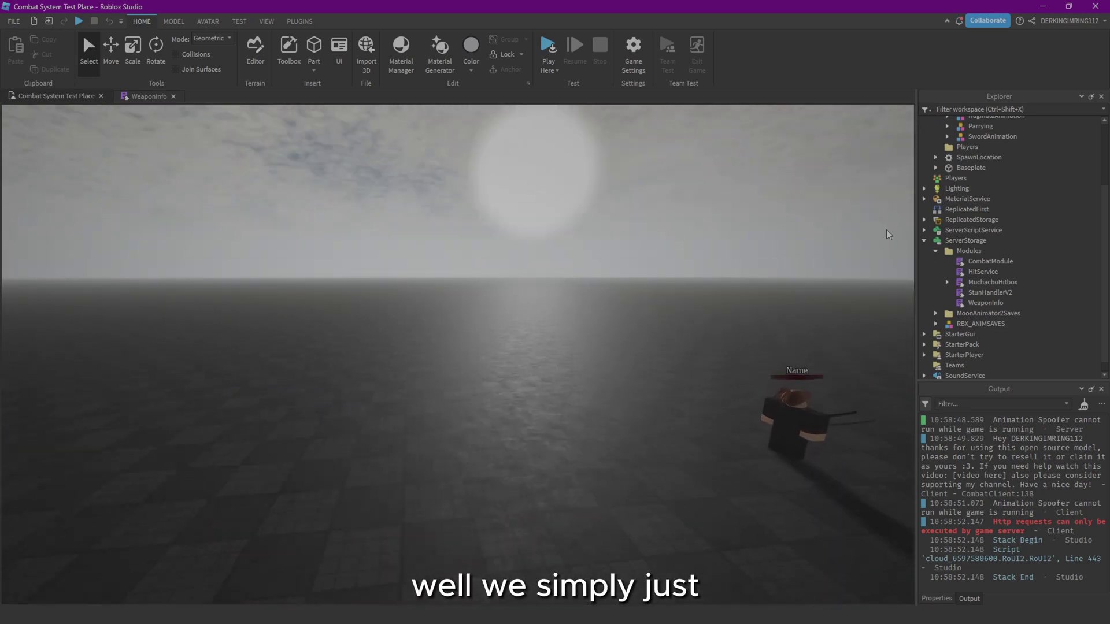
- Collapse ServerStorage and expand the Weapons folder under Animations in ReplicatedStorage to reach the weapon animation folders
{"action": "left_click", "coordinate": [924, 241]}
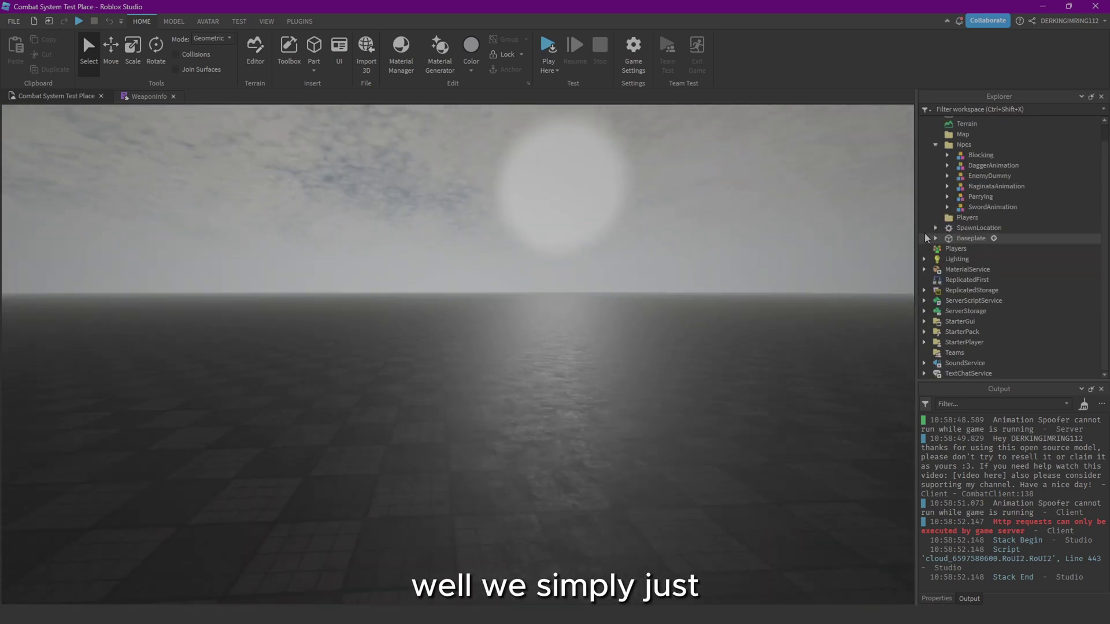
{"action": "left_click", "coordinate": [923, 291]}
{"action": "left_click", "coordinate": [936, 300]}
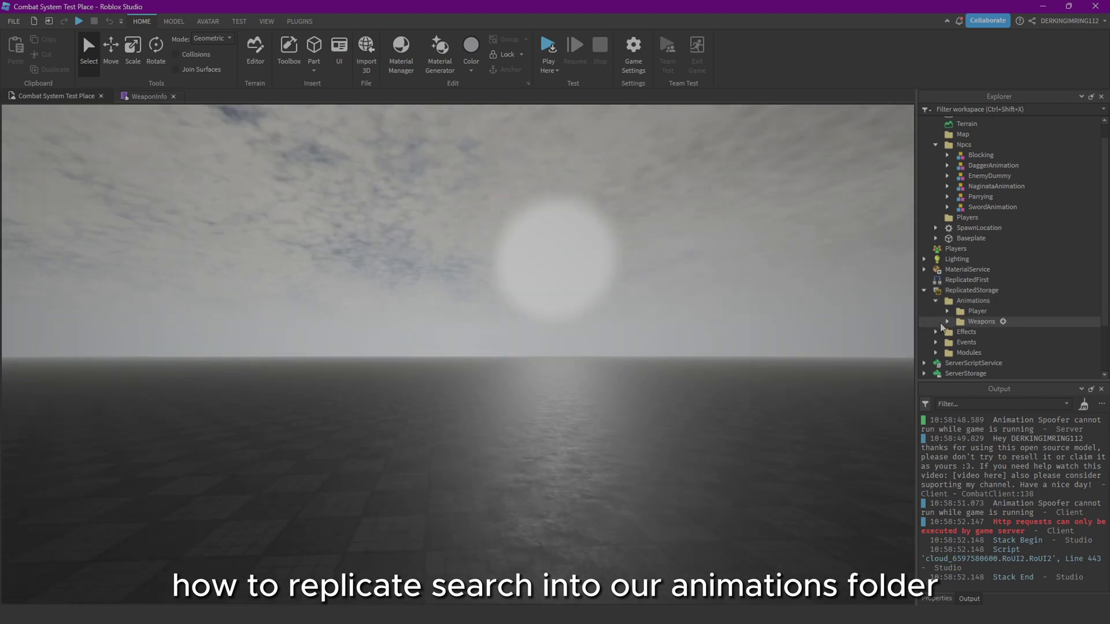
{"action": "left_click", "coordinate": [947, 321]}
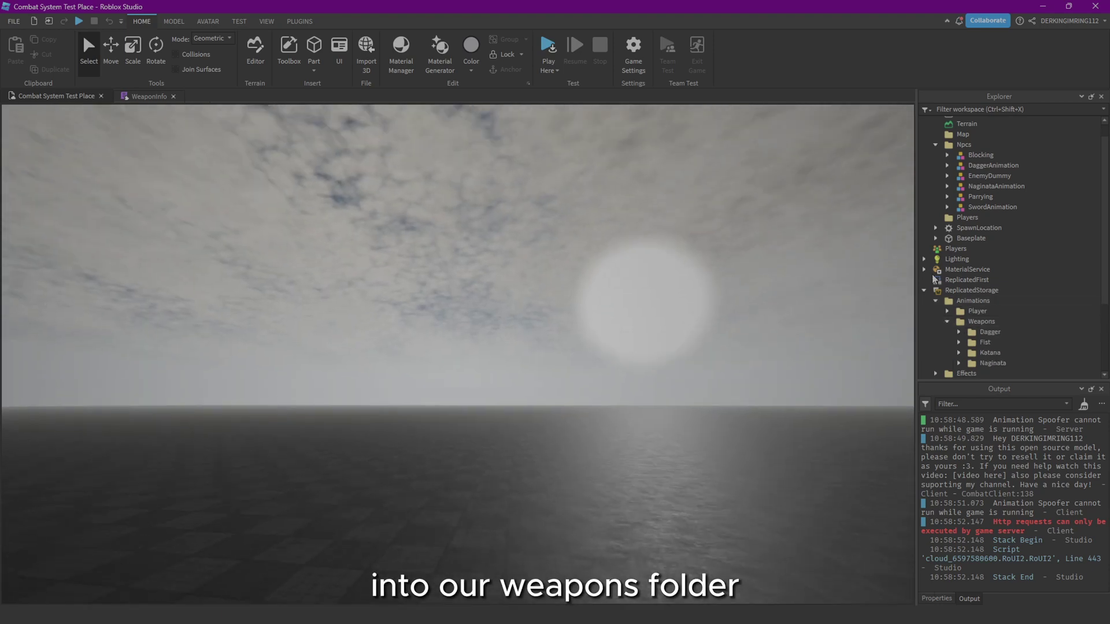
{"action": "scroll", "coordinate": [936, 279], "scroll_direction": "down", "scroll_amount": 2}
{"action": "left_click", "coordinate": [990, 273]}
{"action": "left_click", "coordinate": [992, 304], "text": "shift"}
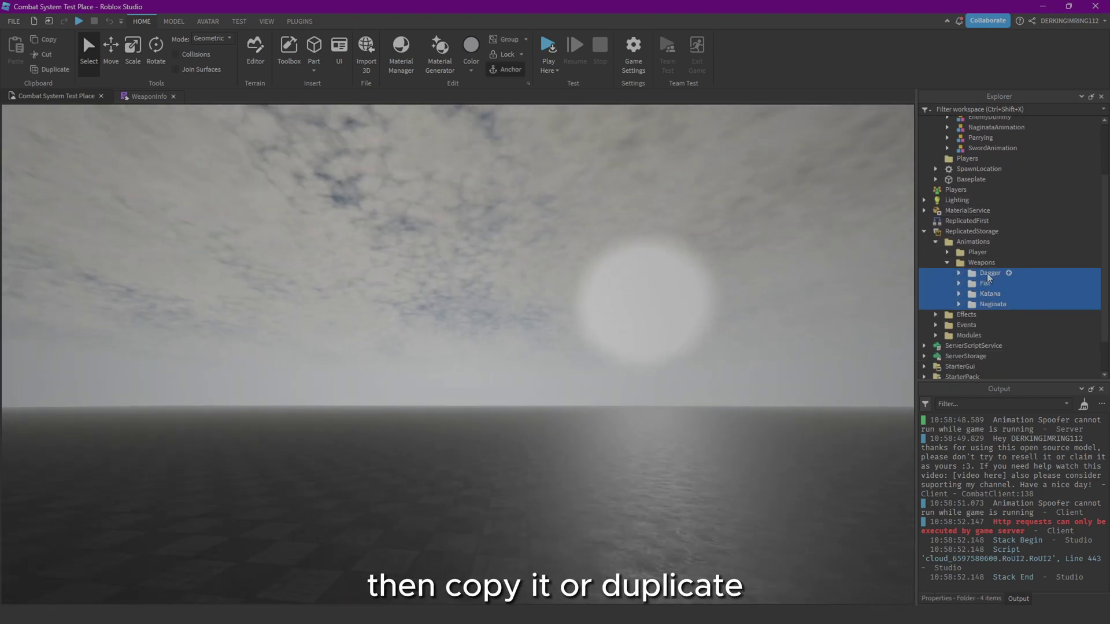
- Duplicate the Dagger animation folder and rename the copy Tool
{"action": "left_click", "coordinate": [988, 275]}
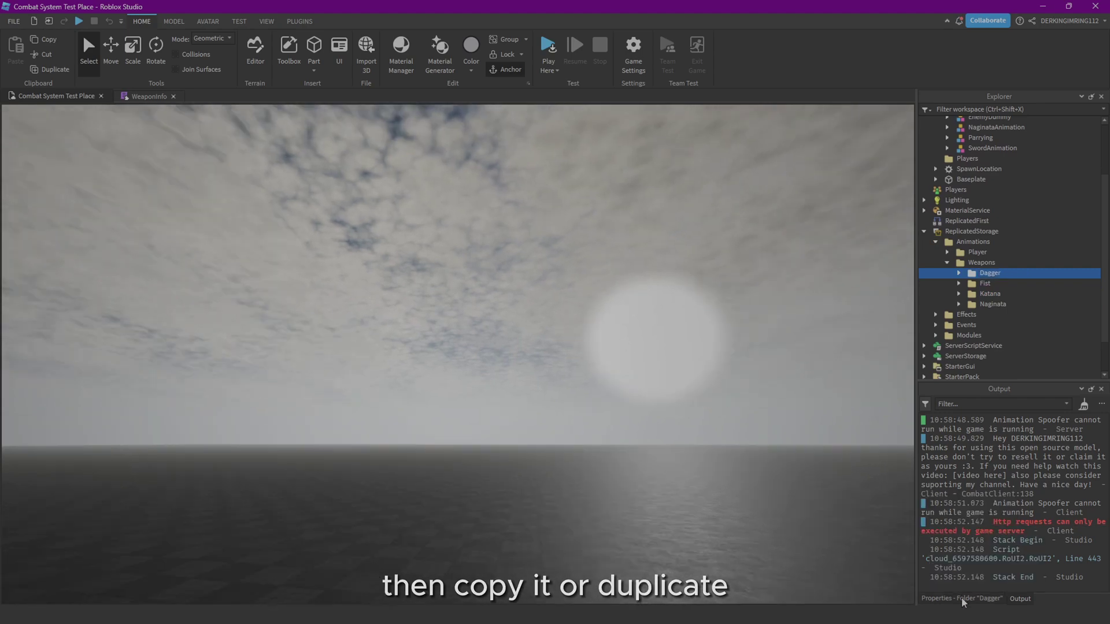
{"action": "left_click", "coordinate": [962, 597]}
{"action": "key", "text": "ctrl+d"}
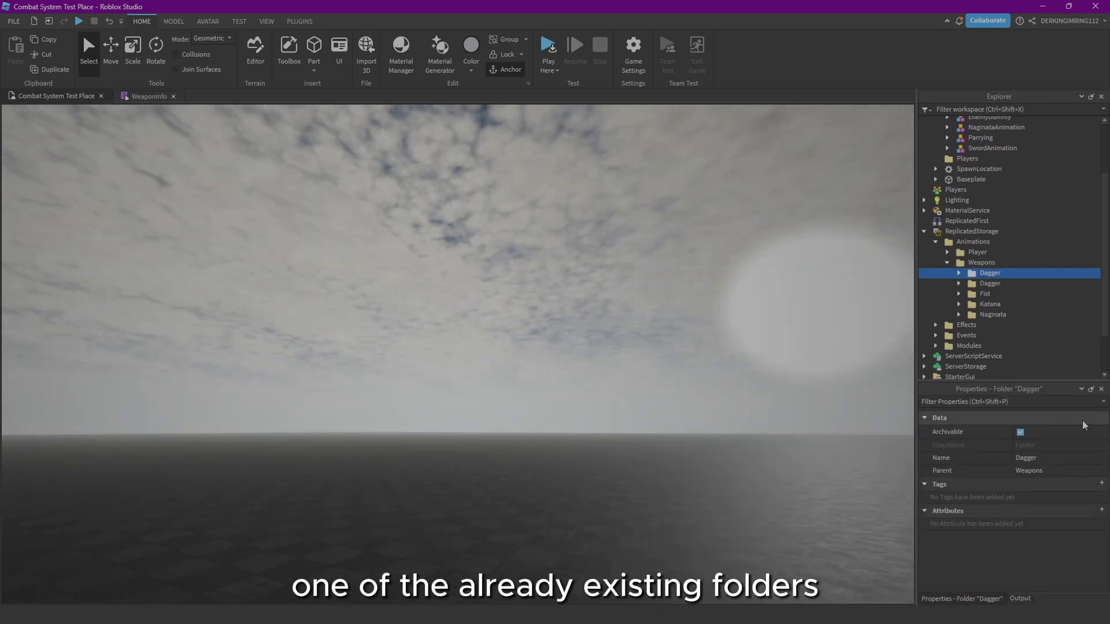
{"action": "left_click", "coordinate": [1050, 457]}
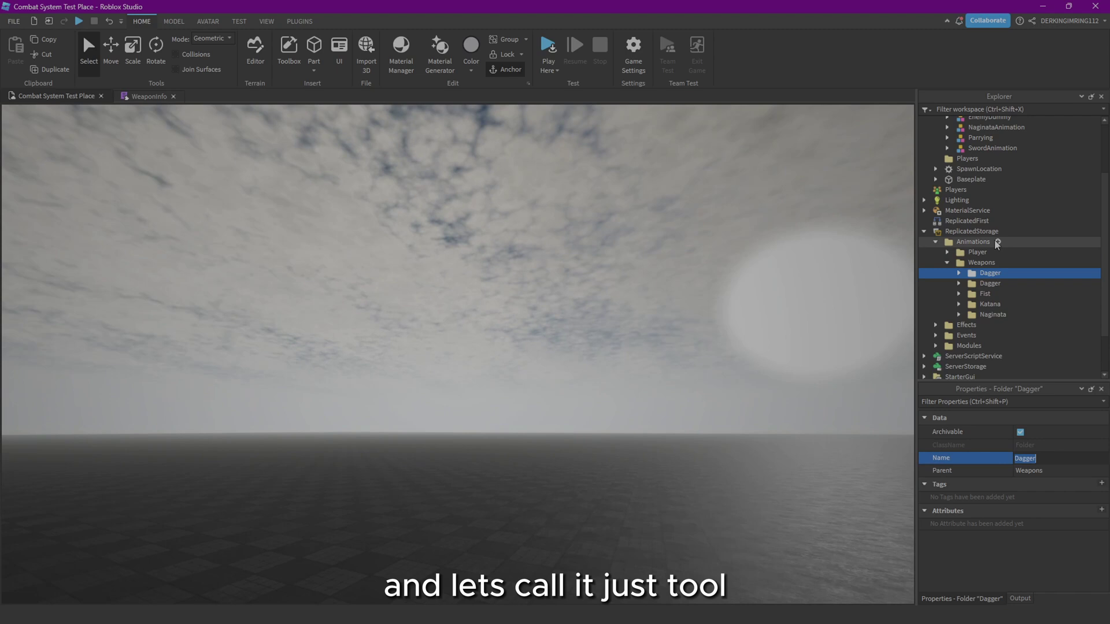
{"action": "type", "text": "Tool"}
{"action": "key", "text": "Return"}
- Look through the Attacking, Blocking, CombatMechanics and Hit animation folders inside the new Tool folder and collapse it again
{"action": "left_click", "coordinate": [958, 273]}
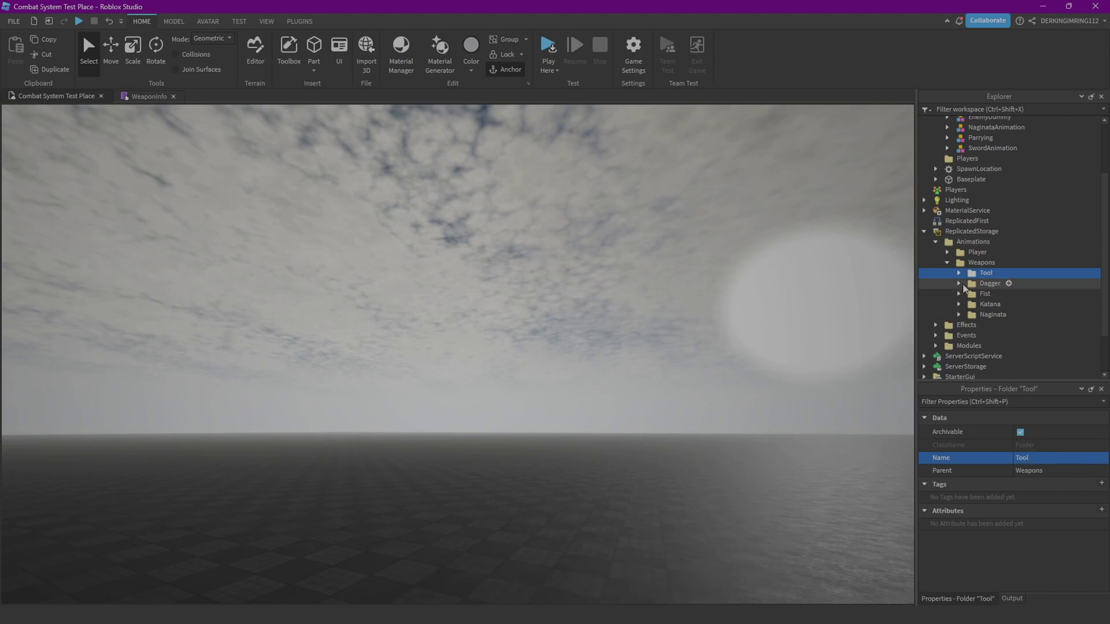
{"action": "left_click", "coordinate": [970, 304]}
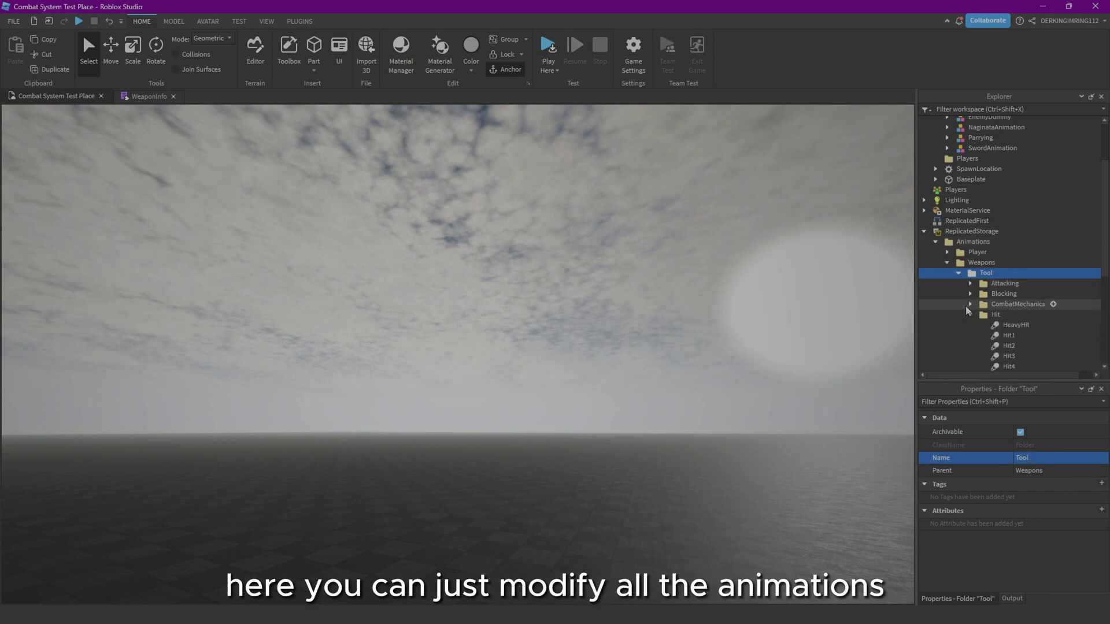
{"action": "left_click", "coordinate": [969, 294]}
{"action": "left_click", "coordinate": [969, 294]}
{"action": "left_click", "coordinate": [970, 284]}
{"action": "left_click", "coordinate": [959, 274]}
{"action": "right_click_drag", "start_coordinate": [778, 310], "coordinate": [778, 311]}
{"action": "left_click", "coordinate": [959, 274]}
{"action": "left_click", "coordinate": [959, 274]}
{"action": "left_click", "coordinate": [798, 272]}
{"action": "right_click_drag", "start_coordinate": [797, 271], "coordinate": [796, 272]}
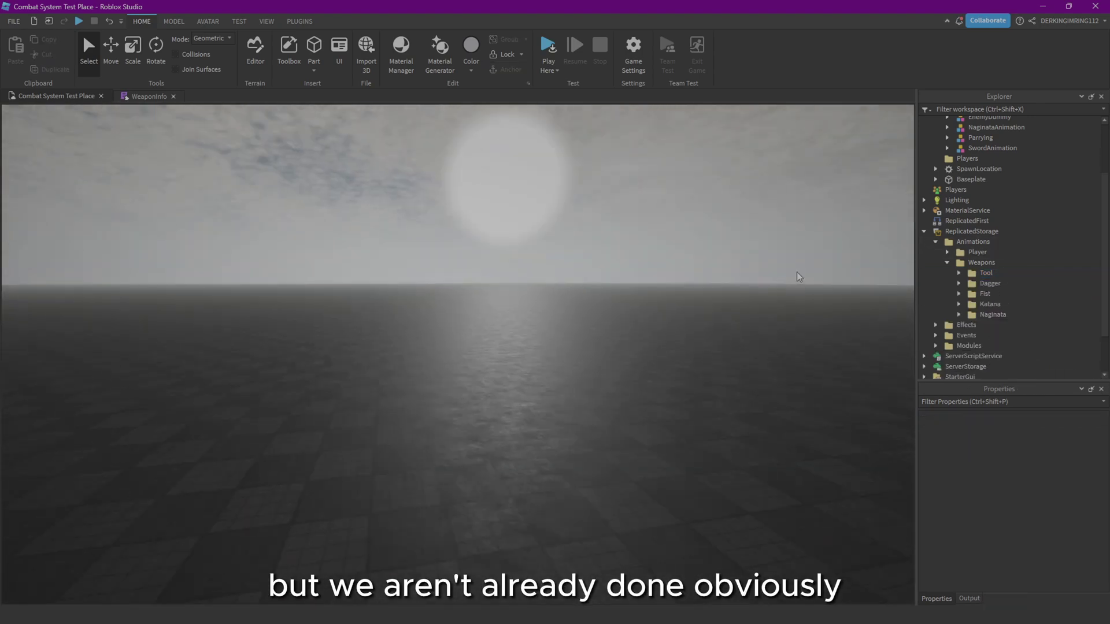
- Duplicate the Dagger tool in StarterPack and rename the copy Tool
{"action": "scroll", "coordinate": [969, 277], "scroll_direction": "down", "scroll_amount": 3}
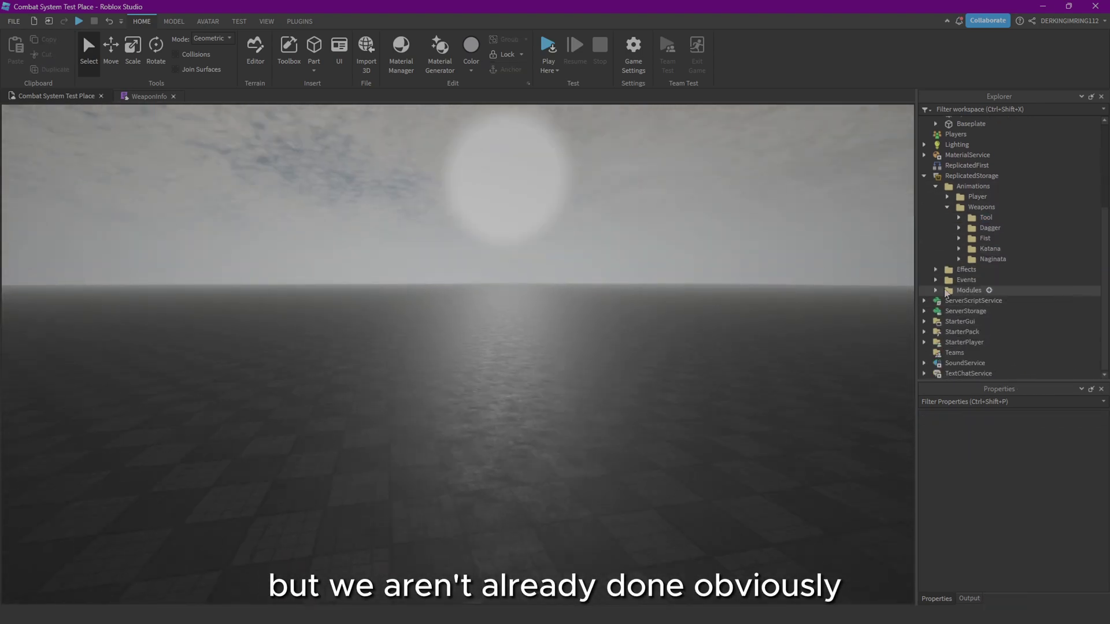
{"action": "left_click", "coordinate": [922, 334]}
{"action": "right_click_drag", "start_coordinate": [863, 348], "coordinate": [863, 348]}
{"action": "scroll", "coordinate": [983, 302], "scroll_direction": "down", "scroll_amount": 2}
{"action": "left_click", "coordinate": [961, 291]}
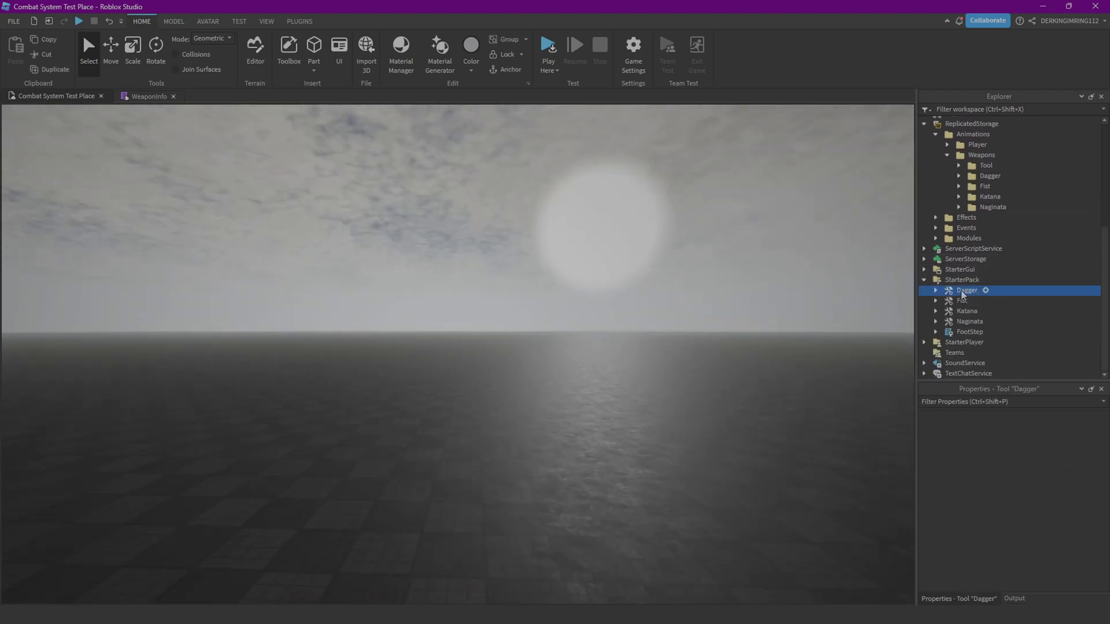
{"action": "key", "text": "ctrl+d"}
{"action": "right_click_drag", "start_coordinate": [751, 339], "coordinate": [751, 339]}
{"action": "left_click", "coordinate": [1033, 497]}
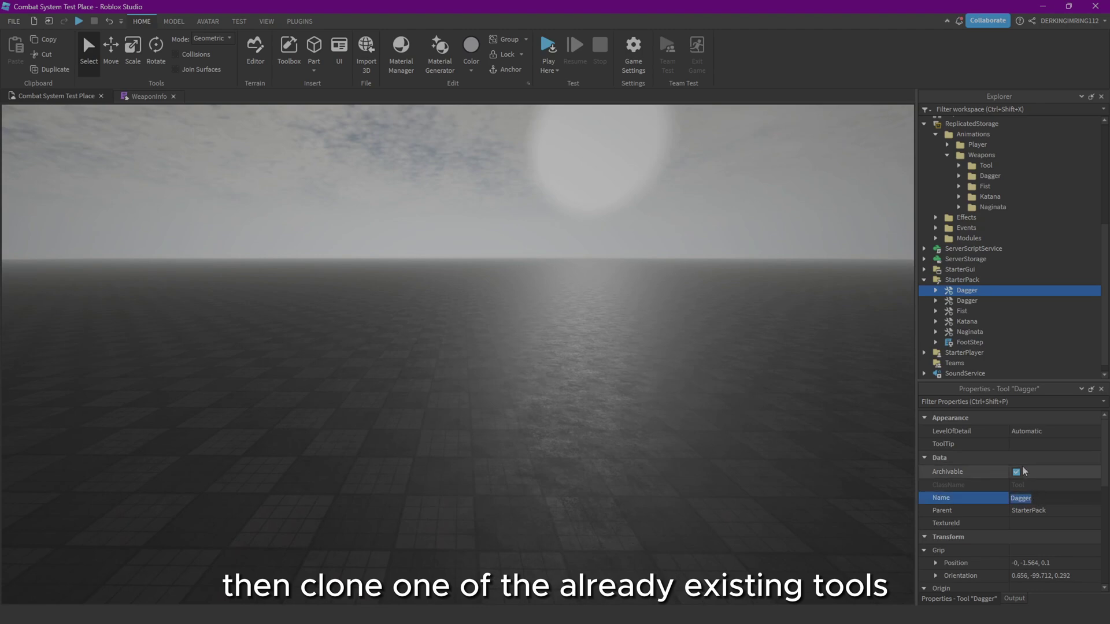
{"action": "type", "text": "Tool"}
{"action": "key", "text": "Return"}
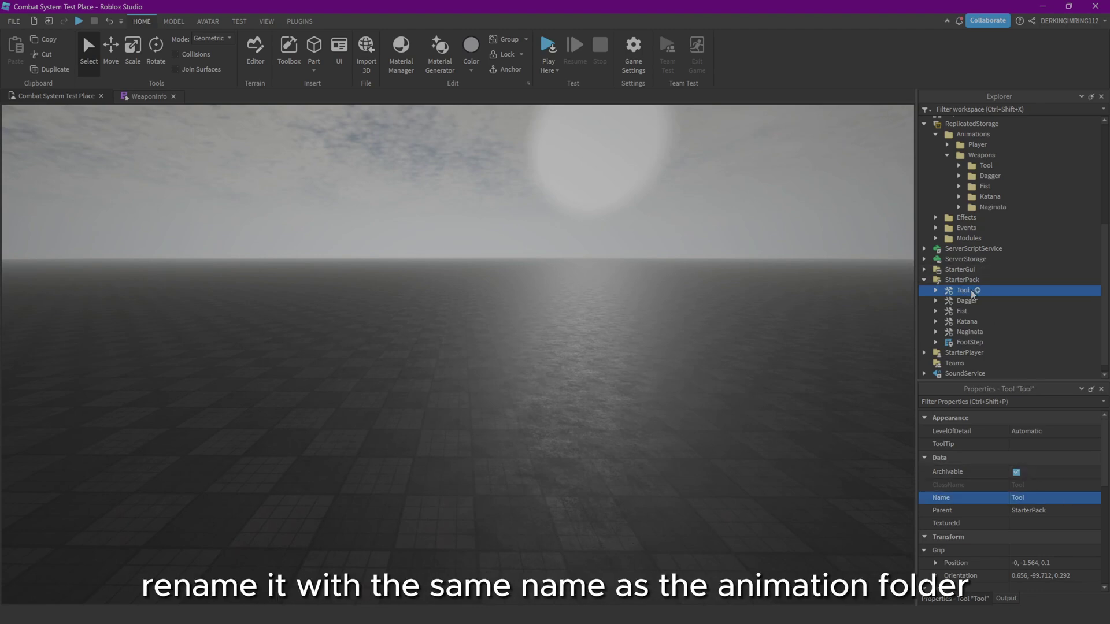
- Compare the name of the new StarterPack tool with that of its animation folder
{"action": "double_click", "coordinate": [973, 292]}
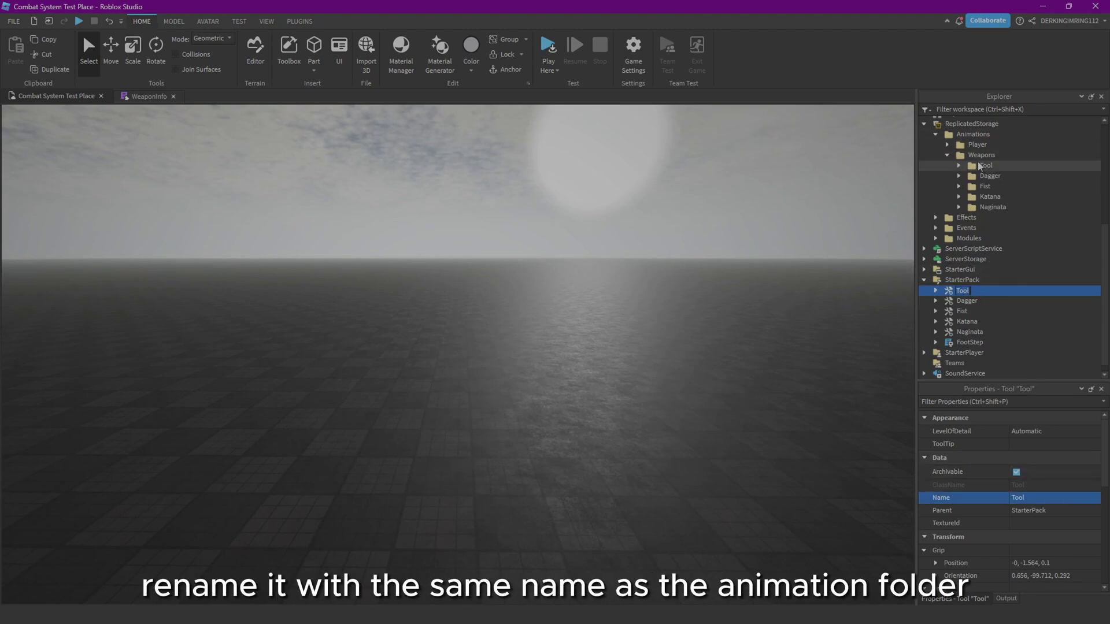
{"action": "left_click", "coordinate": [979, 165]}
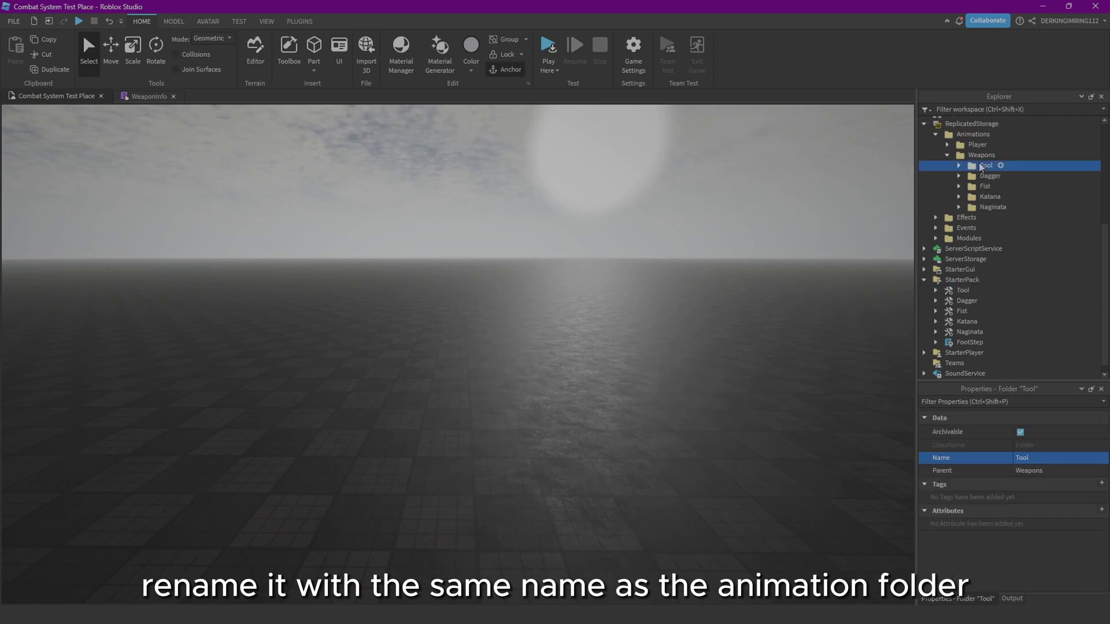
{"action": "left_click", "coordinate": [959, 312]}
{"action": "left_click", "coordinate": [963, 290]}
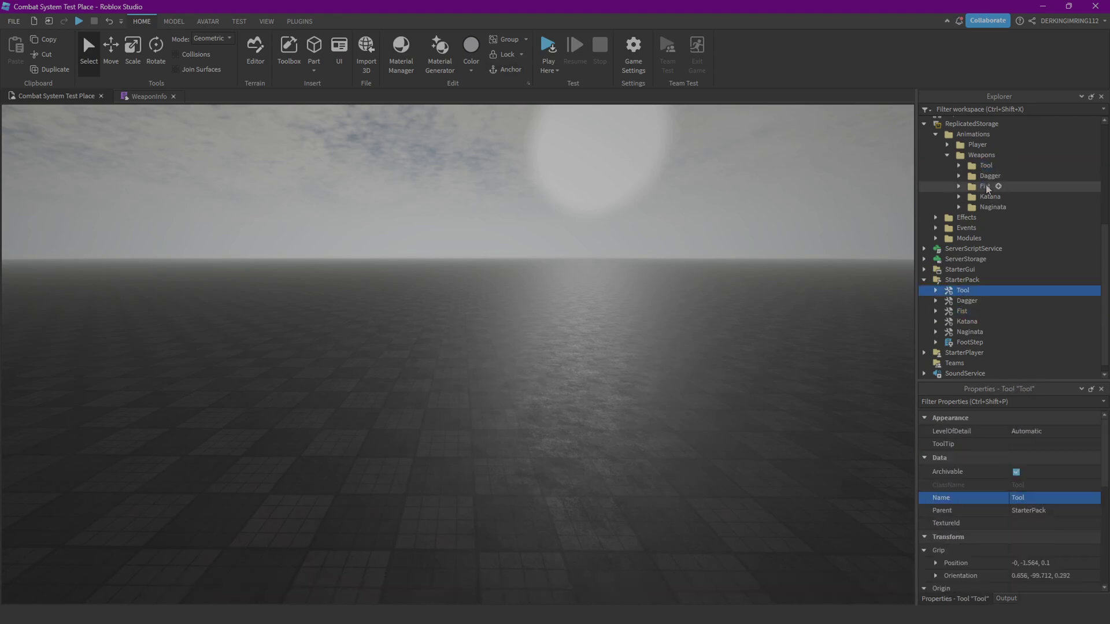
- Expand SoundService and its SFX folder down to the Weapons folder holding the weapon sound folders
{"action": "scroll", "coordinate": [980, 313], "scroll_direction": "down", "scroll_amount": 1}
{"action": "left_click", "coordinate": [924, 362]}
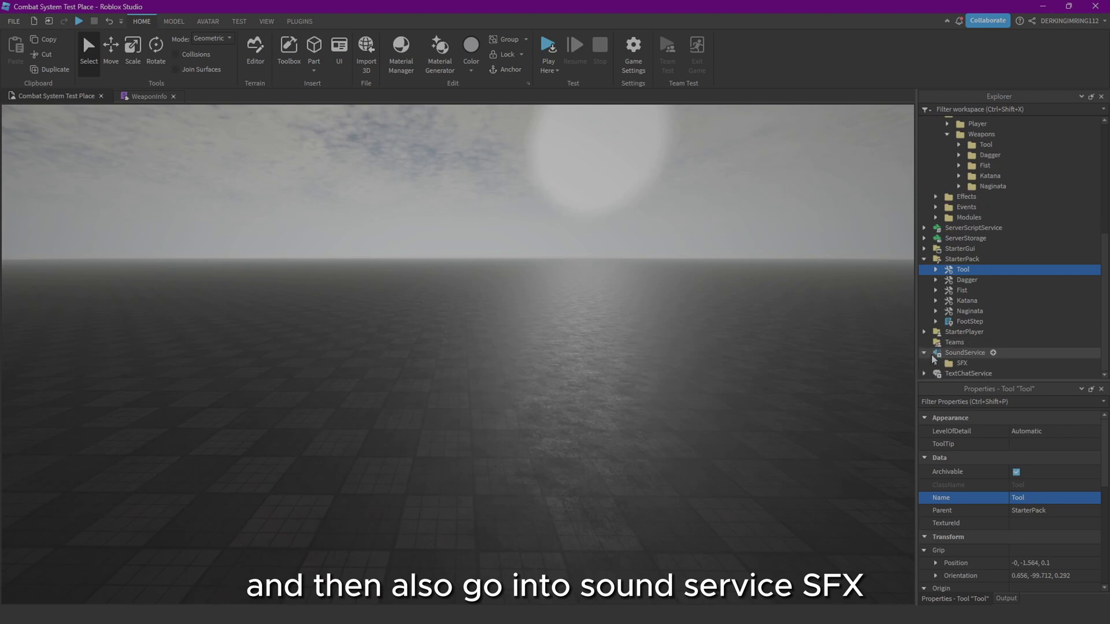
{"action": "left_click", "coordinate": [939, 353]}
{"action": "left_click", "coordinate": [936, 363]}
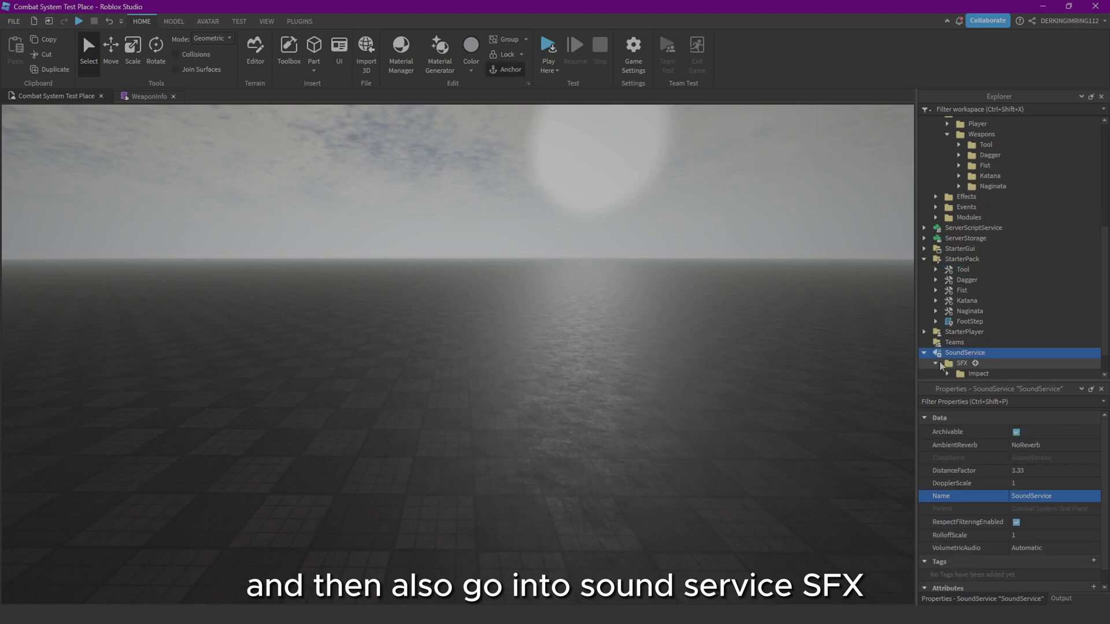
{"action": "left_click", "coordinate": [947, 363]}
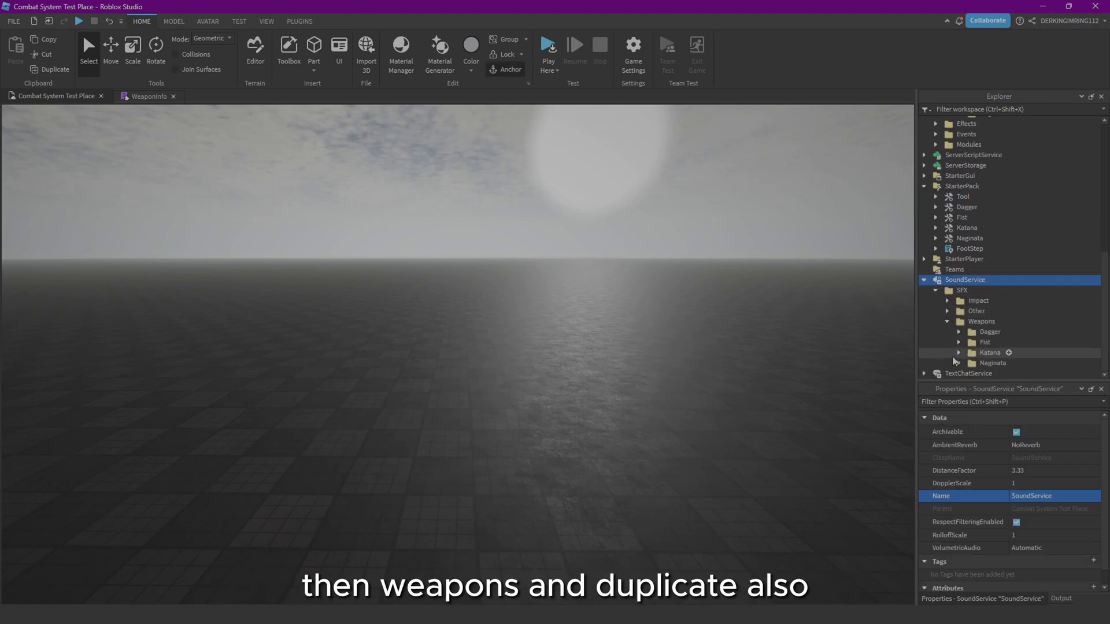
{"action": "left_click", "coordinate": [980, 322]}
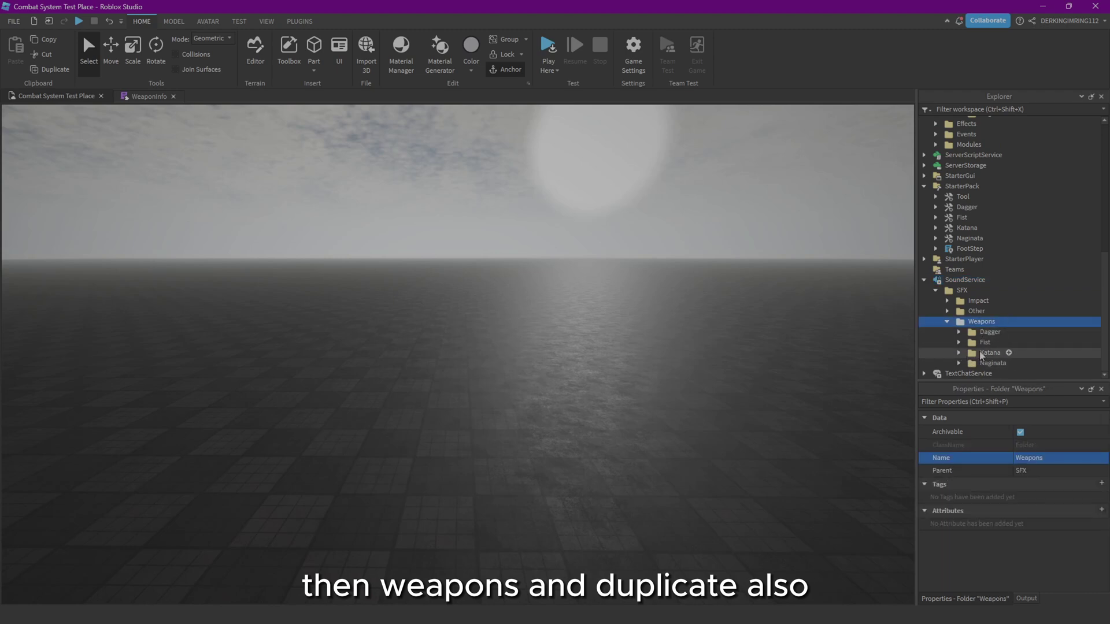
- Duplicate the Katana sound folder in SFX Weapons and rename the copy Tool
{"action": "left_click", "coordinate": [989, 353]}
{"action": "key", "text": "ctrl+d"}
{"action": "left_click", "coordinate": [1026, 457]}
{"action": "type", "text": "To"}
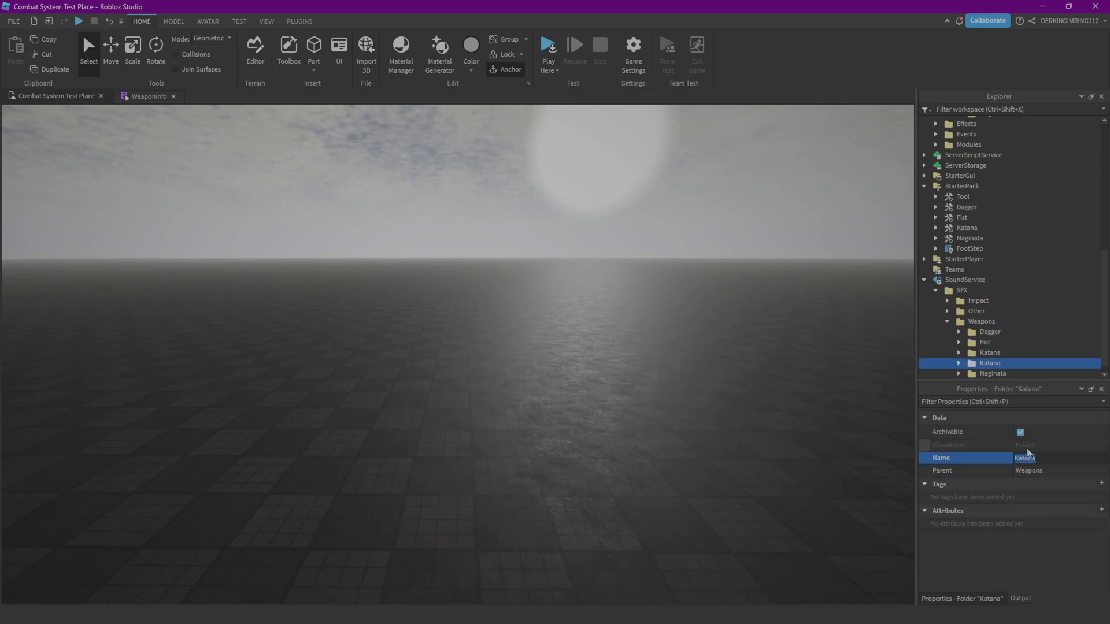
{"action": "type", "text": "ol"}
{"action": "key", "text": "Return"}
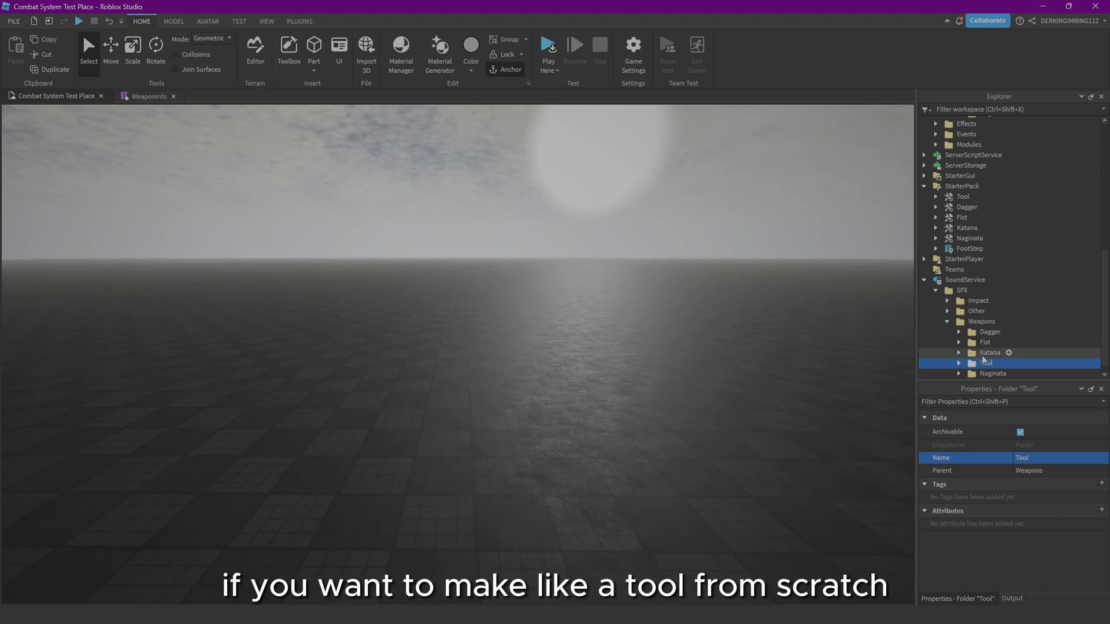
- Insert a new empty Tool object into StarterPack and rename it Sword
{"action": "right_click_drag", "start_coordinate": [770, 323], "coordinate": [777, 327]}
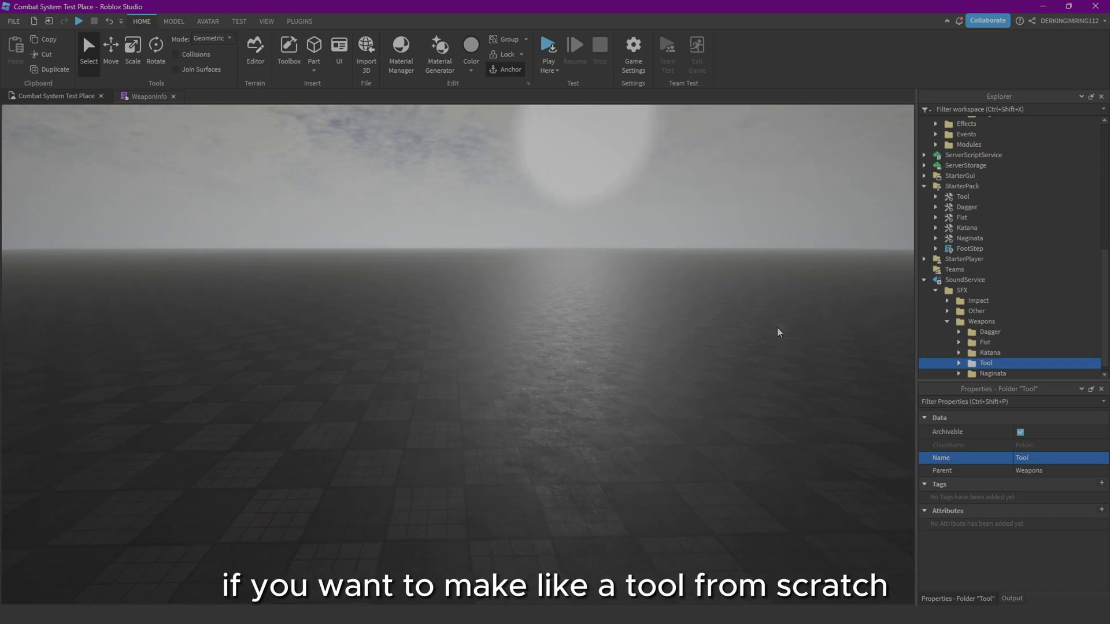
{"action": "left_click", "coordinate": [954, 199]}
{"action": "right_click_drag", "start_coordinate": [878, 243], "coordinate": [866, 235]}
{"action": "left_click", "coordinate": [987, 186]}
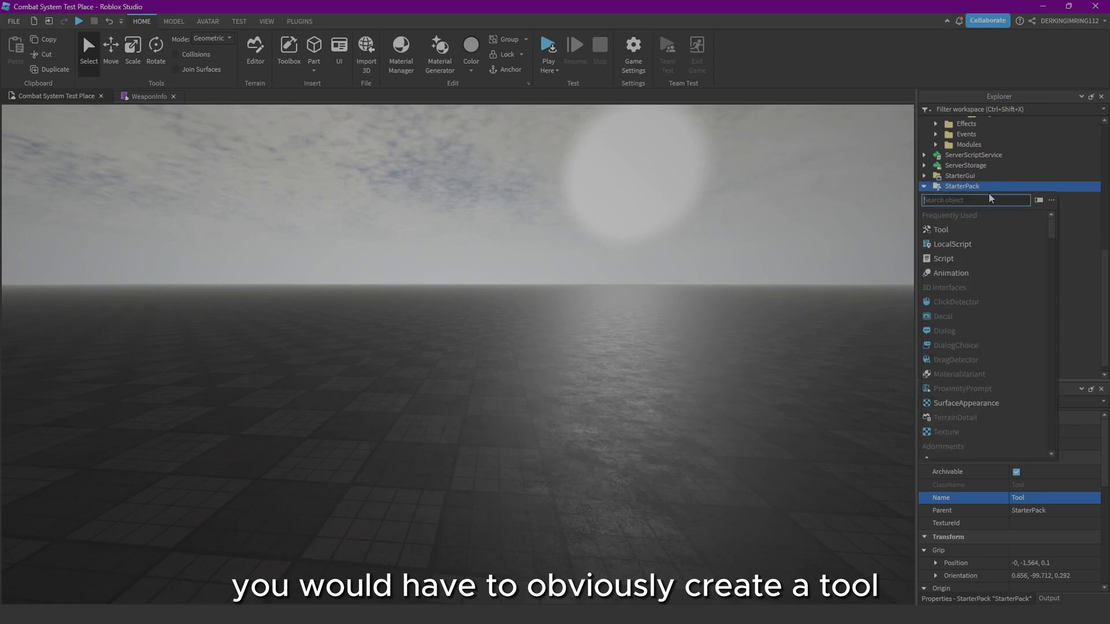
{"action": "left_click", "coordinate": [938, 232]}
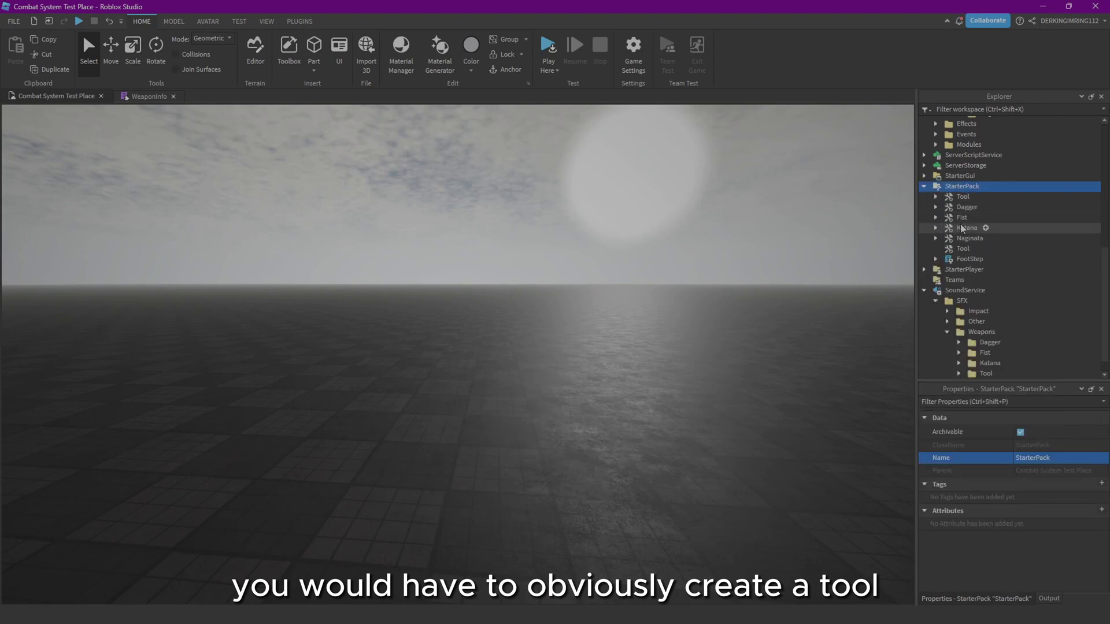
{"action": "left_click", "coordinate": [1049, 500]}
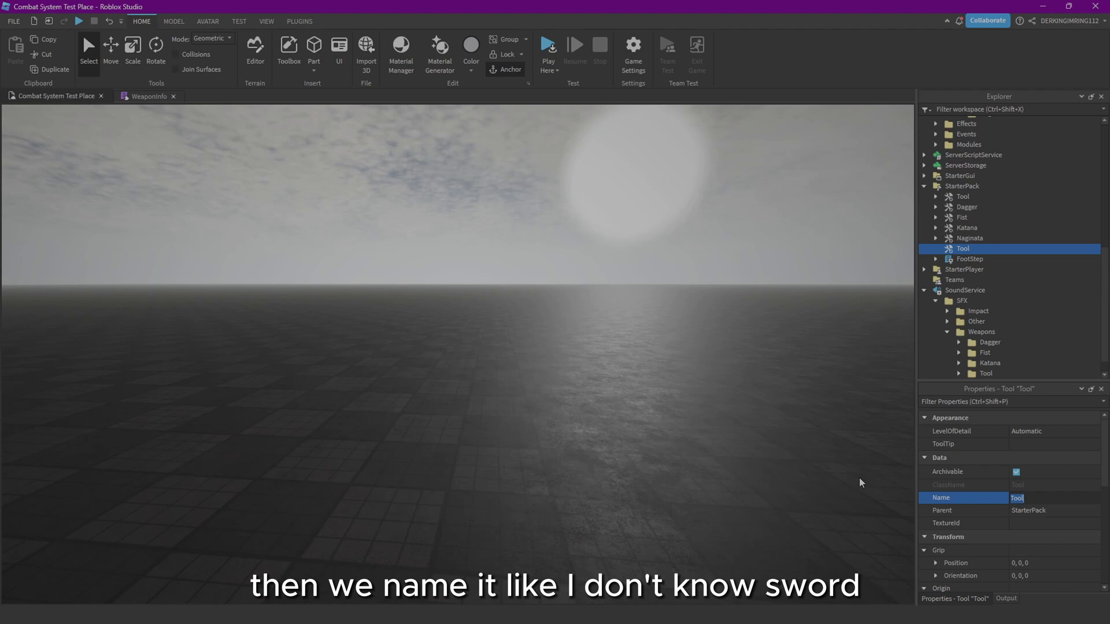
{"action": "type", "text": "Sword"}
{"action": "key", "text": "Return"}
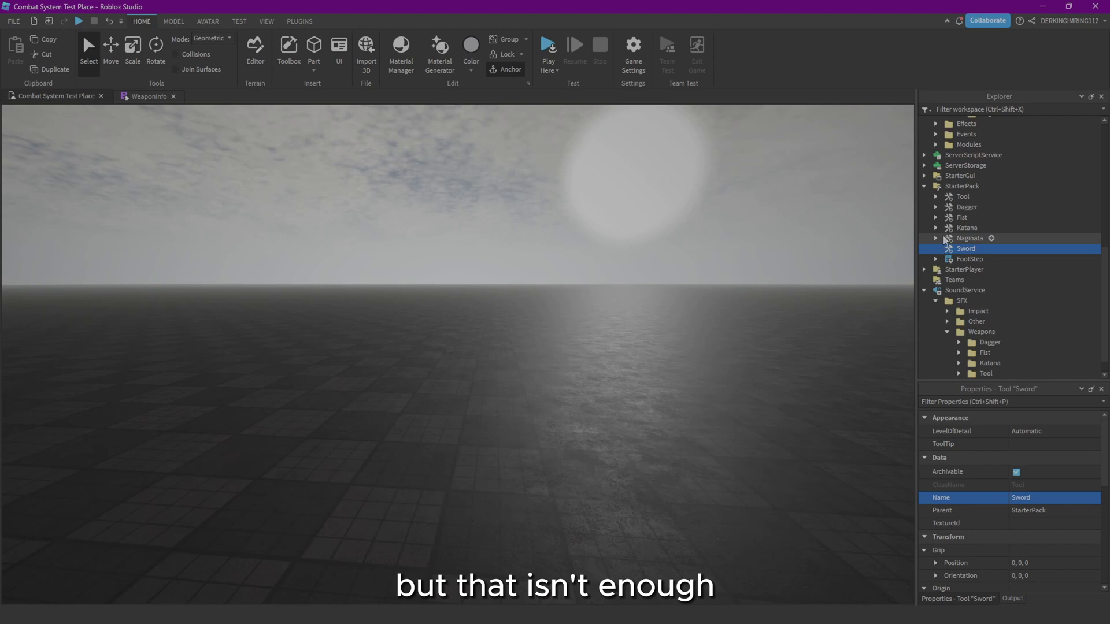
- Select the Tool folder among the weapon animations and undo the accidental move of the Katana sound folder into Fist
{"action": "scroll", "coordinate": [971, 243], "scroll_direction": "up", "scroll_amount": 4}
{"action": "left_click", "coordinate": [973, 190]}
{"action": "scroll", "coordinate": [965, 257], "scroll_direction": "down", "scroll_amount": 5}
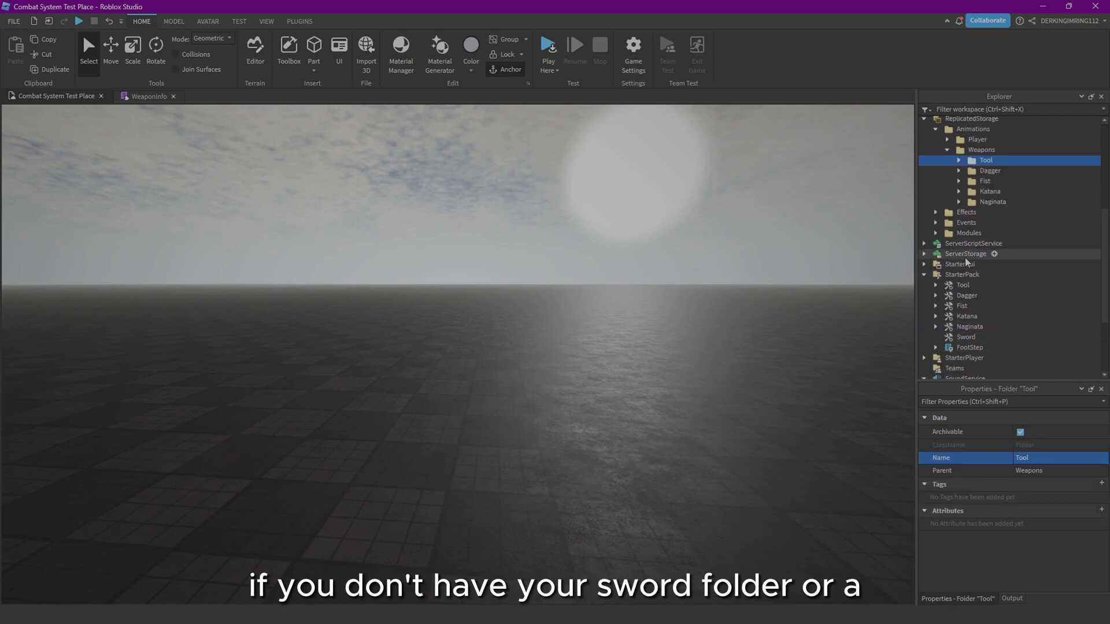
{"action": "left_click_drag", "start_coordinate": [981, 341], "coordinate": [985, 332]}
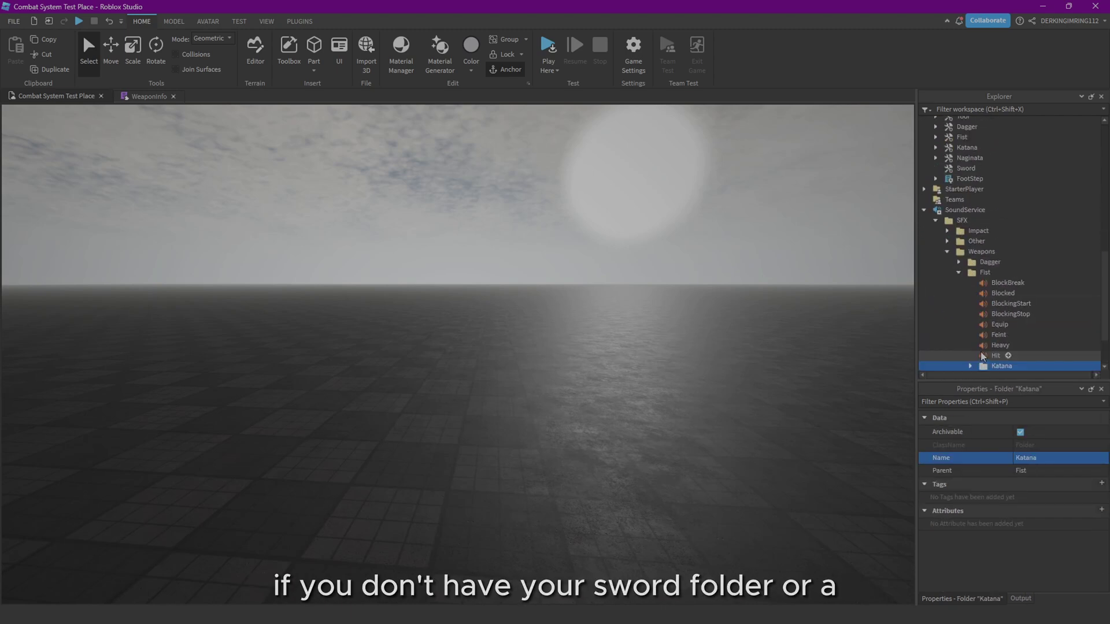
{"action": "left_click", "coordinate": [110, 21]}
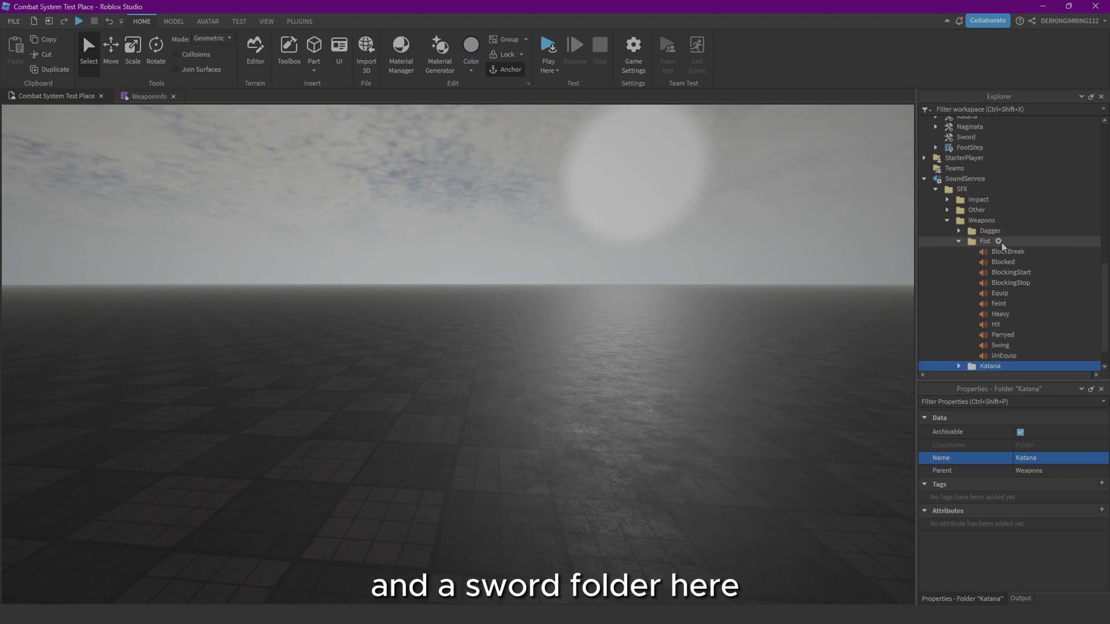
- Add a string attribute named Type to the Sword tool and set its value to Attack
{"action": "scroll", "coordinate": [959, 248], "scroll_direction": "up", "scroll_amount": 6}
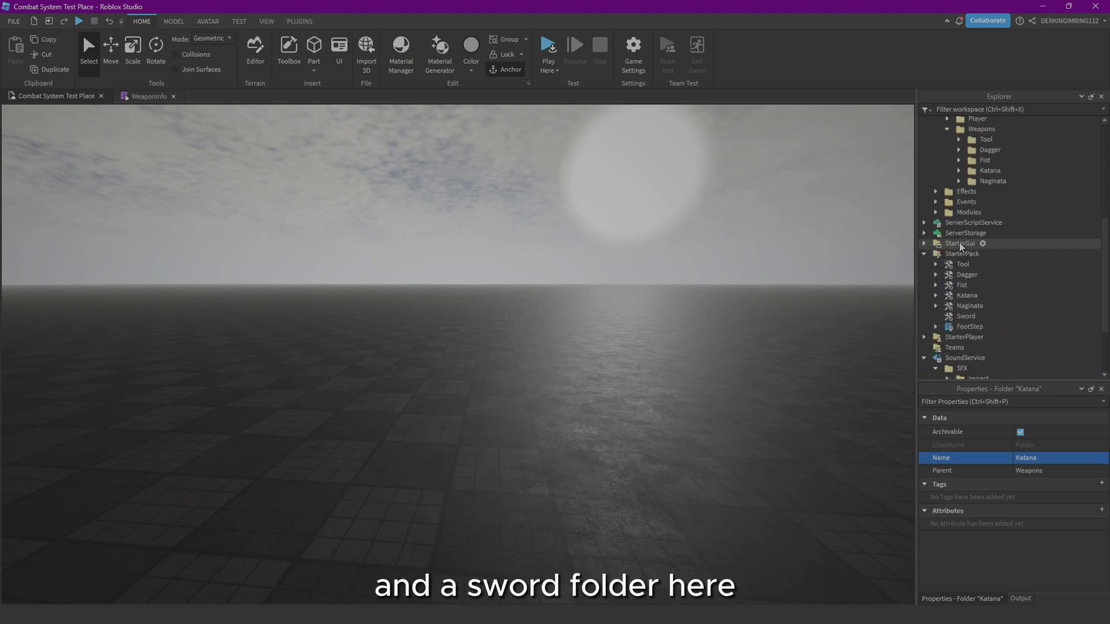
{"action": "left_click", "coordinate": [965, 317]}
{"action": "scroll", "coordinate": [1024, 505], "scroll_direction": "down", "scroll_amount": 6}
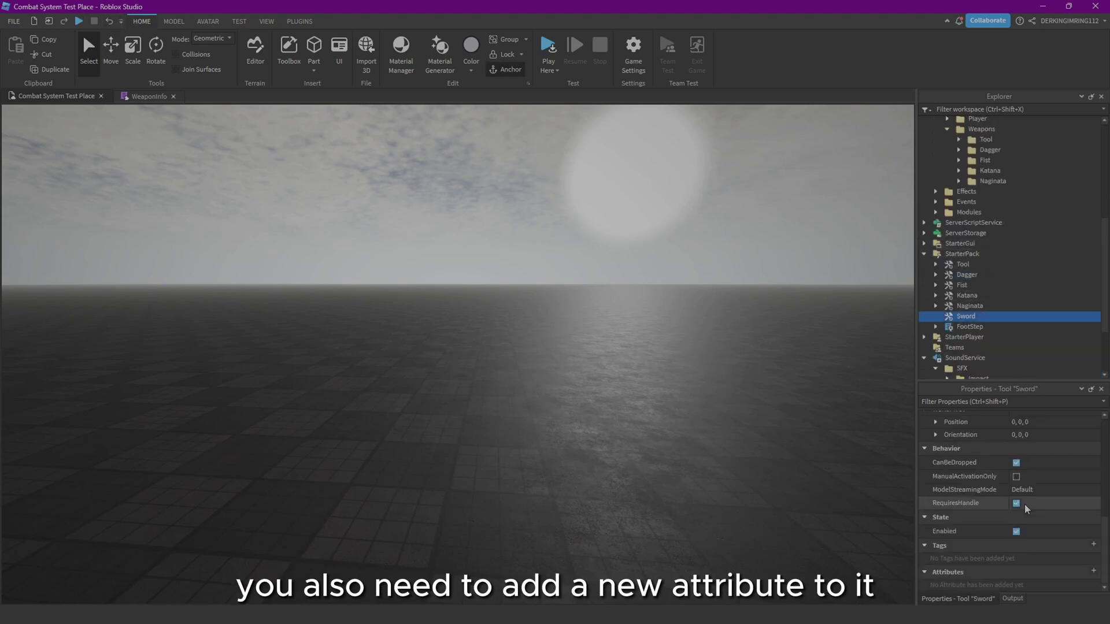
{"action": "left_click", "coordinate": [1093, 571]}
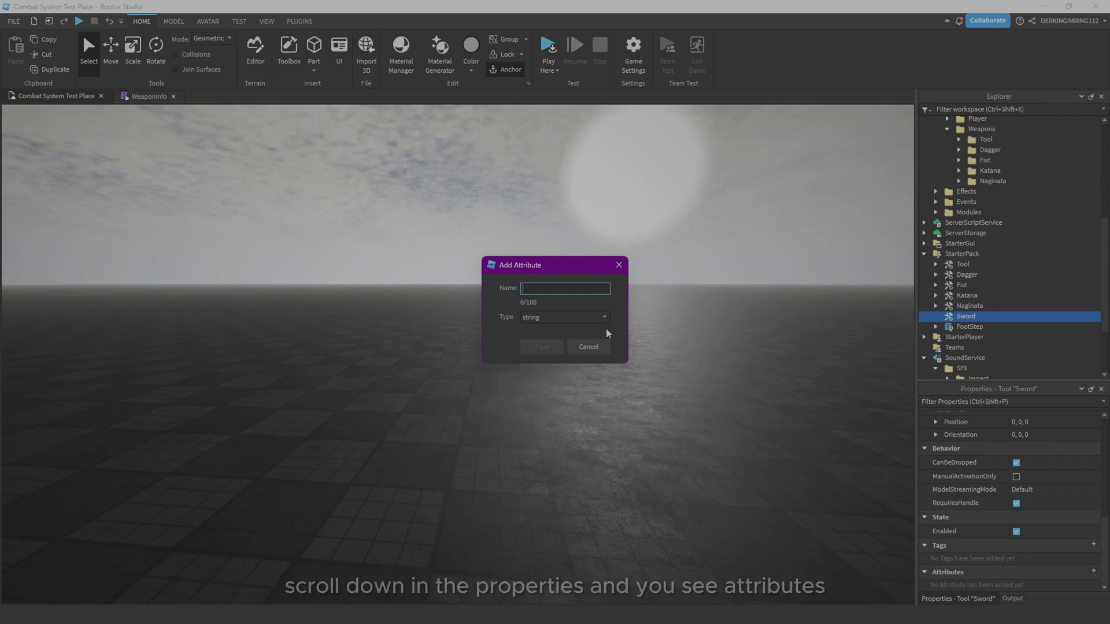
{"action": "left_click", "coordinate": [553, 316]}
{"action": "left_click", "coordinate": [536, 327]}
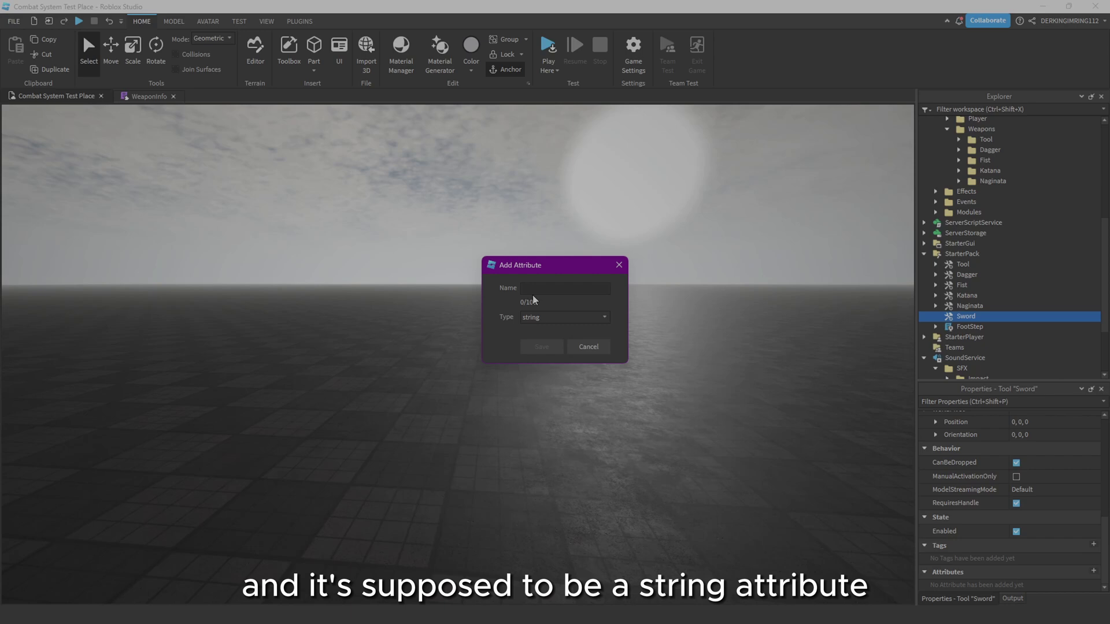
{"action": "left_click", "coordinate": [526, 289]}
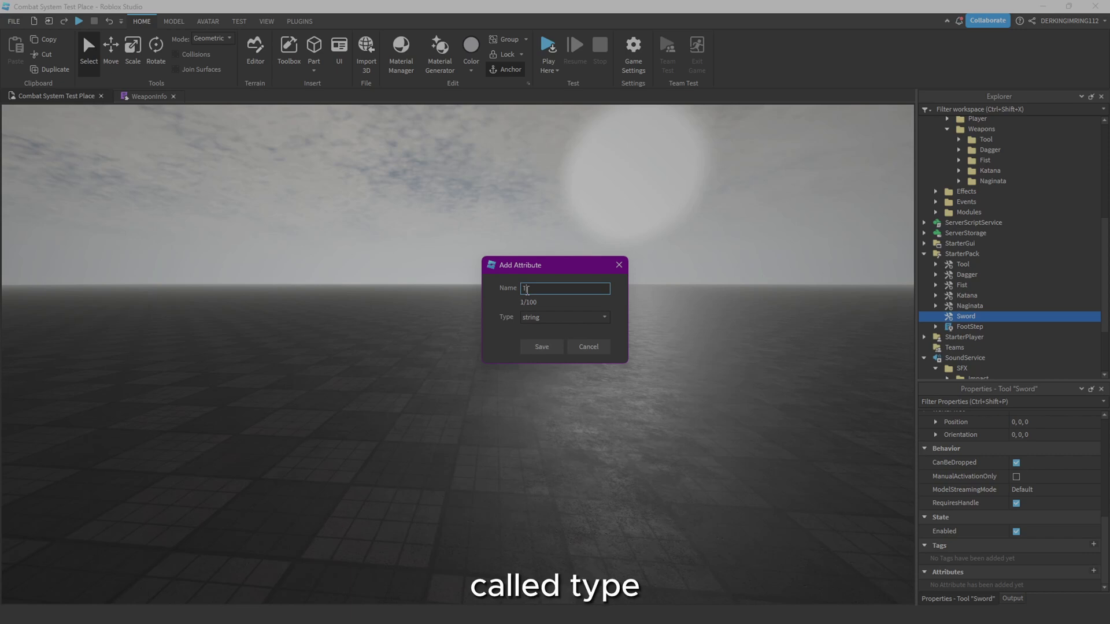
{"action": "type", "text": "Type"}
{"action": "left_click", "coordinate": [541, 347]}
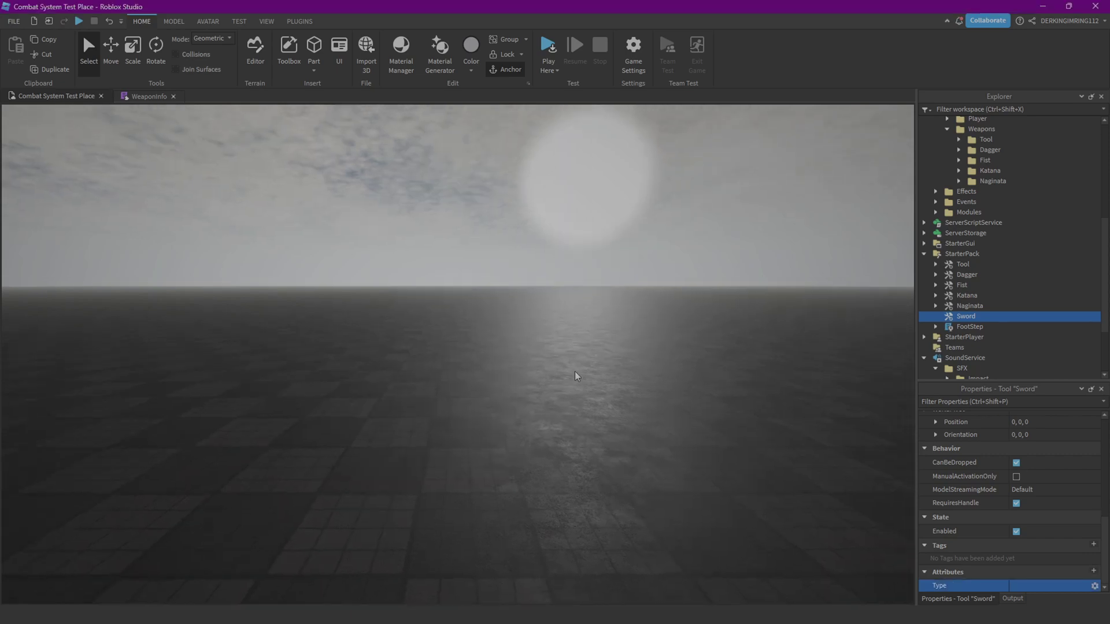
{"action": "left_click", "coordinate": [1016, 586]}
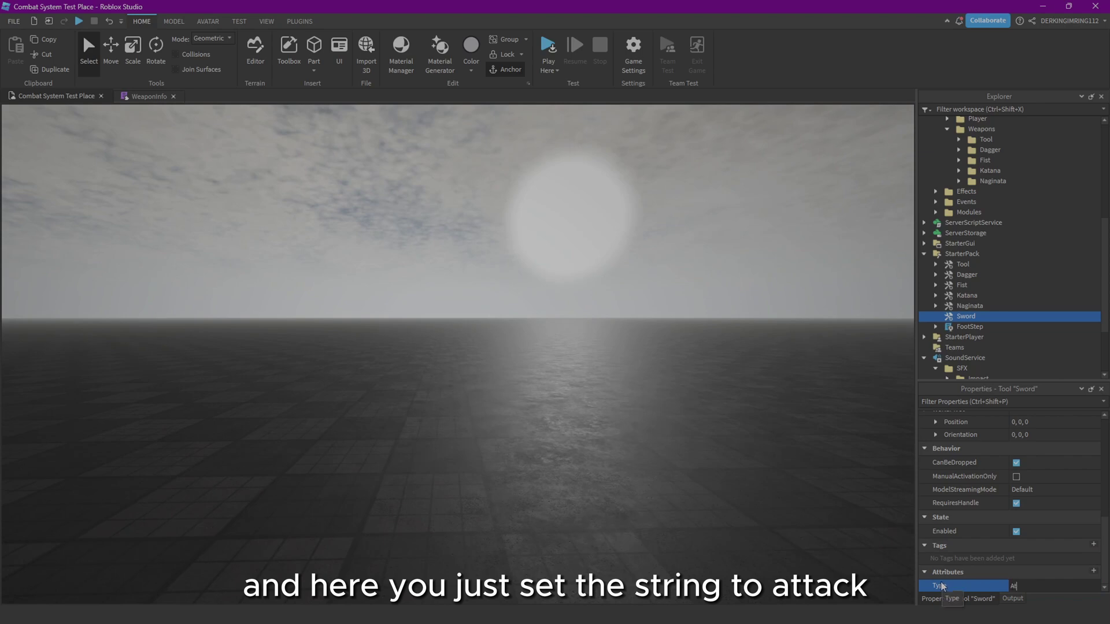
{"action": "key", "text": "Return"}
{"action": "right_click_drag", "start_coordinate": [672, 287], "coordinate": [589, 312]}
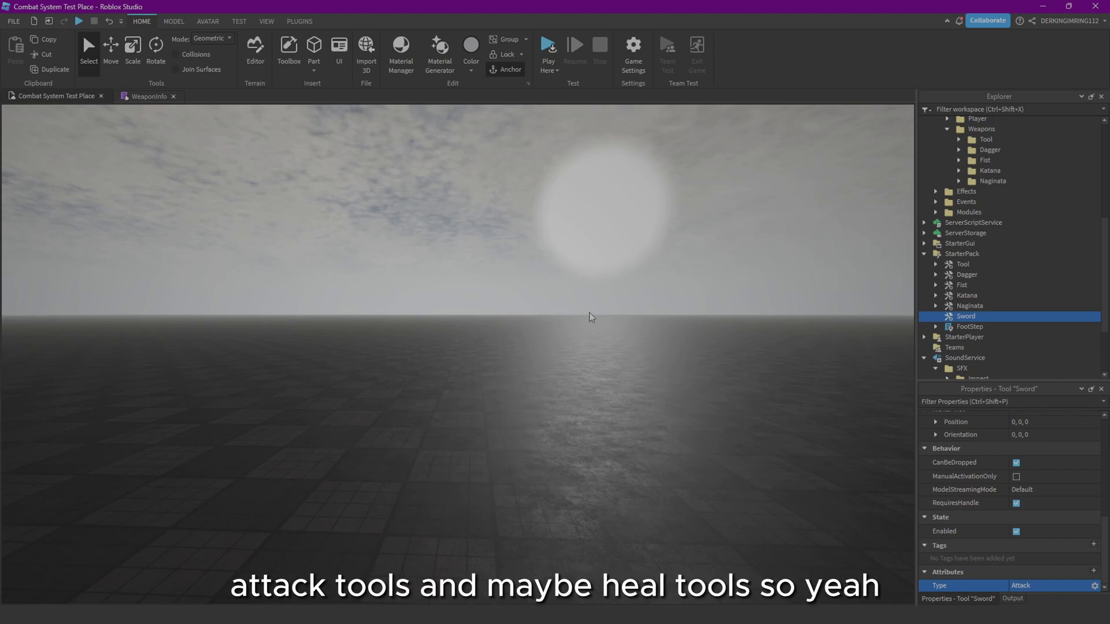
- Expand StarterPlayer and its script folders to locate the combat script
{"action": "right_click_drag", "start_coordinate": [625, 310], "coordinate": [748, 282]}
{"action": "scroll", "coordinate": [990, 321], "scroll_direction": "down", "scroll_amount": 3}
{"action": "left_click", "coordinate": [923, 249]}
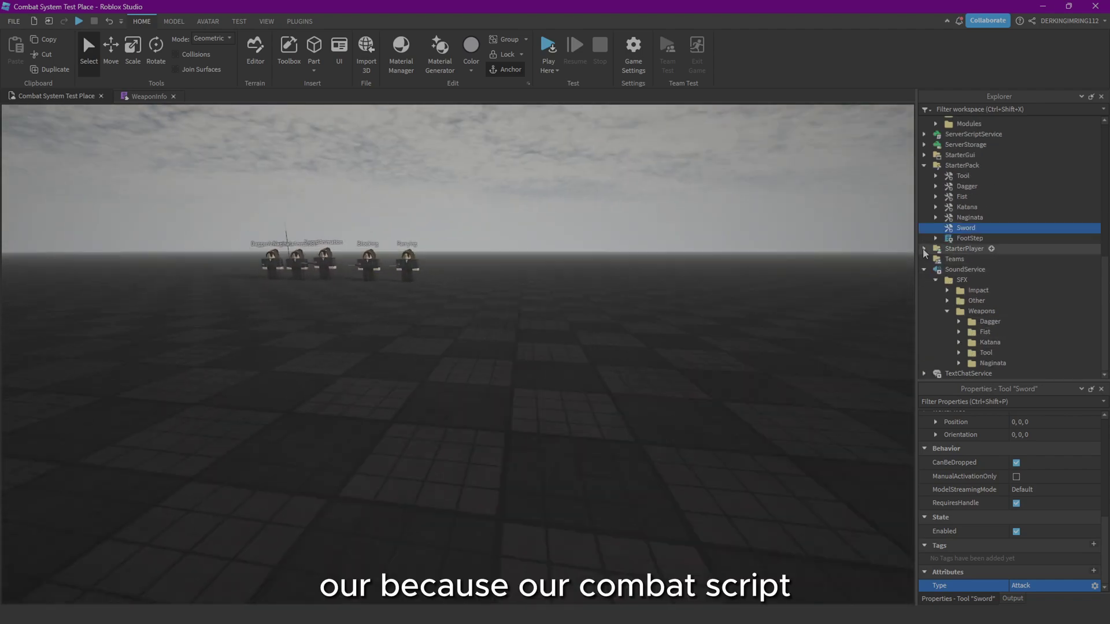
{"action": "left_click", "coordinate": [935, 259]}
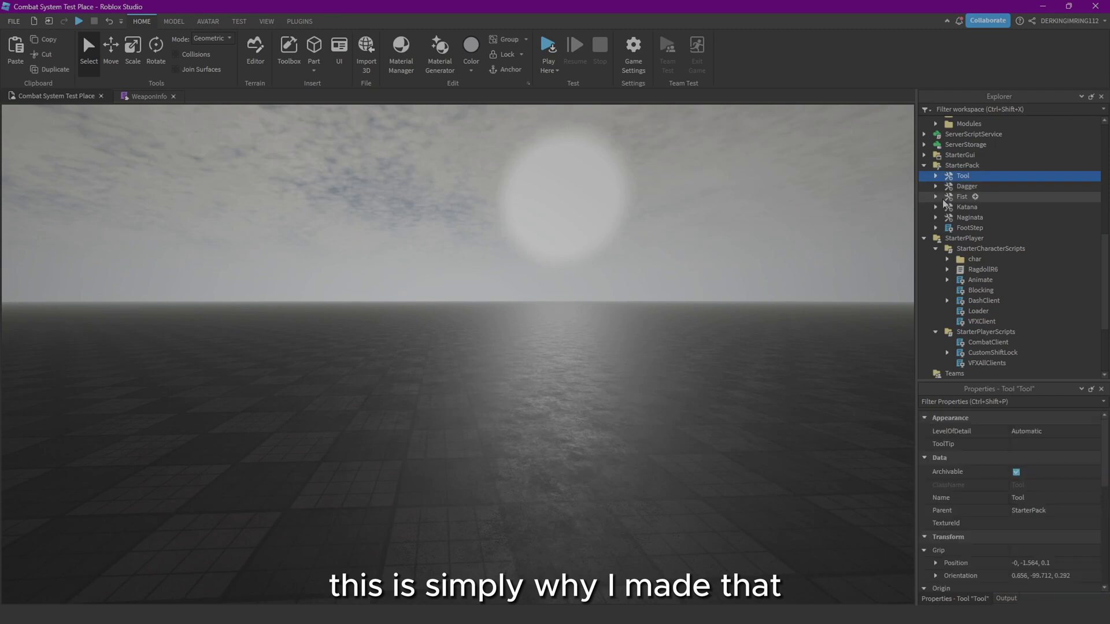
- Remove the Tool copies from StarterPack, the SFX Weapons folder and the Animations Weapons folder
{"action": "key", "text": "ctrl+x"}
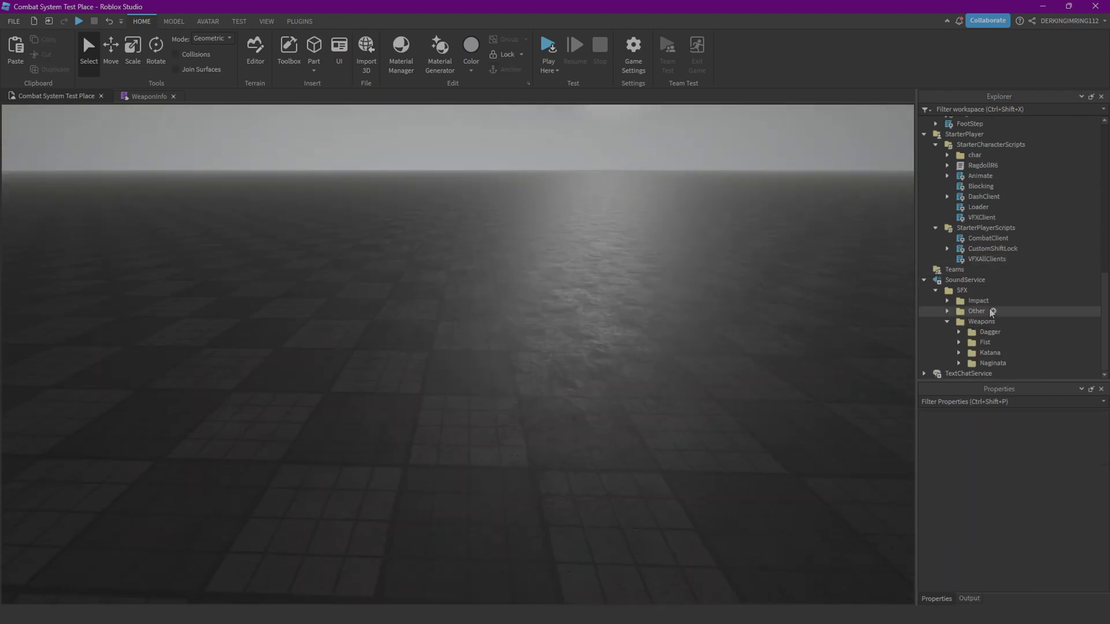
{"action": "scroll", "coordinate": [975, 200], "scroll_direction": "up", "scroll_amount": 5}
{"action": "left_click", "coordinate": [983, 193]}
{"action": "key", "text": "Delete"}
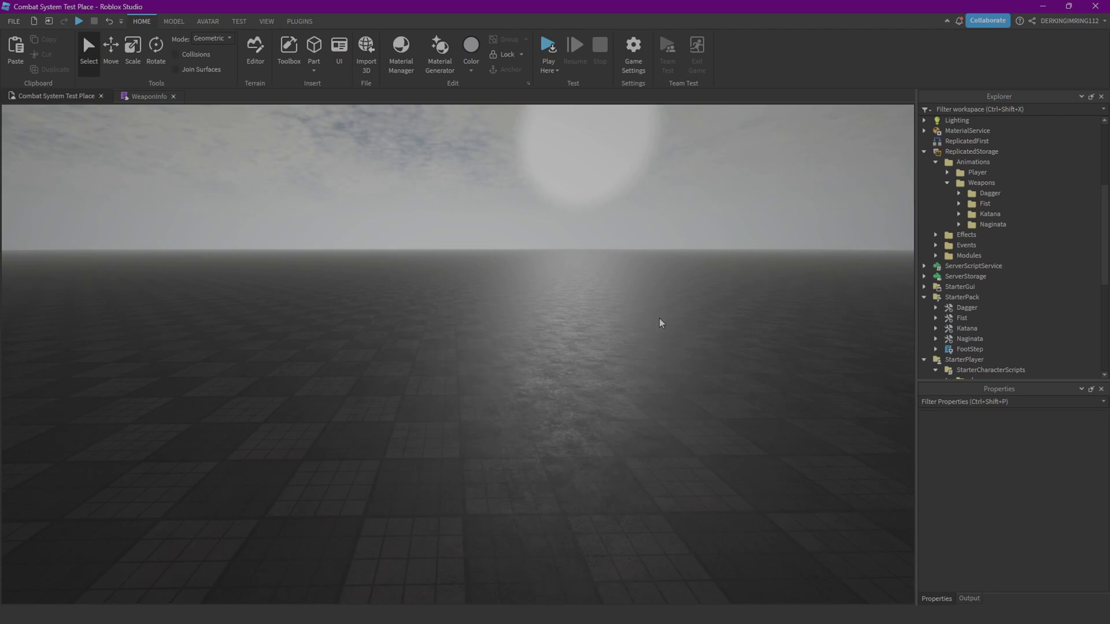
{"action": "right_click_drag", "start_coordinate": [568, 318], "coordinate": [568, 317]}
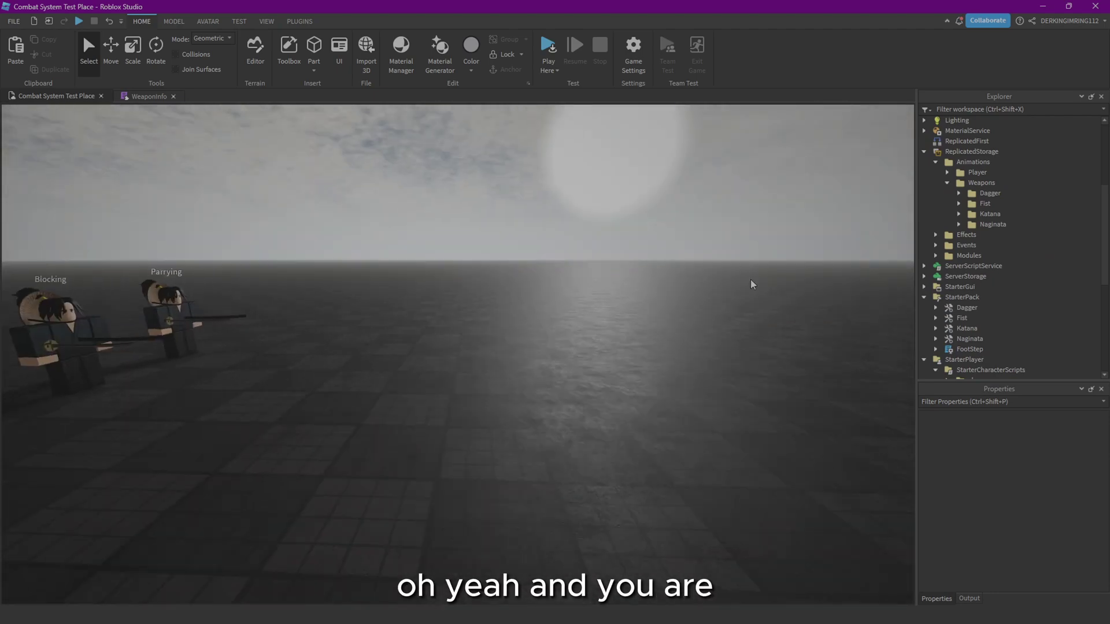
{"action": "key", "text": "d"}
{"action": "right_click_drag", "start_coordinate": [668, 269], "coordinate": [668, 269]}
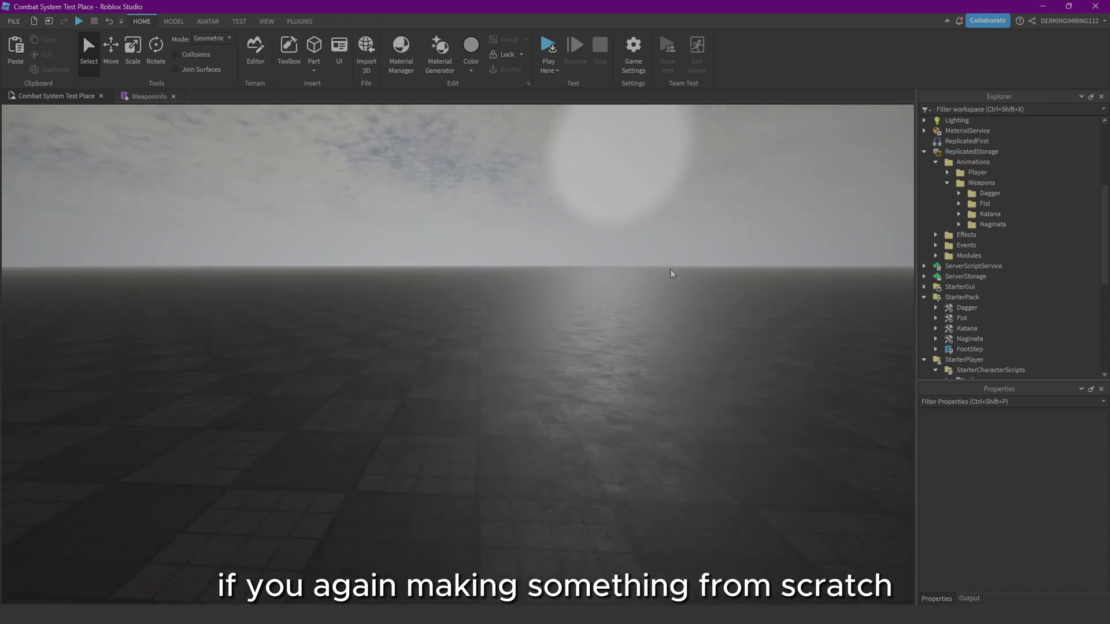
{"action": "right_click_drag", "start_coordinate": [530, 222], "coordinate": [530, 222]}
{"action": "key", "text": "s"}
{"action": "key", "text": "a"}
- Duplicate the Dagger tool in StarterPack, move the copy into Workspace and focus the view on it
{"action": "left_click", "coordinate": [936, 308]}
{"action": "left_click", "coordinate": [961, 308]}
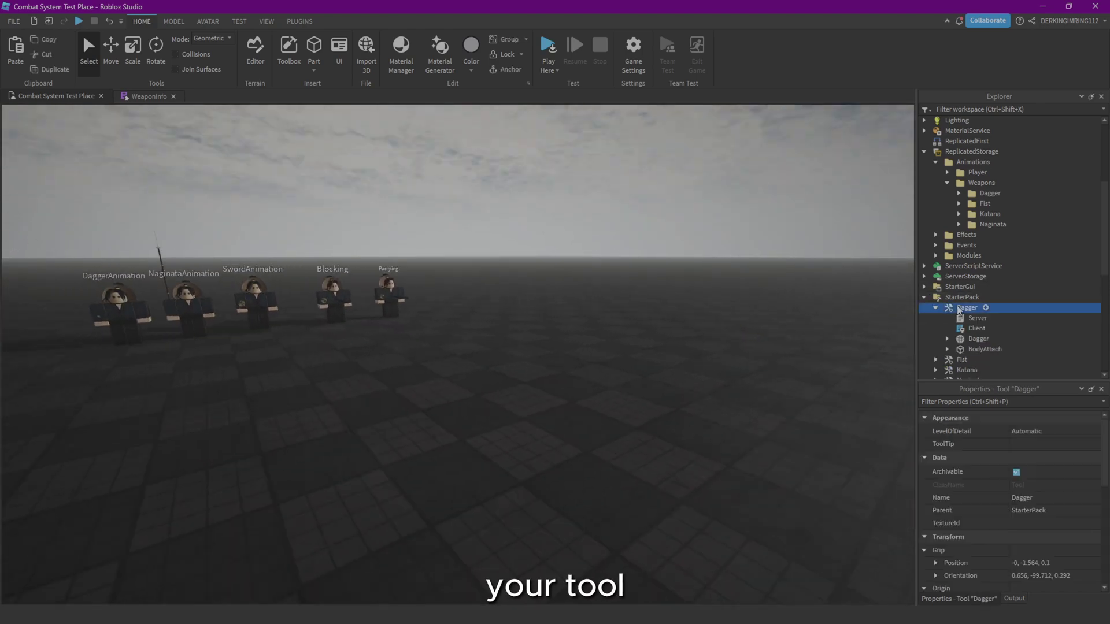
{"action": "key", "text": "ctrl+d"}
{"action": "left_click_drag", "start_coordinate": [965, 311], "coordinate": [969, 123]}
{"action": "right_click_drag", "start_coordinate": [709, 238], "coordinate": [708, 238]}
{"action": "key", "text": "f"}
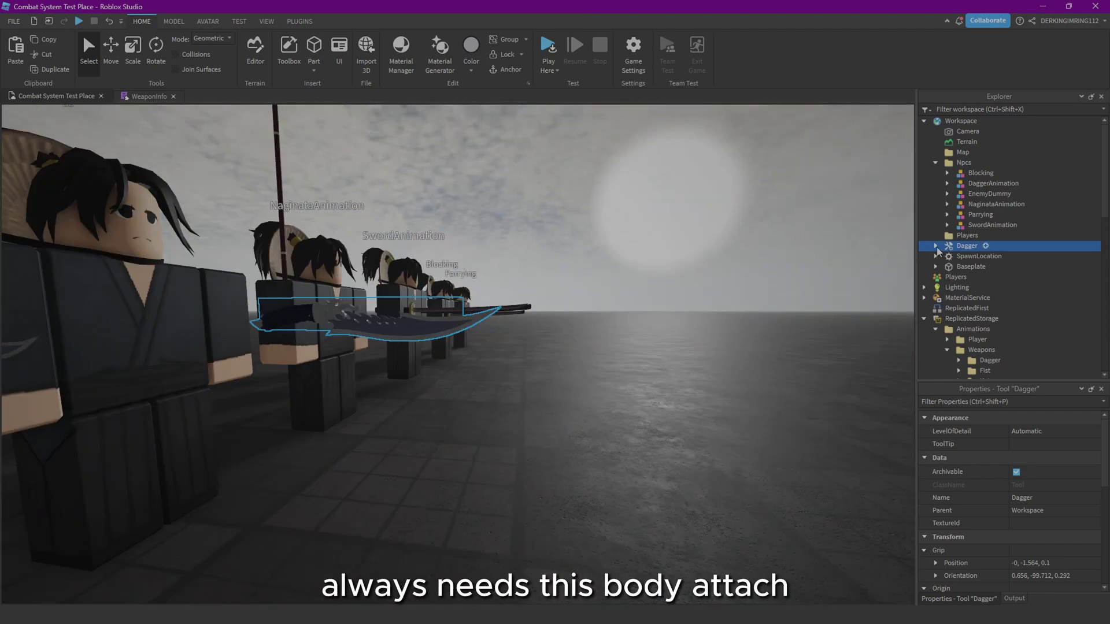
- Examine the BodyAttach part of the Workspace Dagger tool and expand it to show its children
{"action": "left_click", "coordinate": [935, 246]}
{"action": "left_click", "coordinate": [982, 287]}
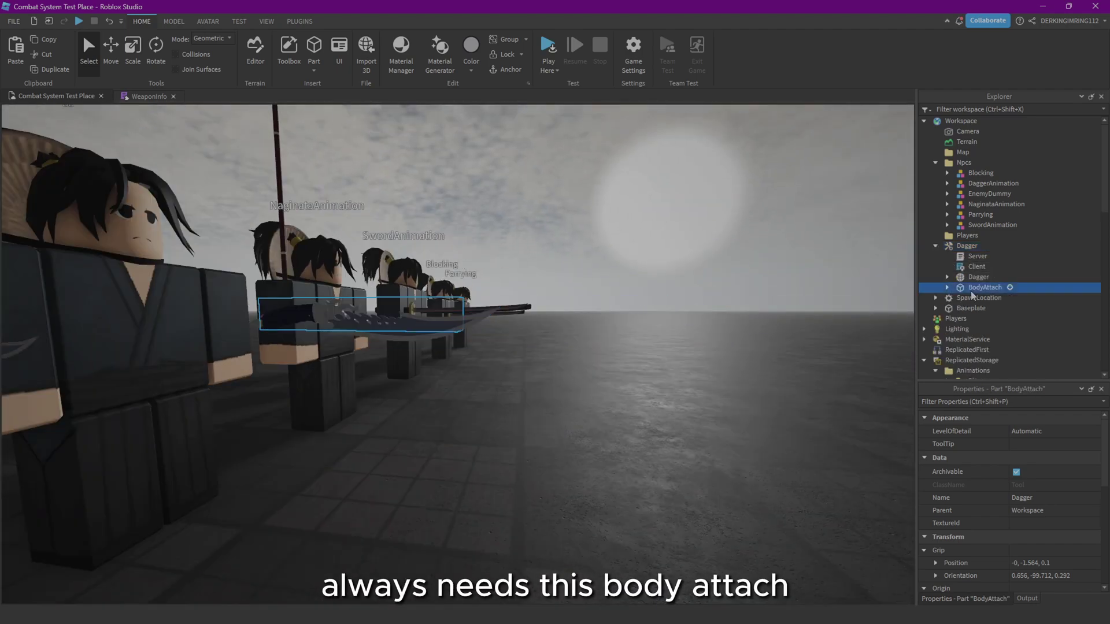
{"action": "key", "text": "f"}
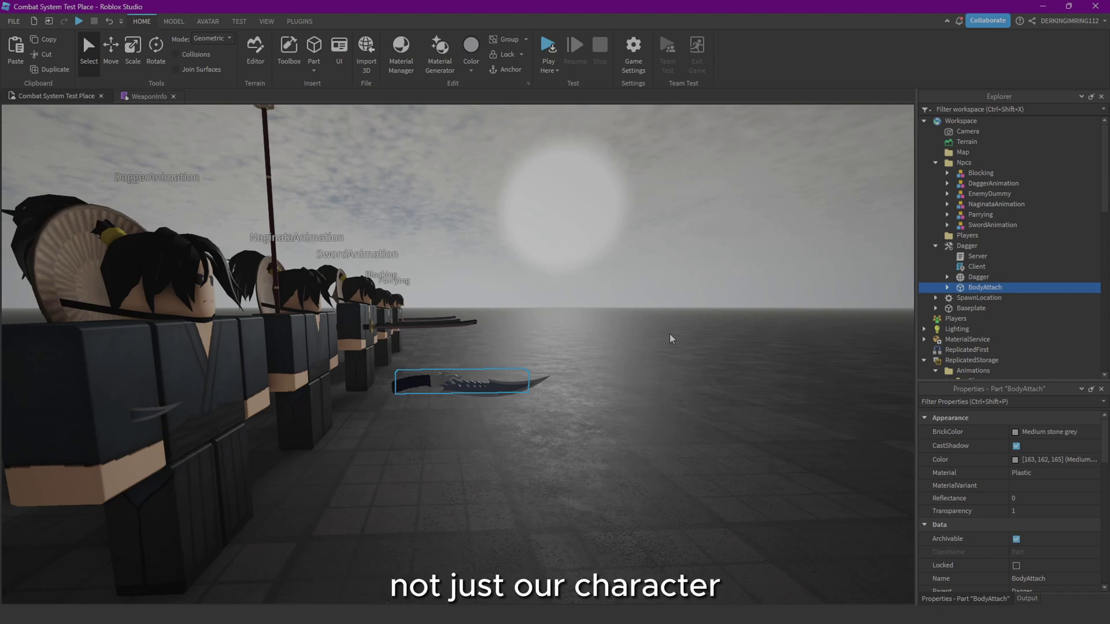
{"action": "right_click_drag", "start_coordinate": [630, 328], "coordinate": [624, 336]}
{"action": "scroll", "coordinate": [630, 328], "scroll_direction": "up", "scroll_amount": 3}
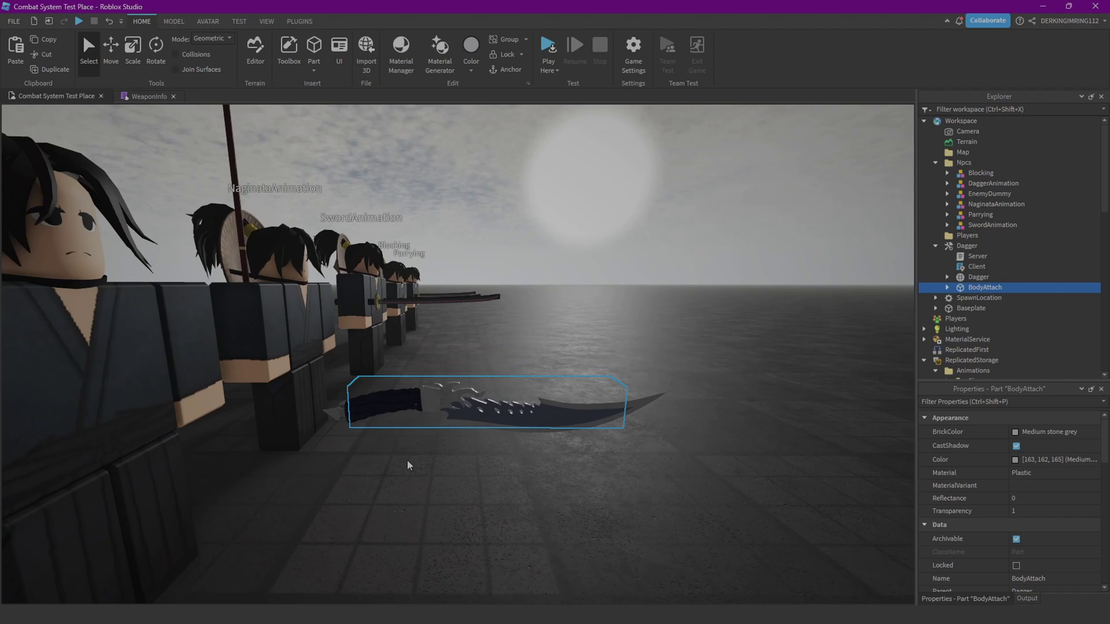
{"action": "left_click", "coordinate": [947, 287]}
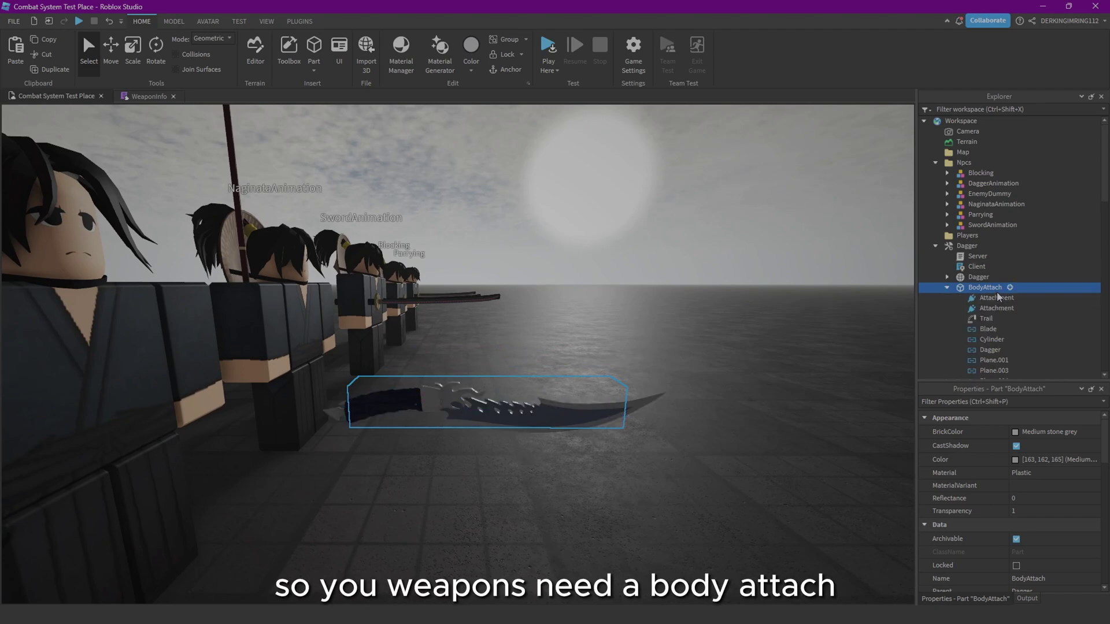
{"action": "scroll", "coordinate": [964, 297], "scroll_direction": "down", "scroll_amount": 1}
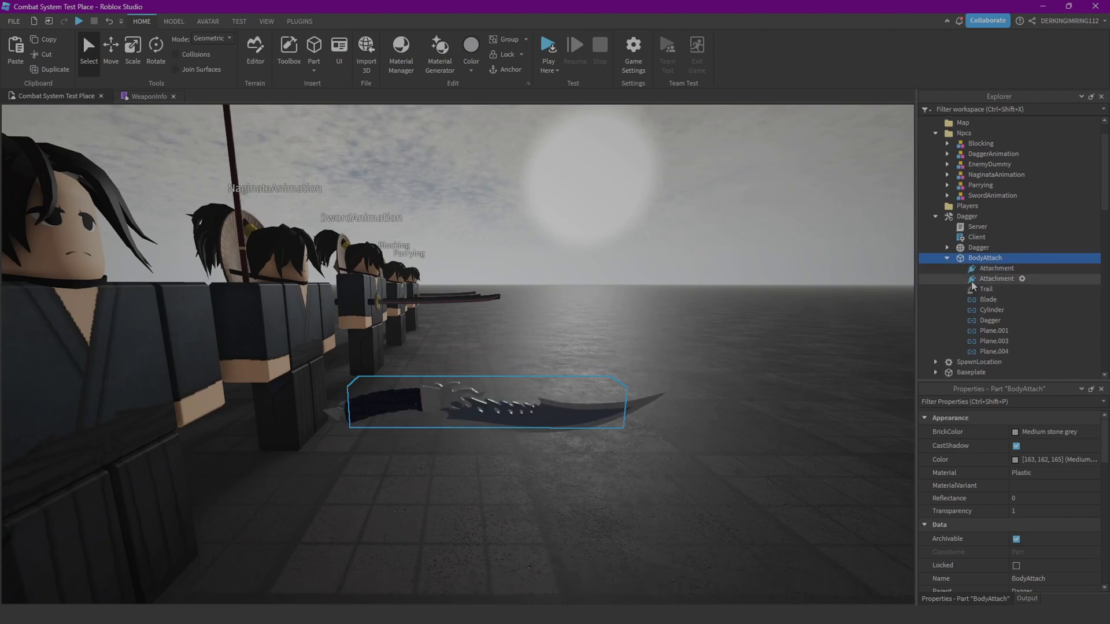
- Inspect the two attachments and the Trail inside the Dagger's BodyAttach part
{"action": "left_click_drag", "start_coordinate": [1035, 267], "coordinate": [990, 287]}
{"action": "scroll", "coordinate": [802, 289], "scroll_direction": "down", "scroll_amount": 3}
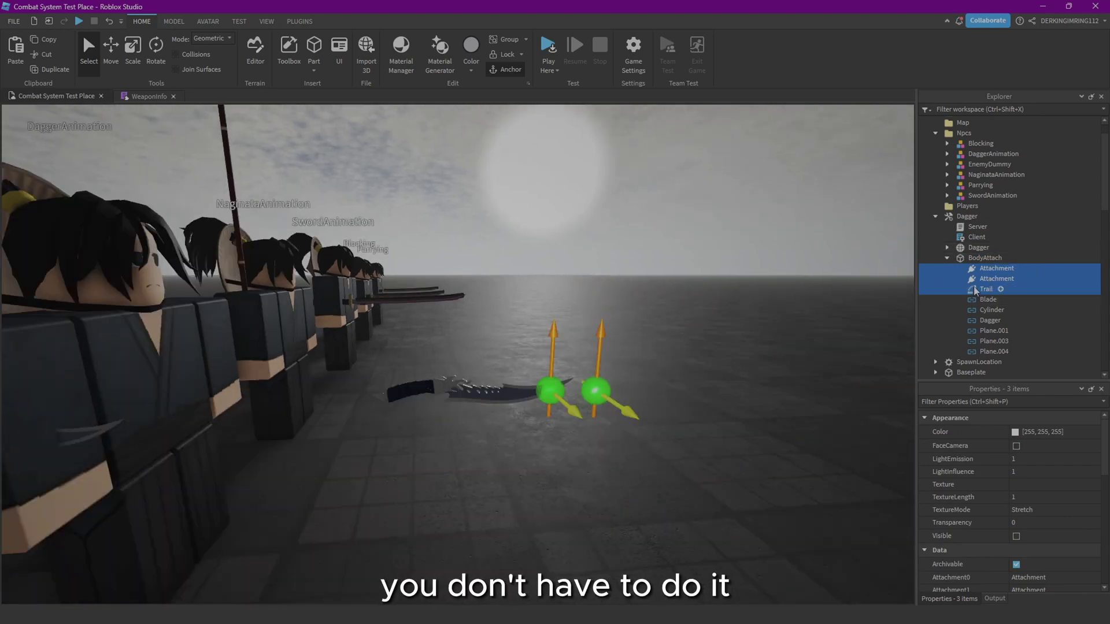
{"action": "left_click", "coordinate": [975, 289]}
{"action": "left_click", "coordinate": [981, 268]}
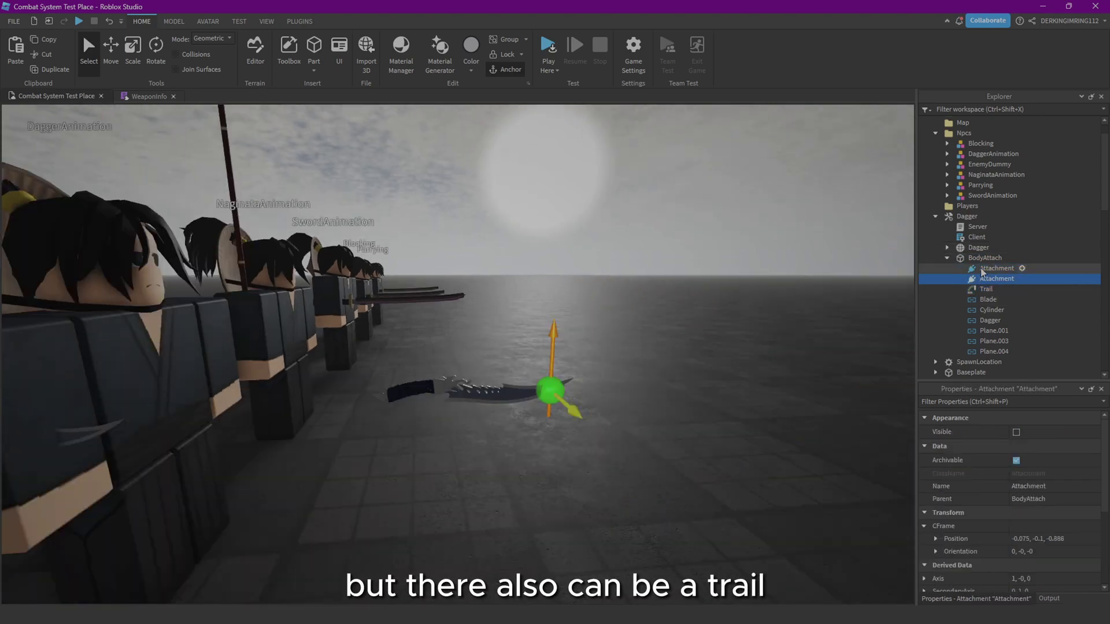
{"action": "left_click", "coordinate": [979, 288]}
{"action": "left_click", "coordinate": [981, 279]}
{"action": "left_click", "coordinate": [980, 269]}
{"action": "left_click", "coordinate": [977, 259]}
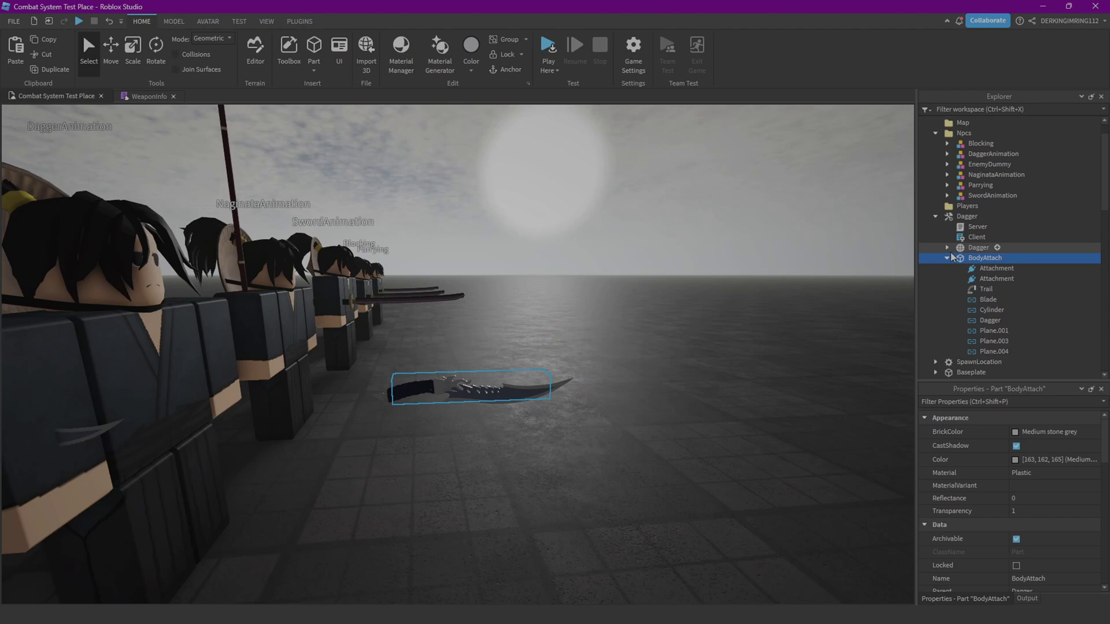
- Examine the Motor6D joints inside BodyAttach and the mesh parts under the Dagger mesh they connect
{"action": "left_click", "coordinate": [948, 257]}
{"action": "left_click", "coordinate": [948, 257]}
{"action": "left_click_drag", "start_coordinate": [1023, 298], "coordinate": [1002, 333]}
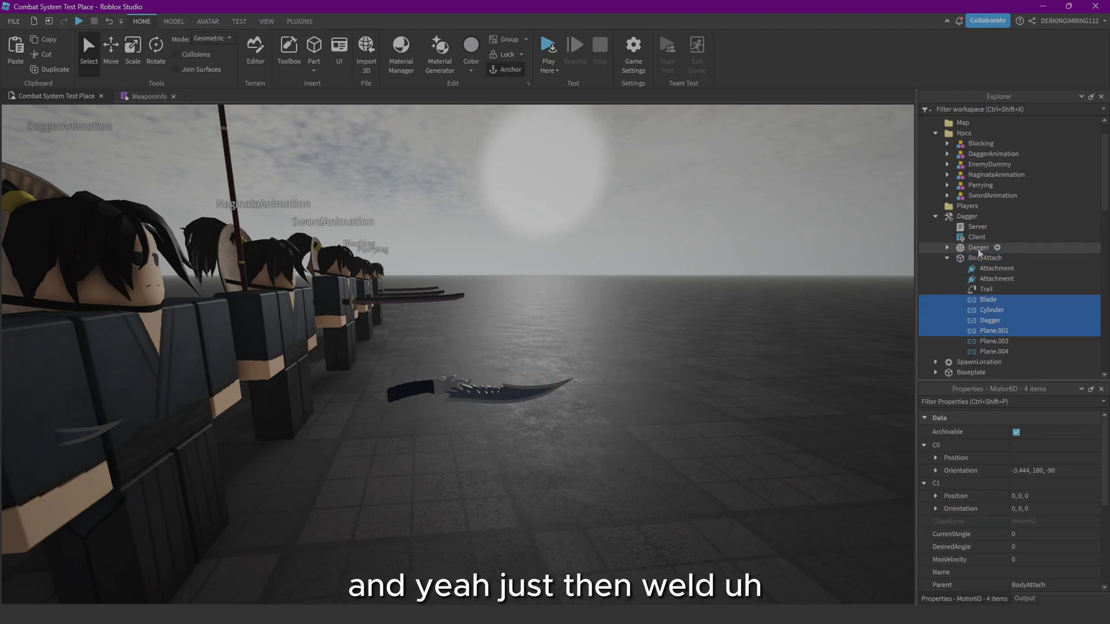
{"action": "left_click", "coordinate": [963, 258]}
{"action": "left_click", "coordinate": [948, 258]}
{"action": "left_click", "coordinate": [947, 258]}
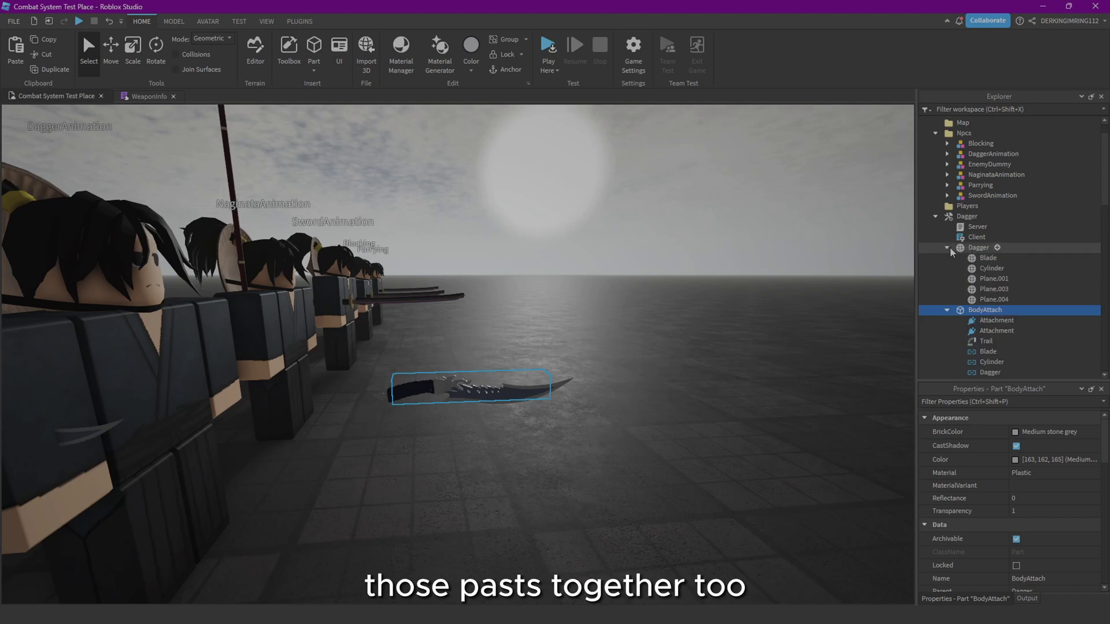
{"action": "left_click", "coordinate": [947, 258]}
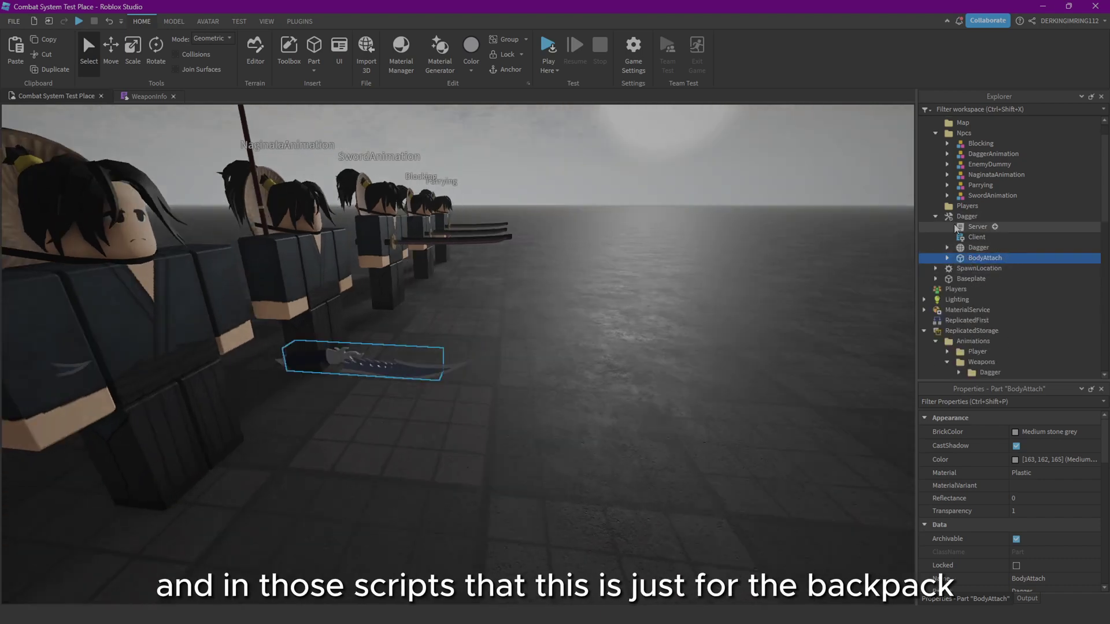
- Open the Dagger tool's Server and Client scripts, review the backpack hiding and Motor6D ToolGrip code, and close both
{"action": "double_click", "coordinate": [962, 227]}
{"action": "double_click", "coordinate": [960, 237]}
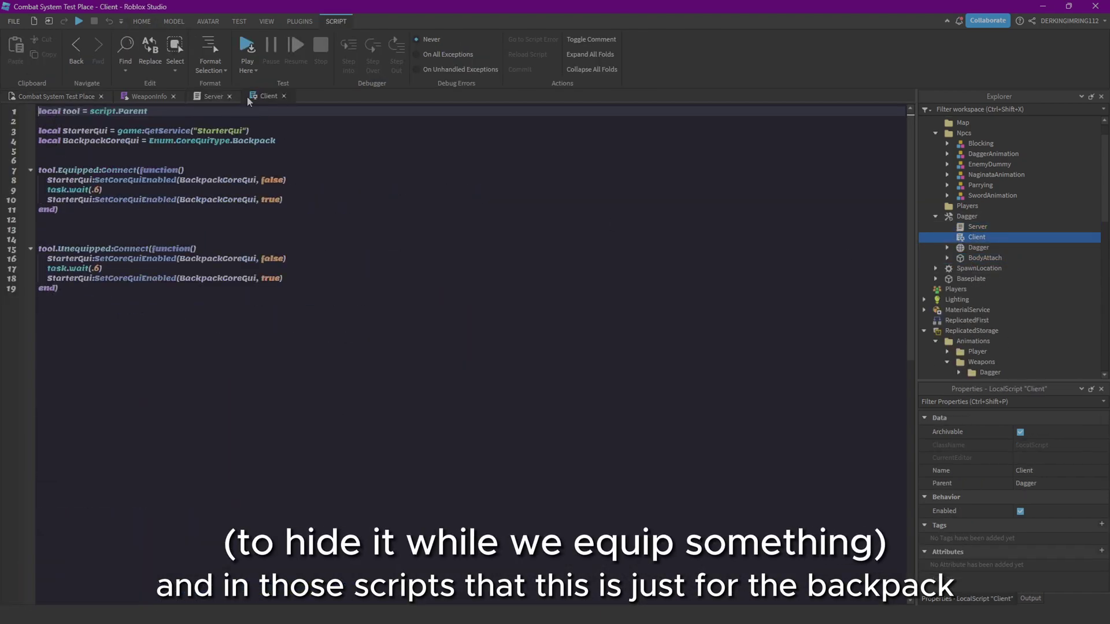
{"action": "left_click", "coordinate": [130, 312]}
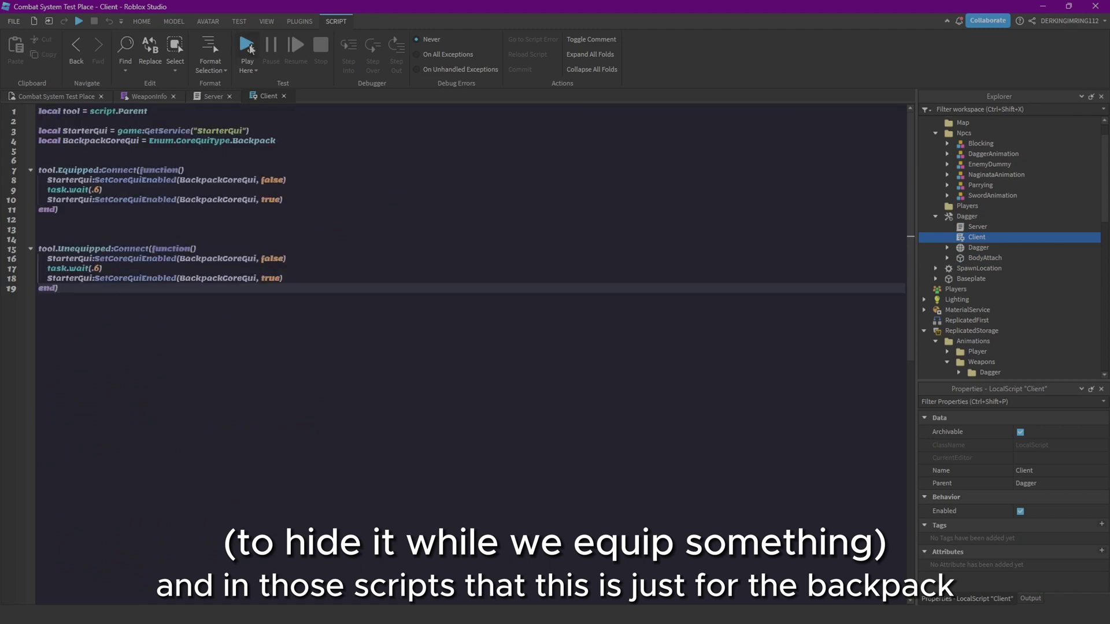
{"action": "left_click", "coordinate": [283, 96]}
{"action": "scroll", "coordinate": [192, 351], "scroll_direction": "down", "scroll_amount": 3}
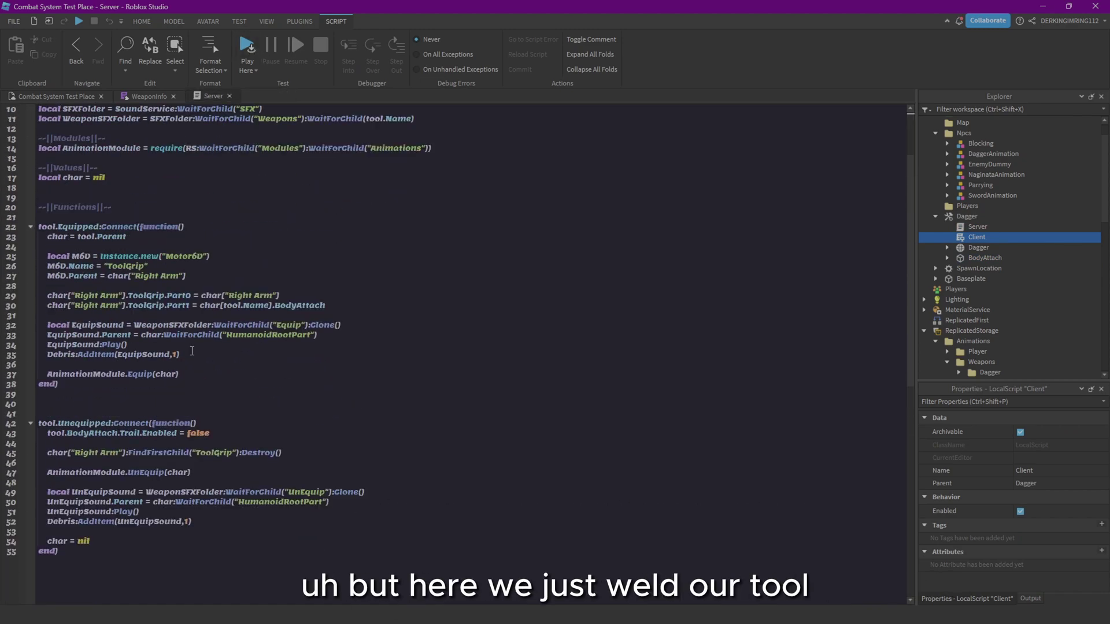
{"action": "left_click", "coordinate": [229, 96]}
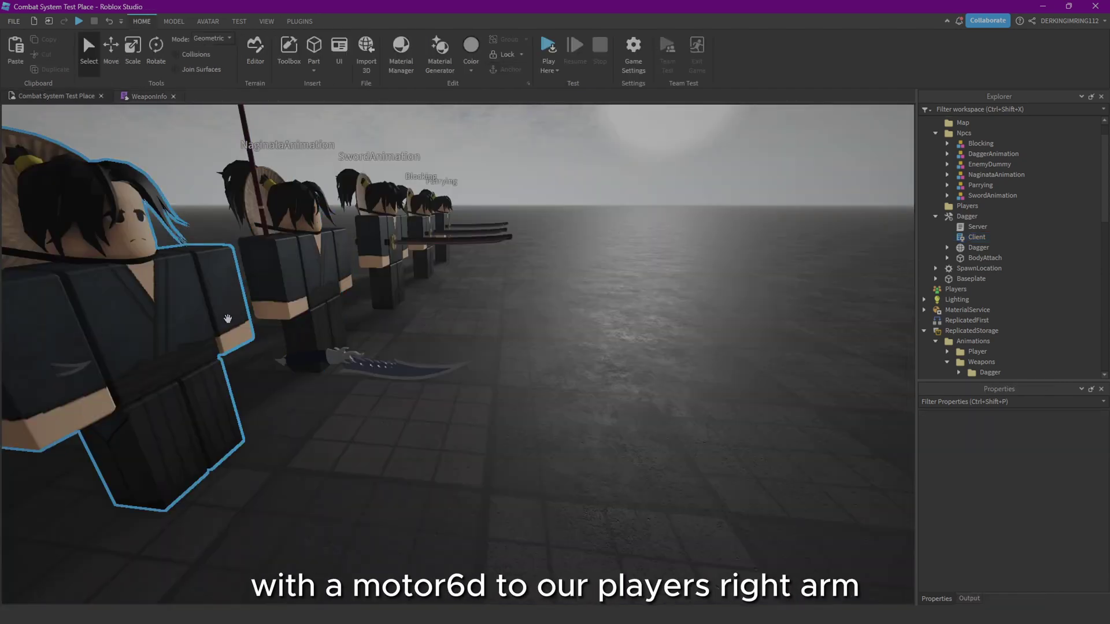
- Delete the Dagger copy from Workspace
{"action": "left_click", "coordinate": [414, 377]}
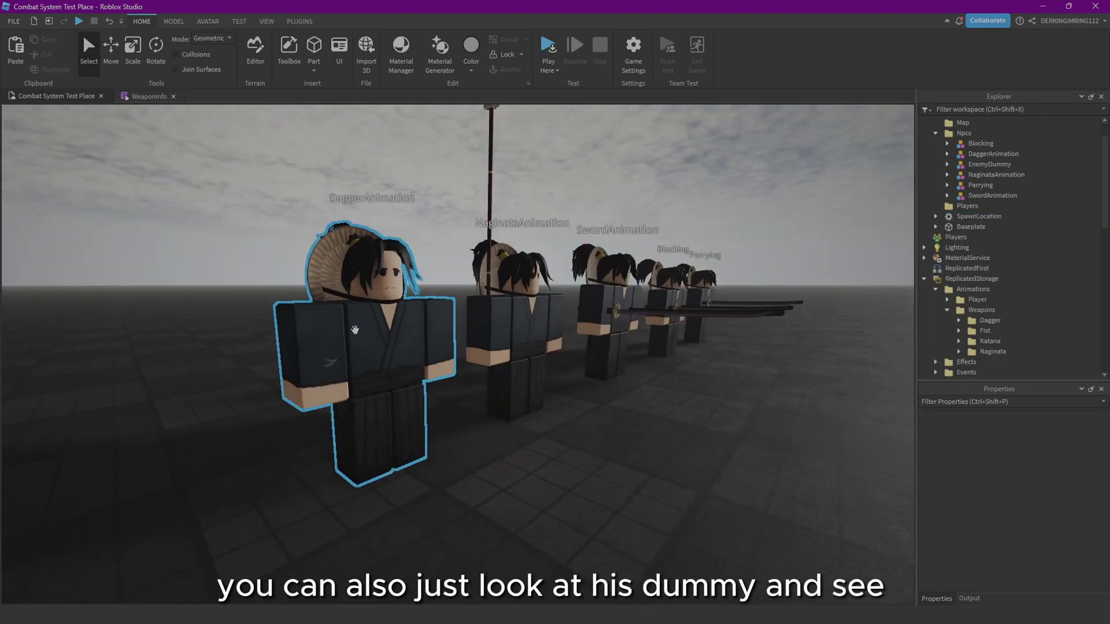
- Inspect the ToolGrip Motor6D in the DaggerAnimation dummy's Right Arm and the dummy's BodyAttach part
{"action": "left_click", "coordinate": [958, 154]}
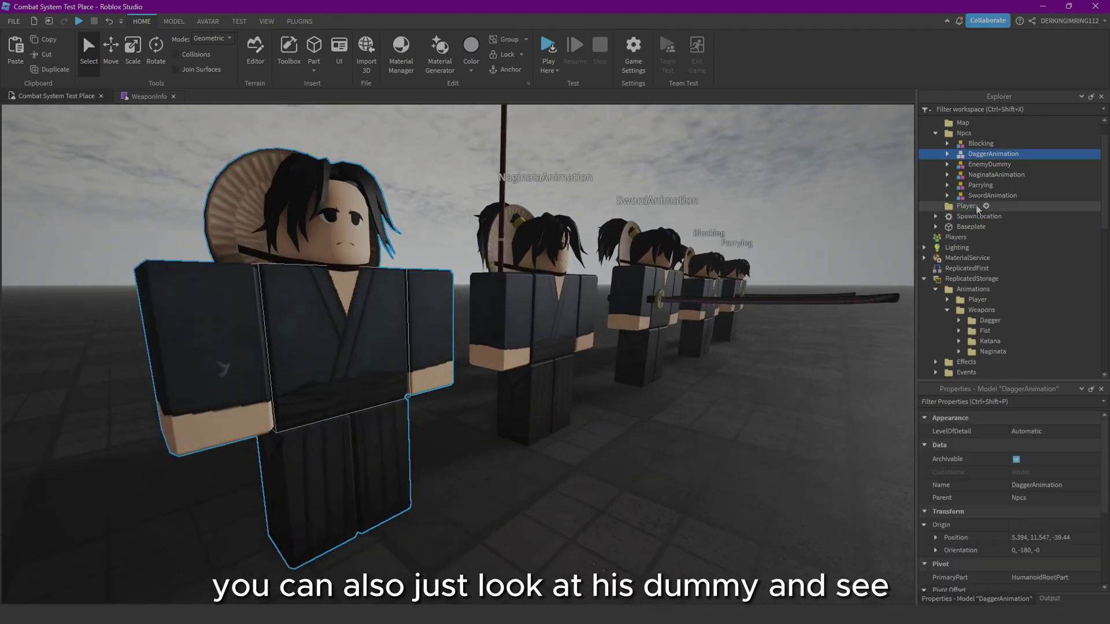
{"action": "left_click", "coordinate": [947, 154]}
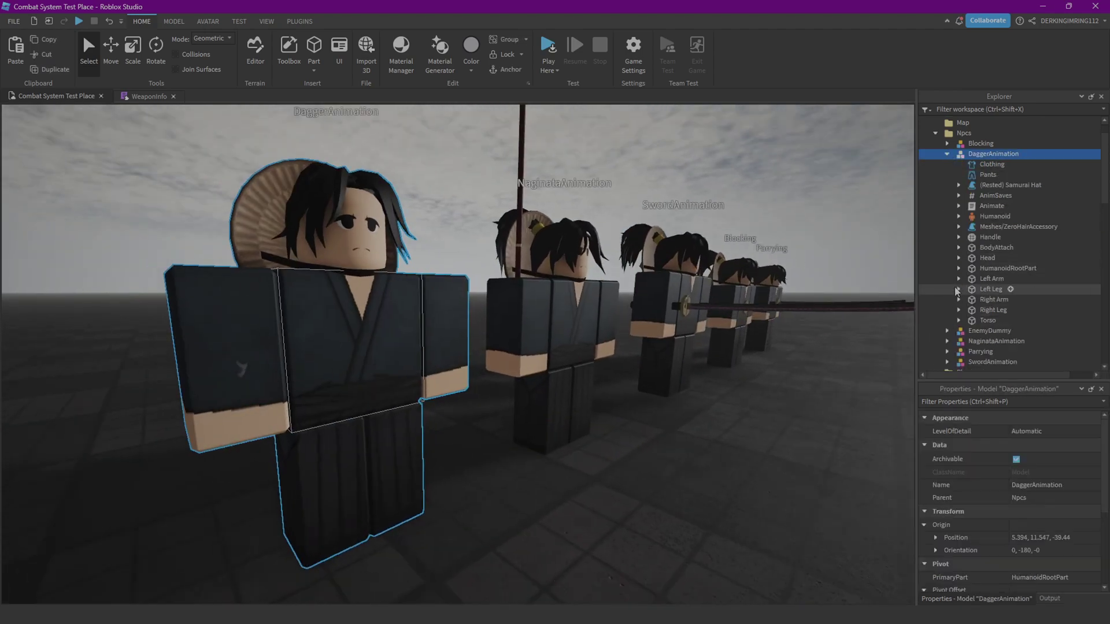
{"action": "left_click", "coordinate": [958, 299]}
{"action": "scroll", "coordinate": [994, 260], "scroll_direction": "down", "scroll_amount": 2}
{"action": "left_click", "coordinate": [1003, 271]}
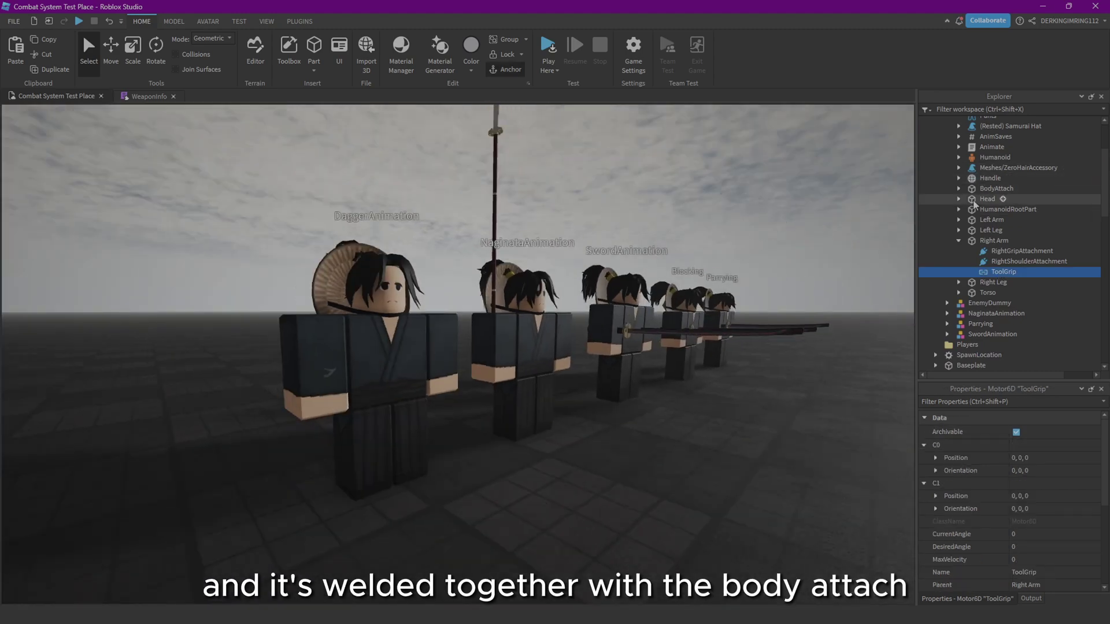
{"action": "left_click", "coordinate": [996, 188]}
{"action": "left_click", "coordinate": [958, 240]}
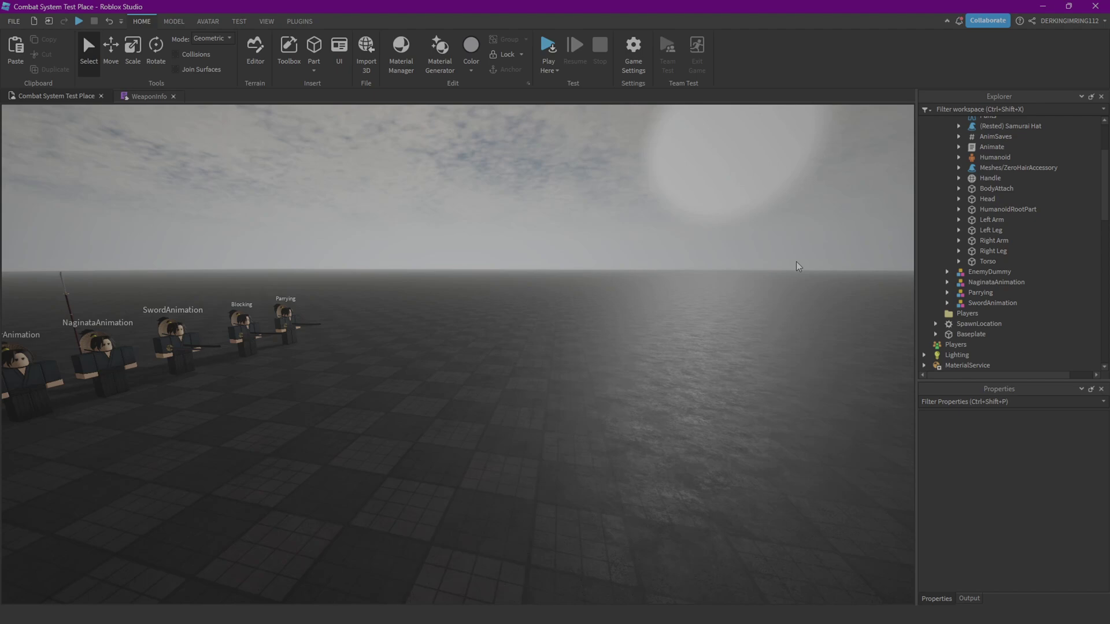
- Open Moon Animator and choose the DaggerAnimation dummy as its rig
{"action": "right_click_drag", "start_coordinate": [513, 312], "coordinate": [497, 281]}
{"action": "key", "text": "w"}
{"action": "key", "text": "w"}
{"action": "key", "text": "s"}
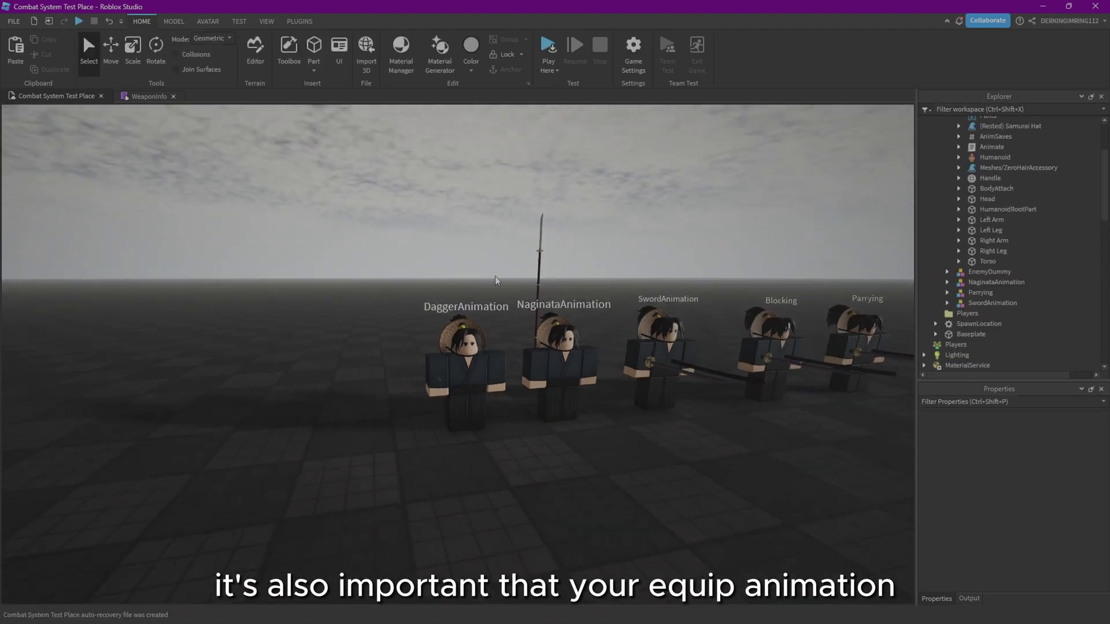
{"action": "scroll", "coordinate": [496, 281], "scroll_direction": "up", "scroll_amount": 4}
{"action": "left_click", "coordinate": [300, 21]}
{"action": "left_click", "coordinate": [504, 51]}
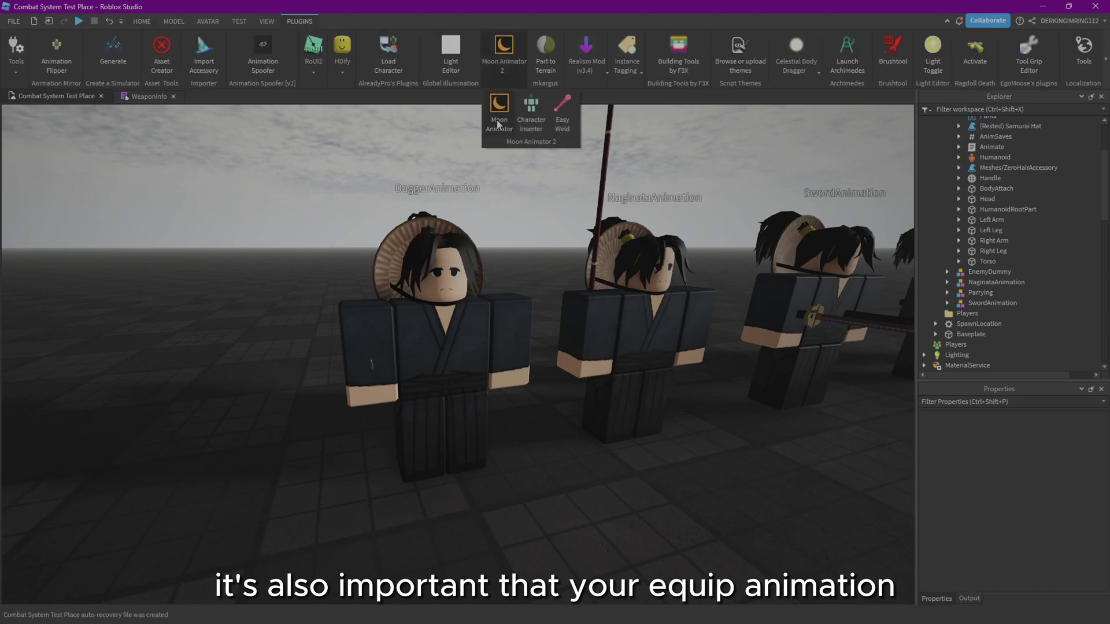
{"action": "left_click", "coordinate": [498, 119]}
{"action": "left_click", "coordinate": [455, 338]}
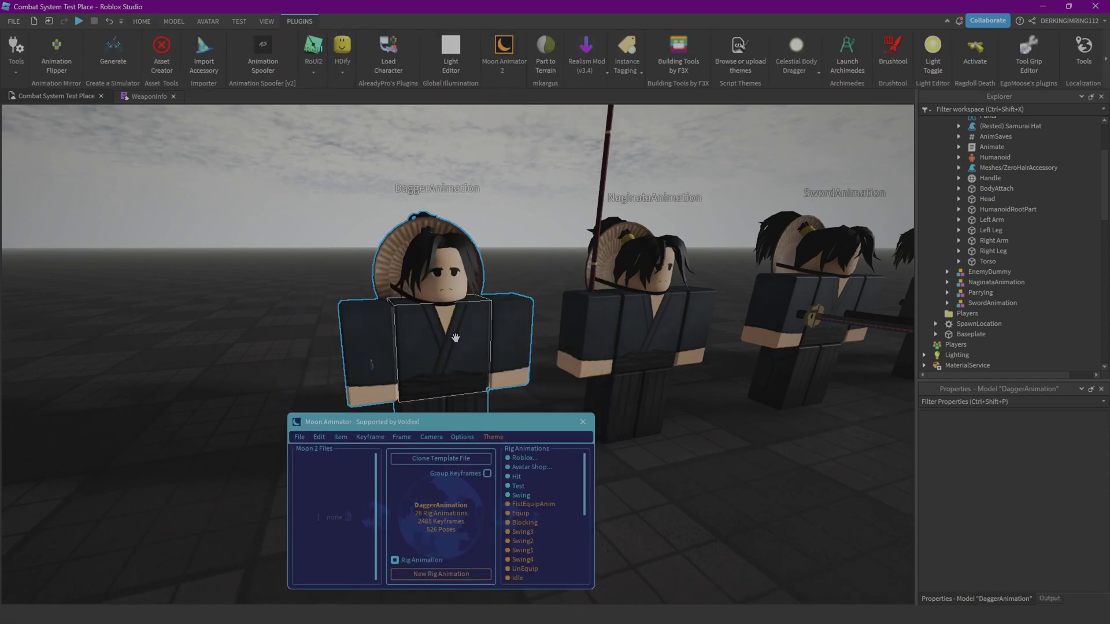
- Load the DaggerAnimation rig's saved Equip animation into the Moon Animator timeline
{"action": "right_click_drag", "start_coordinate": [455, 337], "coordinate": [455, 317]}
{"action": "key", "text": "s"}
{"action": "key", "text": "w"}
{"action": "left_click", "coordinate": [520, 514]}
{"action": "key", "text": "a"}
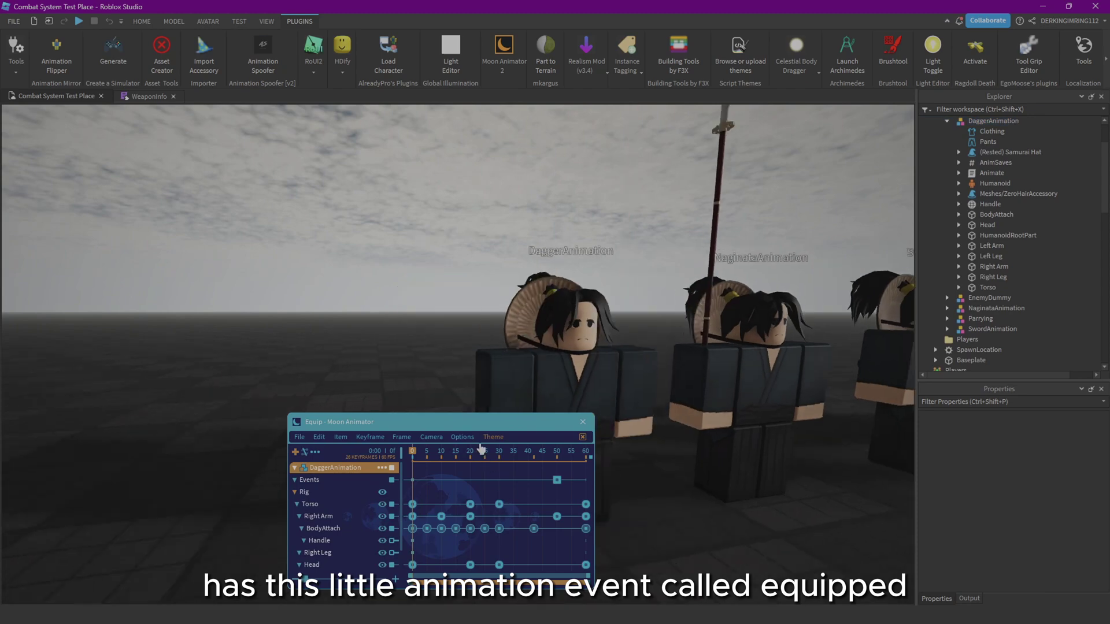
- Inspect the Equipped animation event at frame 50 of the Equip animation and close Moon Animator
{"action": "right_click_drag", "start_coordinate": [481, 449], "coordinate": [552, 465]}
{"action": "key", "text": "w"}
{"action": "key", "text": "d"}
{"action": "left_click", "coordinate": [557, 458]}
{"action": "double_click", "coordinate": [556, 480]}
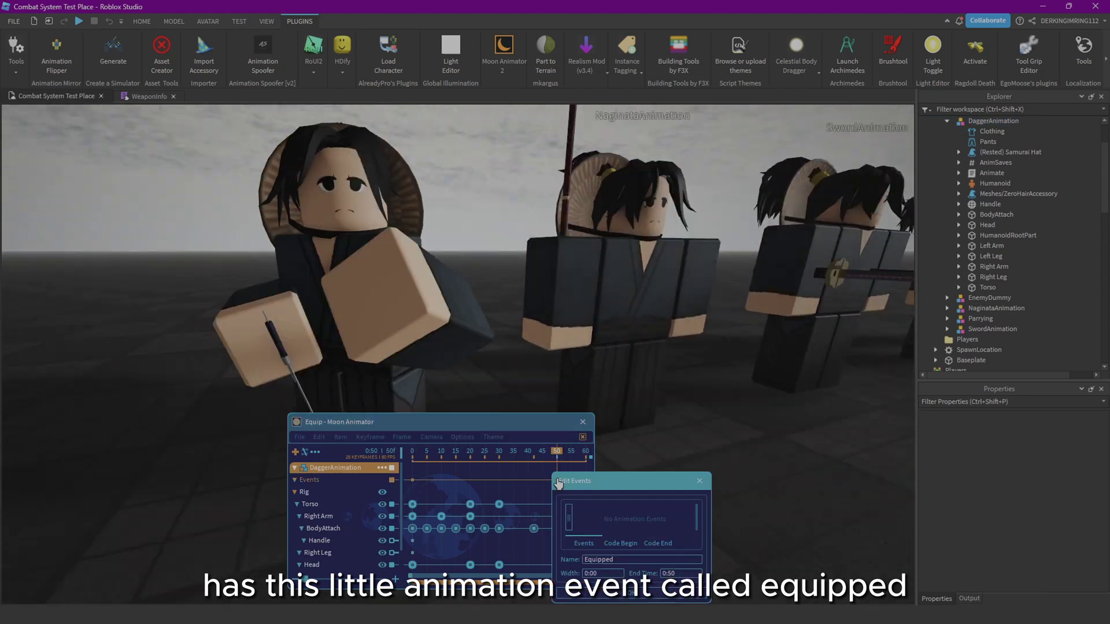
{"action": "left_click", "coordinate": [700, 485]}
{"action": "left_click", "coordinate": [584, 428]}
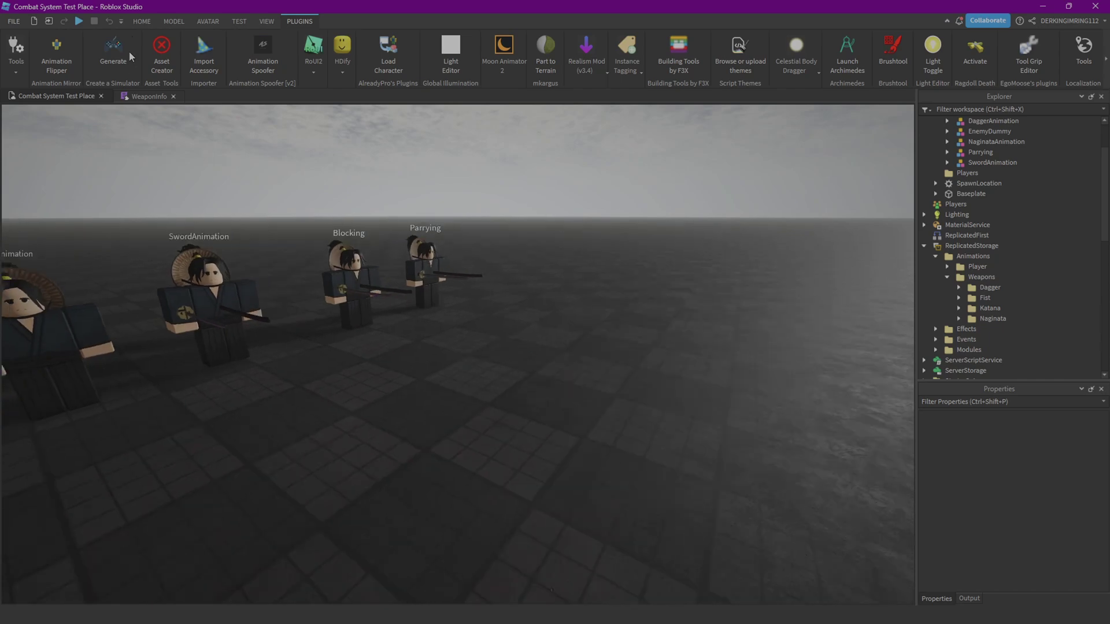
- Open the Animations module in ReplicatedStorage's Modules folder and go to its anim.Equip function
{"action": "left_click", "coordinate": [142, 21]}
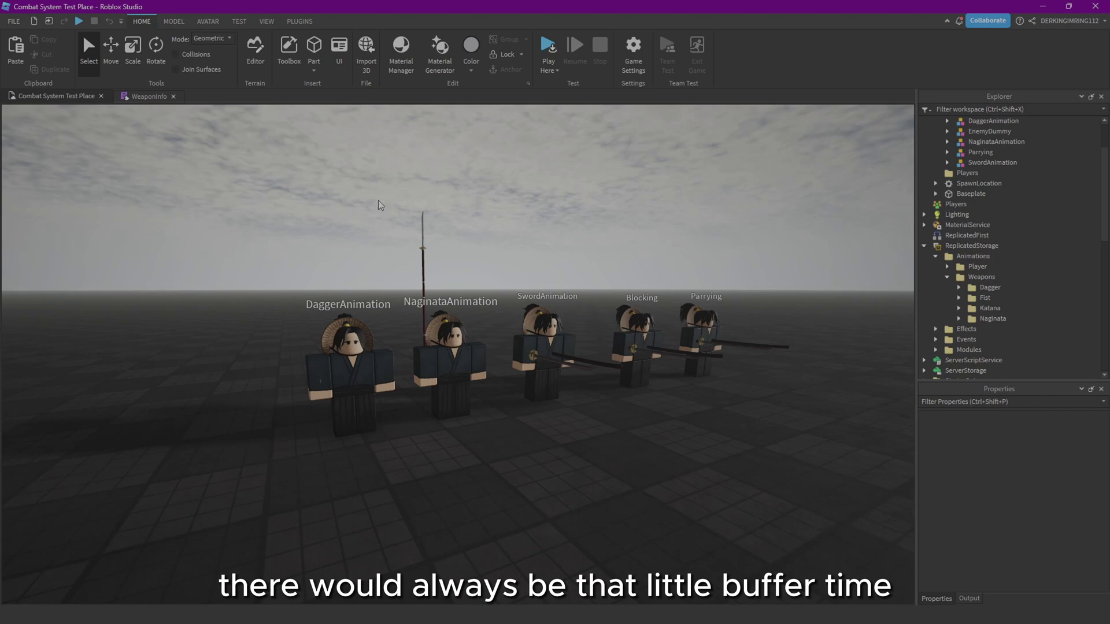
{"action": "key", "text": "w"}
{"action": "right_click_drag", "start_coordinate": [437, 236], "coordinate": [747, 200]}
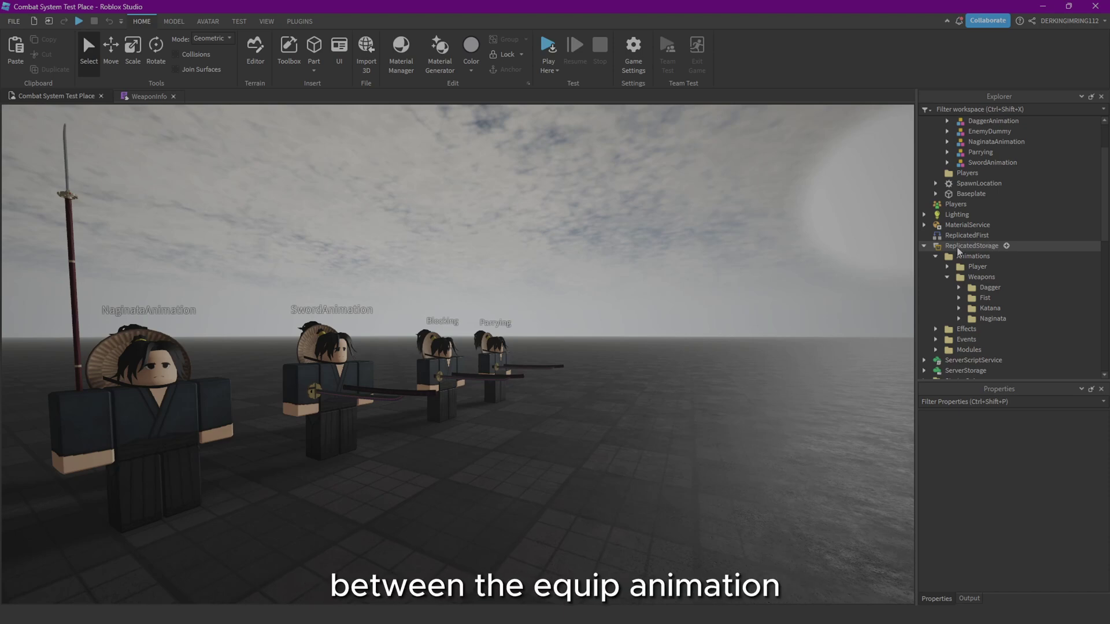
{"action": "left_click", "coordinate": [936, 349]}
{"action": "scroll", "coordinate": [963, 289], "scroll_direction": "down", "scroll_amount": 3}
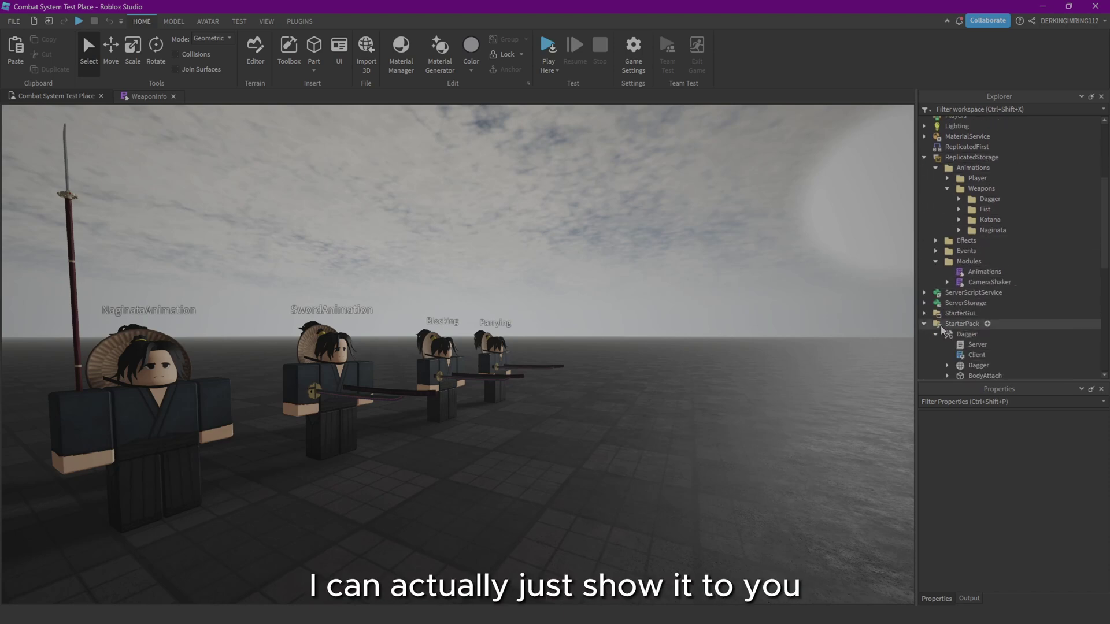
{"action": "double_click", "coordinate": [965, 273]}
{"action": "scroll", "coordinate": [51, 276], "scroll_direction": "down", "scroll_amount": 13}
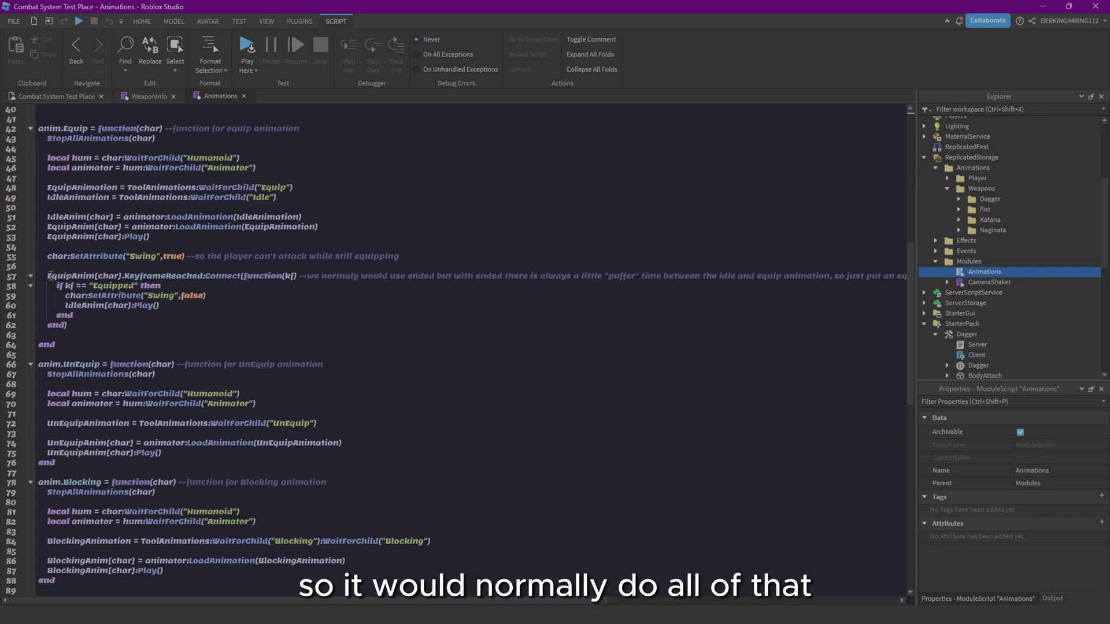
- Make room below the KeyframeReached block in anim.Equip and paste a copy of the block there
{"action": "left_click", "coordinate": [82, 325]}
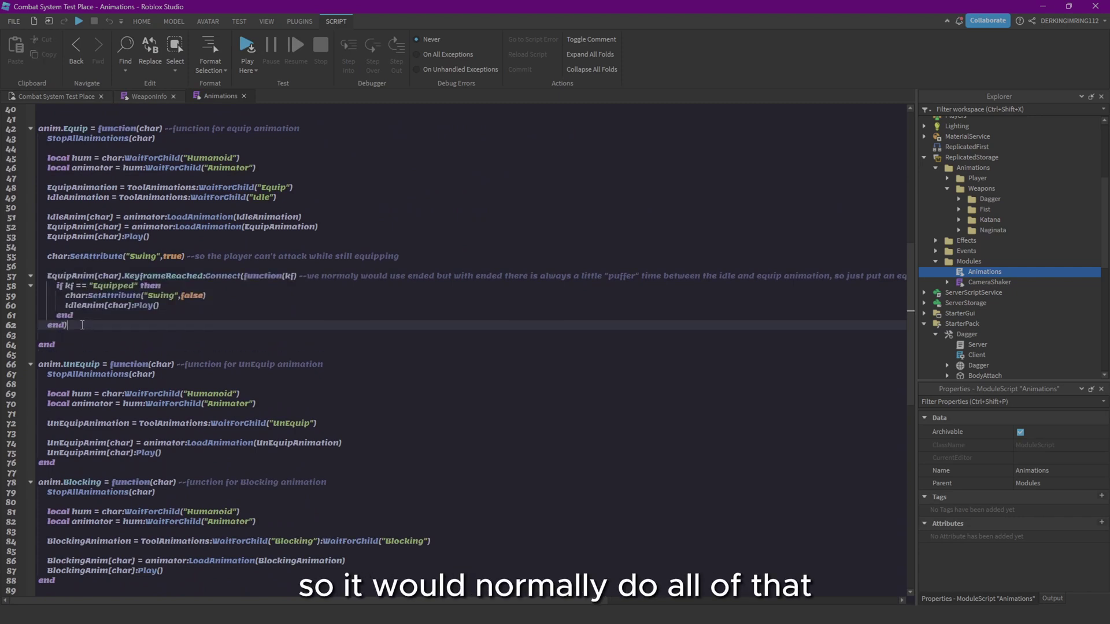
{"action": "key", "text": "Return"}
{"action": "key", "text": "Return"}
{"action": "left_click", "coordinate": [334, 278]}
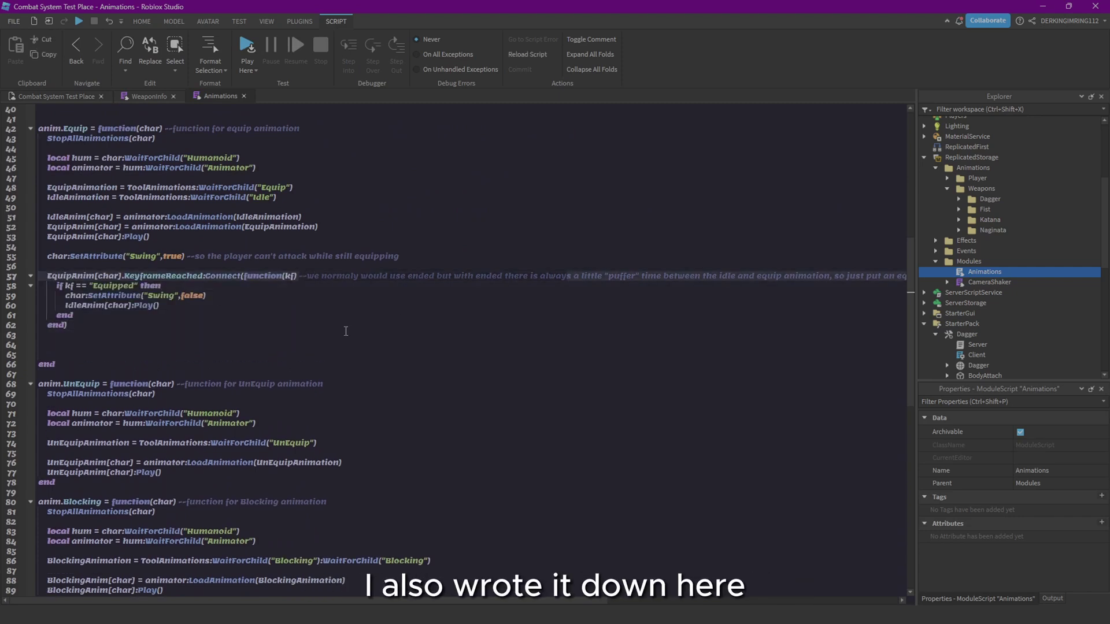
{"action": "left_click", "coordinate": [346, 332]}
{"action": "left_click", "coordinate": [55, 343]}
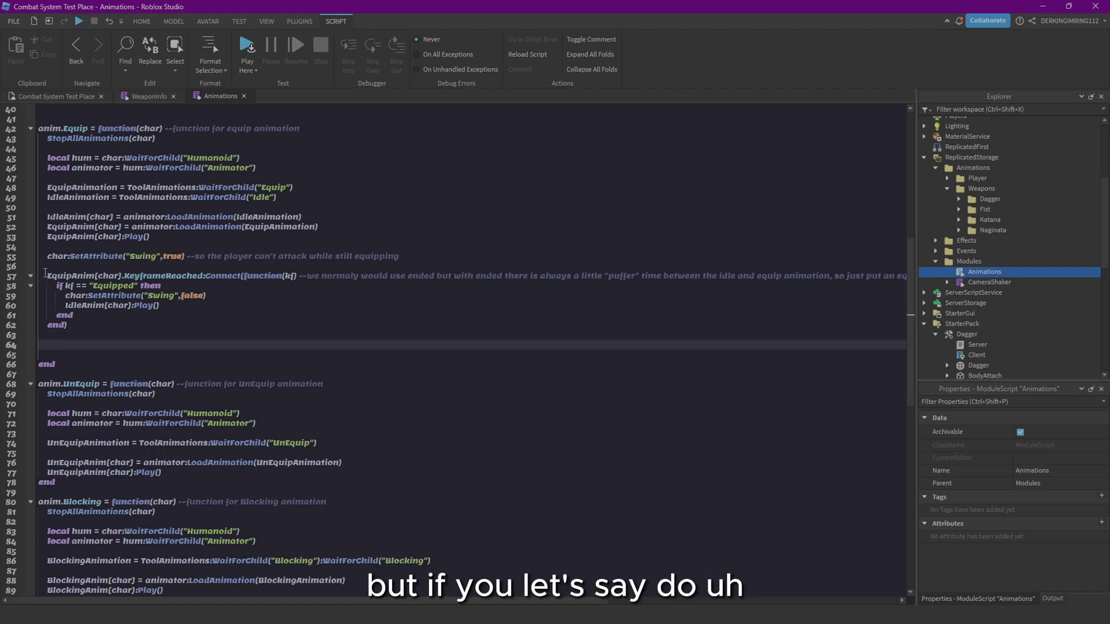
{"action": "left_click_drag", "start_coordinate": [45, 275], "coordinate": [68, 325]}
{"action": "key", "text": "ctrl+c"}
{"action": "left_click", "coordinate": [74, 338]}
{"action": "key", "text": "ctrl+v"}
- Change the copied block's event to Ended and remove its "Equipped" keyframe condition, keeping the Swing attribute and IdleAnim lines
{"action": "double_click", "coordinate": [157, 344]}
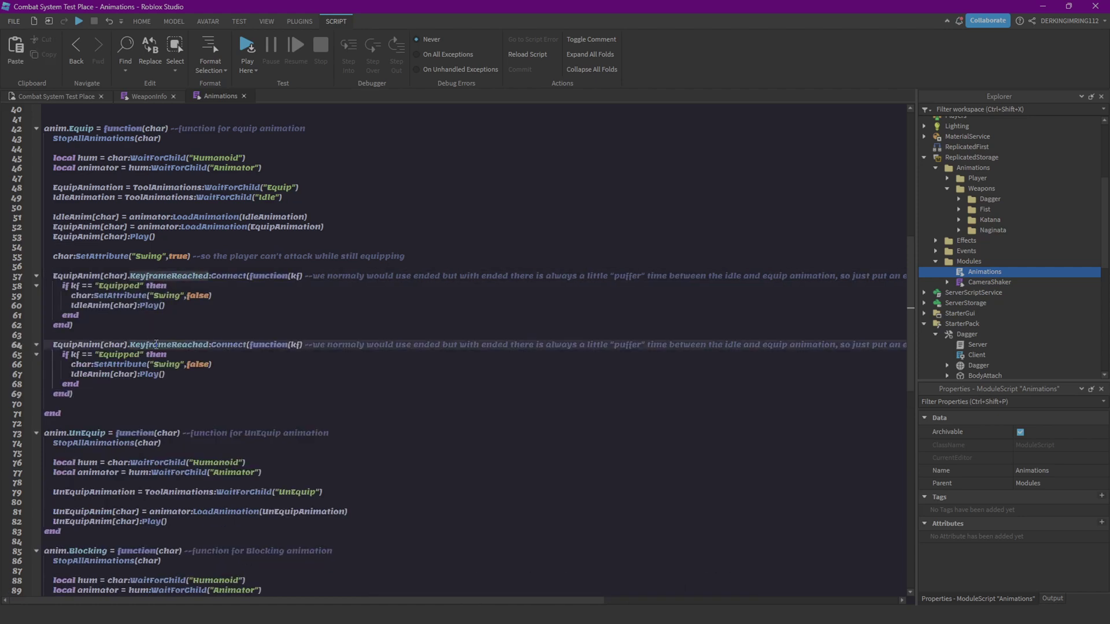
{"action": "type", "text": "End"}
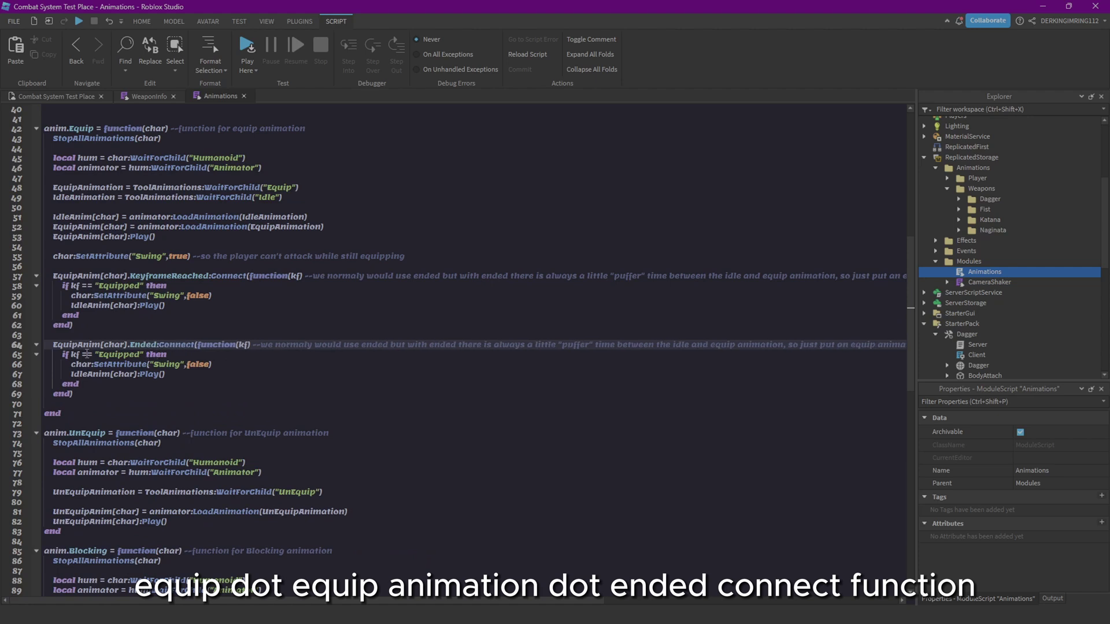
{"action": "left_click_drag", "start_coordinate": [71, 363], "coordinate": [166, 374]}
{"action": "key", "text": "BackSpace"}
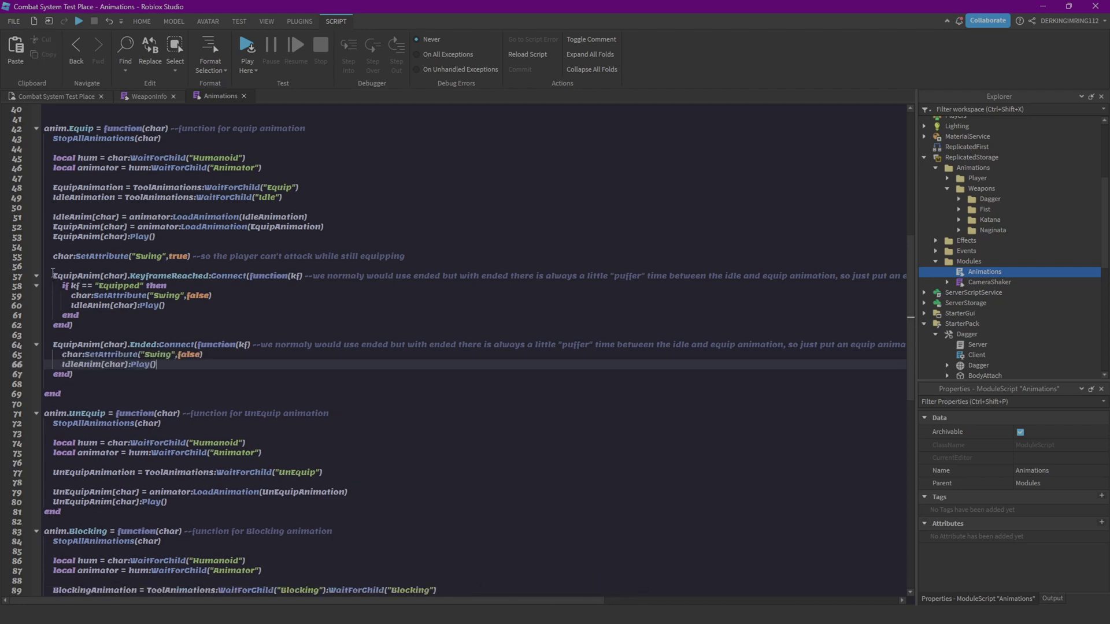
- Comment out every line of the original KeyframeReached block in anim.Equip
{"action": "left_click", "coordinate": [53, 275]}
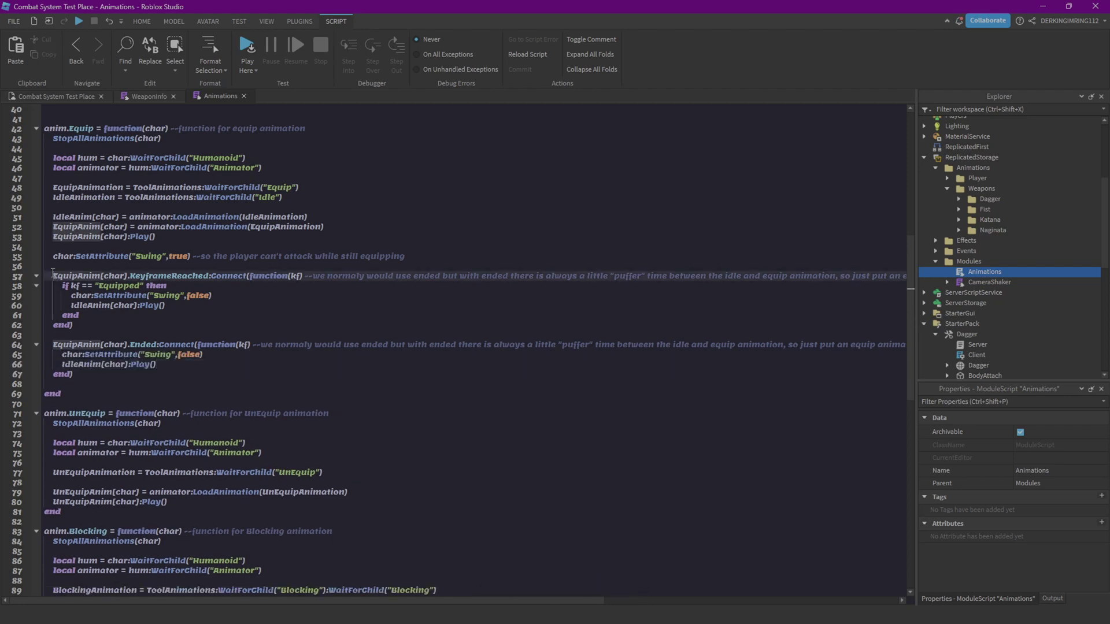
{"action": "type", "text": "--"}
{"action": "left_click", "coordinate": [62, 287]}
{"action": "type", "text": "--"}
{"action": "left_click", "coordinate": [64, 296]}
{"action": "type", "text": "--"}
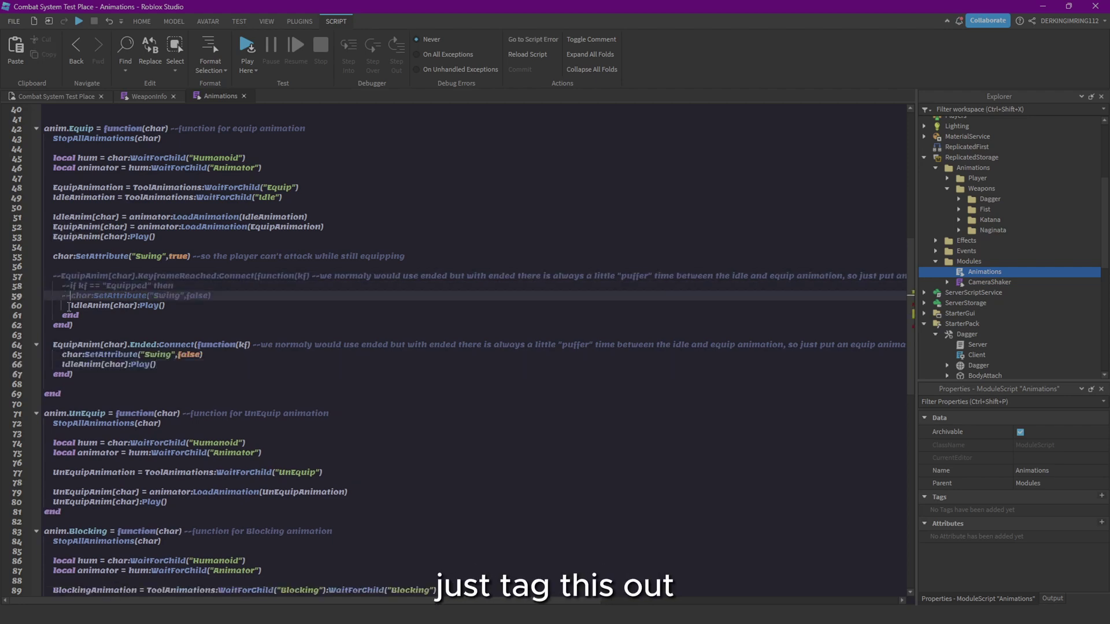
{"action": "left_click", "coordinate": [70, 306]}
{"action": "type", "text": "--"}
{"action": "left_click", "coordinate": [64, 315]}
{"action": "type", "text": "--"}
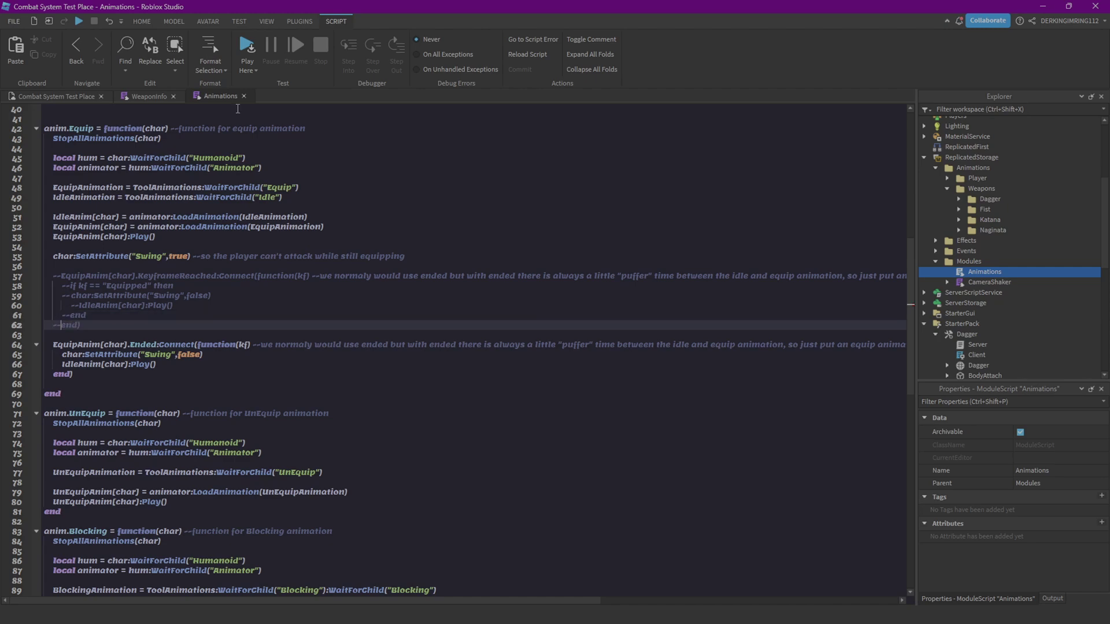
- Playtest the place and equip the Katana, Naginata and Dagger to examine the transition from equip to idle animation
{"action": "left_click", "coordinate": [55, 96]}
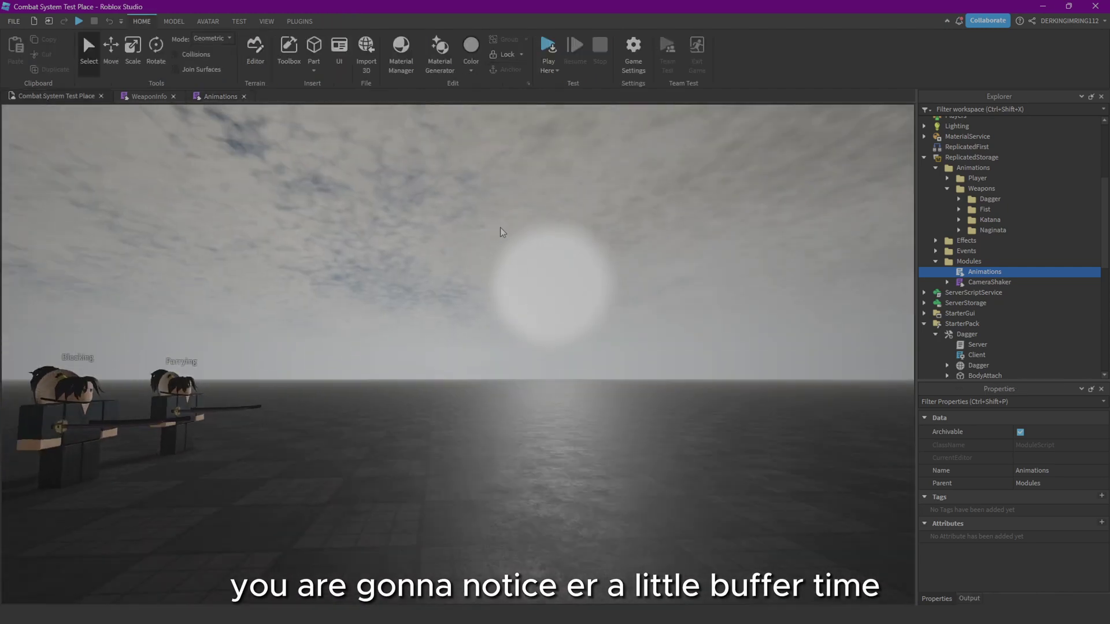
{"action": "left_click", "coordinate": [543, 44]}
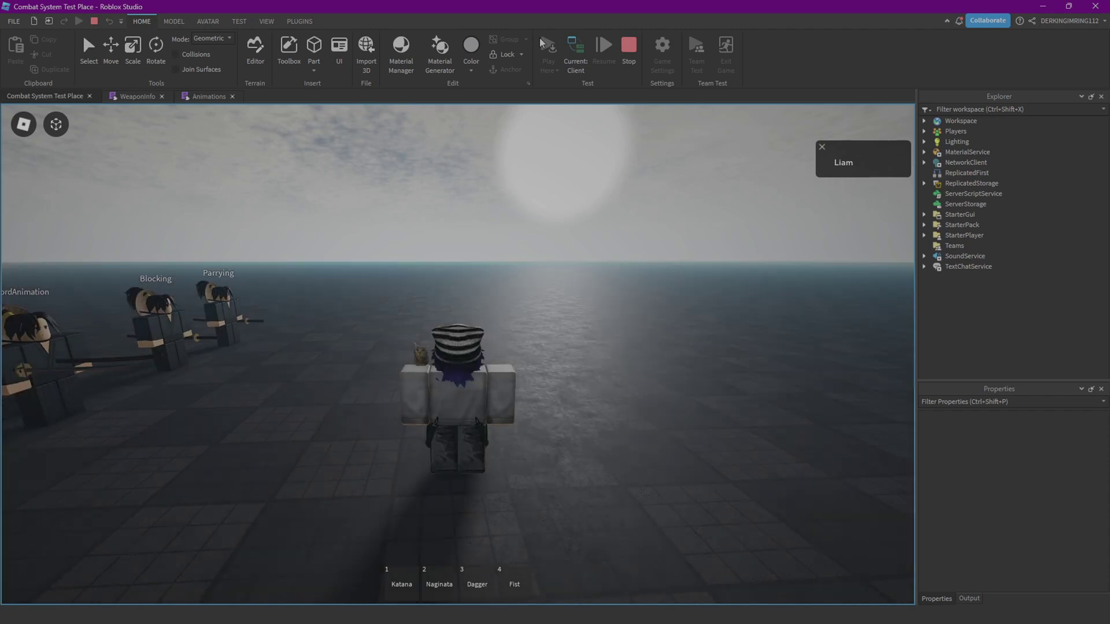
{"action": "key", "text": "a"}
{"action": "right_click_drag", "start_coordinate": [473, 351], "coordinate": [472, 352]}
{"action": "key", "text": "1"}
{"action": "key", "text": "2"}
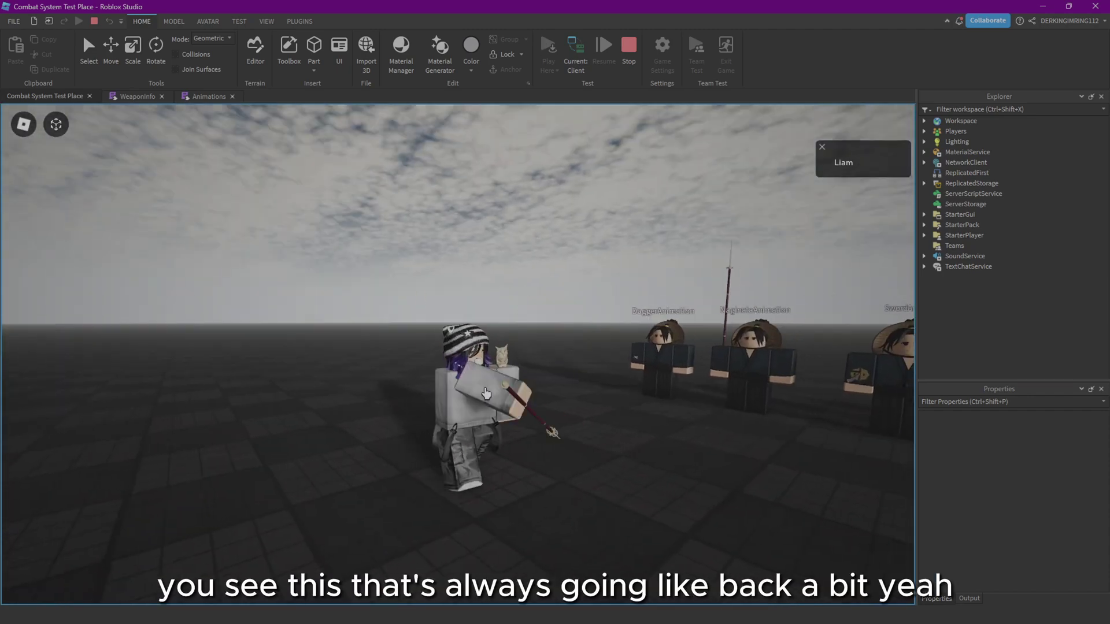
{"action": "scroll", "coordinate": [488, 394], "scroll_direction": "up", "scroll_amount": 3}
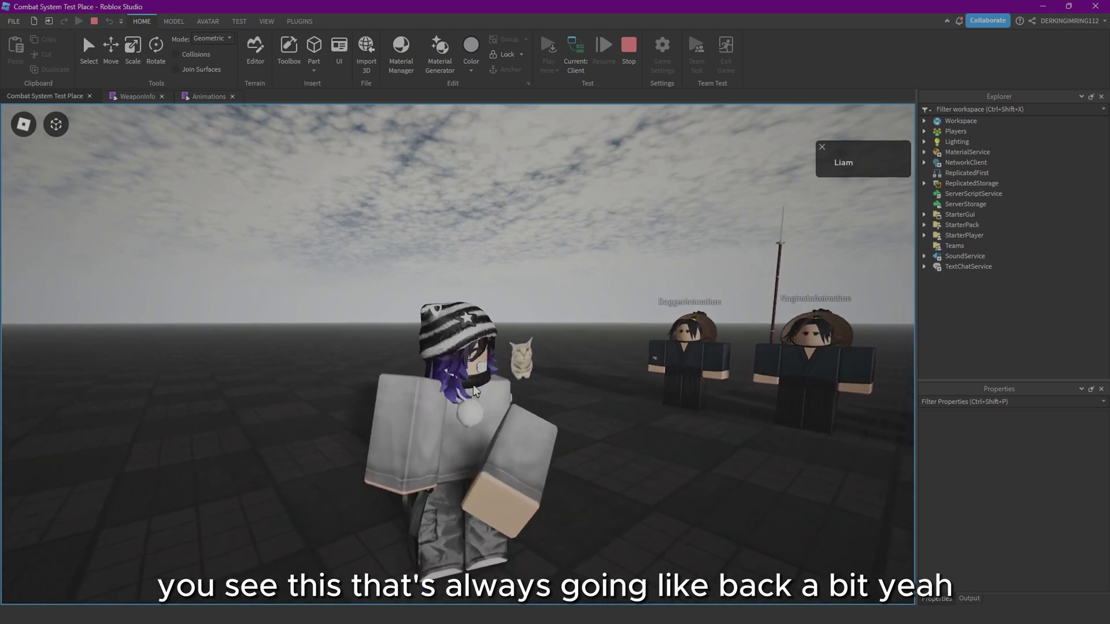
{"action": "key", "text": "2"}
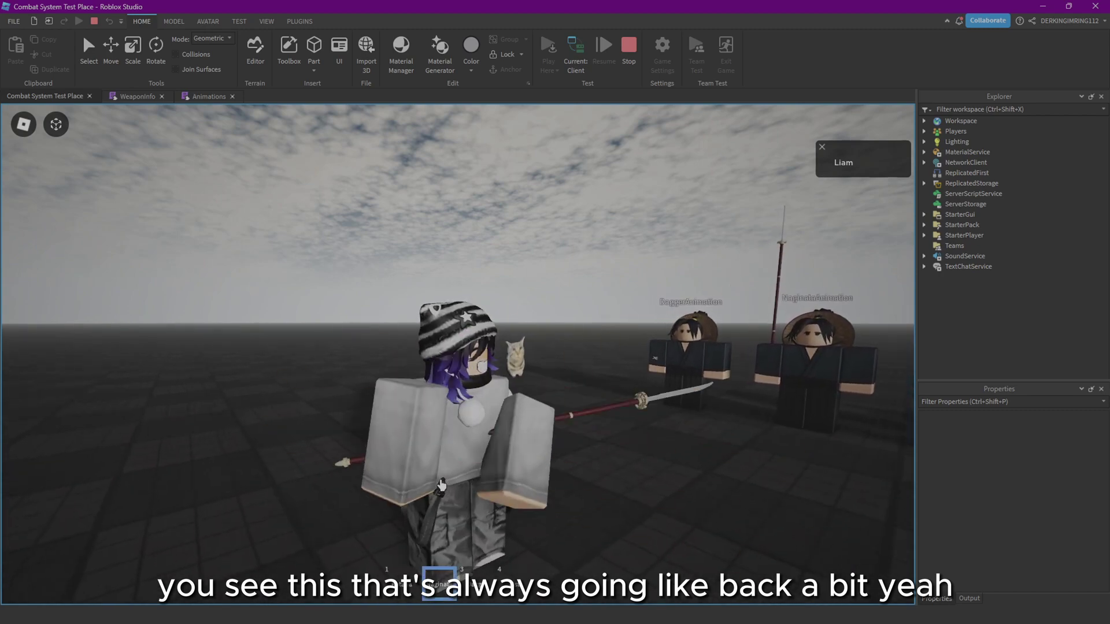
{"action": "left_click", "coordinate": [443, 389]}
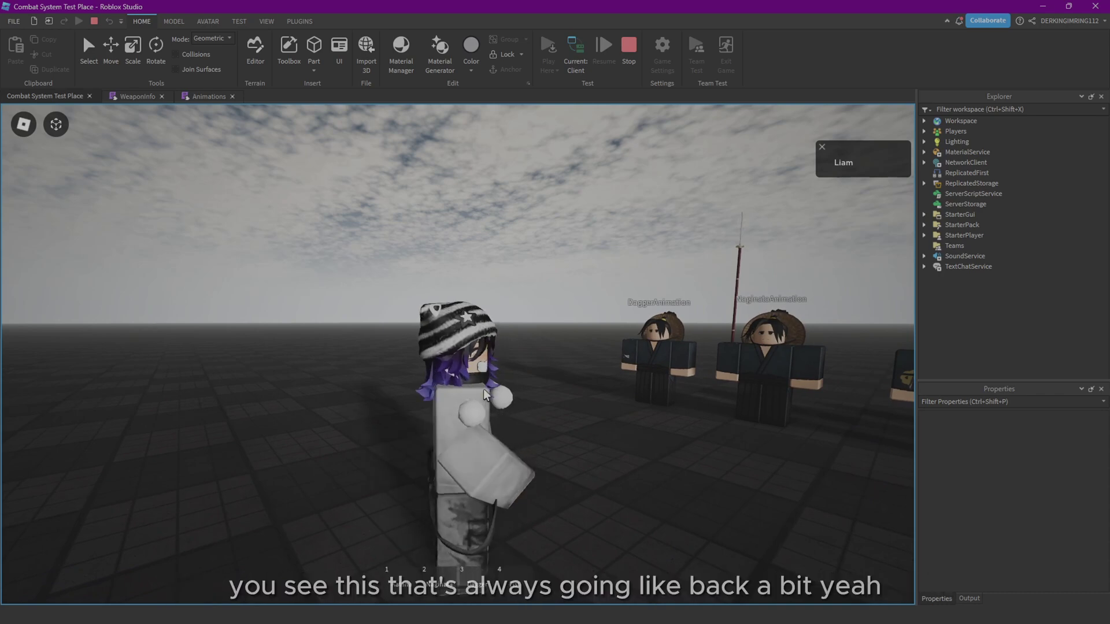
{"action": "key", "text": "3"}
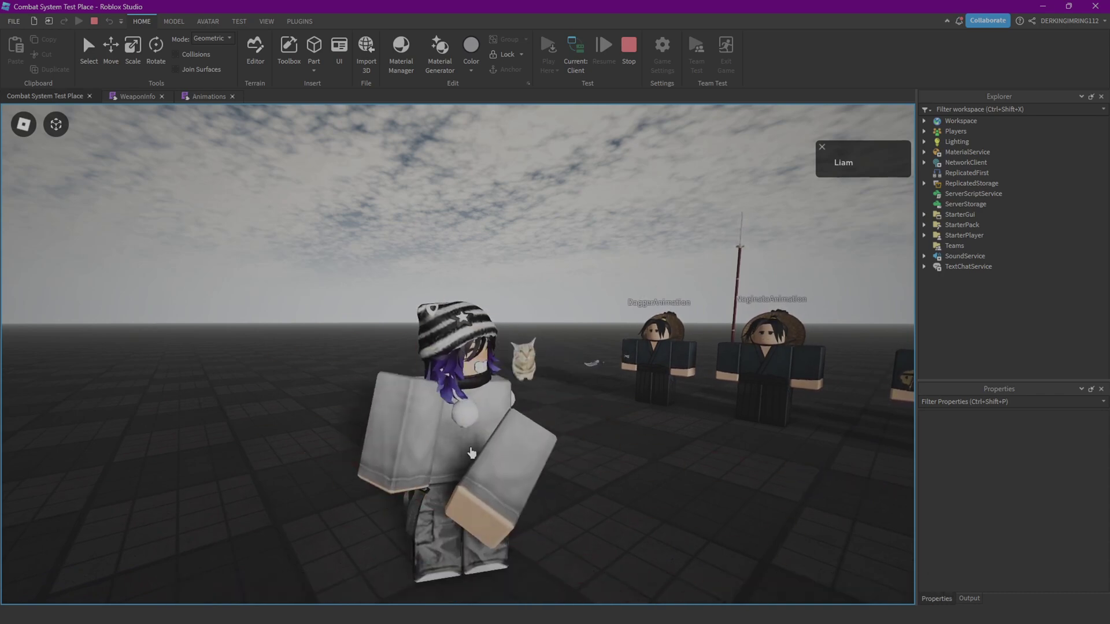
- Attack with the Dagger in the playtest to examine its idle pose, and stop the playtest
{"action": "left_click", "coordinate": [472, 453]}
{"action": "left_click", "coordinate": [367, 381]}
{"action": "left_click", "coordinate": [366, 381]}
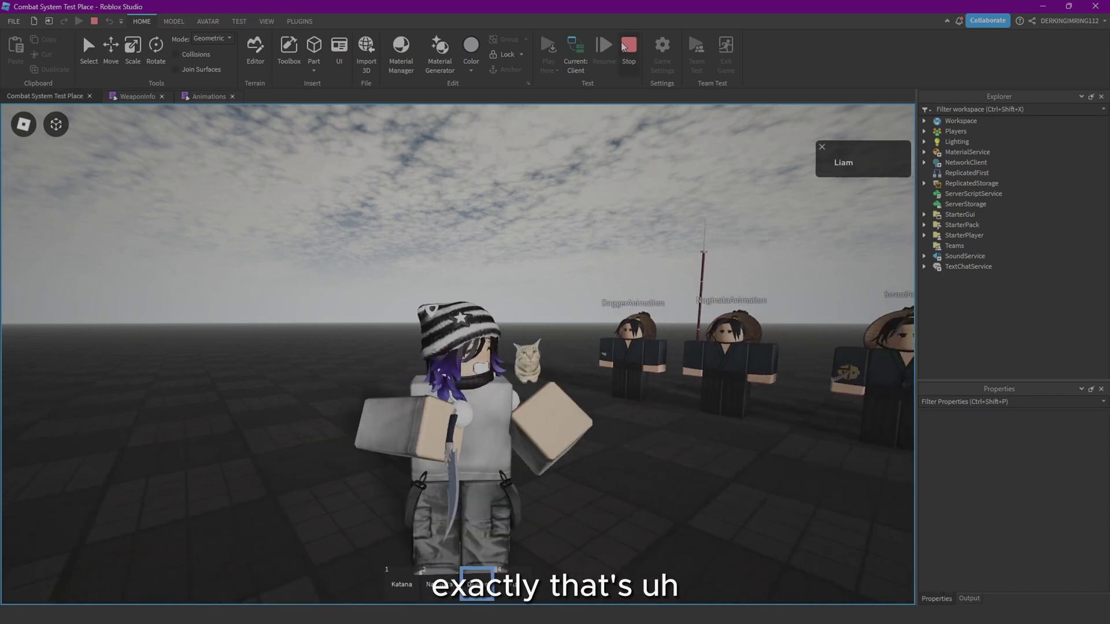
{"action": "left_click", "coordinate": [625, 51]}
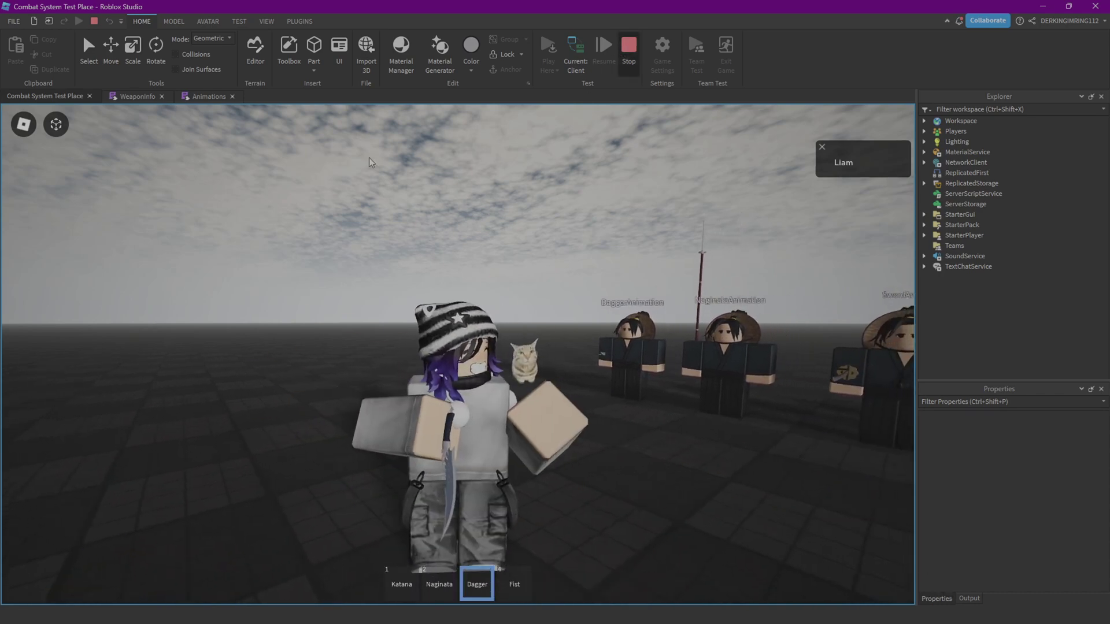
- Delete the EquipAnim Ended block from anim.Equip in the Animations script
{"action": "left_click", "coordinate": [208, 97]}
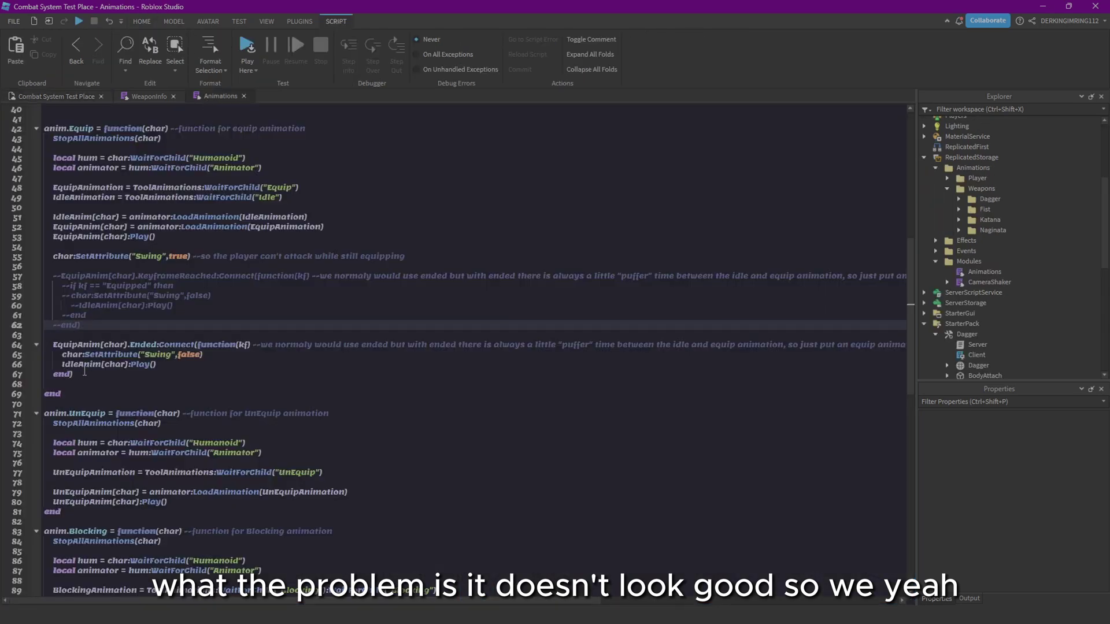
{"action": "left_click_drag", "start_coordinate": [84, 374], "coordinate": [30, 335]}
{"action": "key", "text": "BackSpace"}
{"action": "key", "text": "BackSpace"}
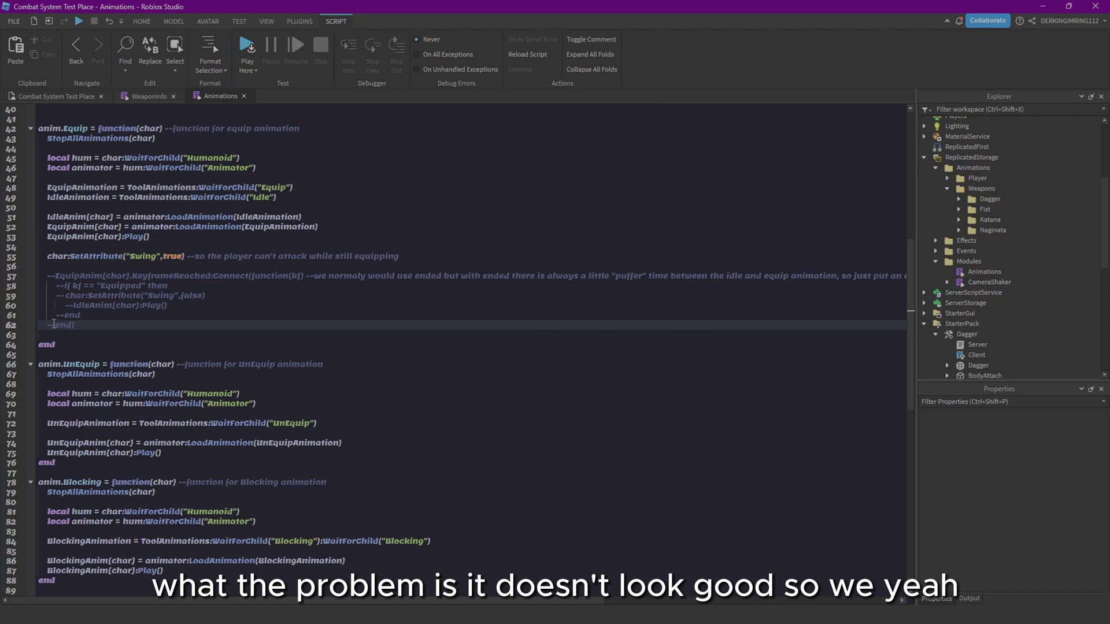
- Uncomment every line of the KeyframeReached block in anim.Equip and restore the indentation of its Swing attribute line
{"action": "left_click", "coordinate": [55, 324]}
{"action": "key", "text": "BackSpace"}
{"action": "key", "text": "BackSpace"}
{"action": "left_click", "coordinate": [63, 315]}
{"action": "key", "text": "BackSpace"}
{"action": "key", "text": "BackSpace"}
{"action": "left_click", "coordinate": [74, 304]}
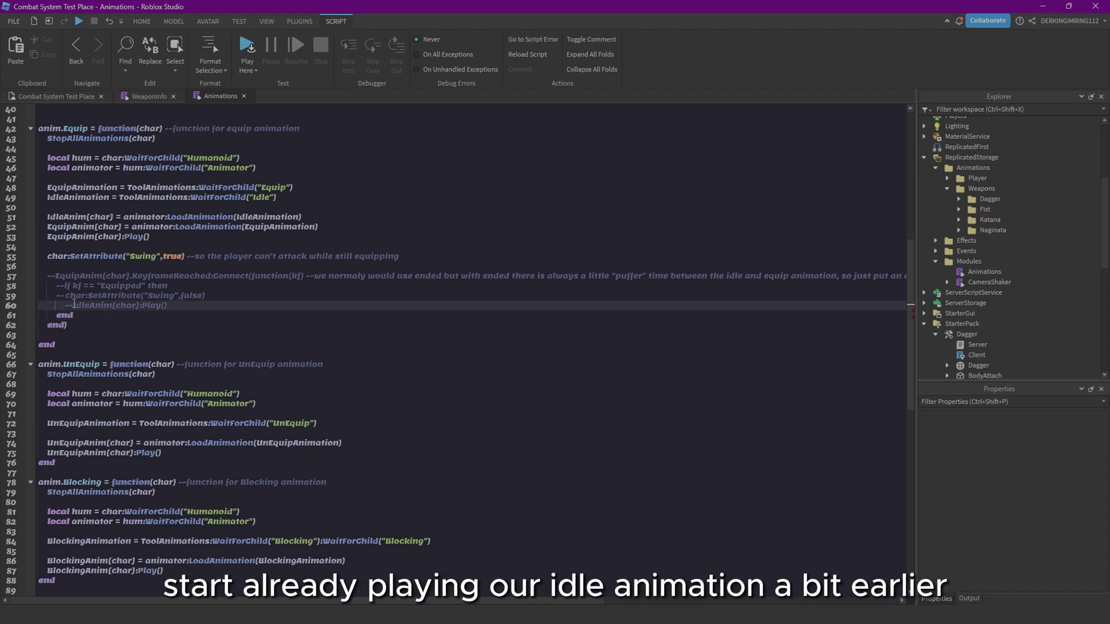
{"action": "left_click", "coordinate": [65, 295]}
{"action": "key", "text": "BackSpace"}
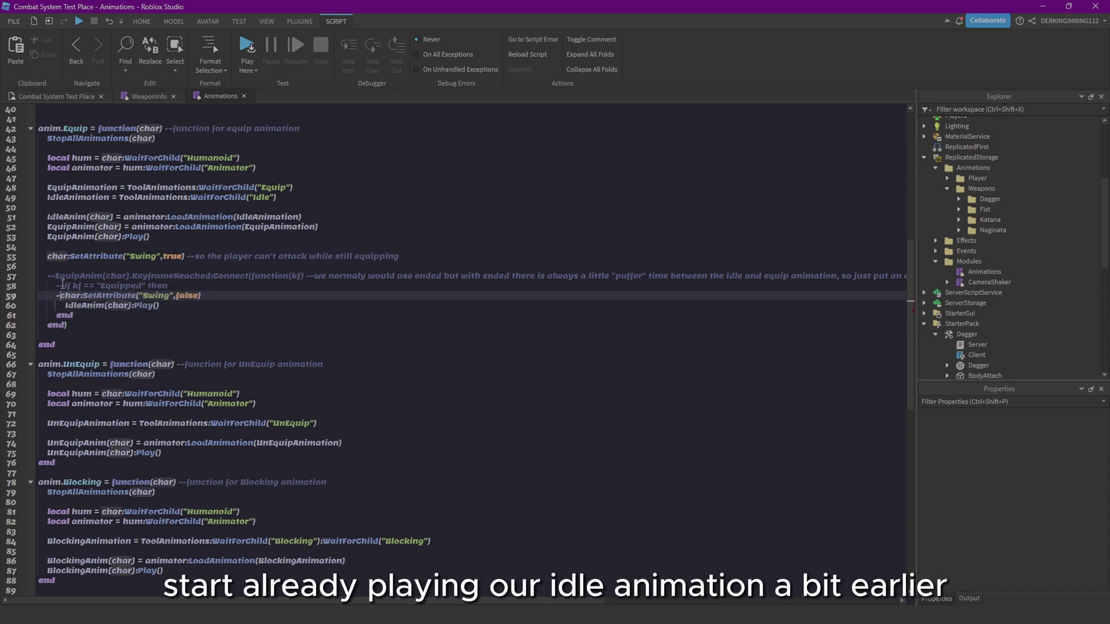
{"action": "key", "text": "Tab"}
{"action": "key", "text": "Up"}
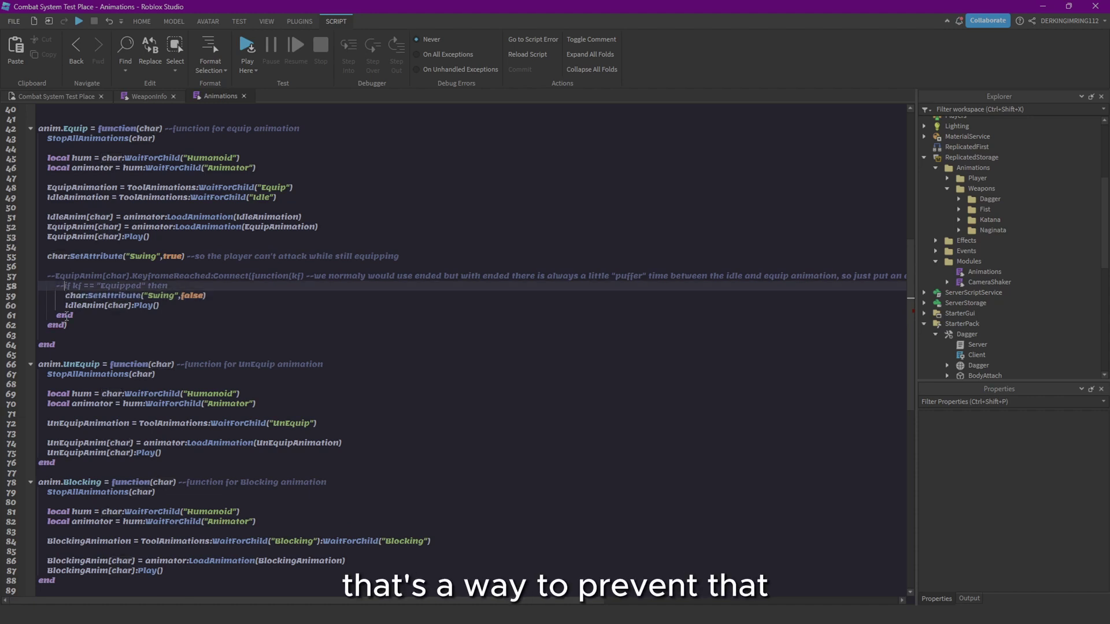
{"action": "left_click", "coordinate": [56, 275]}
{"action": "key", "text": "BackSpace"}
{"action": "key", "text": "BackSpace"}
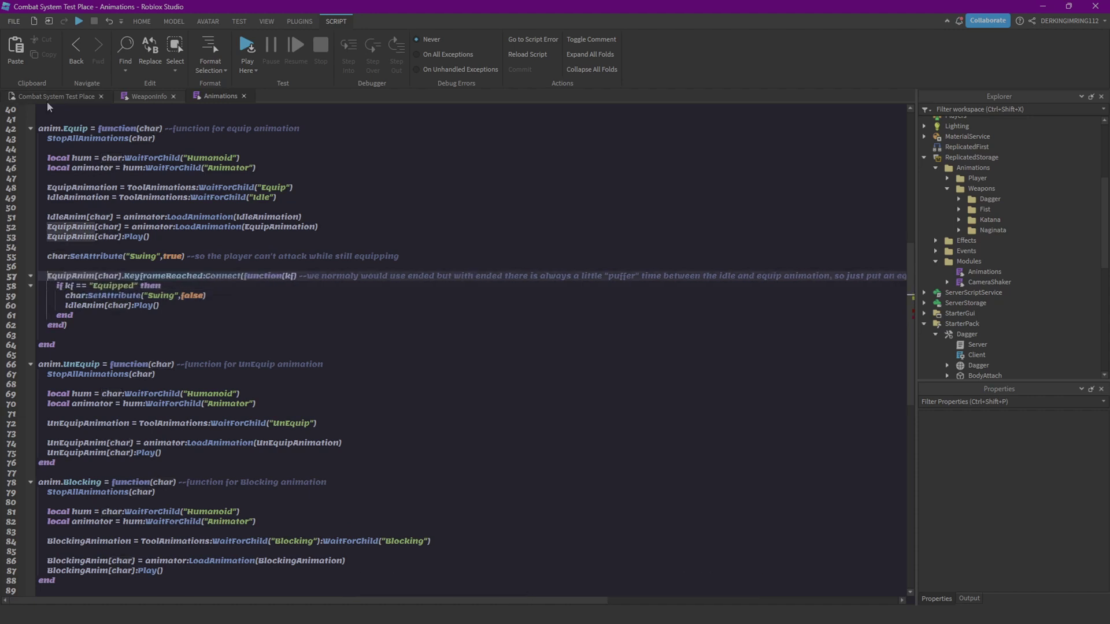
- Select the DaggerAnimation dummy in the place and open its Swing1 rig animation in Moon Animator 2
{"action": "left_click", "coordinate": [48, 99]}
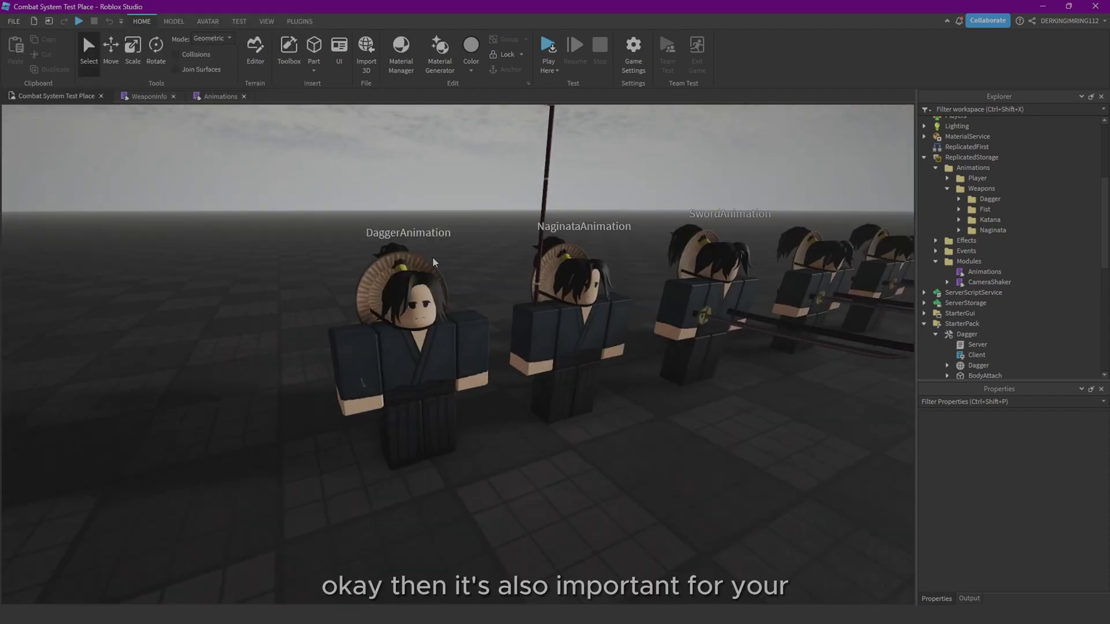
{"action": "left_click", "coordinate": [407, 330]}
{"action": "left_click", "coordinate": [299, 20]}
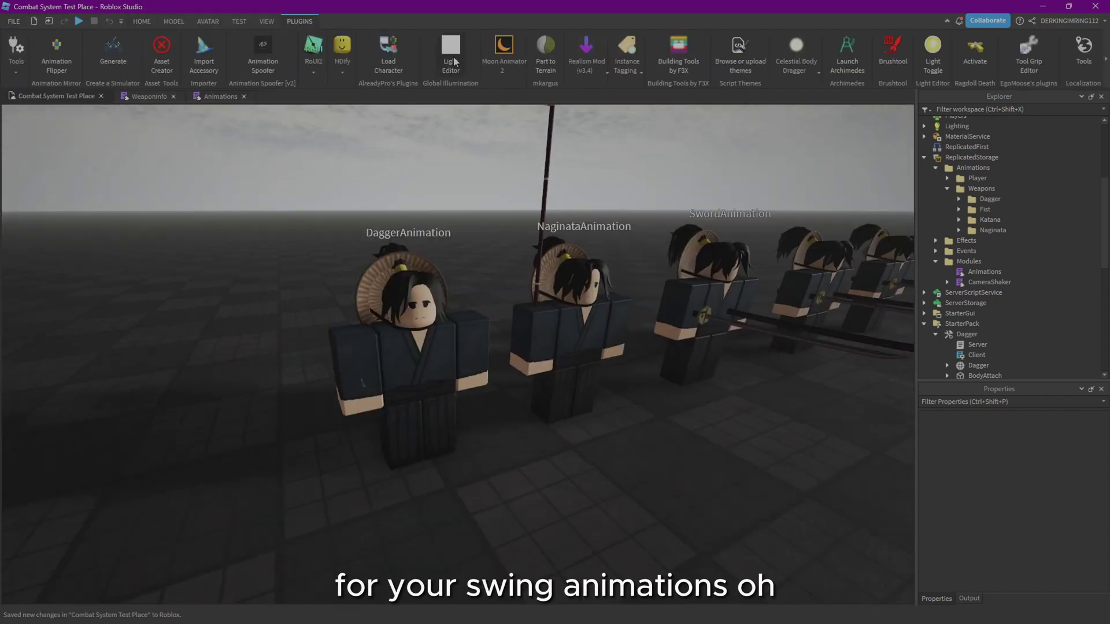
{"action": "left_click", "coordinate": [511, 66]}
{"action": "left_click", "coordinate": [500, 113]}
{"action": "right_click_drag", "start_coordinate": [449, 281], "coordinate": [449, 281]}
{"action": "left_click", "coordinate": [650, 349]}
{"action": "right_click_drag", "start_coordinate": [650, 350], "coordinate": [583, 517]}
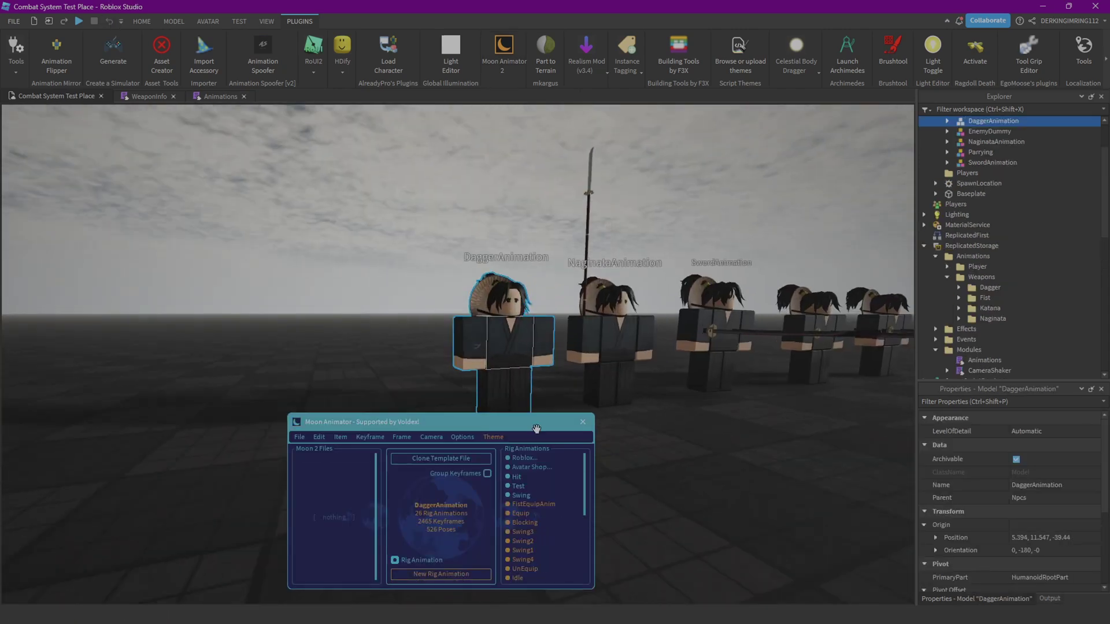
{"action": "left_click", "coordinate": [523, 550]}
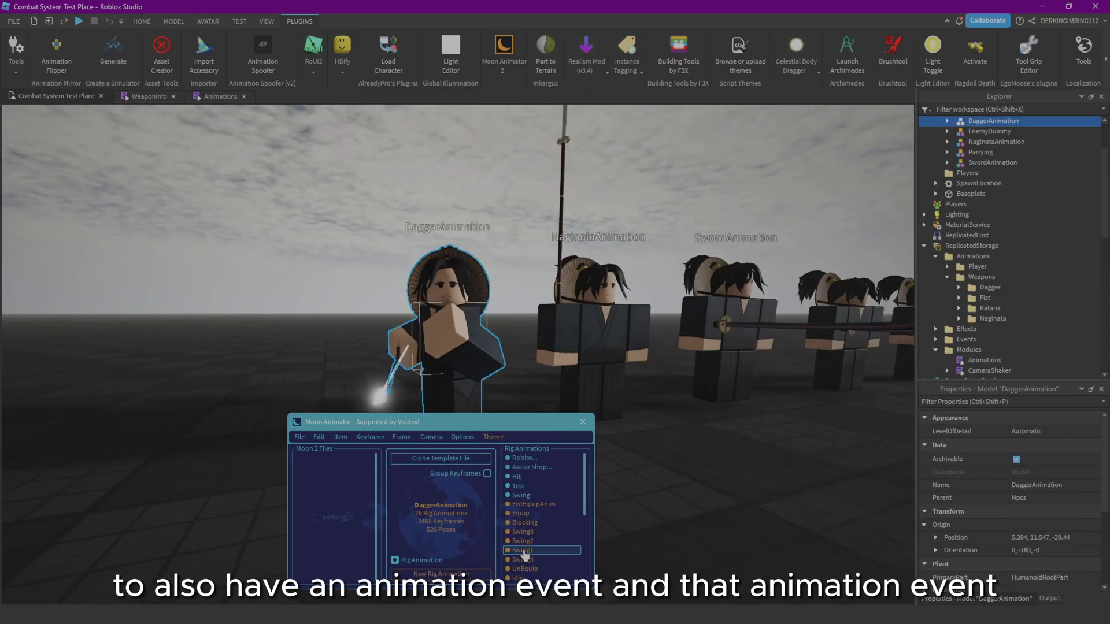
- Examine the event keyframe at frame 16 of Swing1's Events track, and close Moon Animator
{"action": "right_click_drag", "start_coordinate": [628, 458], "coordinate": [629, 459]}
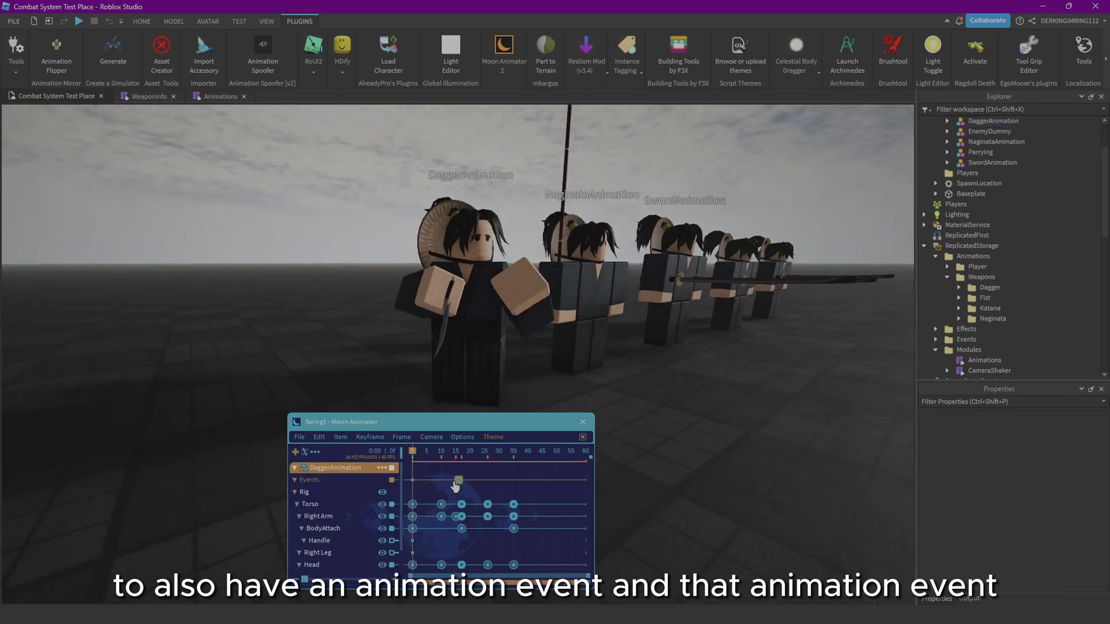
{"action": "left_click", "coordinate": [458, 455]}
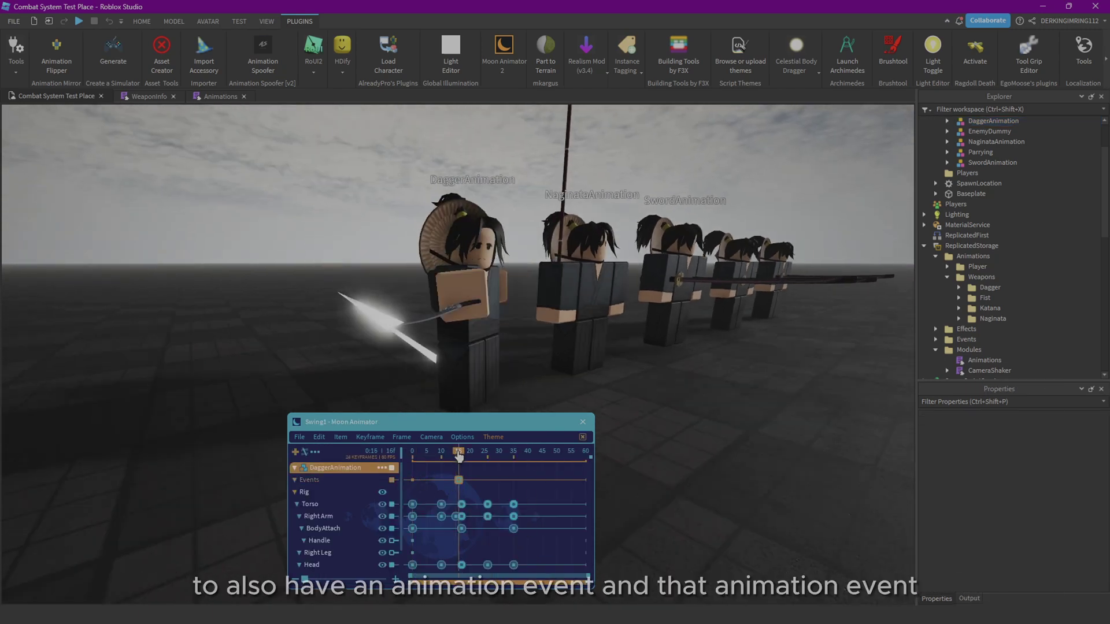
{"action": "double_click", "coordinate": [459, 480]}
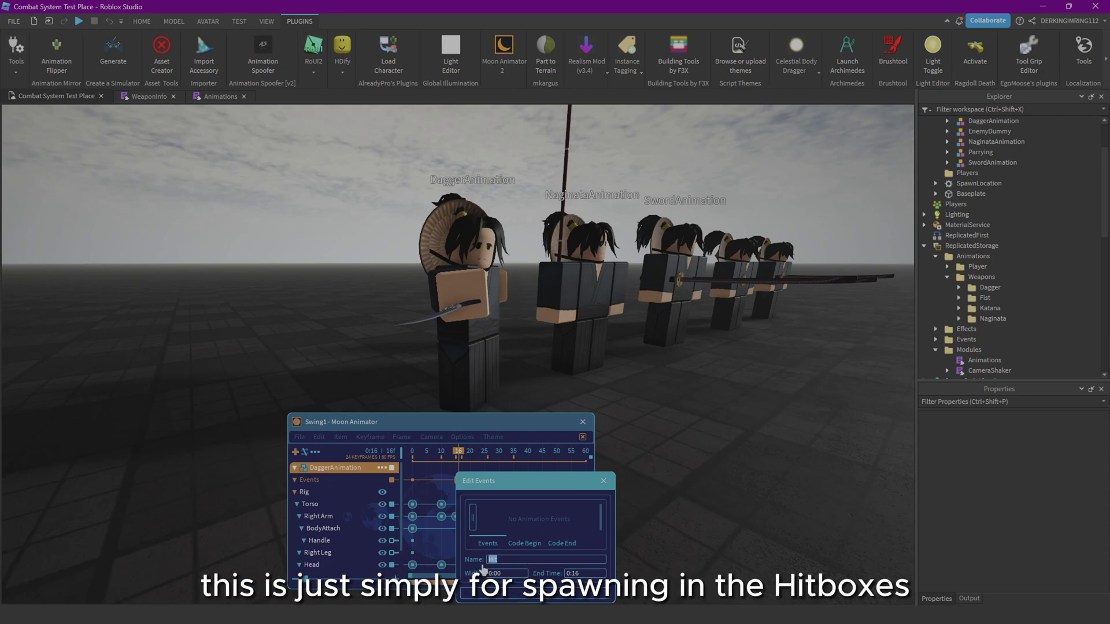
{"action": "left_click", "coordinate": [606, 480]}
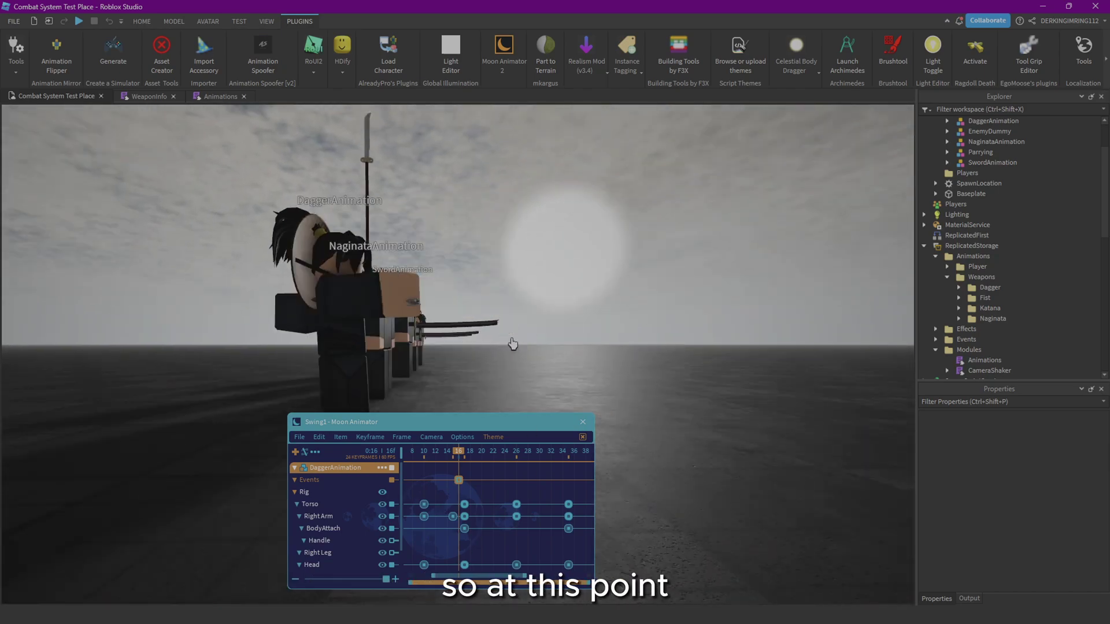
{"action": "right_click_drag", "start_coordinate": [463, 307], "coordinate": [463, 307]}
{"action": "left_click", "coordinate": [588, 422]}
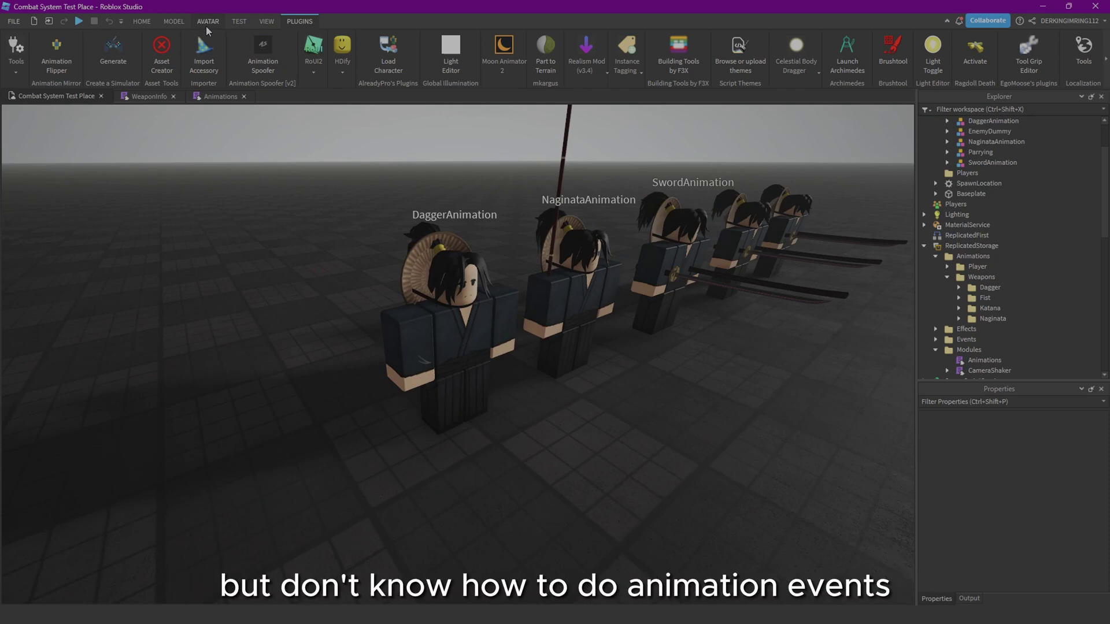
- Open the DaggerAnimation dummy in the Animation Editor, leaving its existing animation clips set to Ignore for migration
{"action": "left_click", "coordinate": [208, 22]}
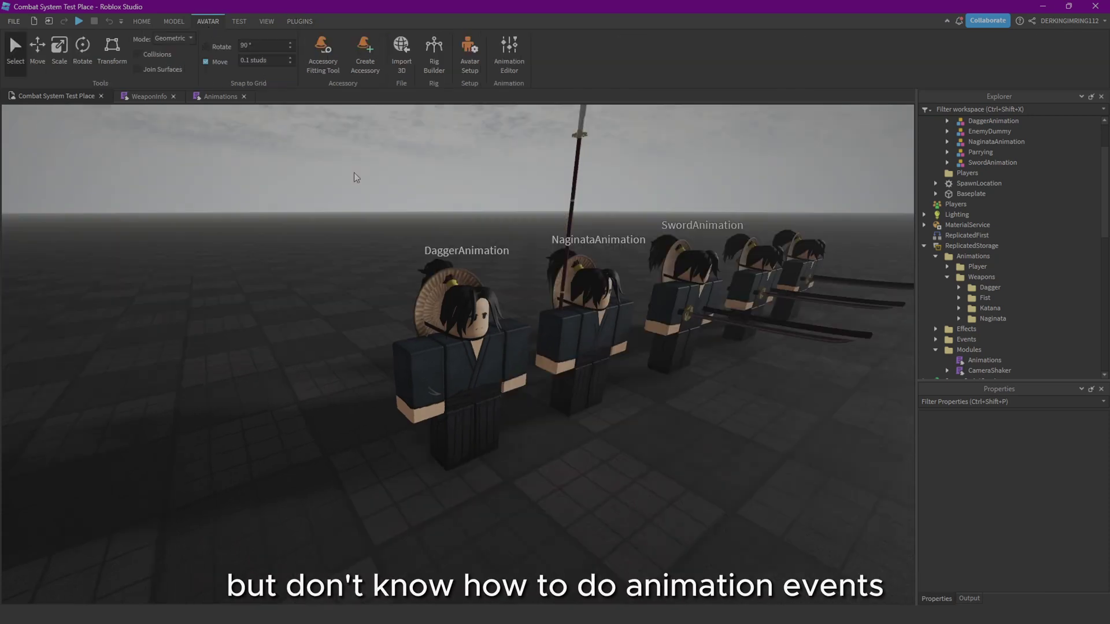
{"action": "left_click", "coordinate": [509, 55]}
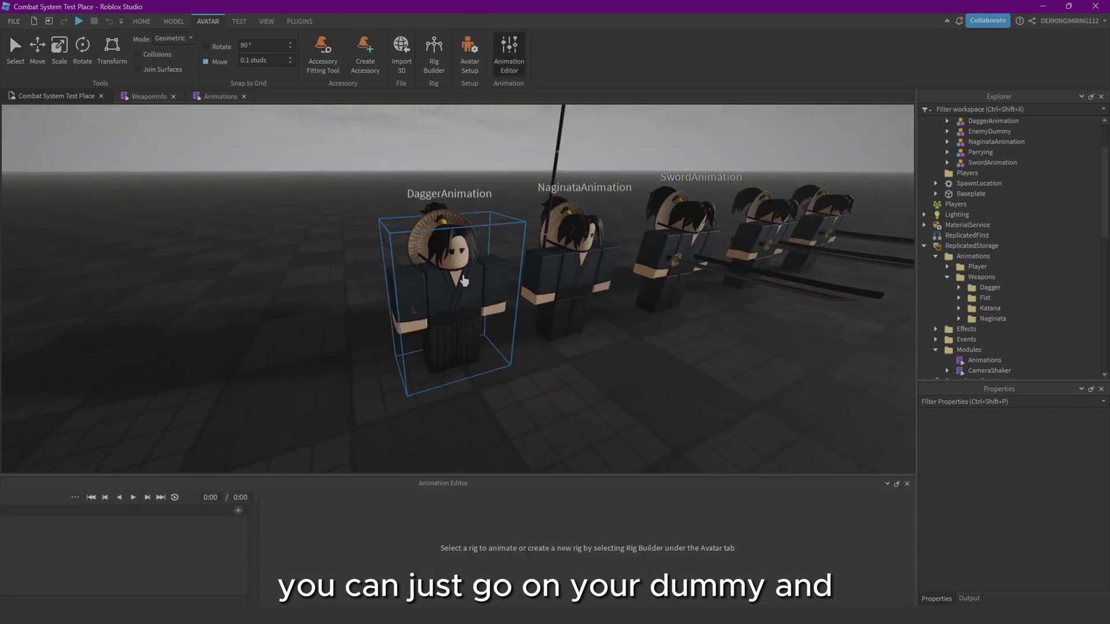
{"action": "left_click", "coordinate": [465, 280]}
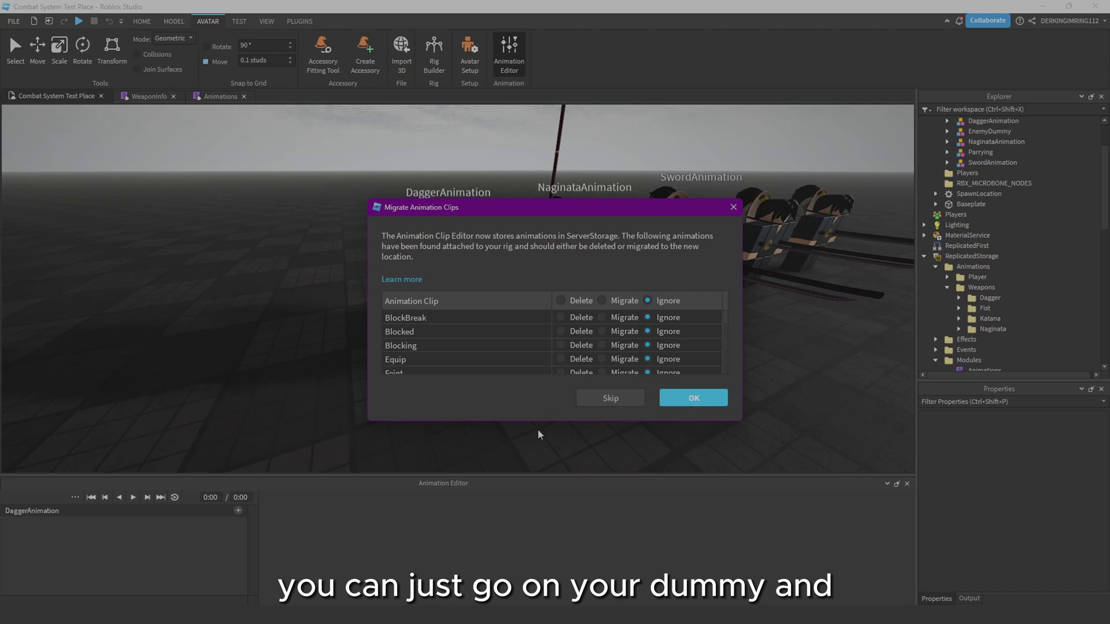
{"action": "left_click", "coordinate": [687, 404]}
{"action": "scroll", "coordinate": [567, 420], "scroll_direction": "up", "scroll_amount": 3}
{"action": "right_click_drag", "start_coordinate": [567, 419], "coordinate": [532, 419]}
{"action": "scroll", "coordinate": [532, 419], "scroll_direction": "down", "scroll_amount": 3}
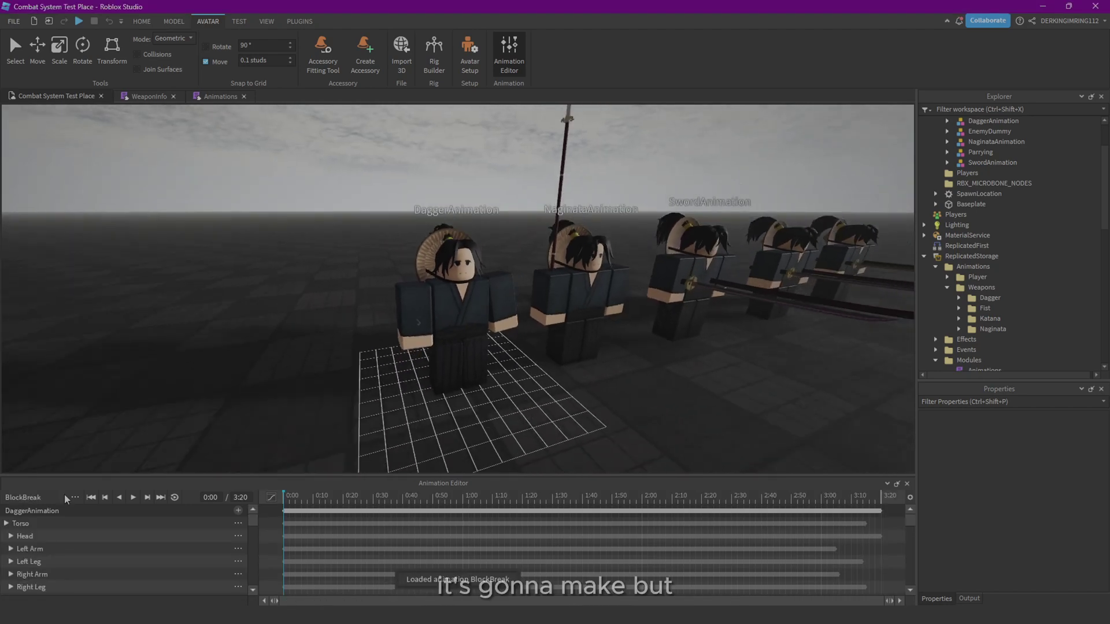
- Load the dummy's Hit1 animation, and replace it with the Swing1 animation
{"action": "left_click", "coordinate": [74, 498]}
{"action": "mouse_move", "coordinate": [121, 500]}
{"action": "left_click", "coordinate": [202, 479]}
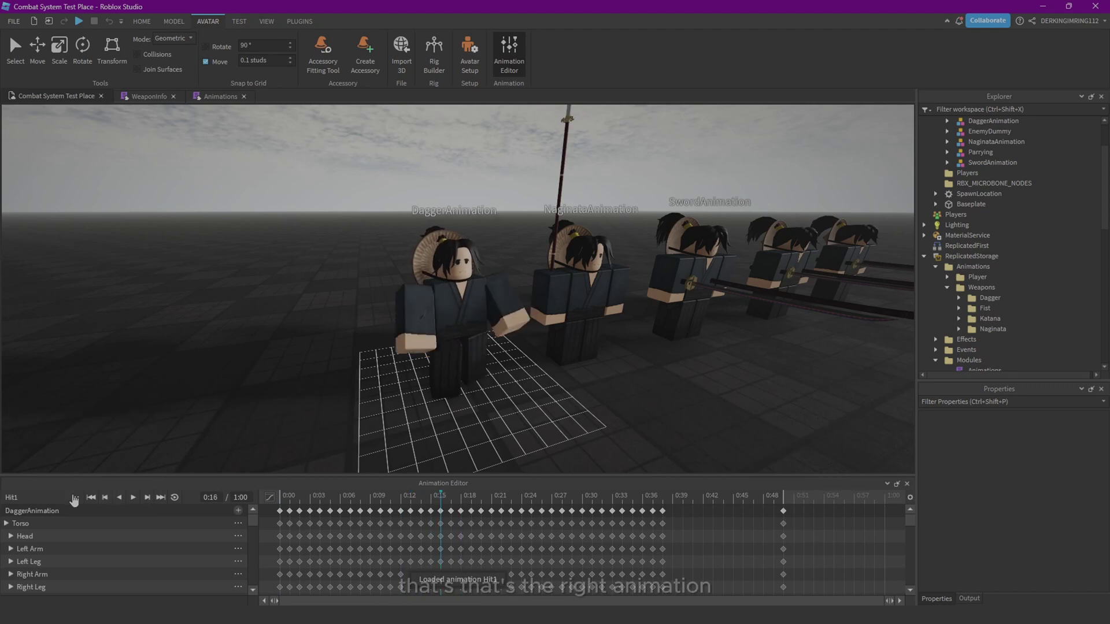
{"action": "left_click", "coordinate": [75, 497]}
{"action": "mouse_move", "coordinate": [122, 500]}
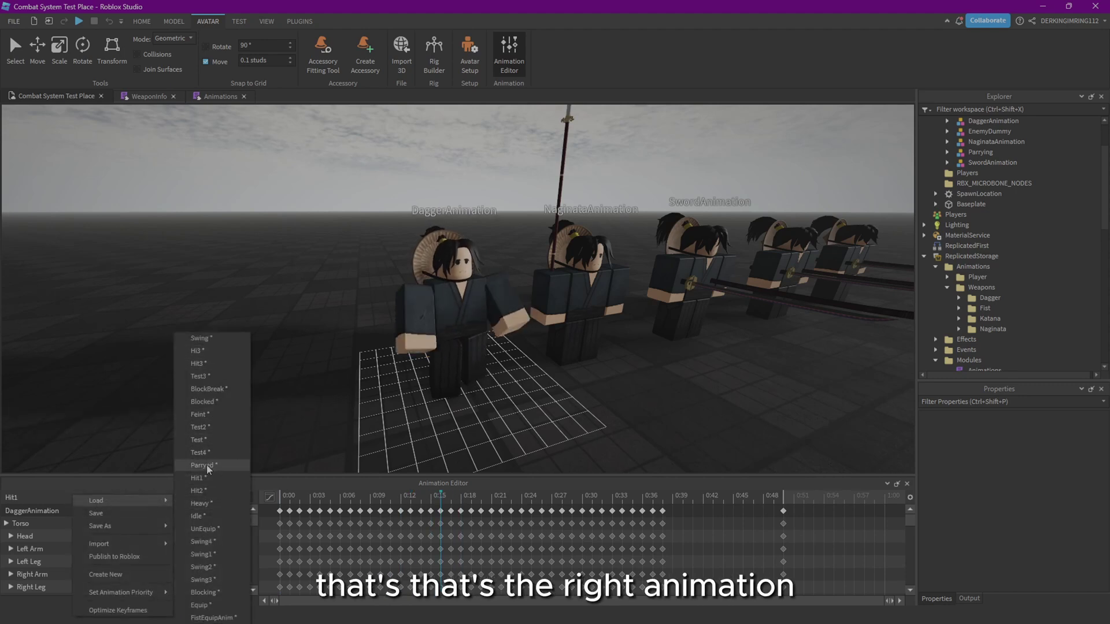
{"action": "left_click", "coordinate": [201, 555]}
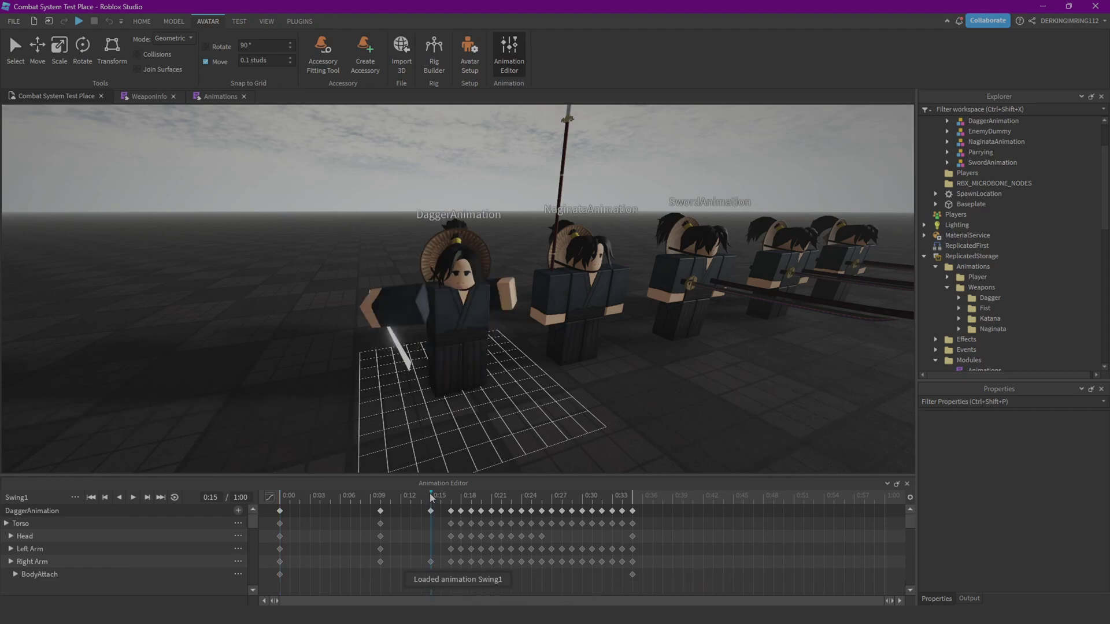
- Add an animation event named Hit at 0:15 of Swing1, save it and close the Animation Editor
{"action": "left_click_drag", "start_coordinate": [432, 497], "coordinate": [452, 497]}
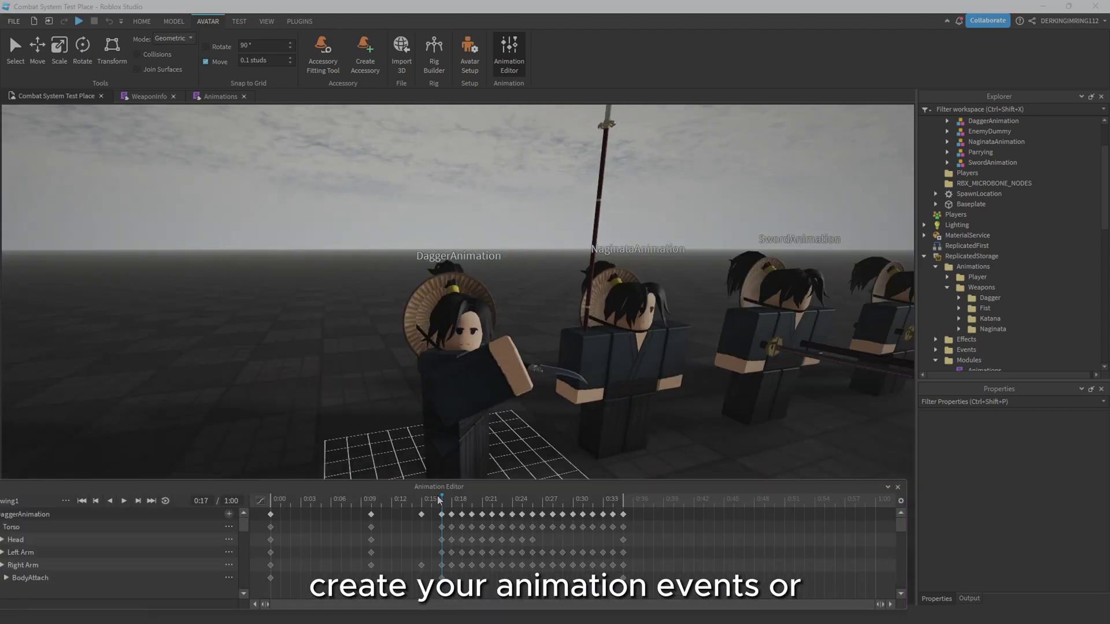
{"action": "left_click_drag", "start_coordinate": [440, 498], "coordinate": [440, 396]}
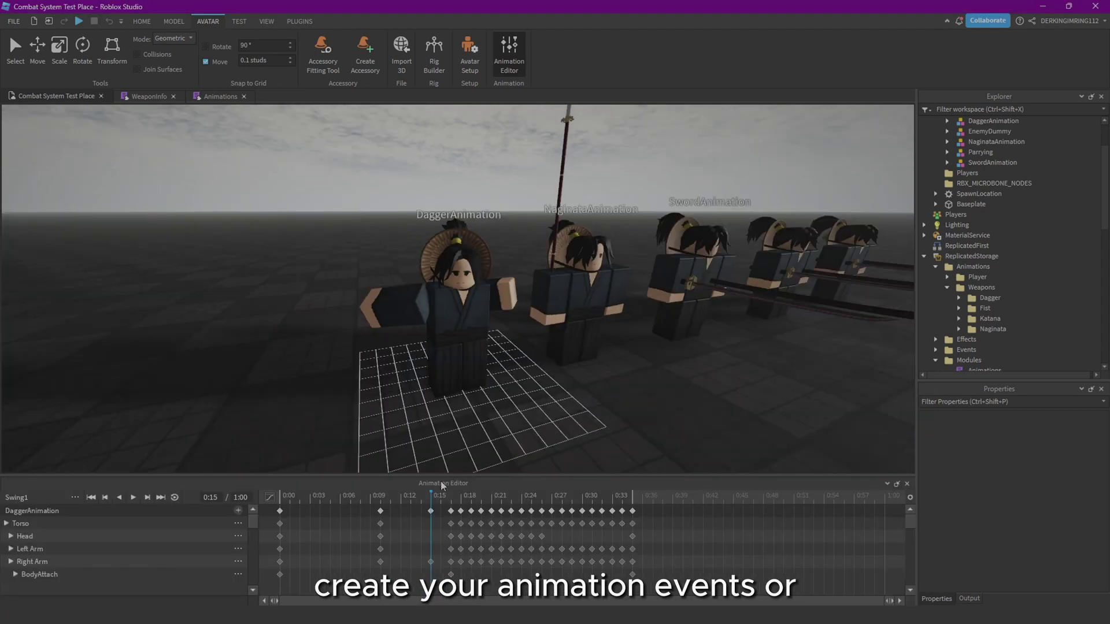
{"action": "left_click", "coordinate": [454, 497]}
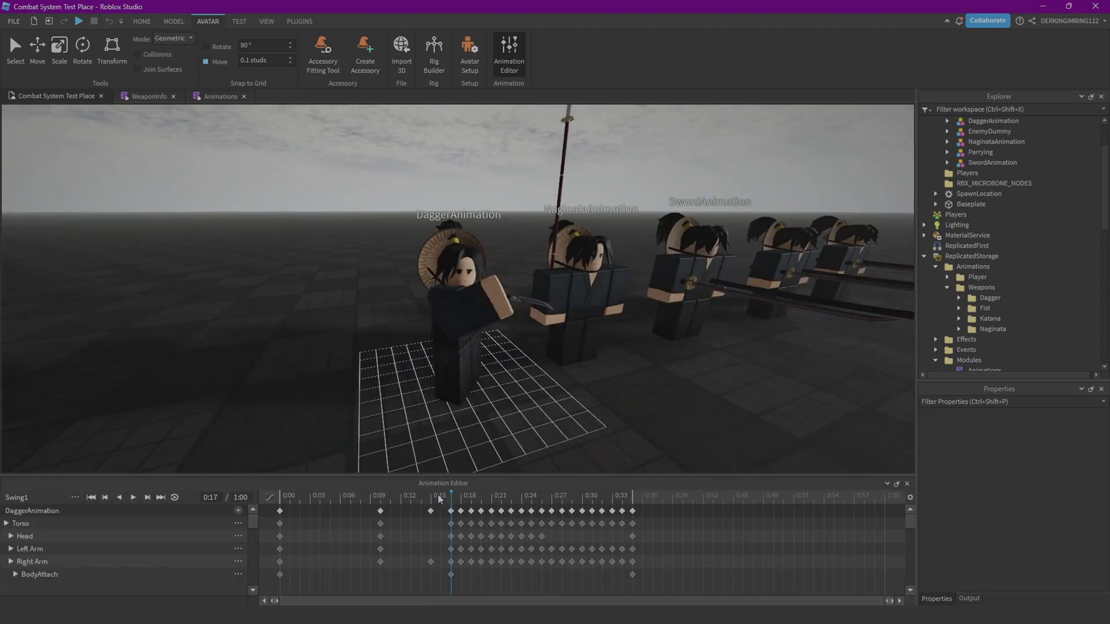
{"action": "mouse_move", "coordinate": [439, 500]}
{"action": "left_mouse_down"}
{"action": "mouse_move", "coordinate": [450, 499]}
{"action": "mouse_move", "coordinate": [434, 499]}
{"action": "left_mouse_up"}
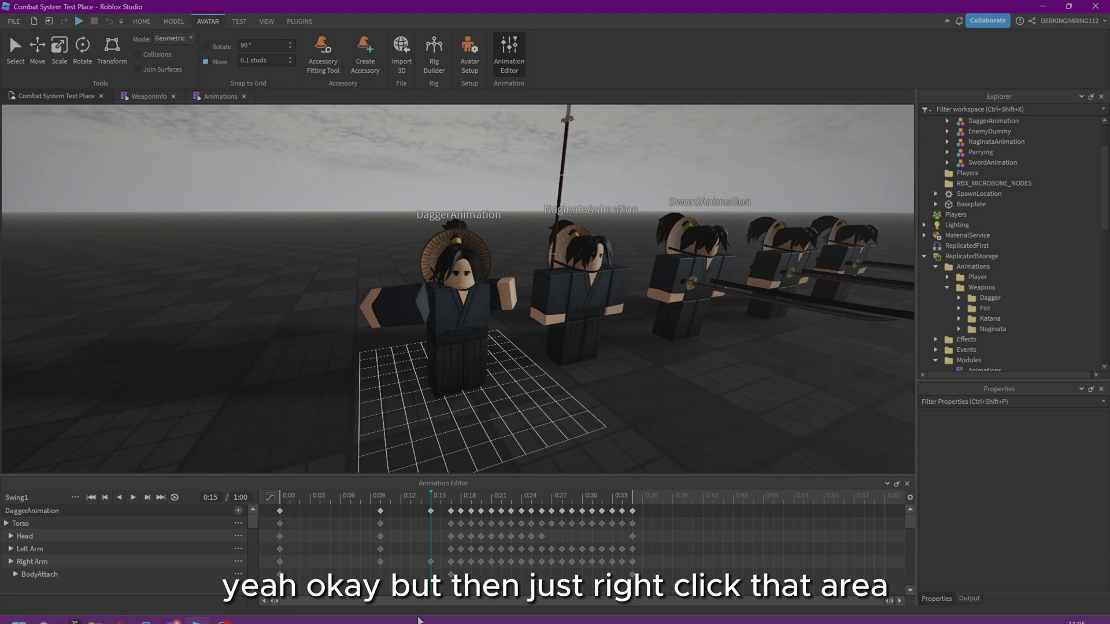
{"action": "right_click", "coordinate": [443, 484]}
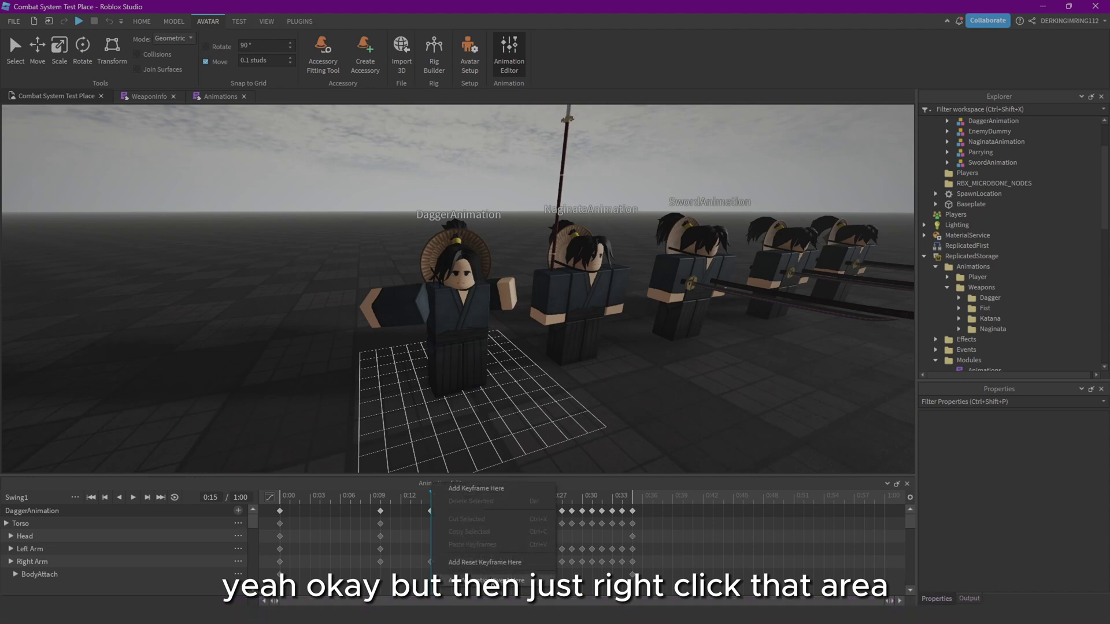
{"action": "left_click", "coordinate": [485, 580]}
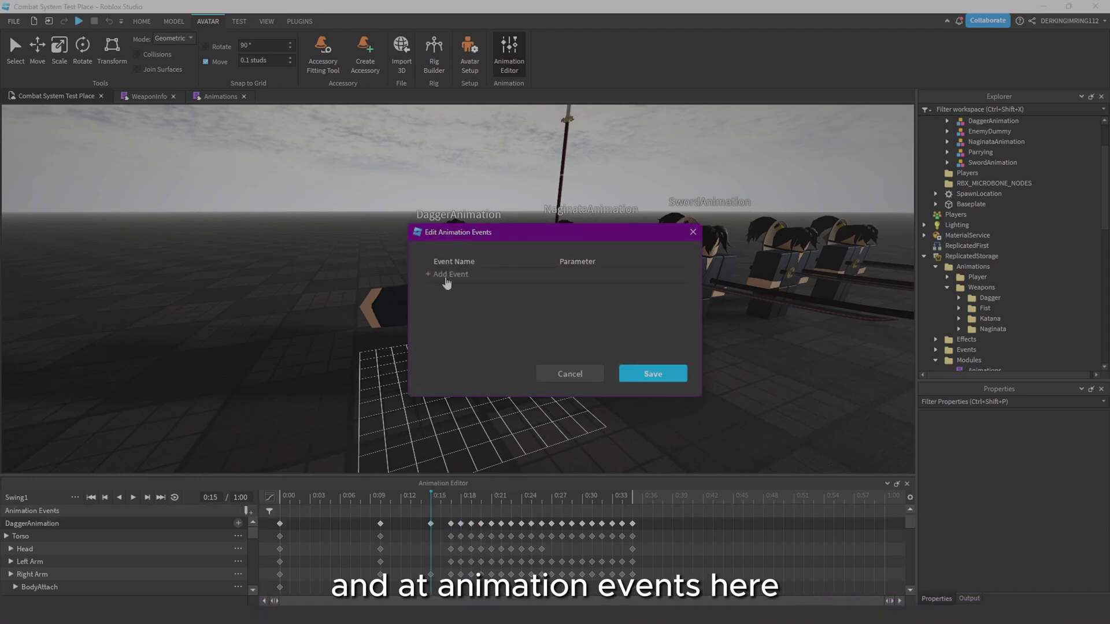
{"action": "left_click", "coordinate": [446, 277]}
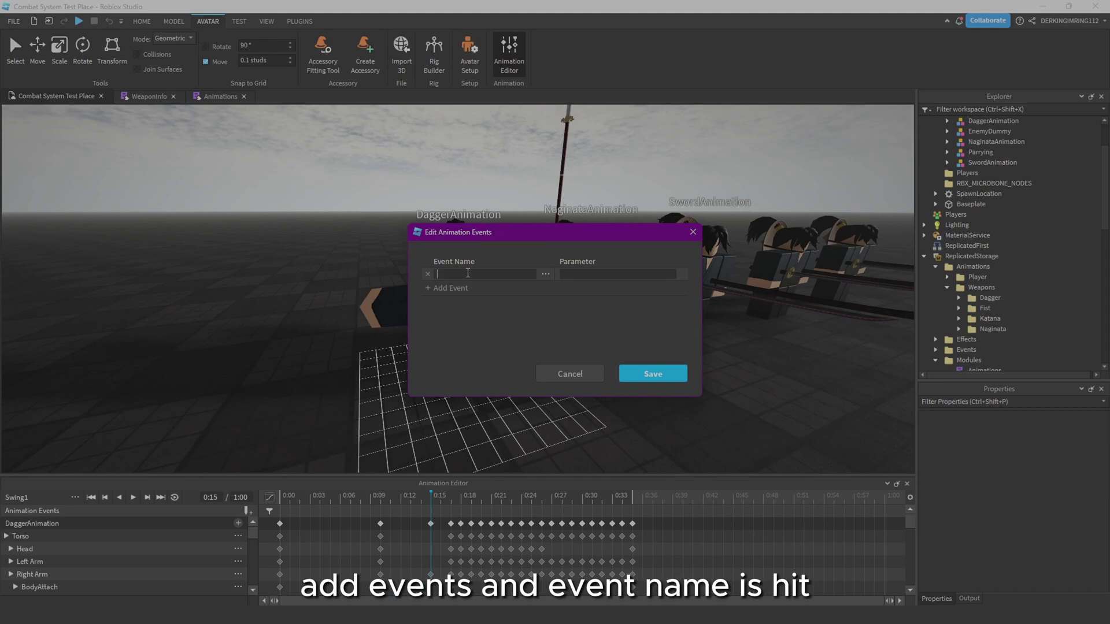
{"action": "type", "text": "Hit"}
{"action": "left_click", "coordinate": [653, 374]}
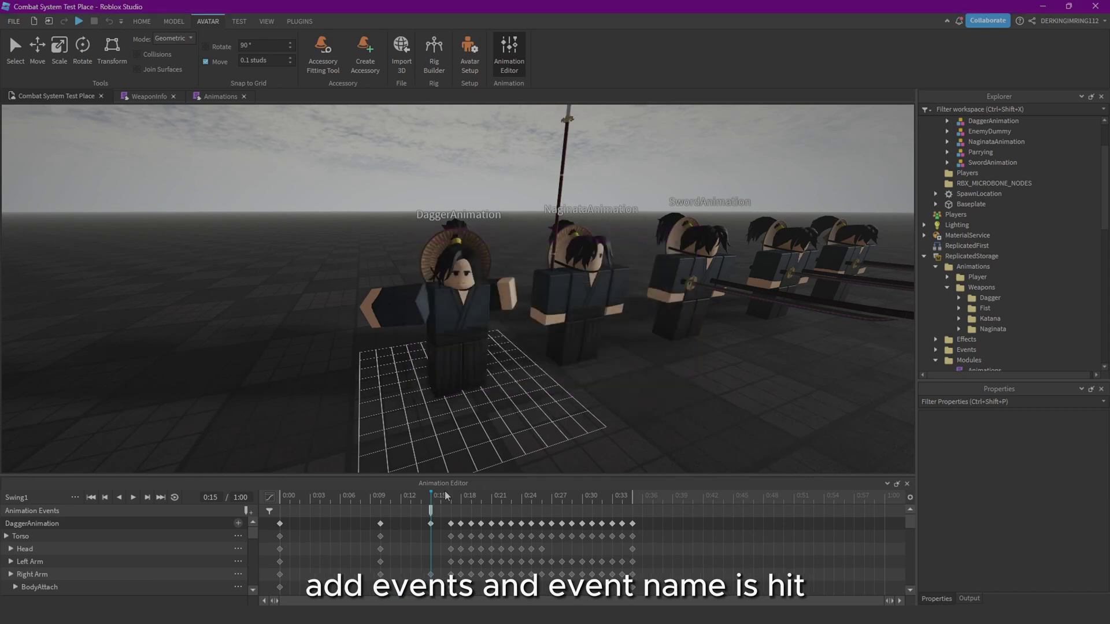
{"action": "right_click_drag", "start_coordinate": [497, 333], "coordinate": [496, 334]}
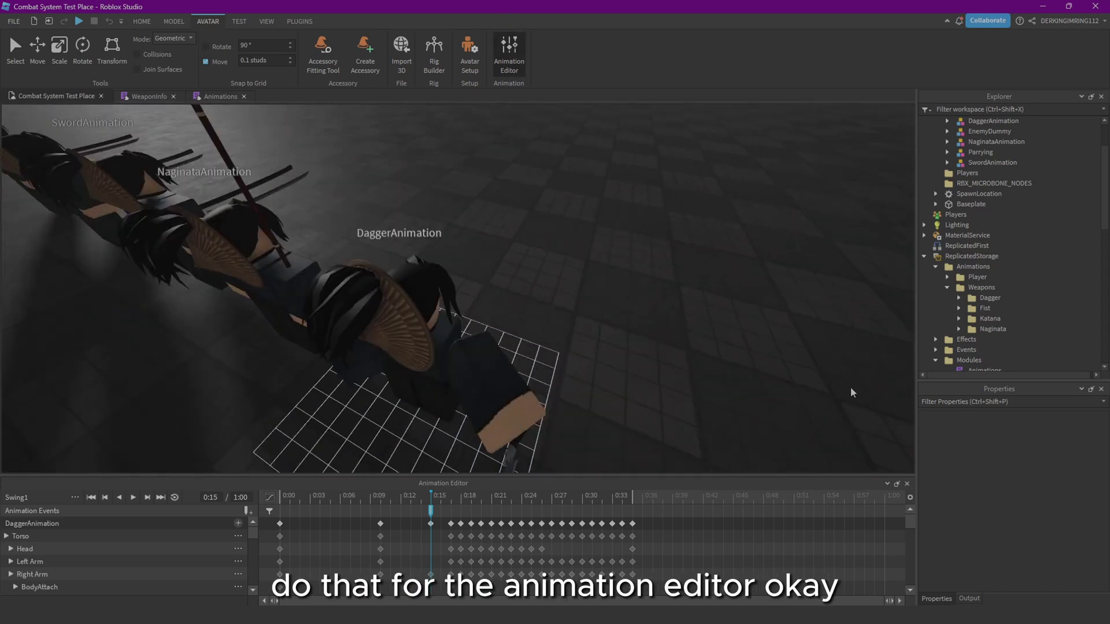
{"action": "left_click", "coordinate": [907, 484]}
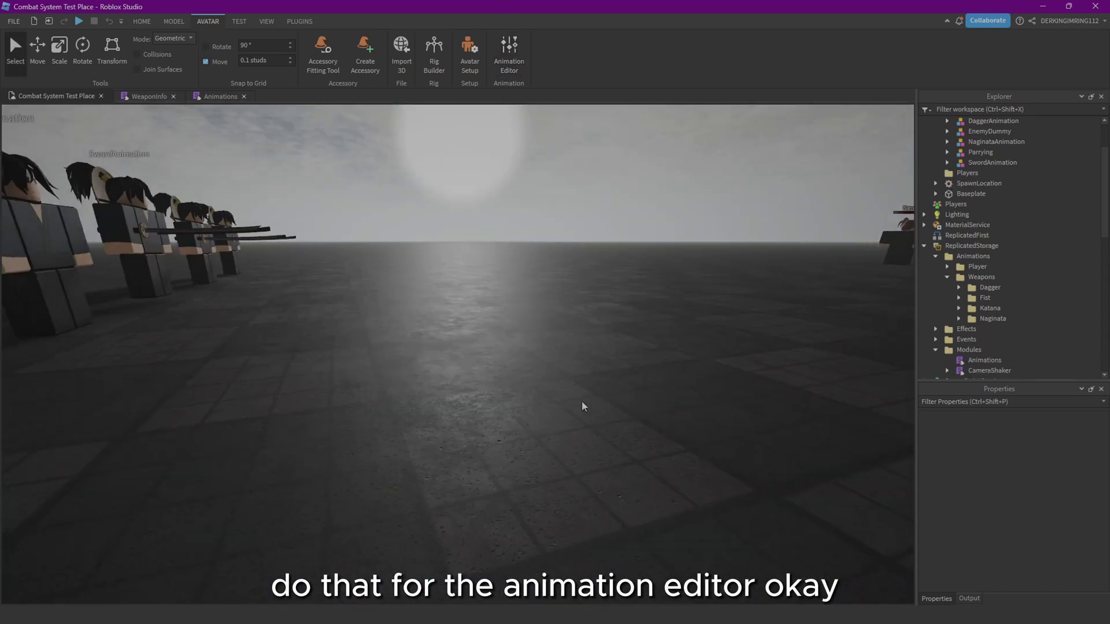
{"action": "right_click_drag", "start_coordinate": [583, 402], "coordinate": [583, 401]}
{"action": "key", "text": "d"}
{"action": "key", "text": "w"}
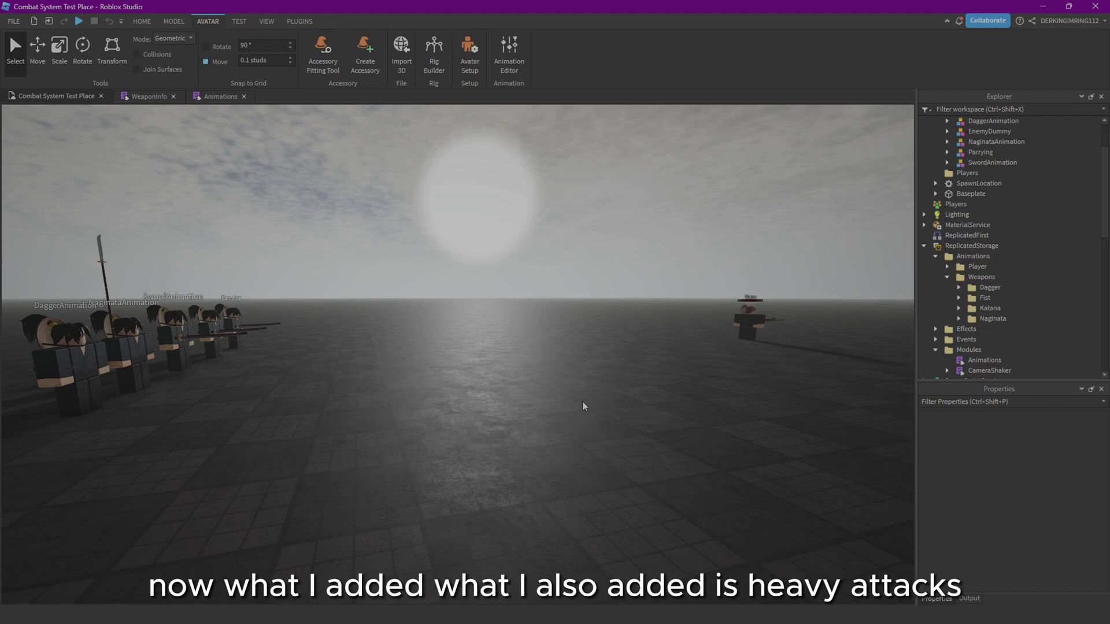
- Start a play test of the place, and equip the Katana in front of the dummies
{"action": "left_click", "coordinate": [147, 20]}
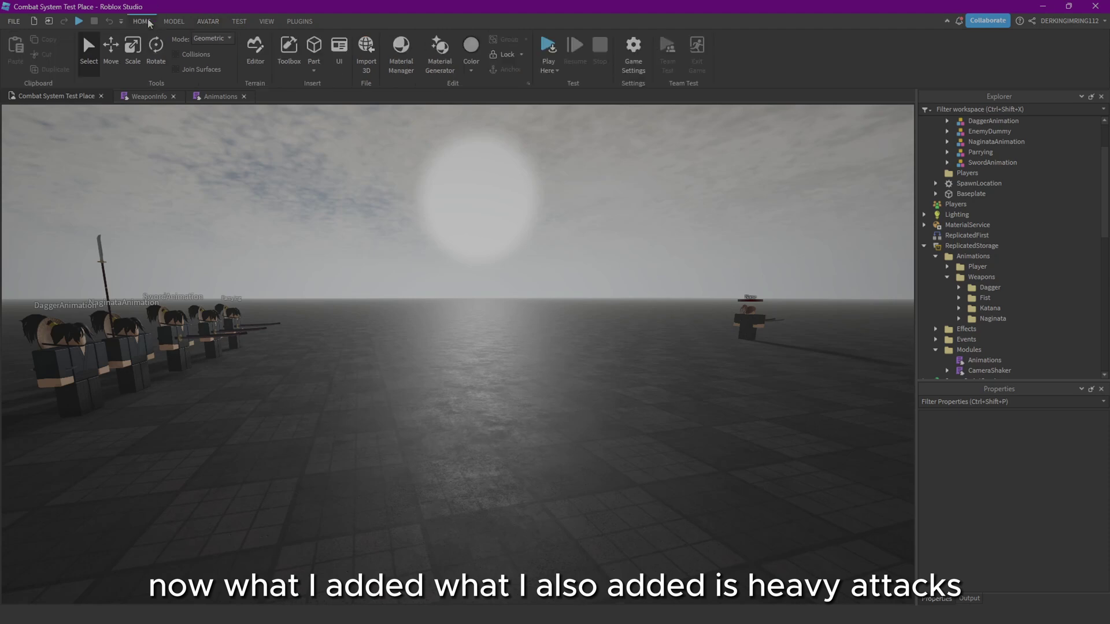
{"action": "right_click_drag", "start_coordinate": [461, 169], "coordinate": [463, 170]}
{"action": "key", "text": "w"}
{"action": "key", "text": "d"}
{"action": "key", "text": "s"}
{"action": "left_click", "coordinate": [545, 46]}
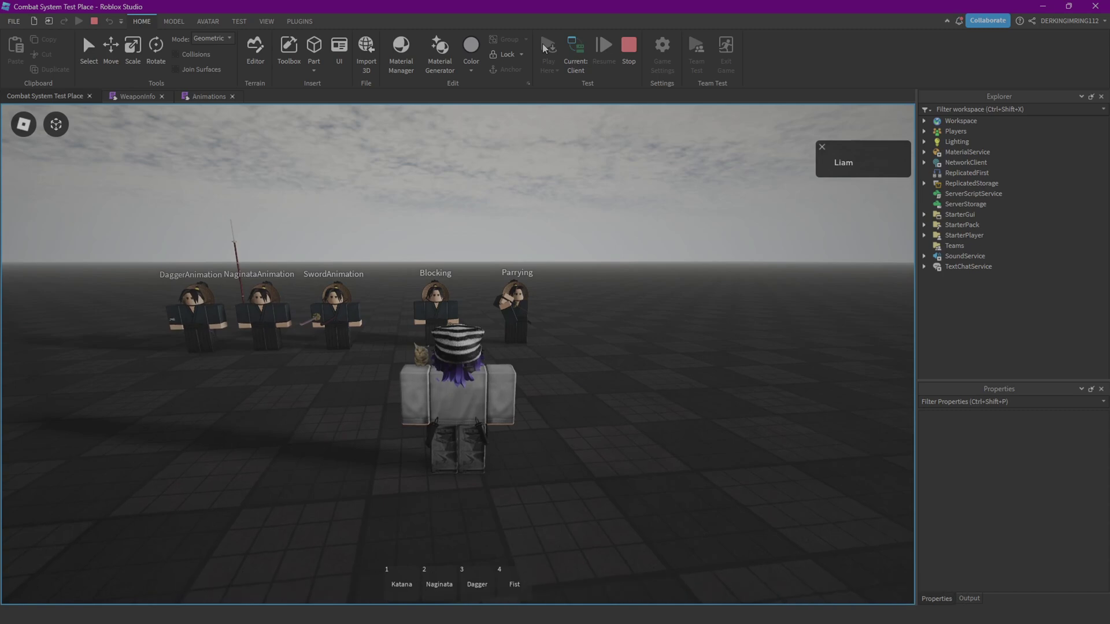
{"action": "key", "text": "w"}
{"action": "right_click_drag", "start_coordinate": [396, 351], "coordinate": [396, 370]}
{"action": "key", "text": "1"}
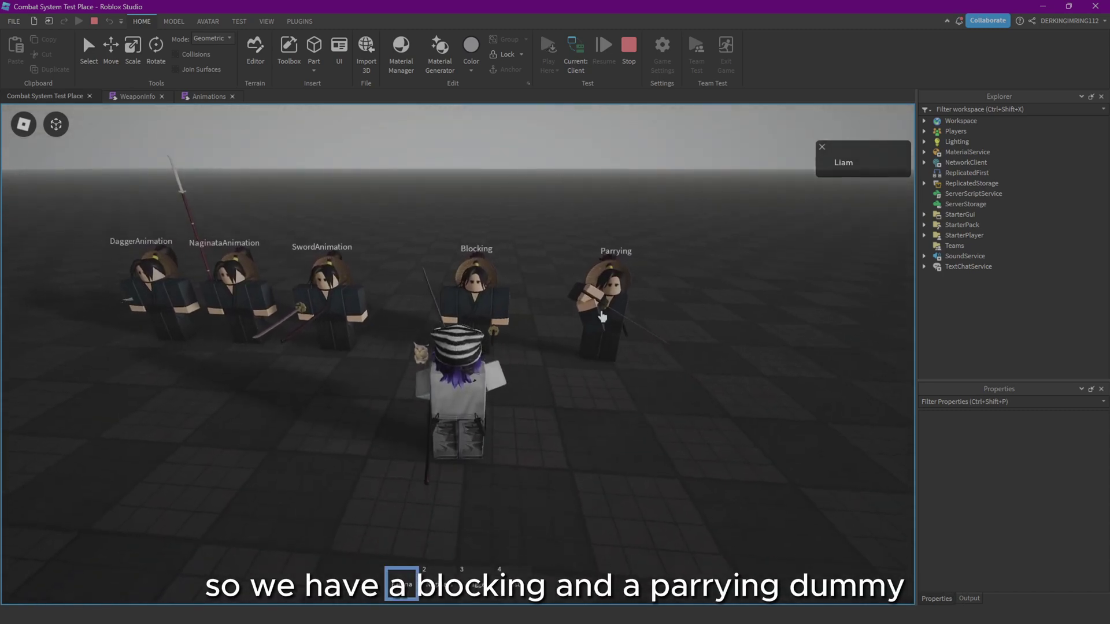
- Walk up to the Blocking dummy and hit it with a normal Katana attack
{"action": "right_click_drag", "start_coordinate": [602, 317], "coordinate": [605, 353]}
{"action": "key", "text": "w"}
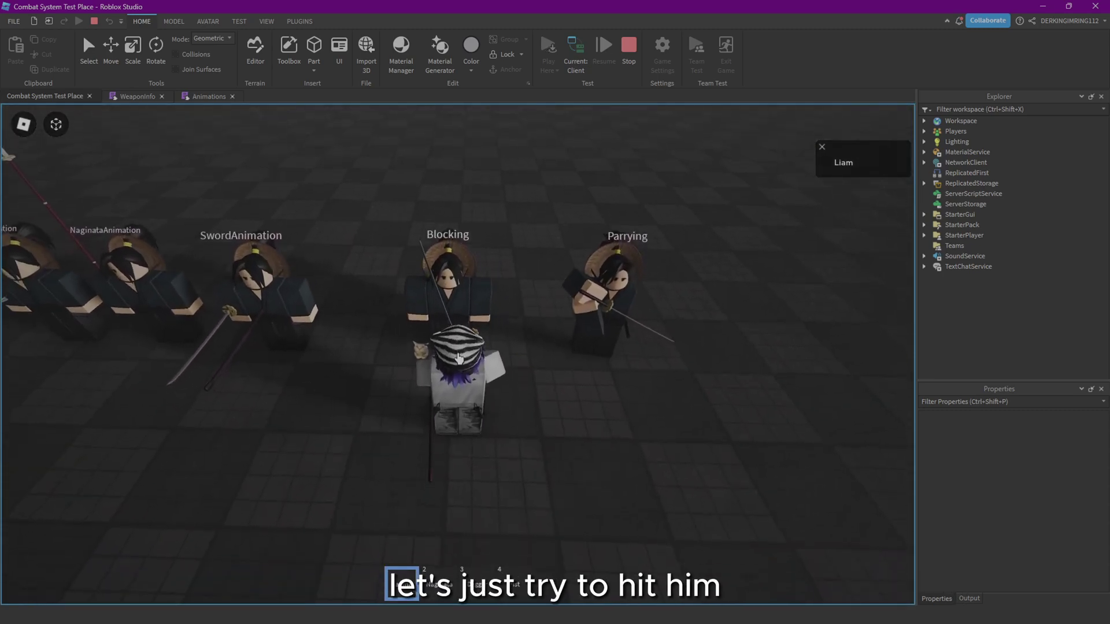
{"action": "left_click", "coordinate": [458, 356]}
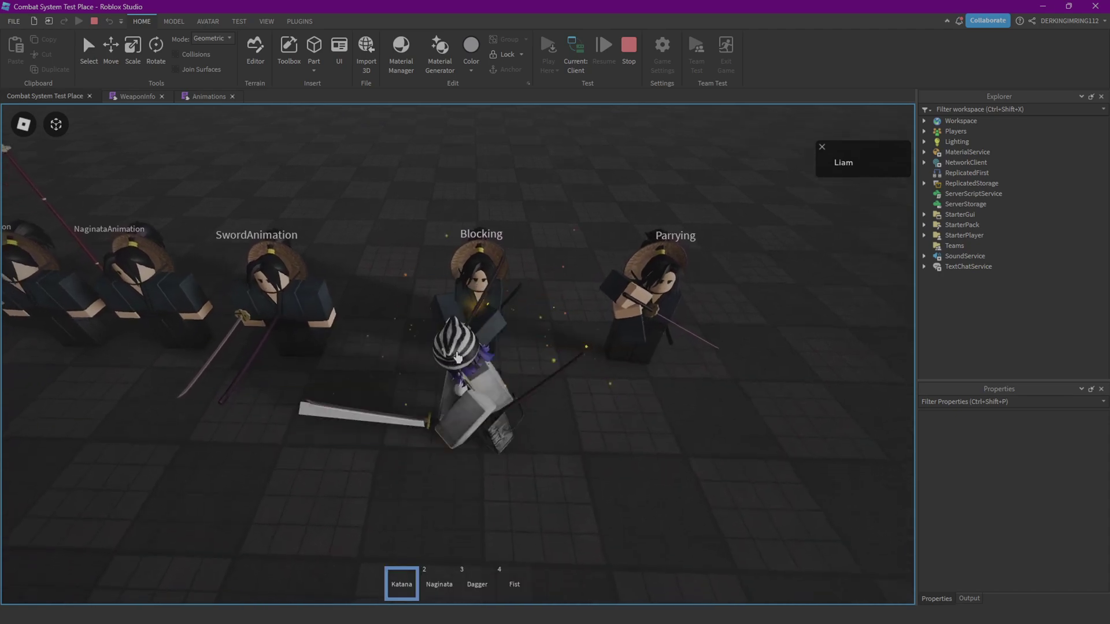
- Perform a heavy Katana attack on the Blocking dummy to test it against the block
{"action": "mouse_move", "coordinate": [402, 356]}
{"action": "right_mouse_down"}
{"action": "mouse_move", "coordinate": [398, 345]}
{"action": "mouse_move", "coordinate": [421, 359]}
{"action": "right_mouse_up"}
{"action": "key", "text": "w"}
{"action": "right_click_drag", "start_coordinate": [549, 327], "coordinate": [540, 293]}
{"action": "key", "text": "r"}
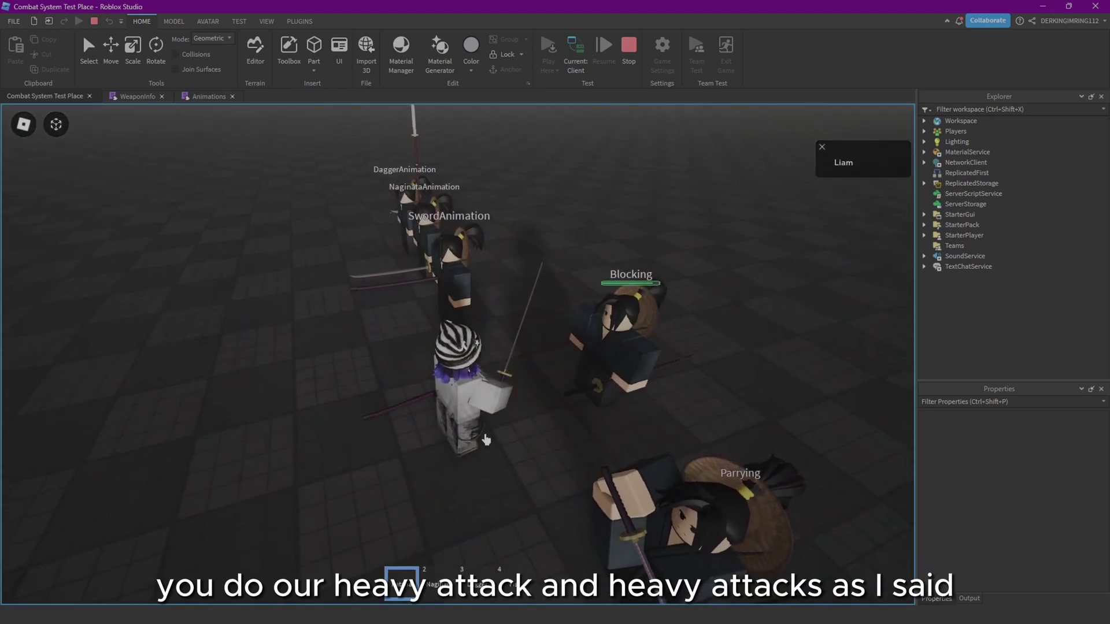
{"action": "right_click_drag", "start_coordinate": [487, 393], "coordinate": [633, 296]}
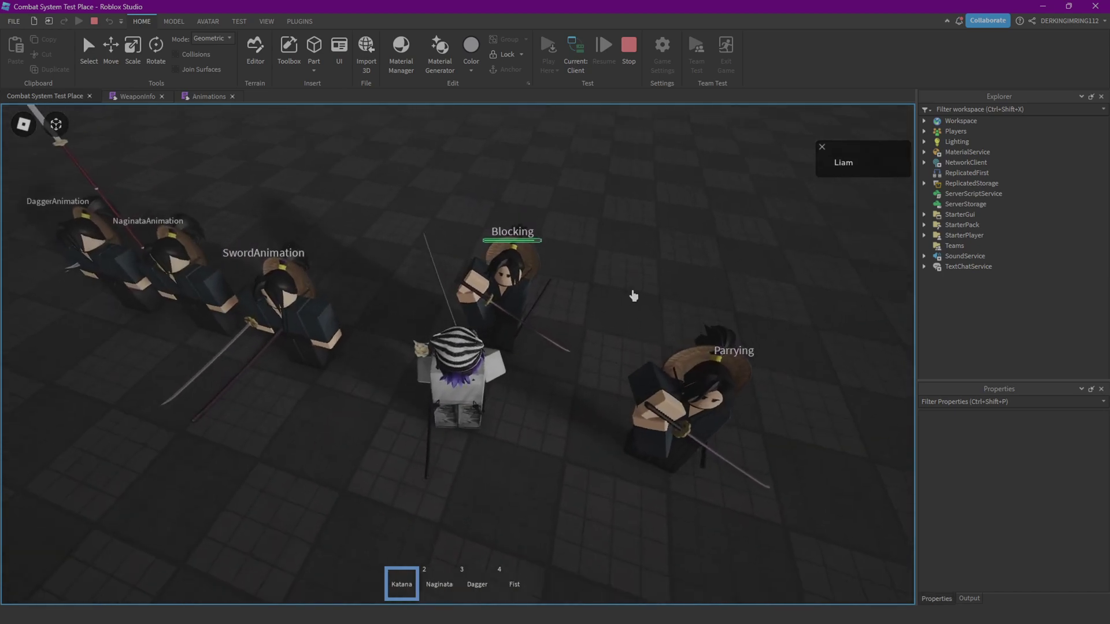
- Move over to the Parrying dummy and strike it with a normal Katana attack
{"action": "right_click_drag", "start_coordinate": [435, 363], "coordinate": [597, 226]}
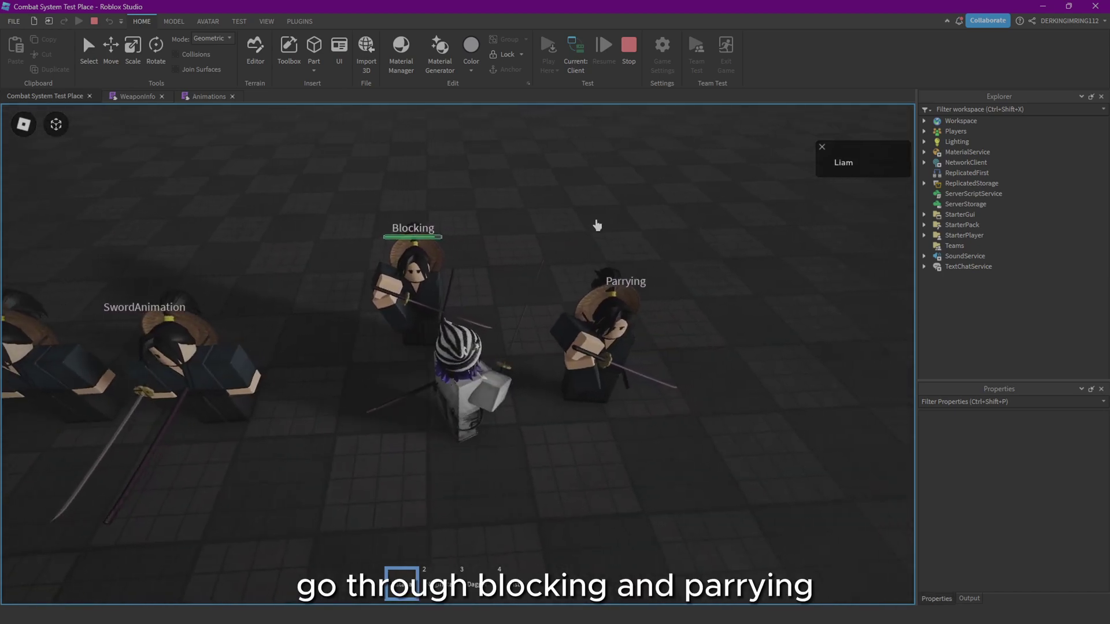
{"action": "key", "text": "d"}
{"action": "right_click_drag", "start_coordinate": [552, 297], "coordinate": [547, 293]}
{"action": "key", "text": "w"}
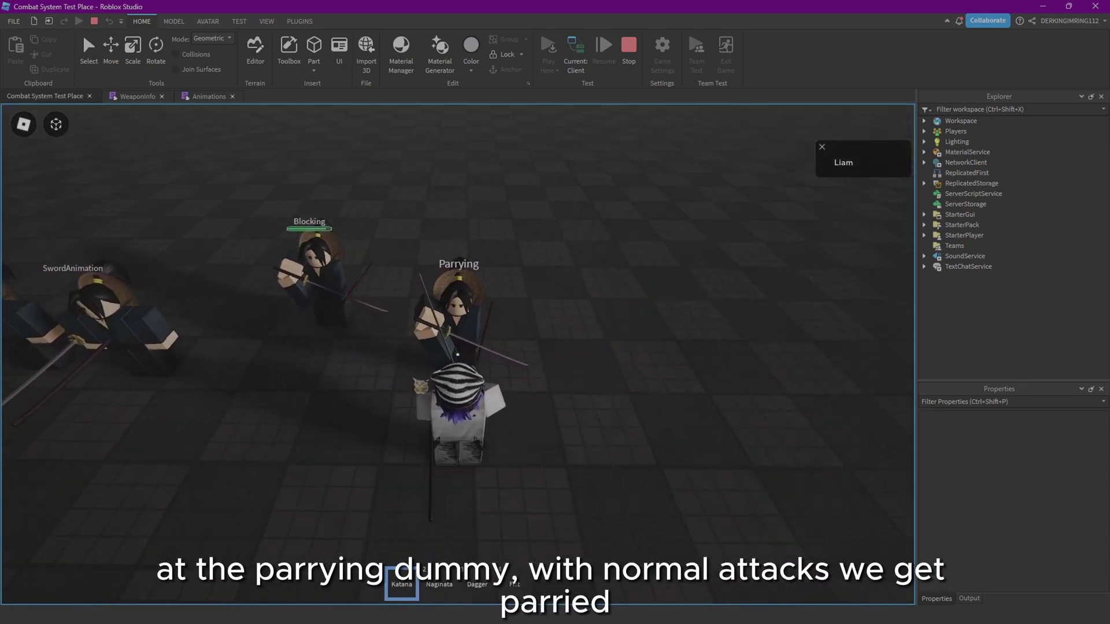
{"action": "left_click", "coordinate": [553, 321]}
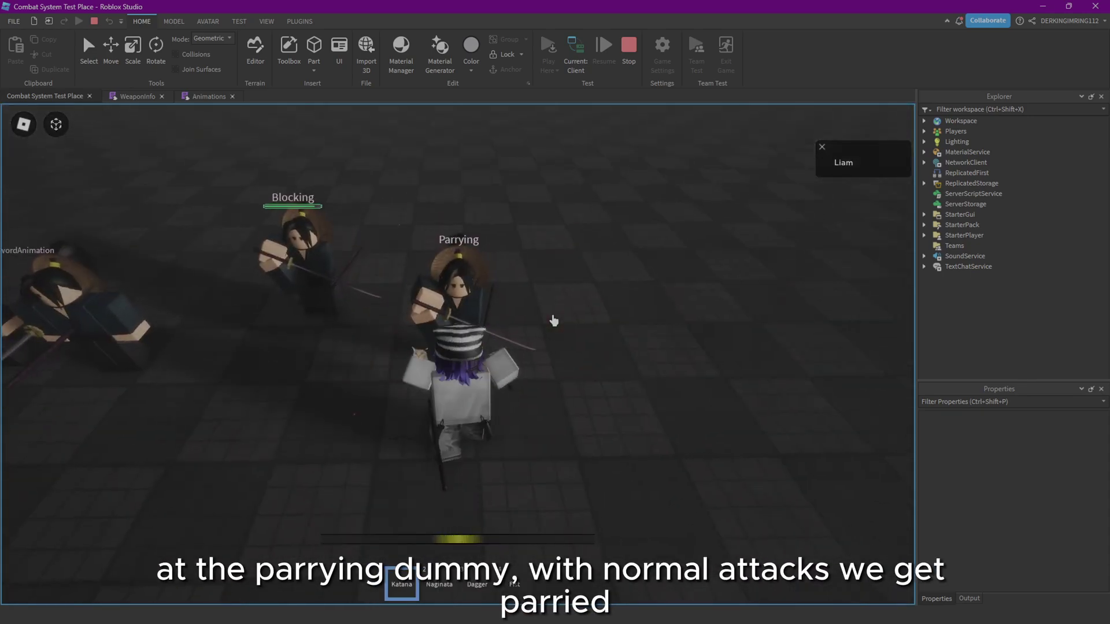
- Perform a heavy Katana attack on the Parrying dummy, and back away from it
{"action": "right_click_drag", "start_coordinate": [584, 334], "coordinate": [583, 335]}
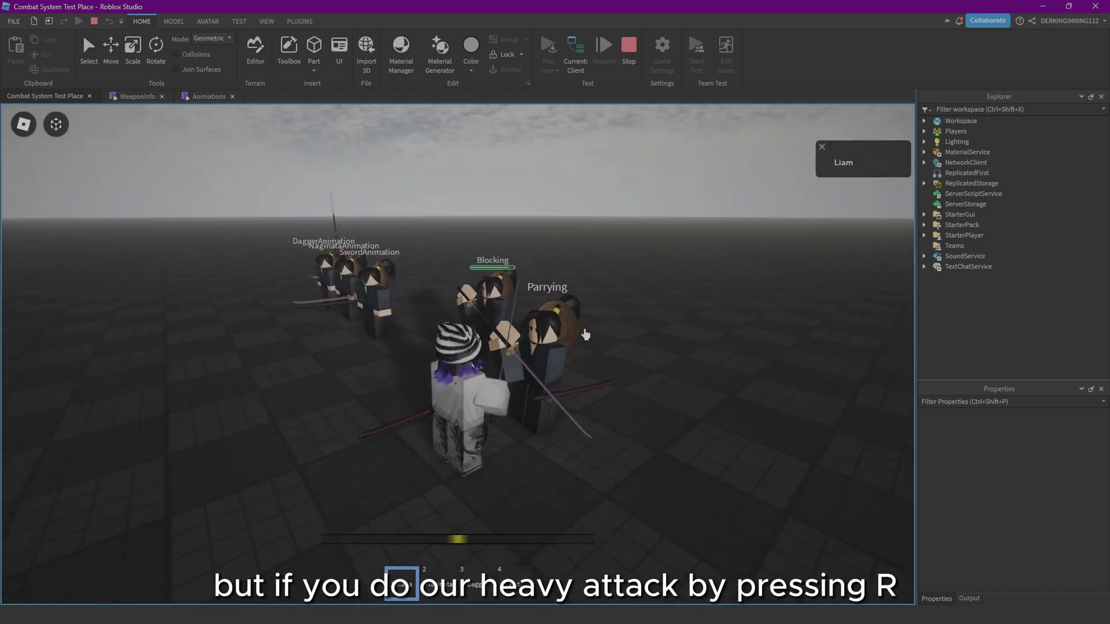
{"action": "key", "text": "r"}
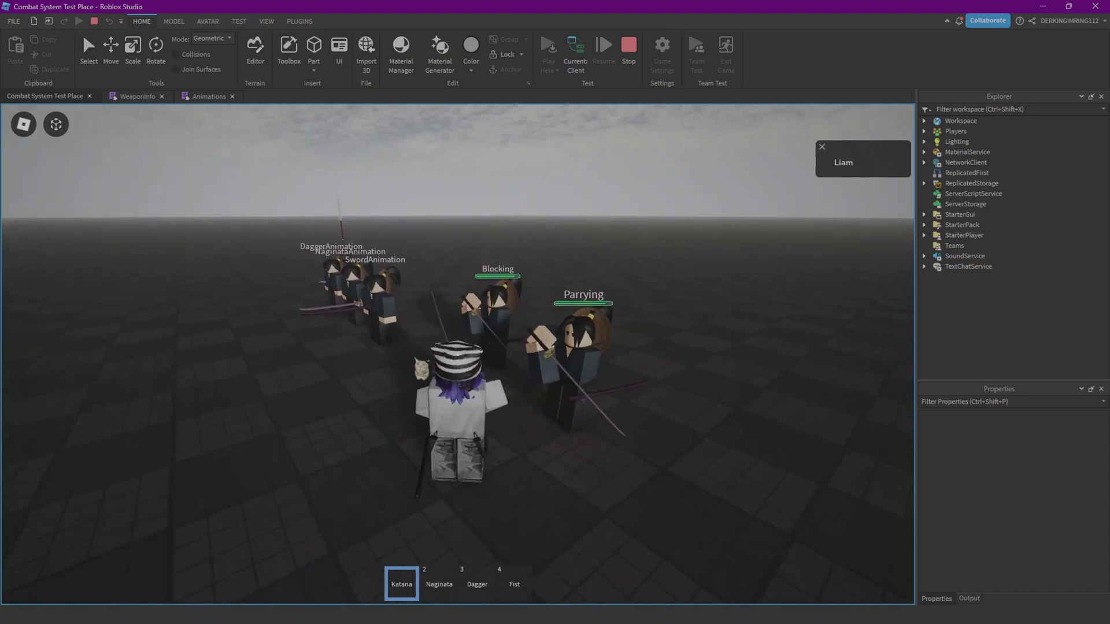
{"action": "key", "text": "s"}
- Return to the Blocking dummy, strike it again with a normal Katana attack, and step back
{"action": "key", "text": "w"}
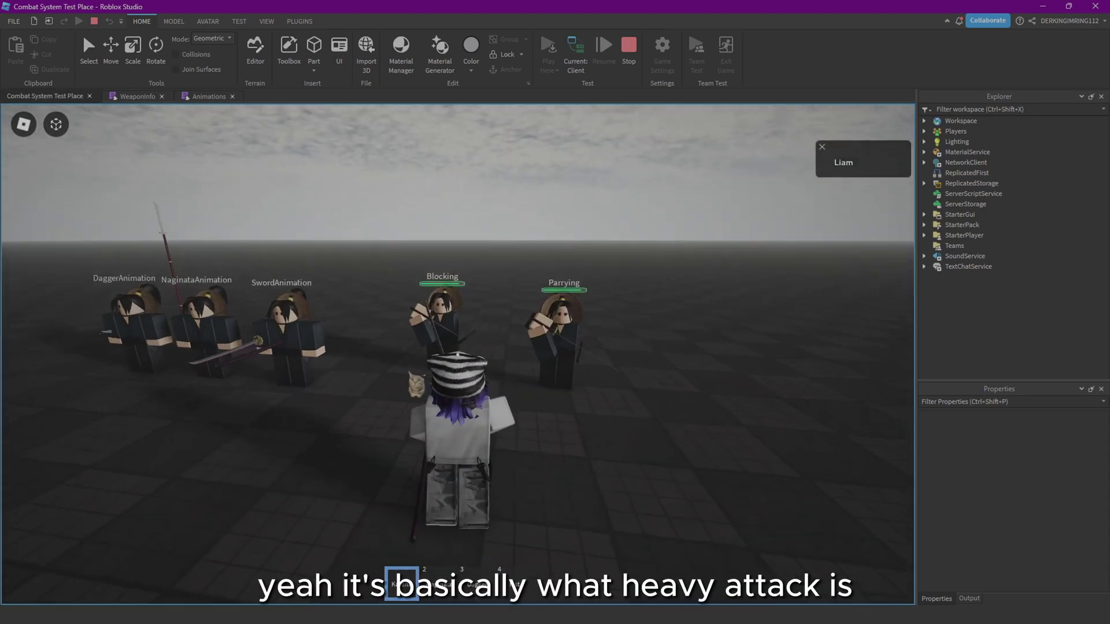
{"action": "key", "text": "w"}
{"action": "left_click", "coordinate": [457, 354]}
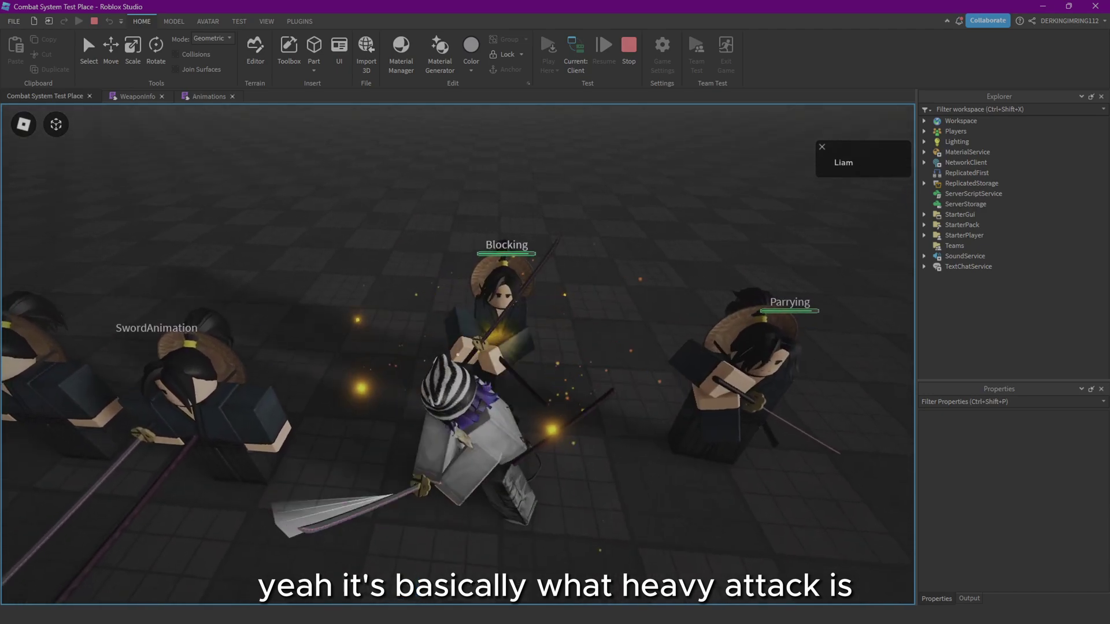
{"action": "key", "text": "s"}
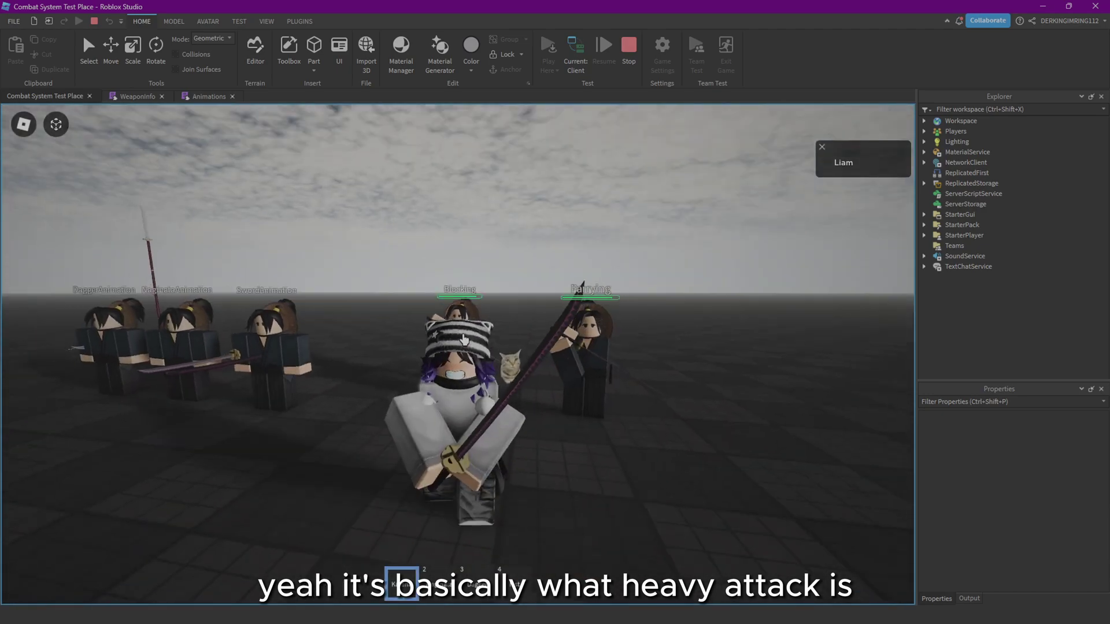
- Equip the Dagger a short distance from the dummies, and view the character holding it up close
{"action": "right_click_drag", "start_coordinate": [464, 340], "coordinate": [464, 340]}
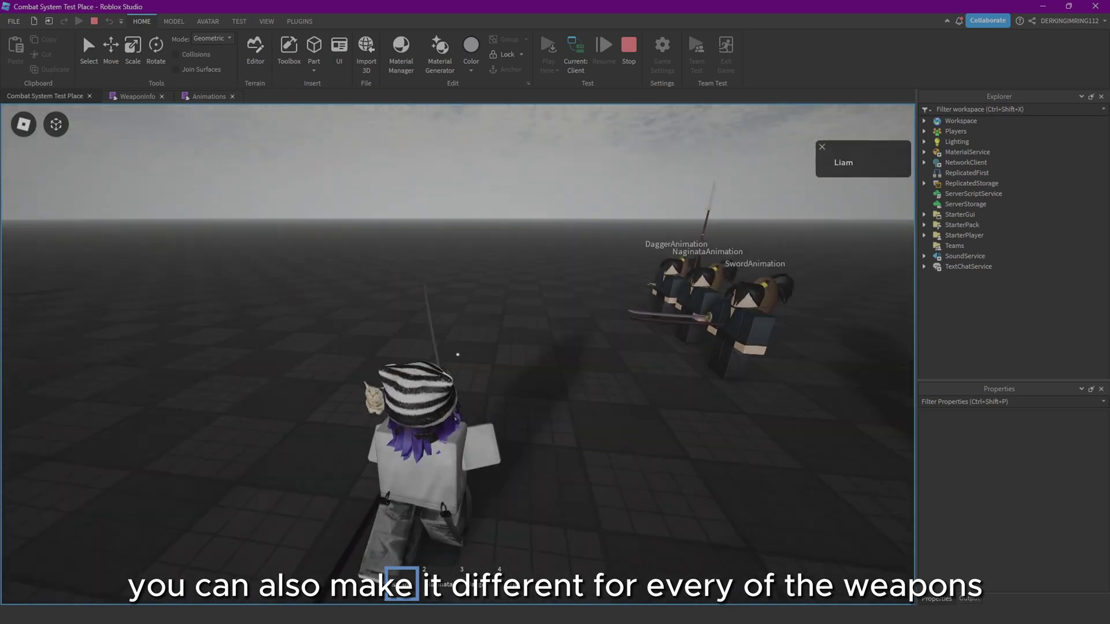
{"action": "key", "text": "shift"}
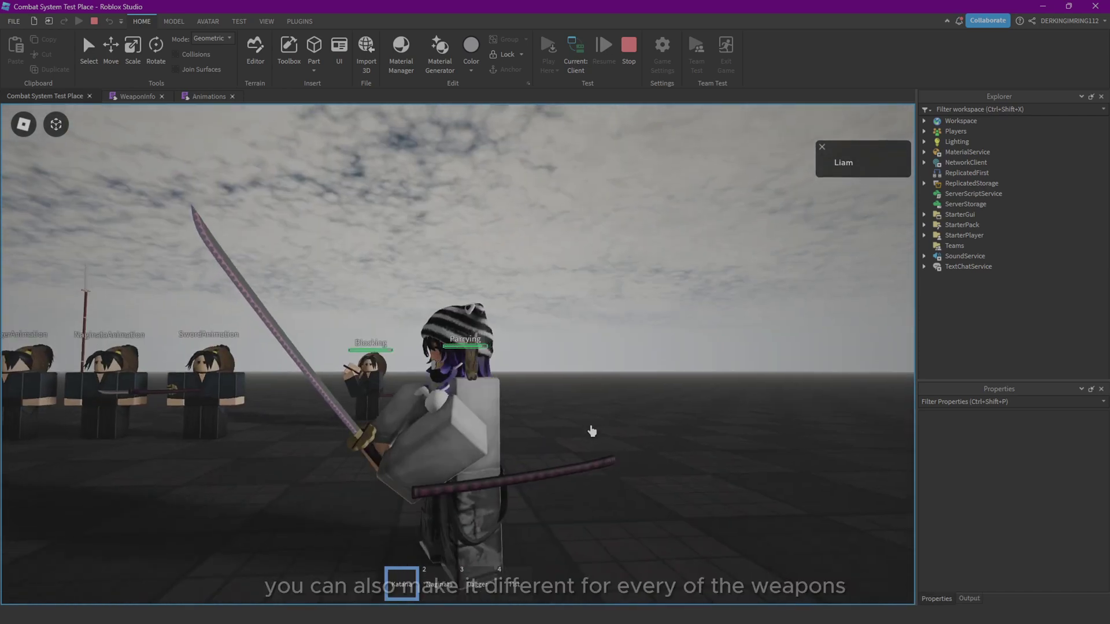
{"action": "key", "text": "s"}
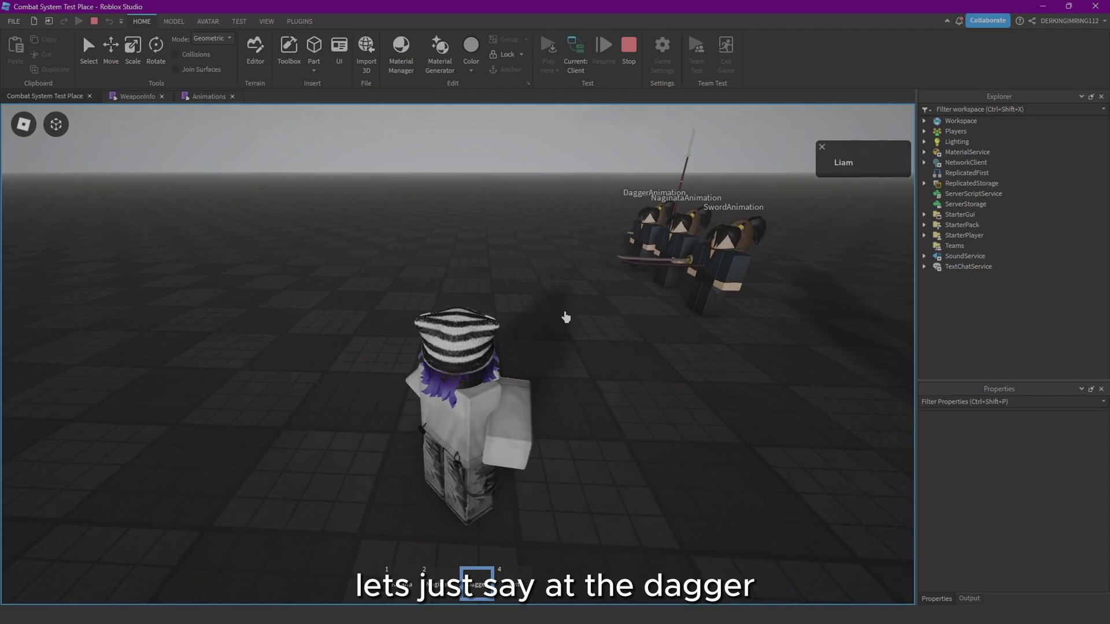
{"action": "right_click_drag", "start_coordinate": [577, 313], "coordinate": [578, 312]}
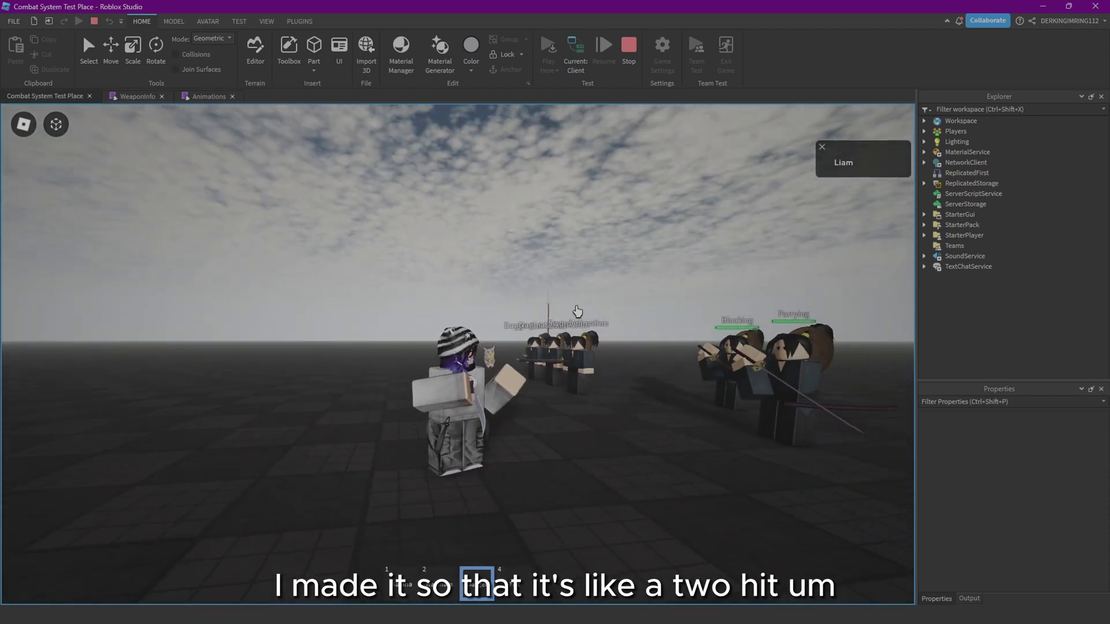
{"action": "scroll", "coordinate": [577, 312], "scroll_direction": "down", "scroll_amount": 3}
{"action": "scroll", "coordinate": [538, 478], "scroll_direction": "up", "scroll_amount": 5}
{"action": "scroll", "coordinate": [539, 478], "scroll_direction": "down", "scroll_amount": 2}
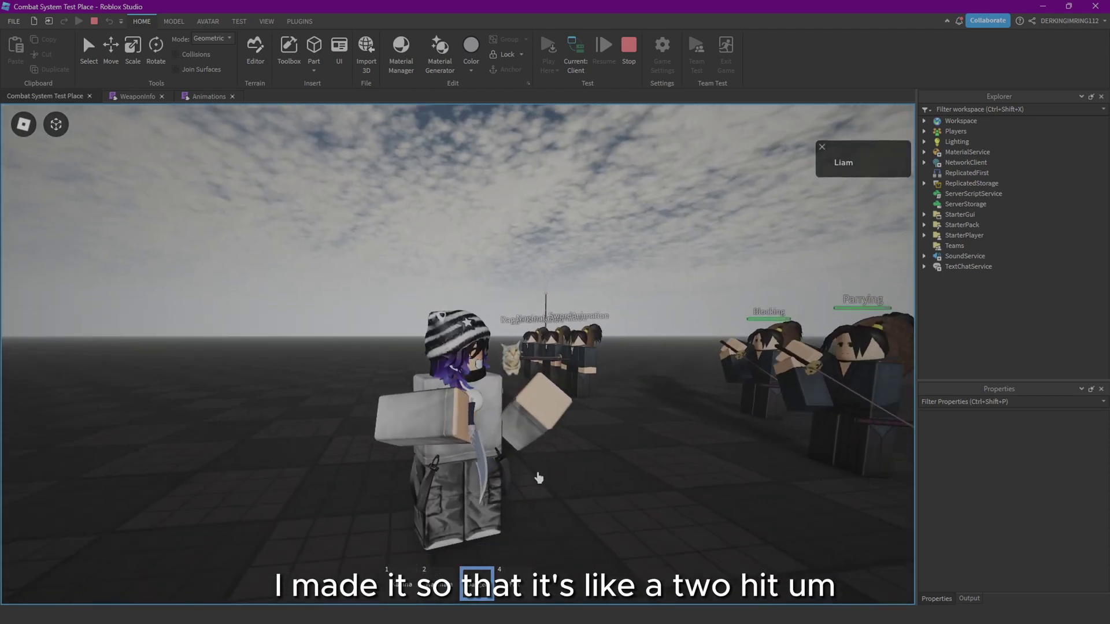
- Approach the Blocking dummy and perform the Dagger's heavy attack on it
{"action": "scroll", "coordinate": [538, 478], "scroll_direction": "down", "scroll_amount": 2}
{"action": "key", "text": "w"}
{"action": "right_click_drag", "start_coordinate": [539, 478], "coordinate": [538, 480]}
{"action": "key", "text": "r"}
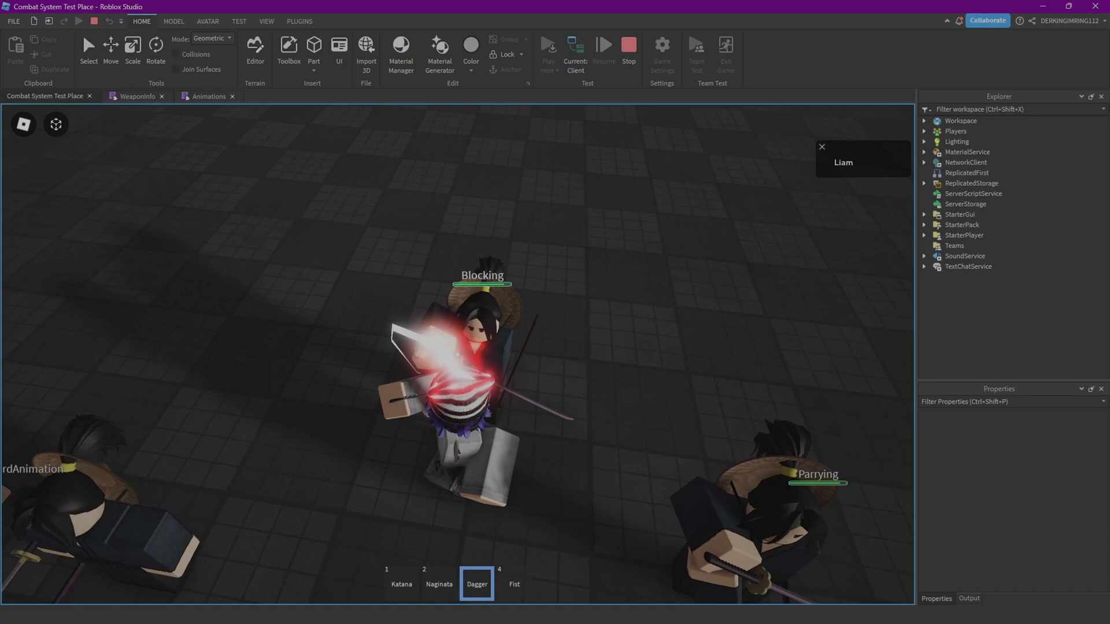
- Reposition the Dagger-wielding character between the Blocking and Parrying dummies to view the heavy attack
{"action": "key", "text": "s"}
{"action": "scroll", "coordinate": [478, 319], "scroll_direction": "up", "scroll_amount": 2}
{"action": "right_click_drag", "start_coordinate": [478, 320], "coordinate": [529, 335]}
{"action": "scroll", "coordinate": [477, 319], "scroll_direction": "down", "scroll_amount": 2}
{"action": "key", "text": "w"}
{"action": "scroll", "coordinate": [529, 334], "scroll_direction": "down", "scroll_amount": 3}
{"action": "key", "text": "w"}
{"action": "right_click_drag", "start_coordinate": [458, 360], "coordinate": [458, 360]}
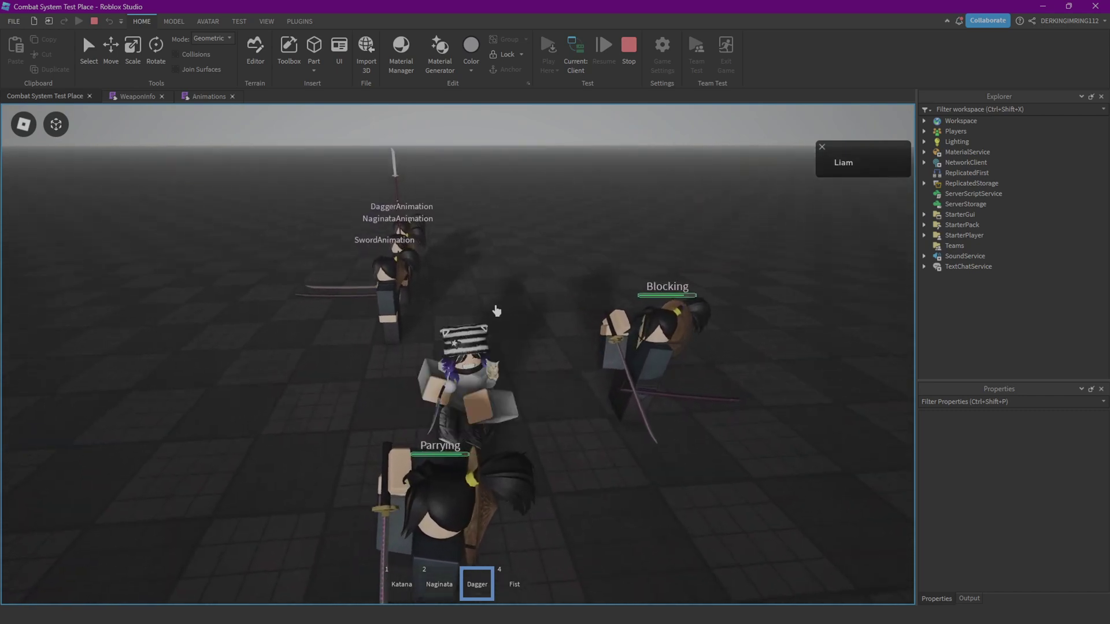
{"action": "key", "text": "w"}
{"action": "key", "text": "d"}
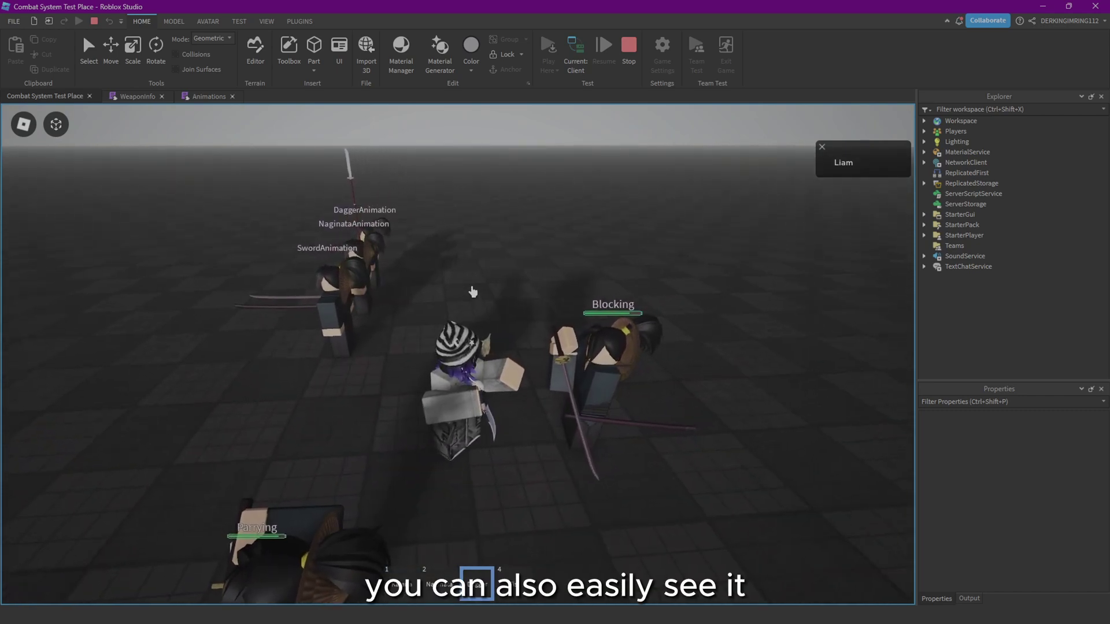
{"action": "scroll", "coordinate": [502, 298], "scroll_direction": "up", "scroll_amount": 3}
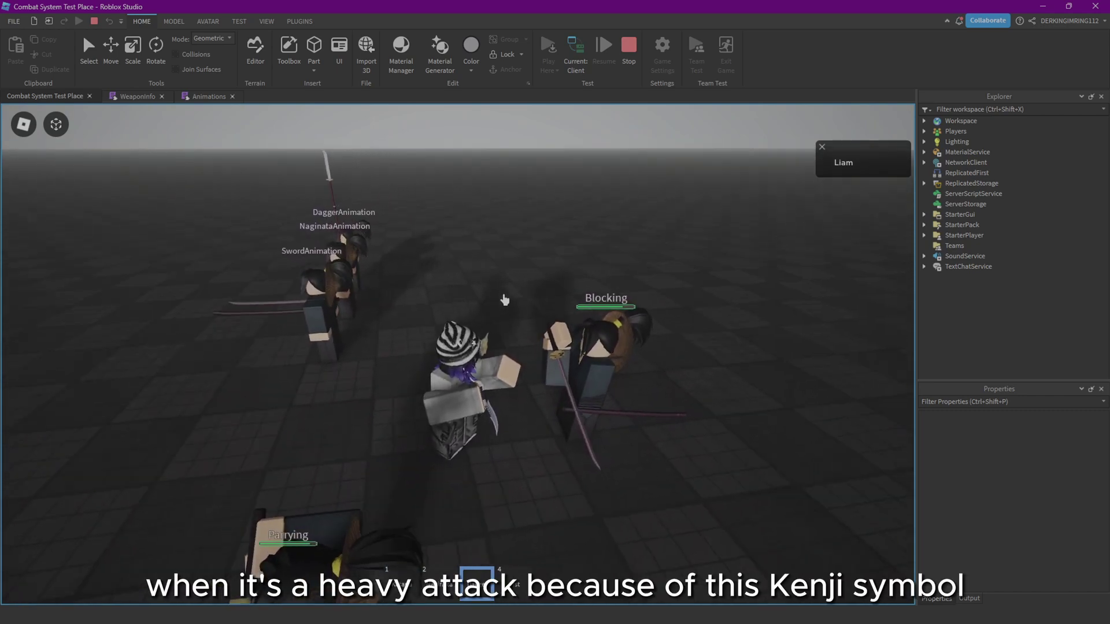
- Examine the space above the character's head, where the heavy attack symbol pops up
{"action": "right_click_drag", "start_coordinate": [503, 299], "coordinate": [475, 218]}
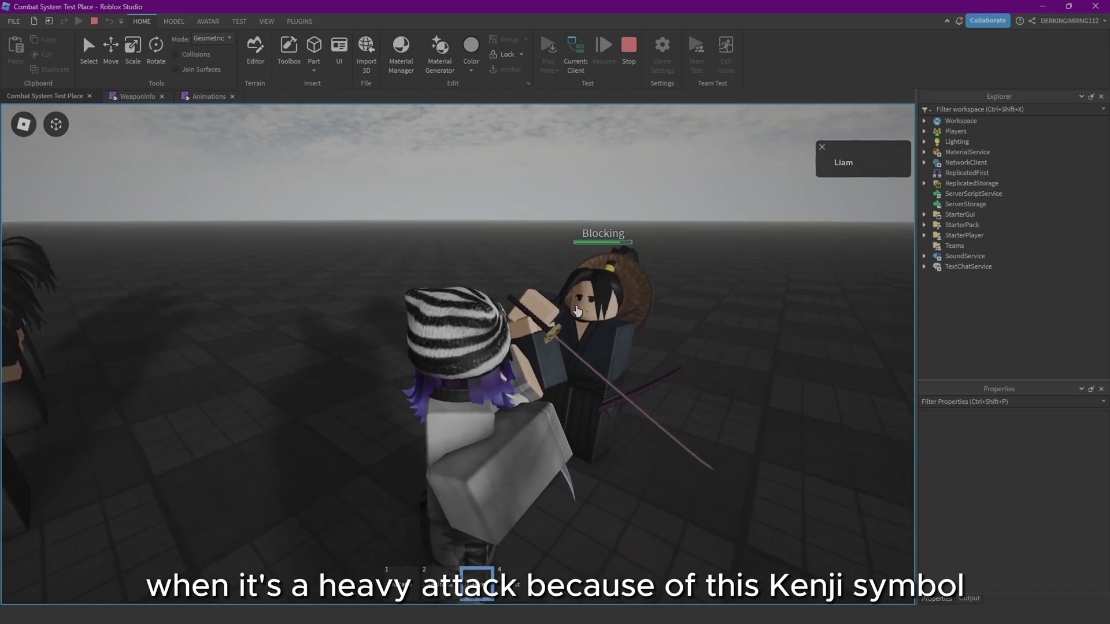
{"action": "scroll", "coordinate": [577, 311], "scroll_direction": "down", "scroll_amount": 3}
{"action": "scroll", "coordinate": [429, 310], "scroll_direction": "up", "scroll_amount": 3}
{"action": "key", "text": "s"}
{"action": "right_click_drag", "start_coordinate": [428, 310], "coordinate": [369, 266]}
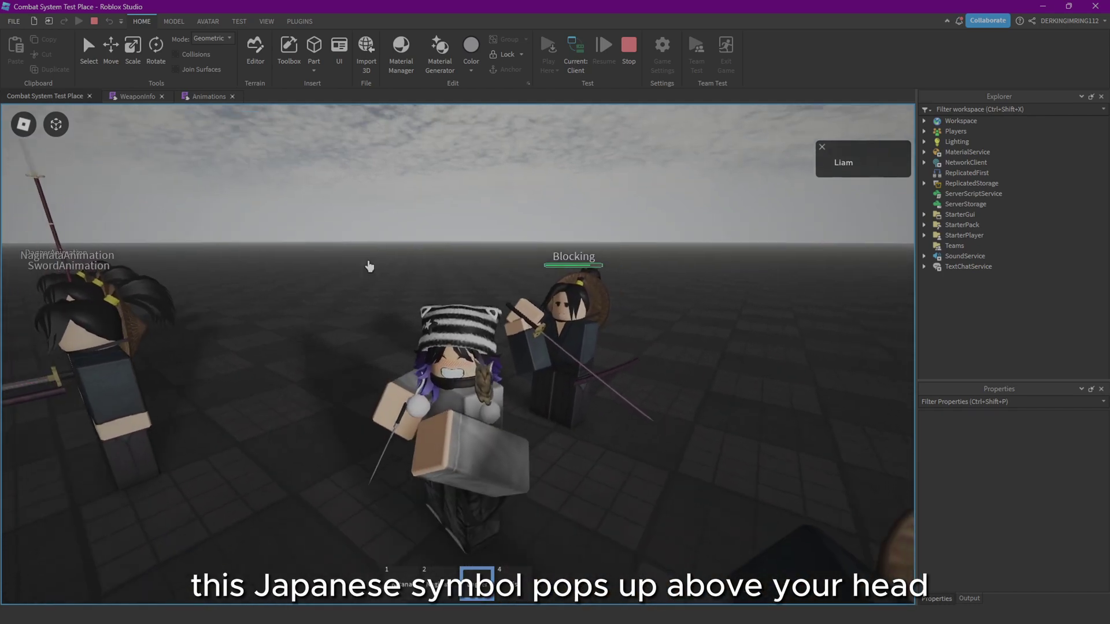
{"action": "right_click_drag", "start_coordinate": [438, 341], "coordinate": [480, 393]}
{"action": "scroll", "coordinate": [438, 341], "scroll_direction": "down", "scroll_amount": 2}
{"action": "right_click_drag", "start_coordinate": [347, 297], "coordinate": [389, 297]}
{"action": "scroll", "coordinate": [389, 298], "scroll_direction": "up", "scroll_amount": 2}
- Bring the character up against the Blocking dummy with the Dagger, and view both from several angles
{"action": "key", "text": "w"}
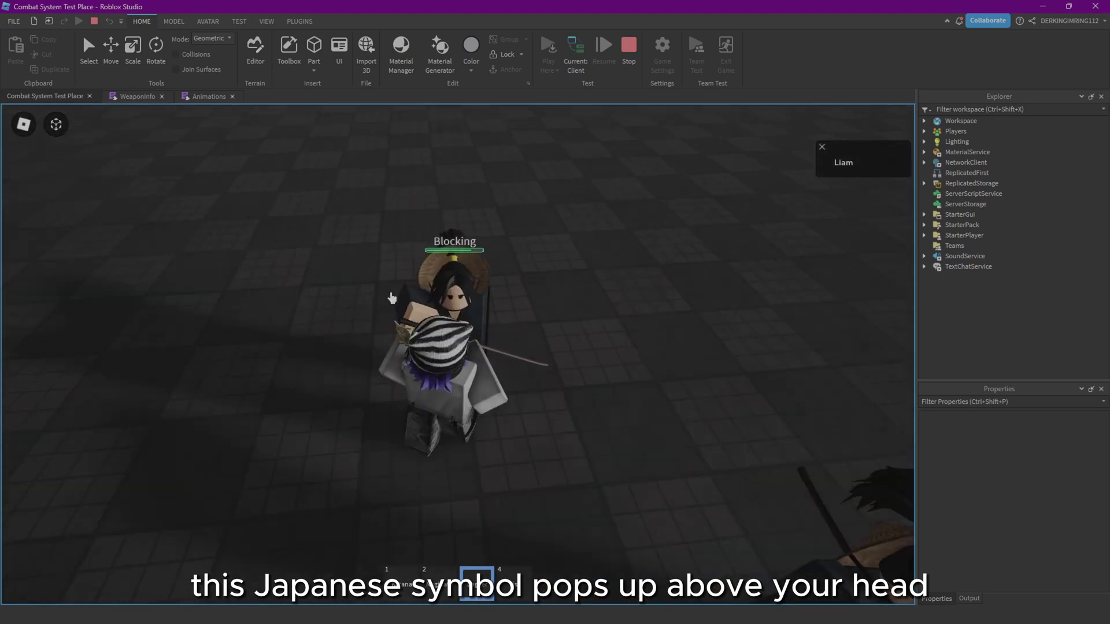
{"action": "scroll", "coordinate": [488, 478], "scroll_direction": "down", "scroll_amount": 3}
{"action": "right_click_drag", "start_coordinate": [488, 478], "coordinate": [462, 555]}
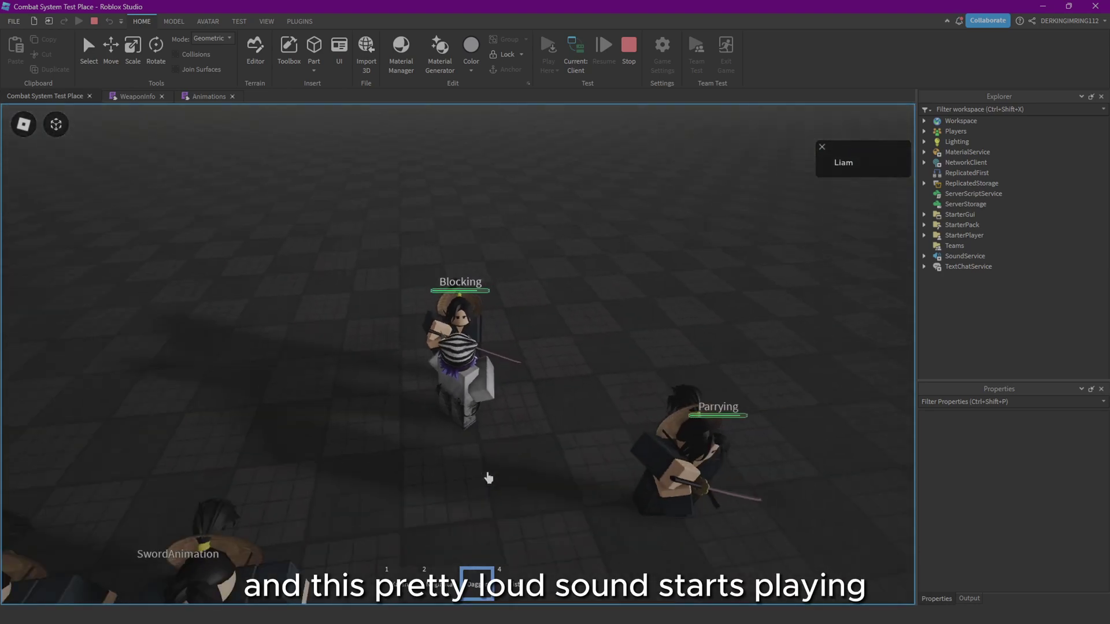
{"action": "right_click_drag", "start_coordinate": [565, 334], "coordinate": [555, 300]}
{"action": "scroll", "coordinate": [565, 335], "scroll_direction": "up", "scroll_amount": 2}
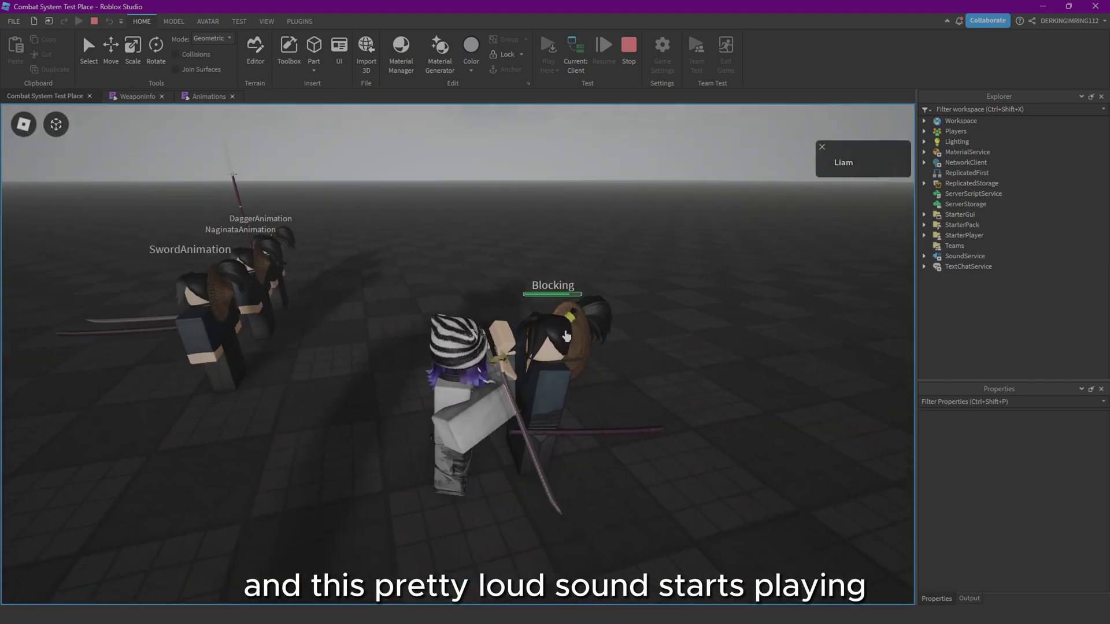
- Equip the Naginata and attack the Blocking dummy with it
{"action": "right_click_drag", "start_coordinate": [565, 335], "coordinate": [584, 370]}
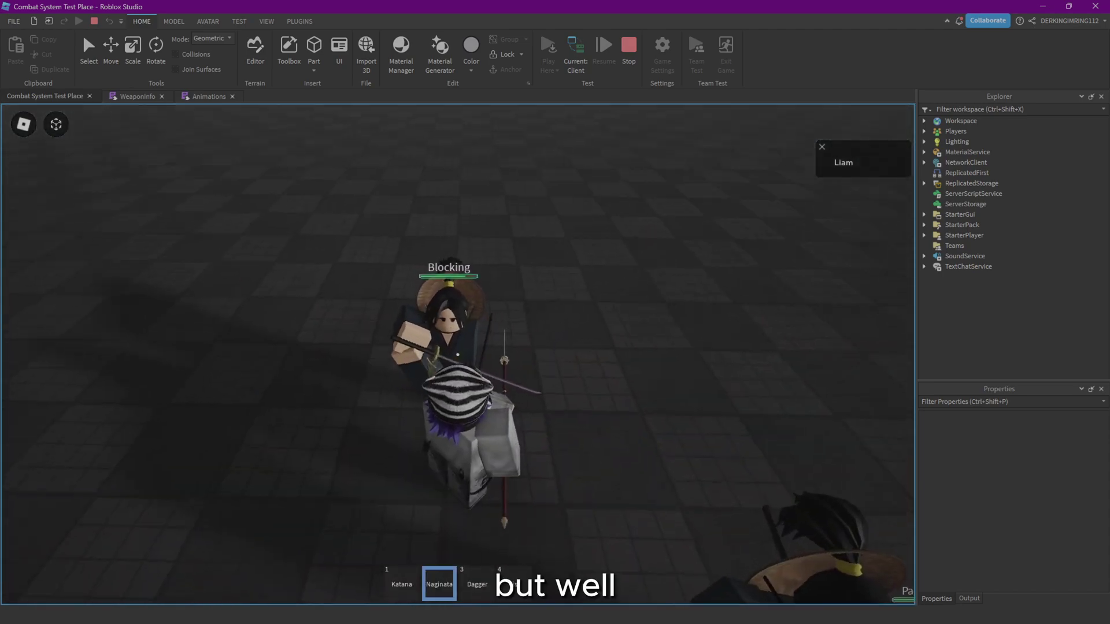
{"action": "left_click", "coordinate": [565, 289]}
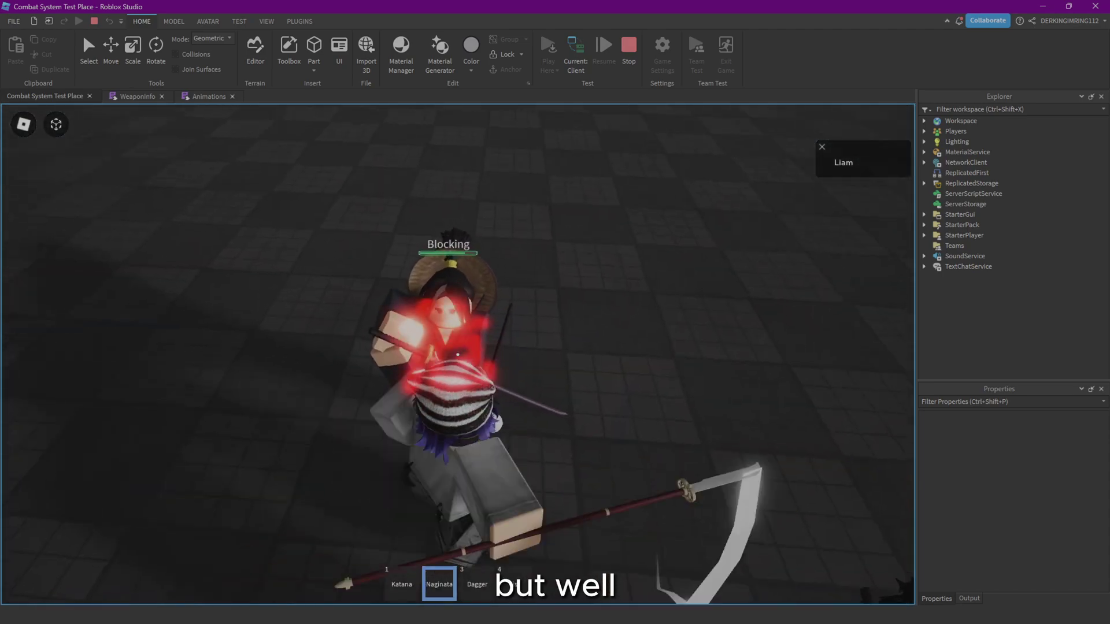
{"action": "right_click_drag", "start_coordinate": [565, 367], "coordinate": [555, 289]}
{"action": "scroll", "coordinate": [564, 367], "scroll_direction": "up", "scroll_amount": 3}
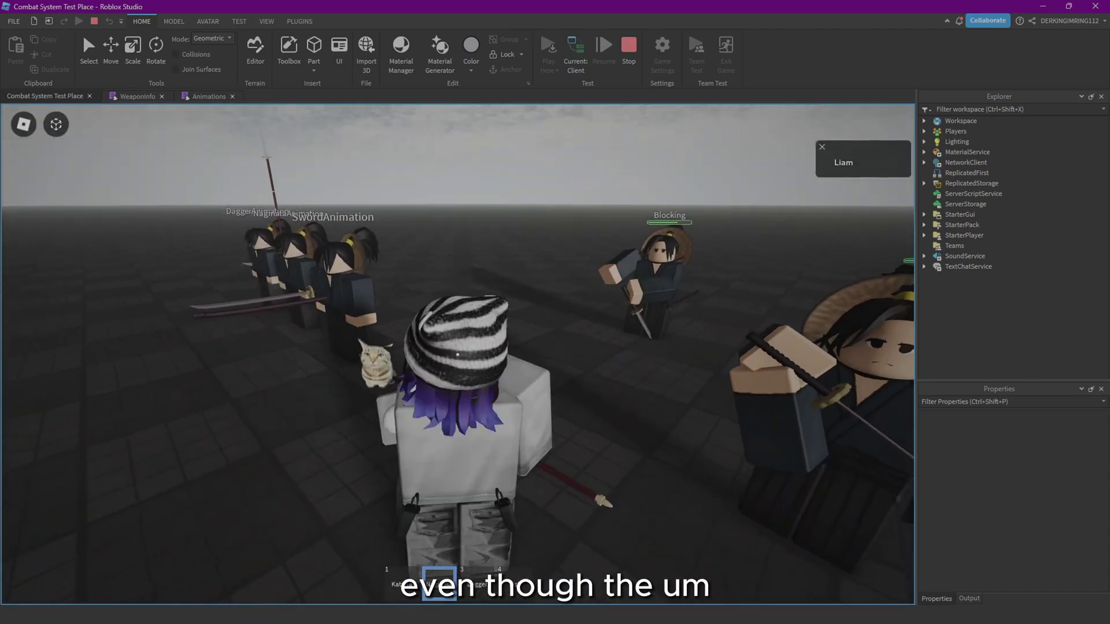
{"action": "scroll", "coordinate": [462, 360], "scroll_direction": "down", "scroll_amount": 3}
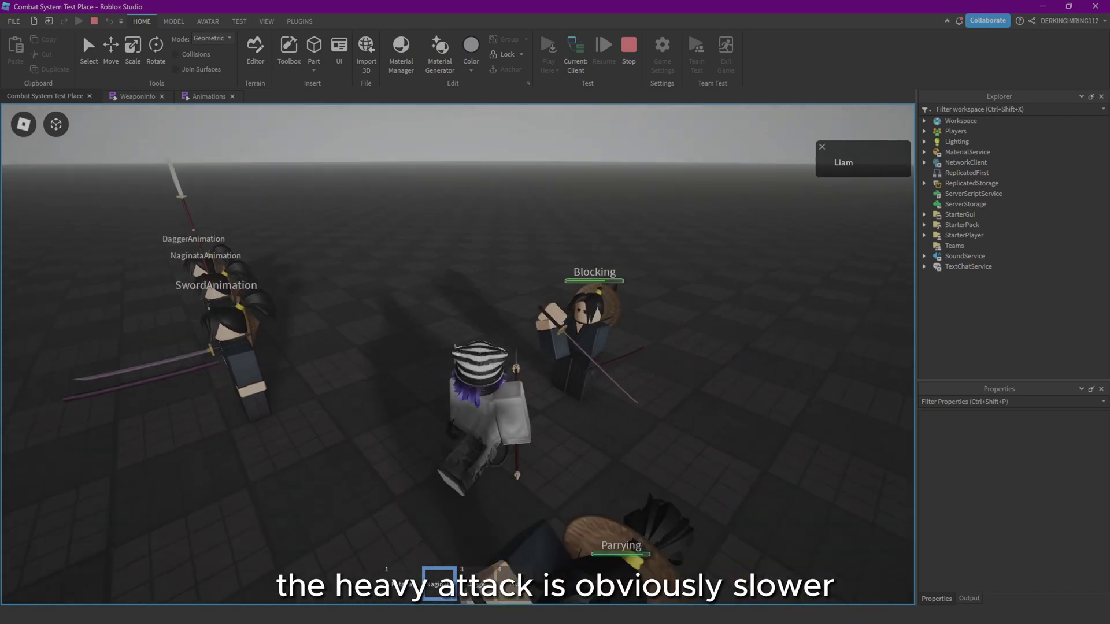
{"action": "scroll", "coordinate": [488, 354], "scroll_direction": "up", "scroll_amount": 2}
{"action": "right_click_drag", "start_coordinate": [488, 355], "coordinate": [493, 295]}
{"action": "key", "text": "w"}
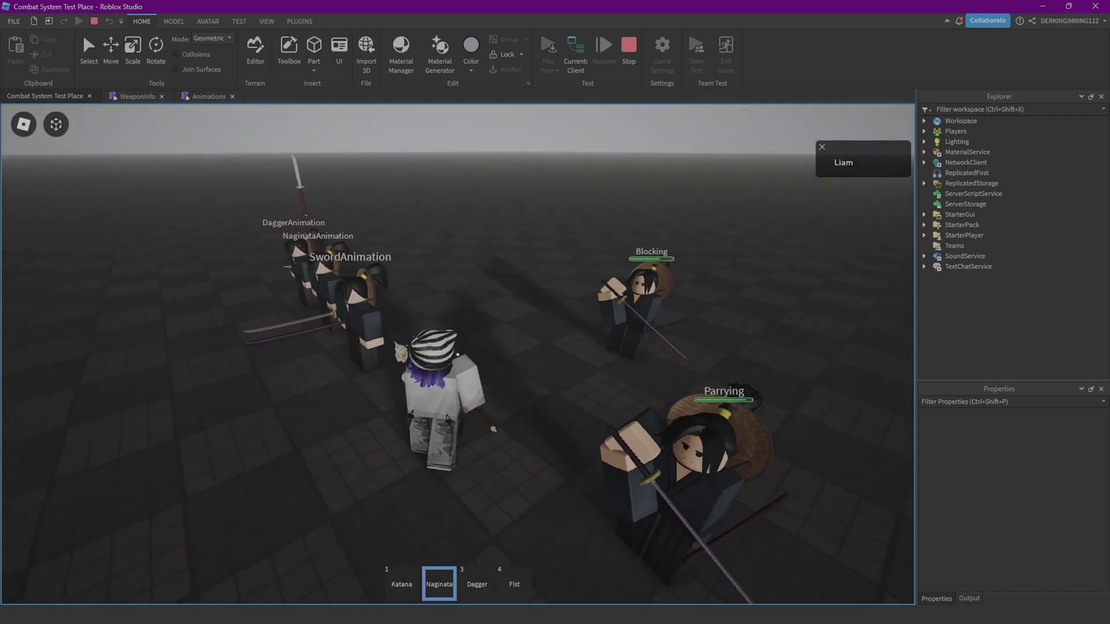
{"action": "right_click_drag", "start_coordinate": [493, 429], "coordinate": [459, 360]}
{"action": "key", "text": "w"}
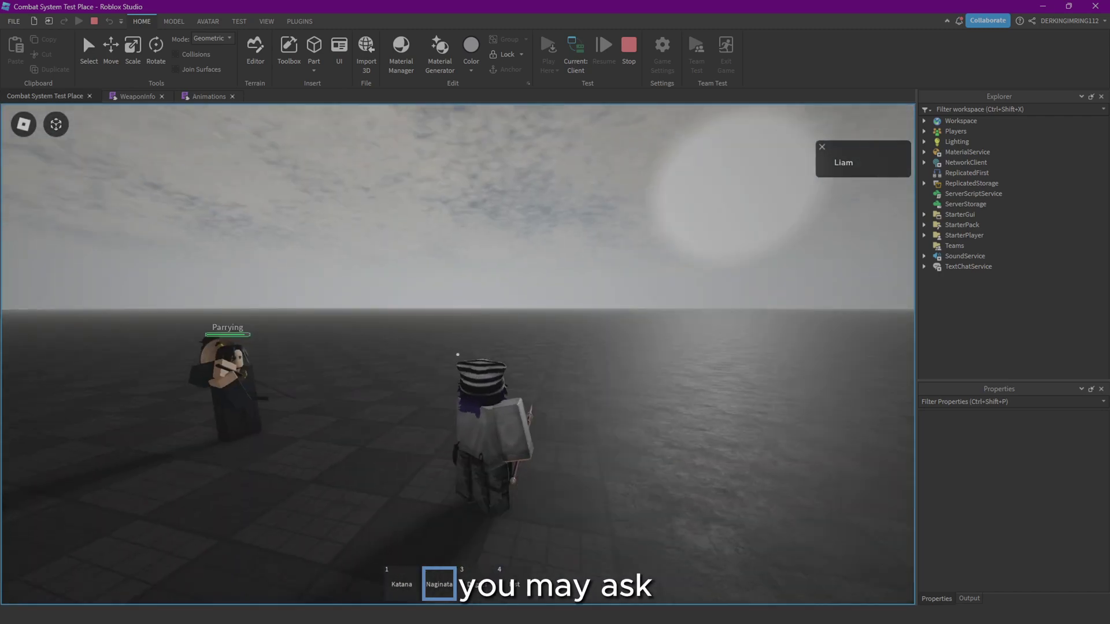
- Put away the Naginata and move the character into open space facing the dummies
{"action": "key", "text": "2"}
{"action": "key", "text": "s"}
{"action": "right_click_drag", "start_coordinate": [457, 354], "coordinate": [453, 333]}
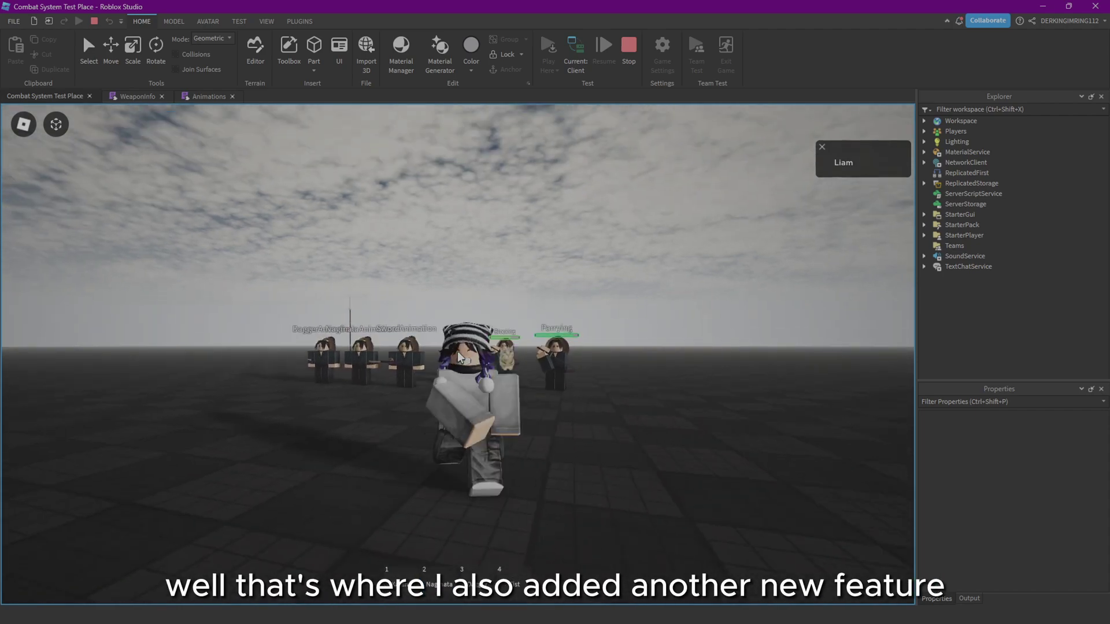
{"action": "scroll", "coordinate": [457, 354], "scroll_direction": "up", "scroll_amount": 3}
{"action": "scroll", "coordinate": [457, 354], "scroll_direction": "up", "scroll_amount": 3}
{"action": "scroll", "coordinate": [457, 354], "scroll_direction": "down", "scroll_amount": 5}
{"action": "key", "text": "shift"}
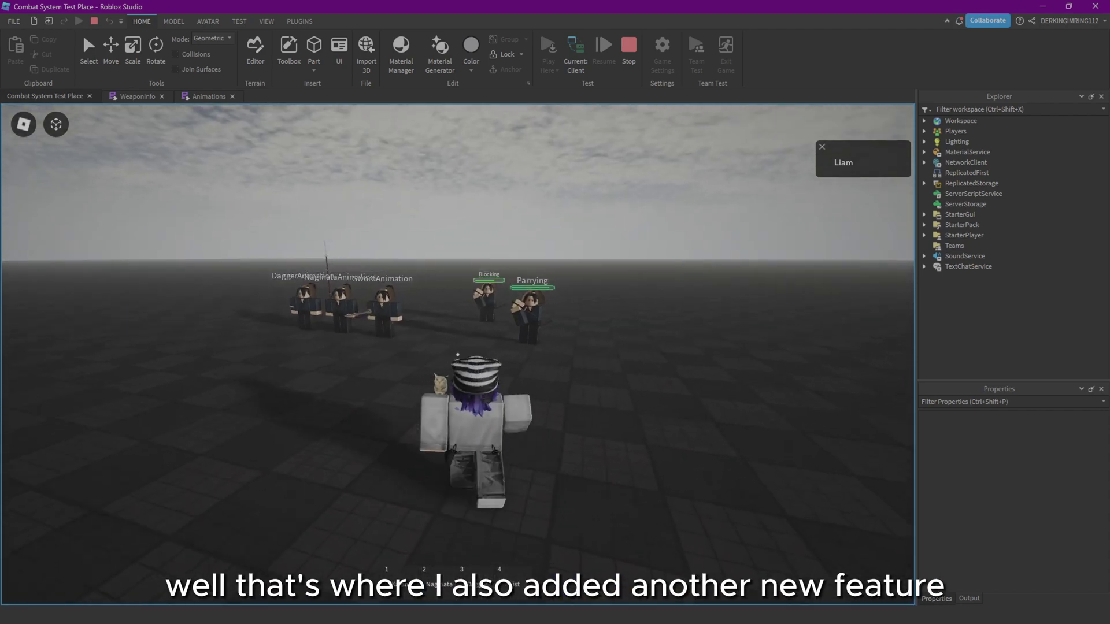
{"action": "key", "text": "d"}
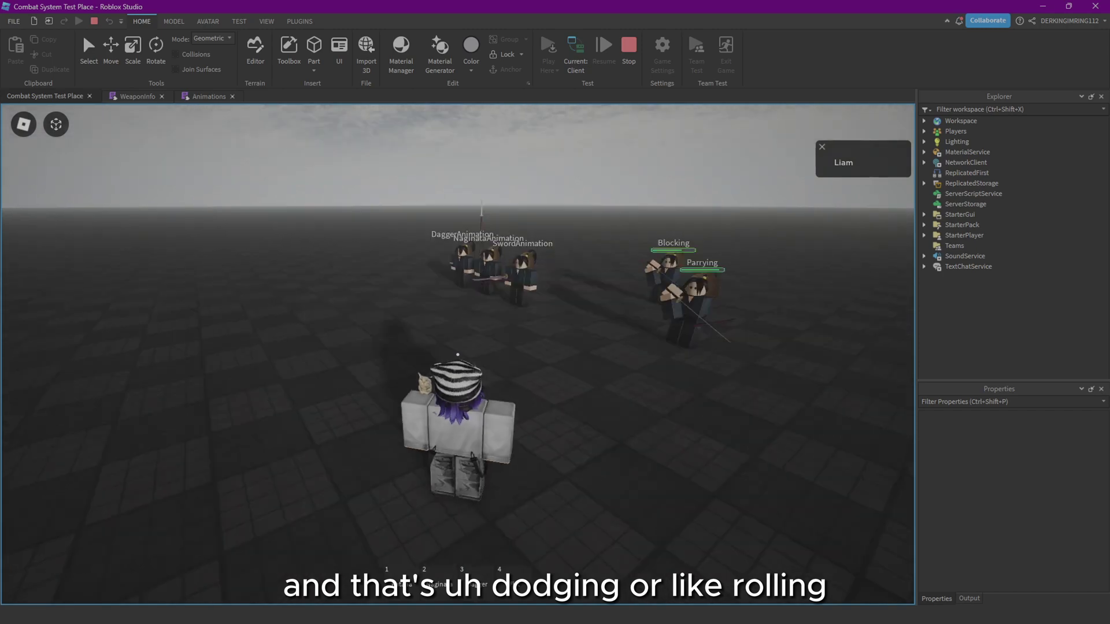
- Demonstrate dodging by rolling the character left, right, forward and backward
{"action": "key", "text": "a"}
{"action": "key", "text": "q"}
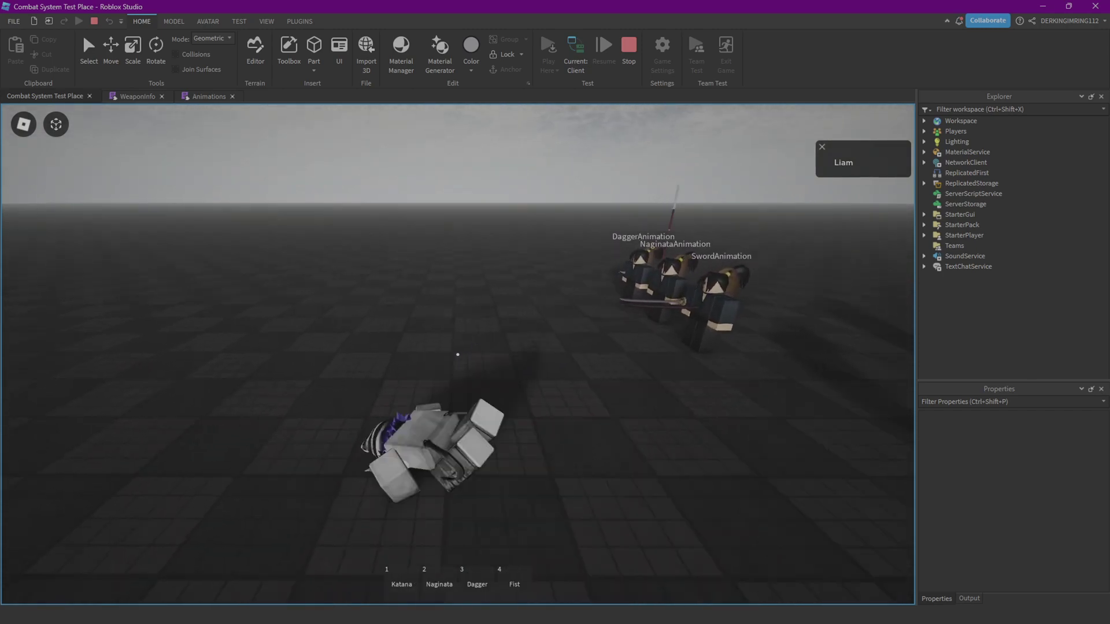
{"action": "right_click_drag", "start_coordinate": [457, 354], "coordinate": [469, 331]}
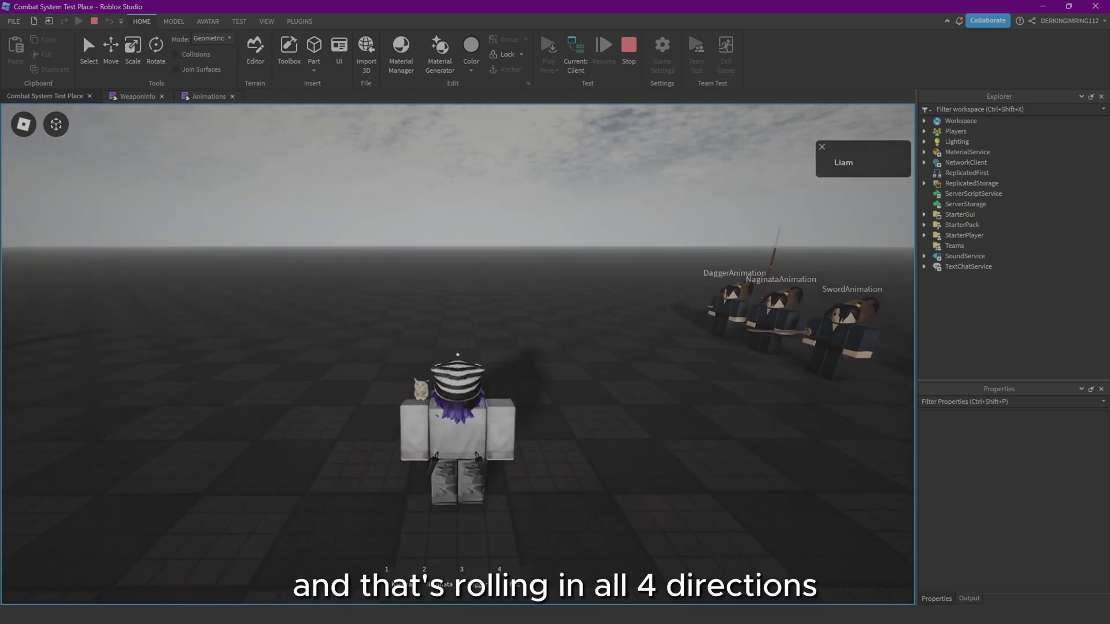
{"action": "key", "text": "d"}
{"action": "key", "text": "q"}
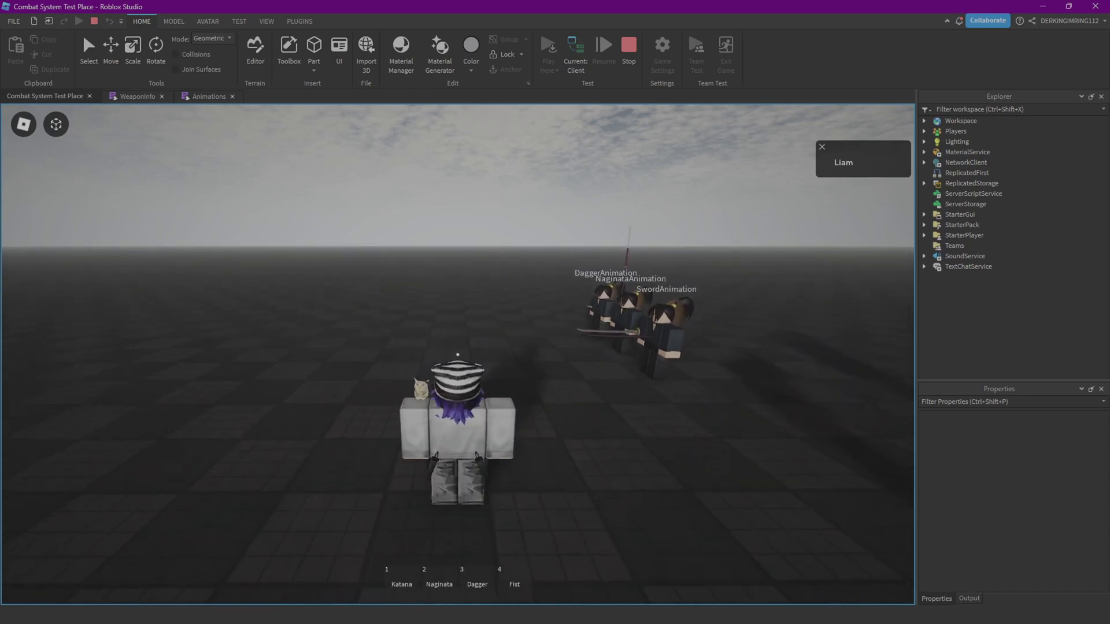
{"action": "key", "text": "w"}
{"action": "key", "text": "q"}
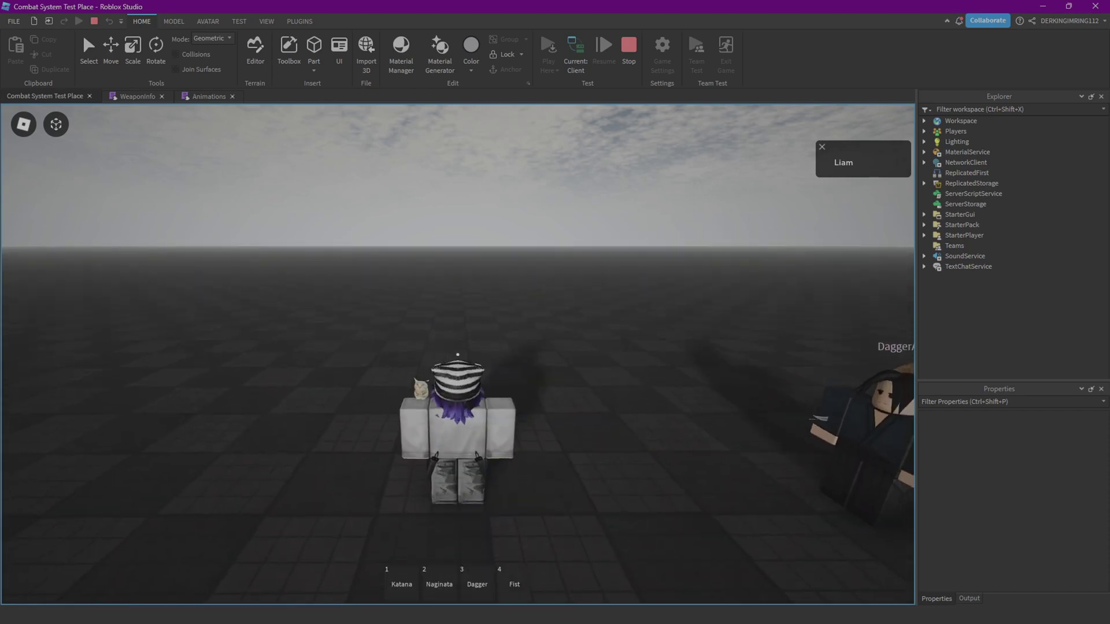
{"action": "key", "text": "s"}
{"action": "key", "text": "q"}
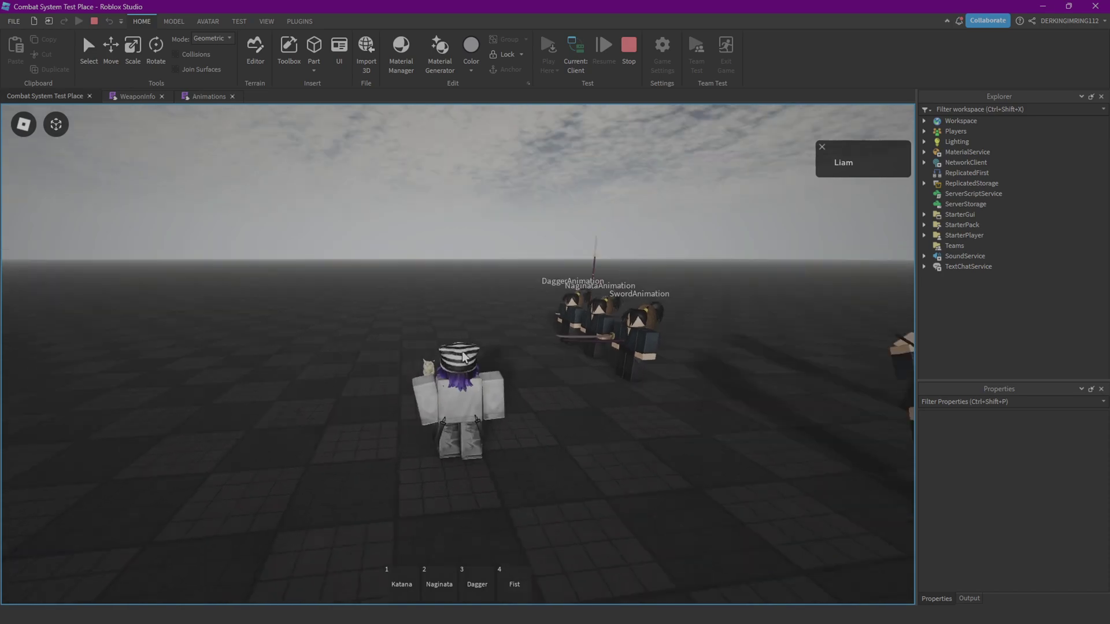
- Run up to the Blocking dummy, attack it with the Dagger, and move away from it
{"action": "right_click_drag", "start_coordinate": [463, 355], "coordinate": [457, 354]}
{"action": "key", "text": "w"}
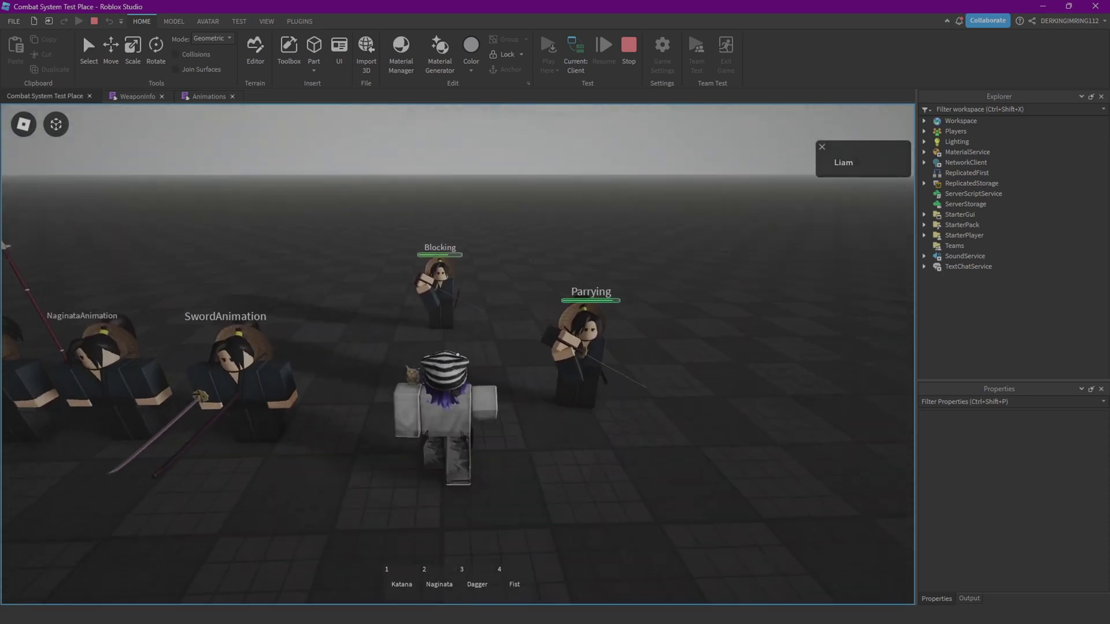
{"action": "key", "text": "w"}
{"action": "key", "text": "w"}
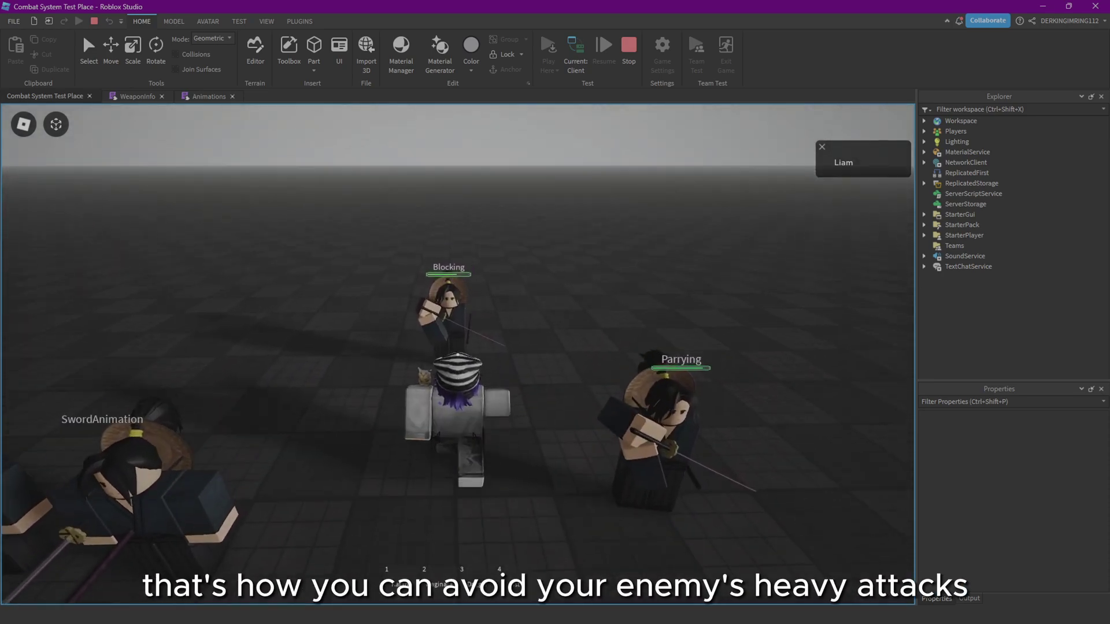
{"action": "left_click", "coordinate": [458, 354]}
{"action": "right_click", "coordinate": [458, 355]}
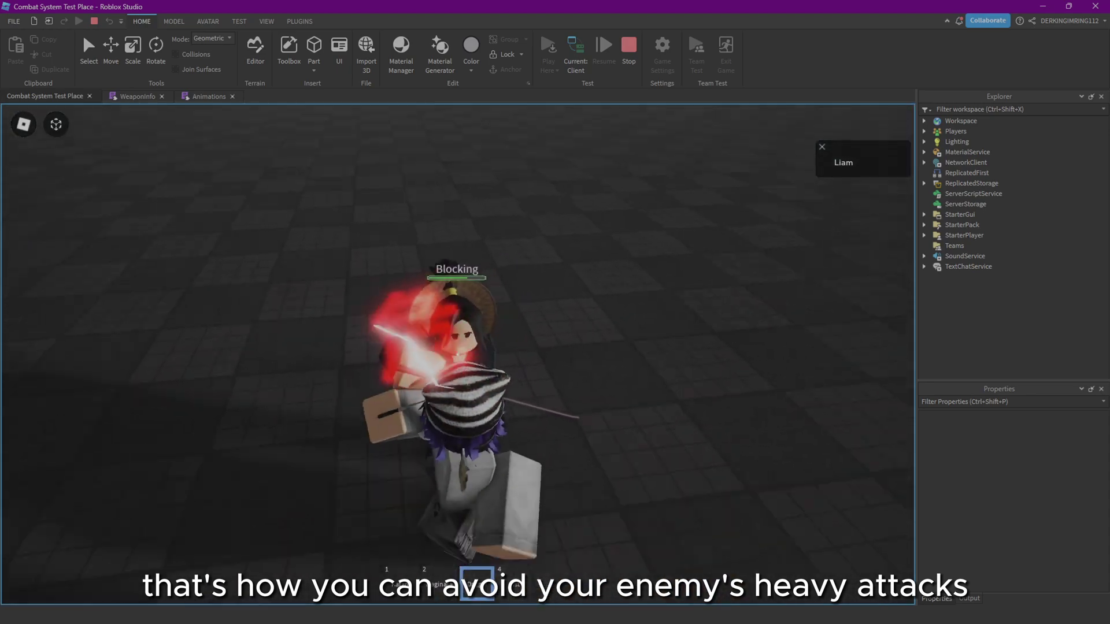
{"action": "key", "text": "s"}
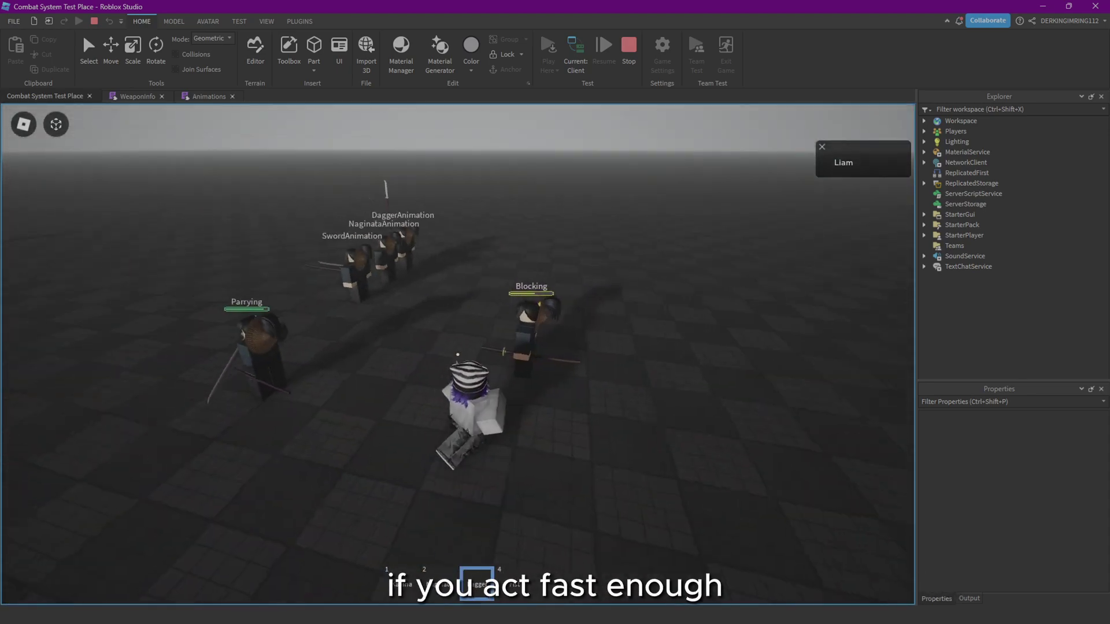
{"action": "key", "text": "w"}
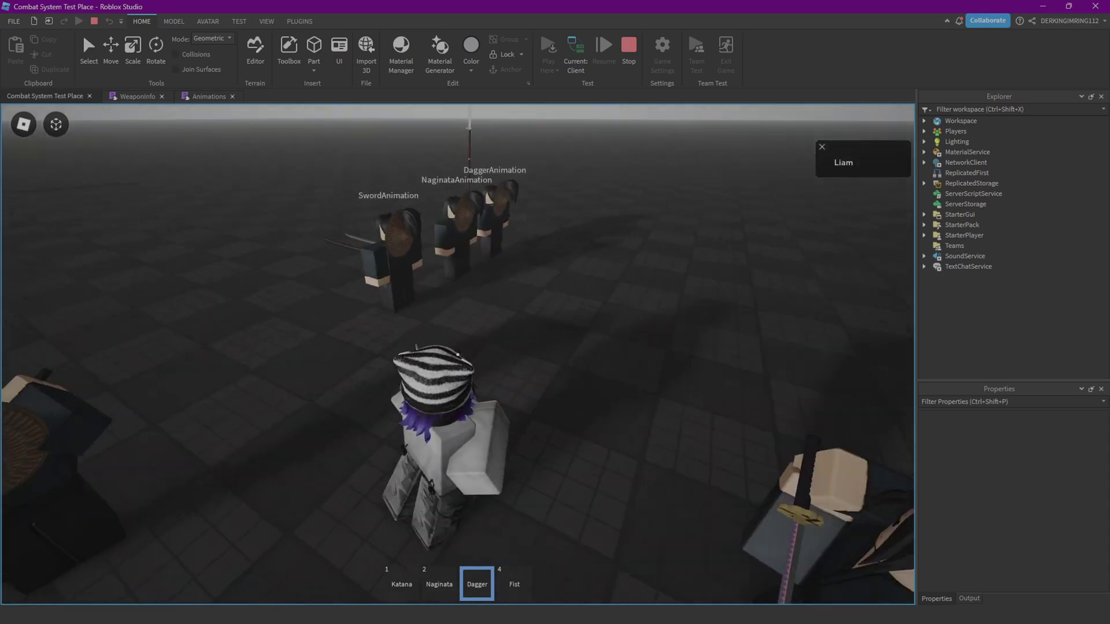
- Put away the Dagger, move the character past the animation dummies, and end the play test
{"action": "key", "text": "3"}
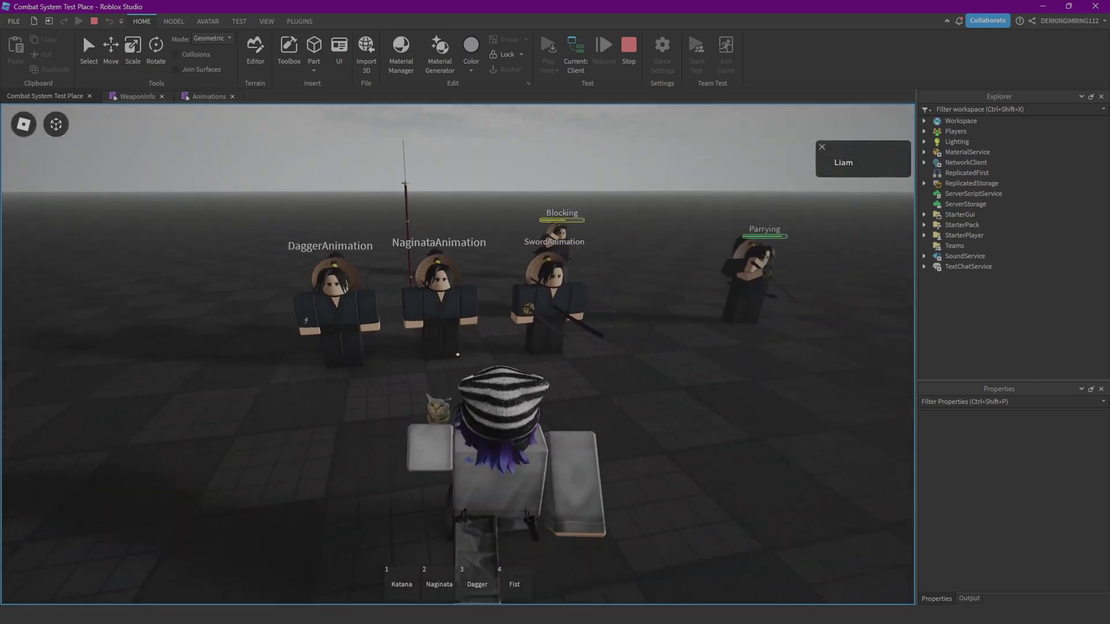
{"action": "key", "text": "w"}
{"action": "key", "text": "shift"}
{"action": "key", "text": "s"}
{"action": "scroll", "coordinate": [463, 349], "scroll_direction": "down", "scroll_amount": 5}
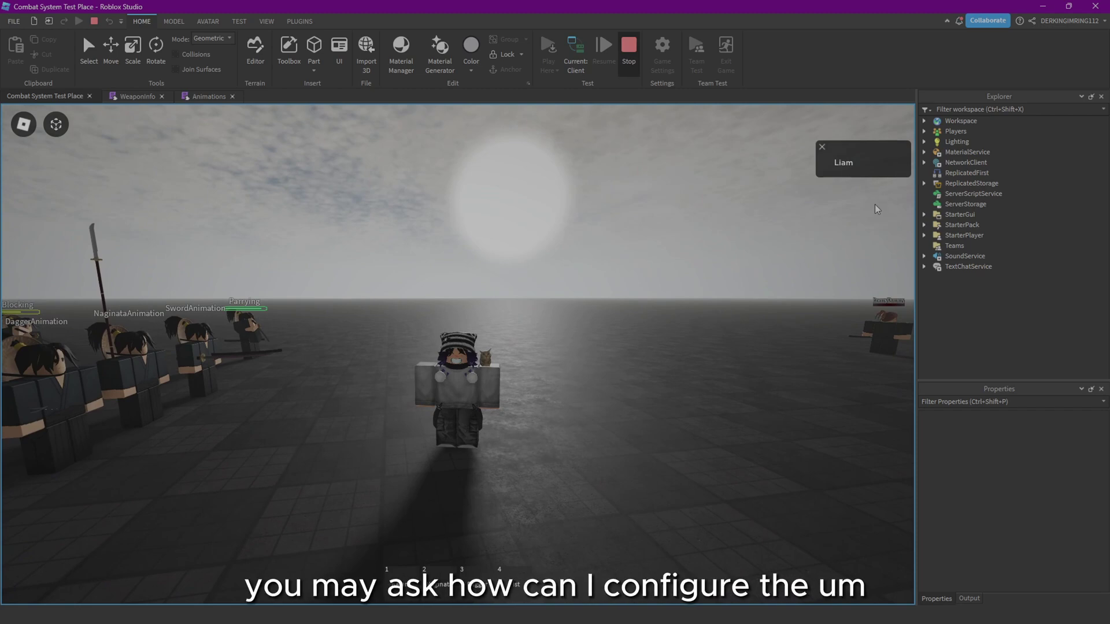
{"action": "key", "text": "shift+F5"}
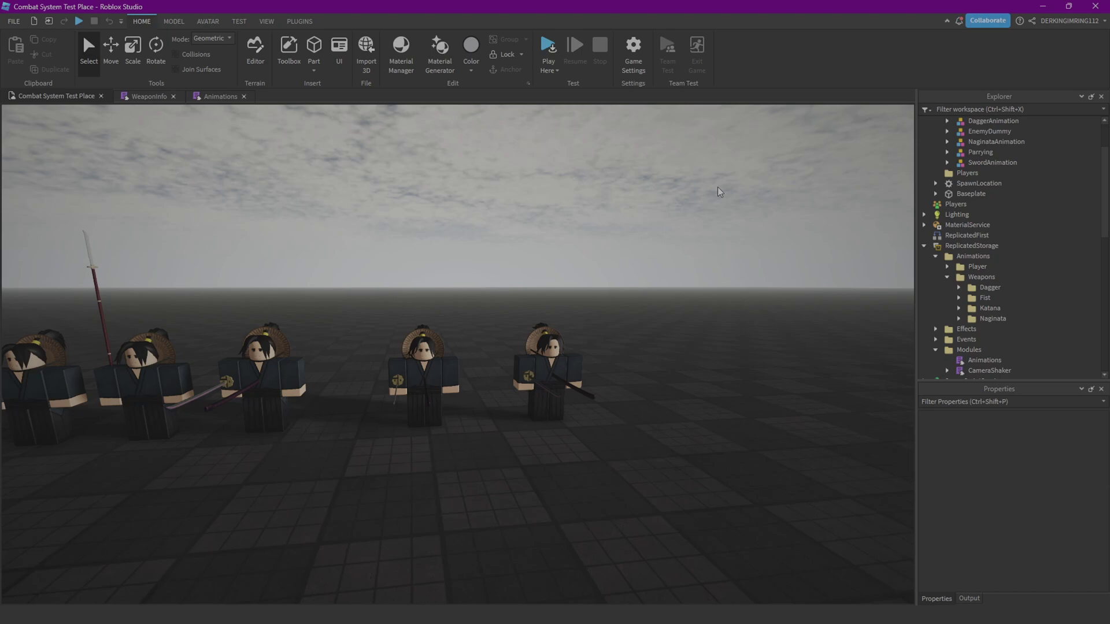
- Open the CombatClient script in StarterPlayerScripts
{"action": "right_click_drag", "start_coordinate": [636, 255], "coordinate": [636, 255]}
{"action": "key", "text": "s"}
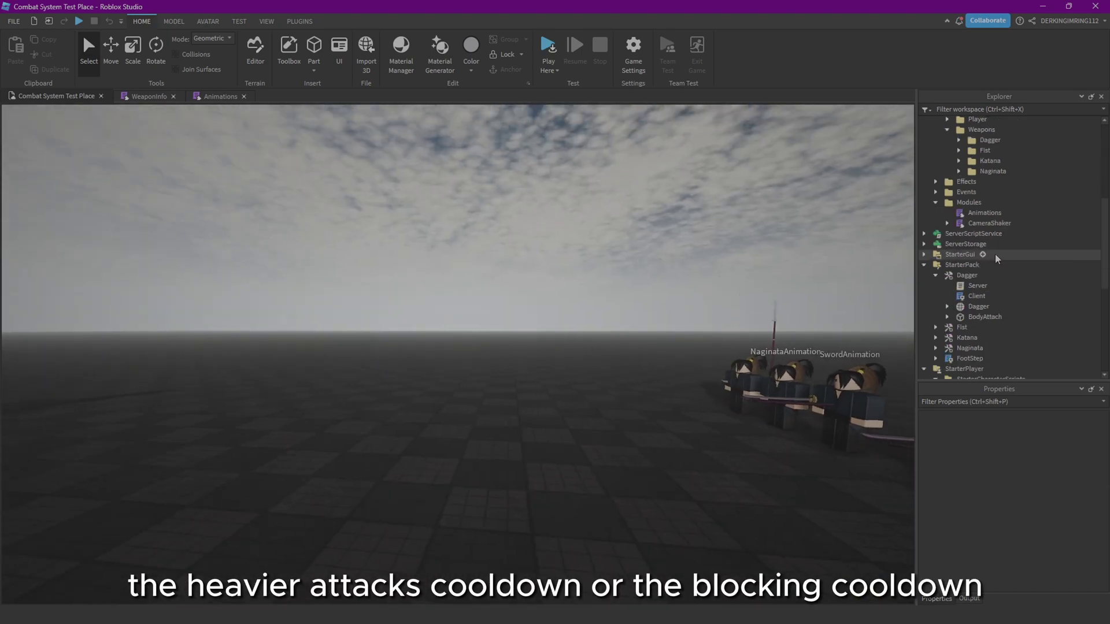
{"action": "scroll", "coordinate": [990, 259], "scroll_direction": "down", "scroll_amount": 7}
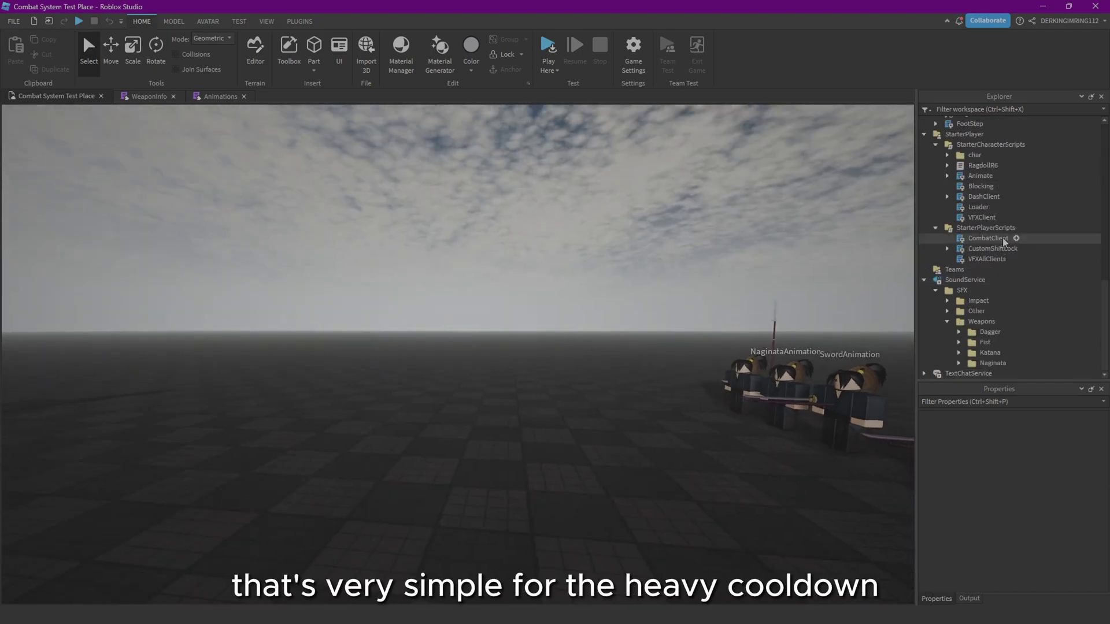
{"action": "right_click_drag", "start_coordinate": [519, 248], "coordinate": [528, 251]}
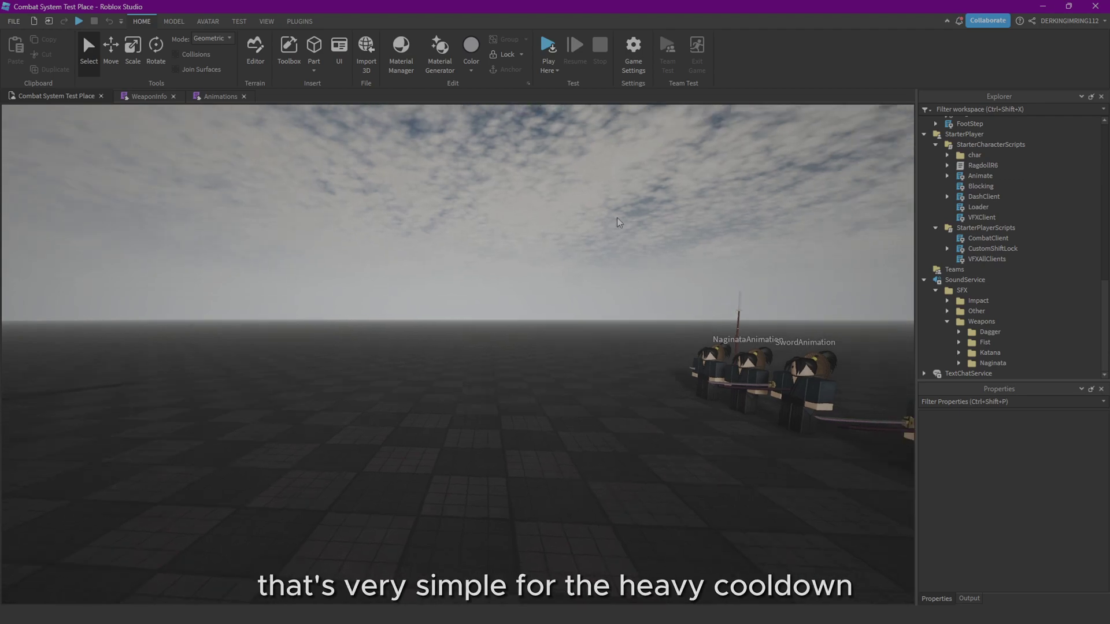
{"action": "double_click", "coordinate": [979, 239]}
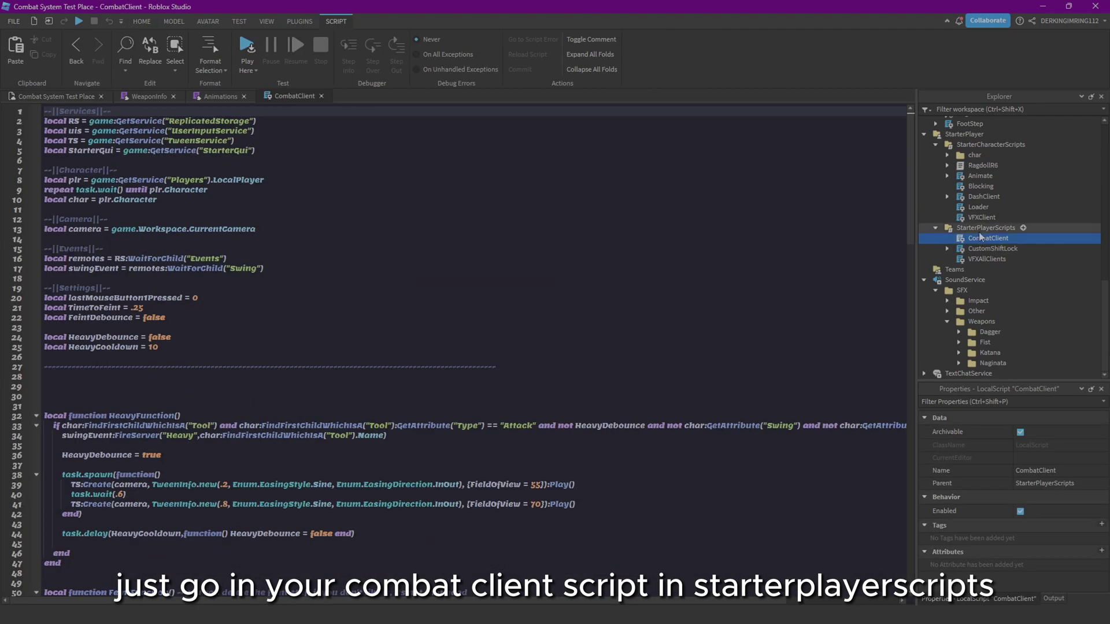
- Examine the HeavyCooldown and TimeToFeint variables in the Settings section of the CombatClient script
{"action": "left_click", "coordinate": [173, 347]}
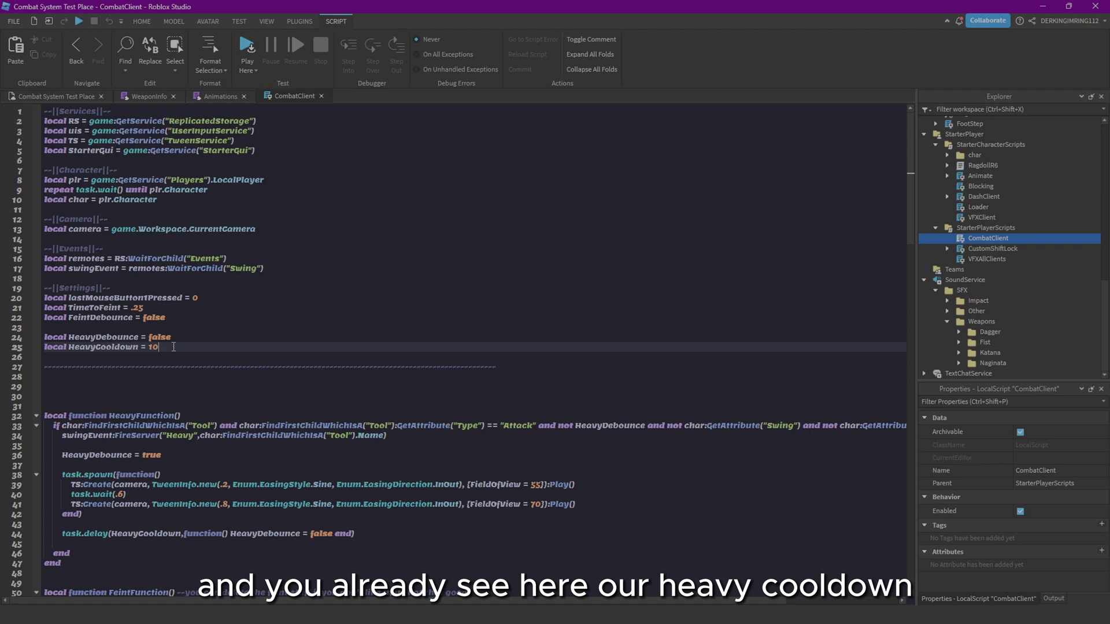
{"action": "double_click", "coordinate": [85, 347]}
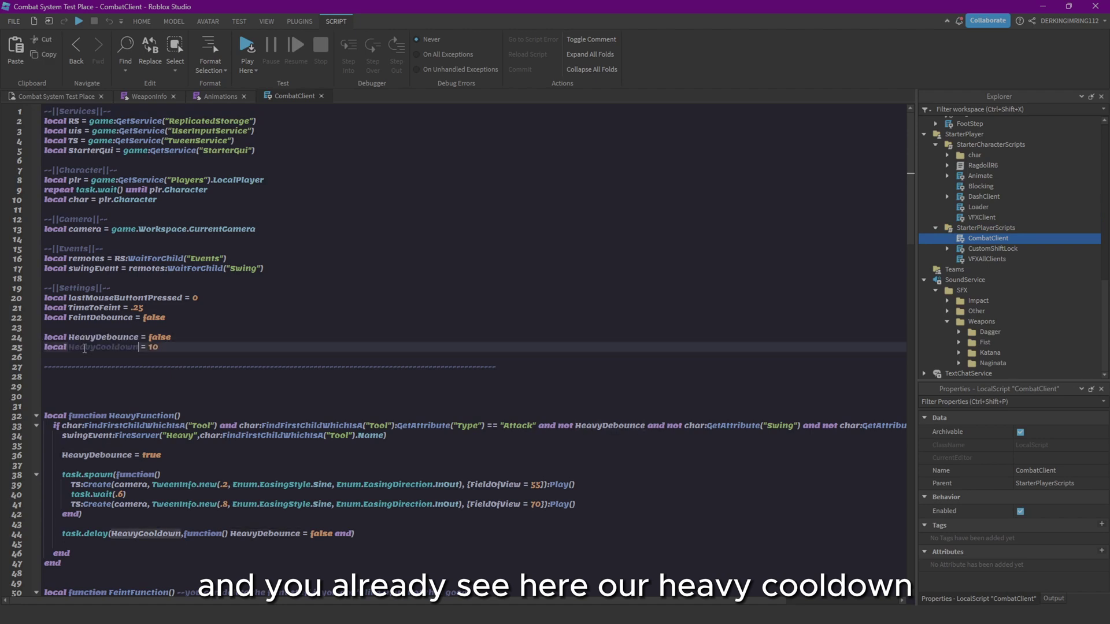
{"action": "left_click_drag", "start_coordinate": [166, 347], "coordinate": [69, 349]}
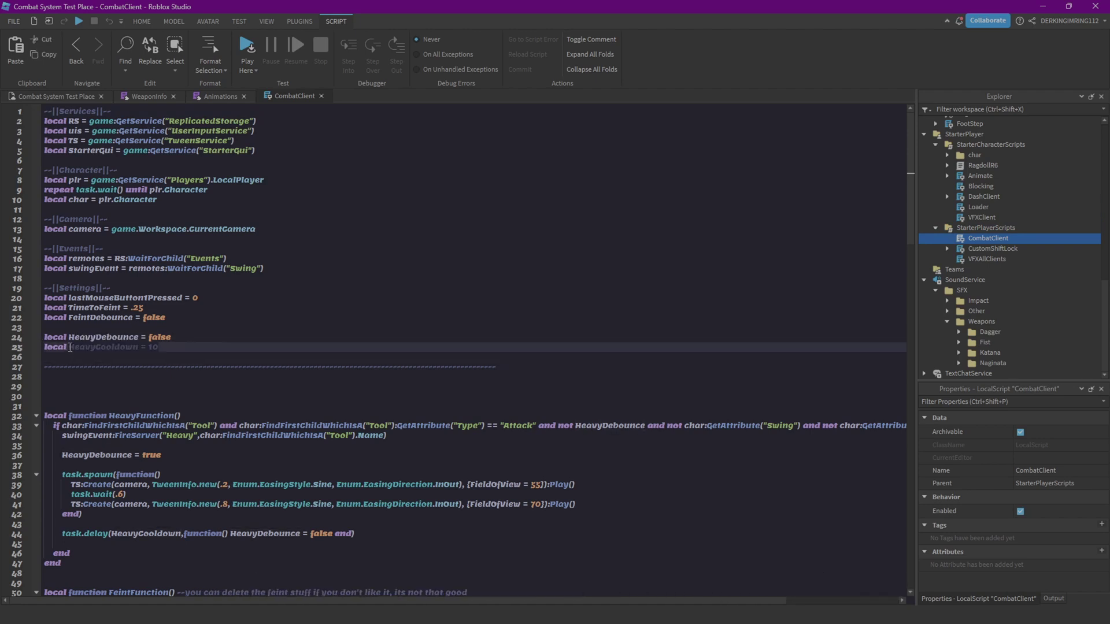
{"action": "left_click", "coordinate": [69, 348]}
{"action": "left_click", "coordinate": [159, 309]}
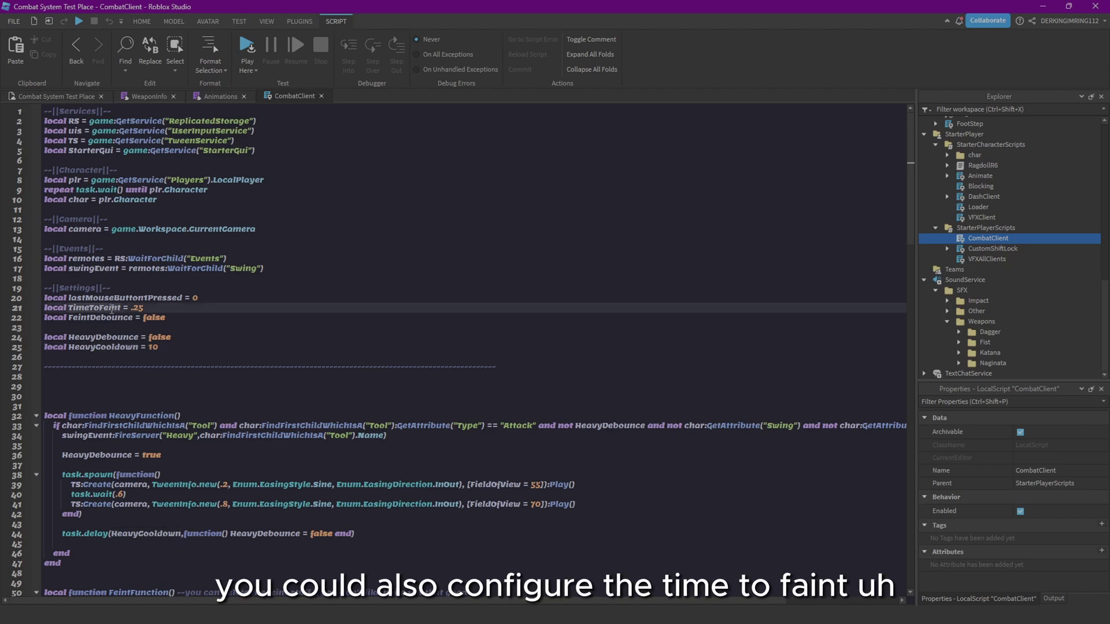
{"action": "scroll", "coordinate": [143, 307], "scroll_direction": "down", "scroll_amount": 3}
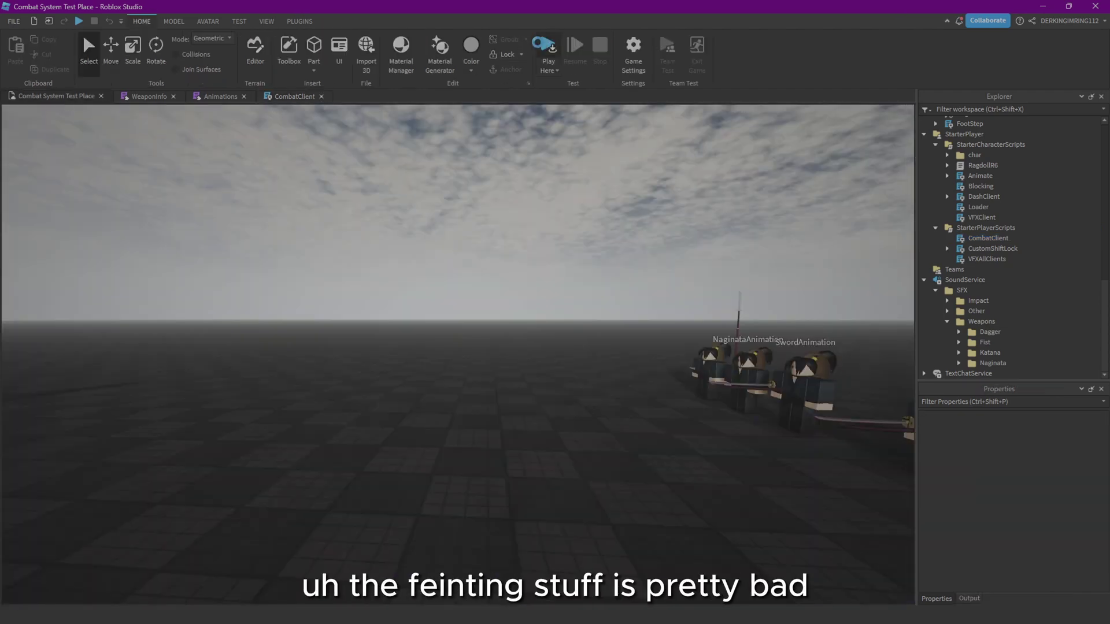
- Start a new play test and equip the character with the Katana
{"action": "left_click", "coordinate": [538, 55]}
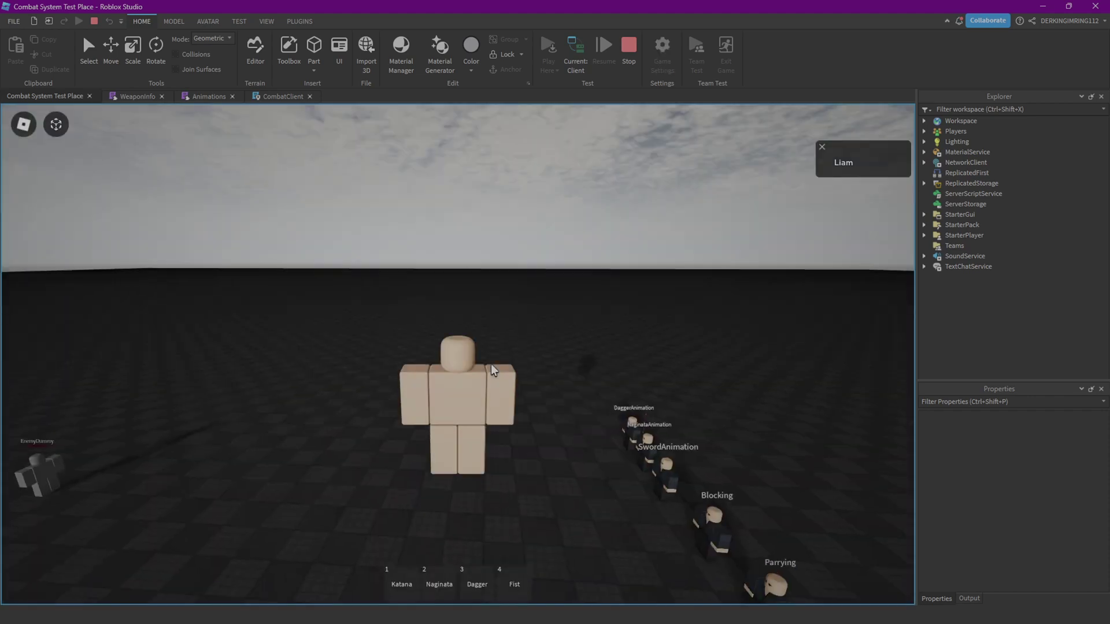
{"action": "right_click_drag", "start_coordinate": [505, 328], "coordinate": [508, 320]}
{"action": "key", "text": "d"}
{"action": "key", "text": "3"}
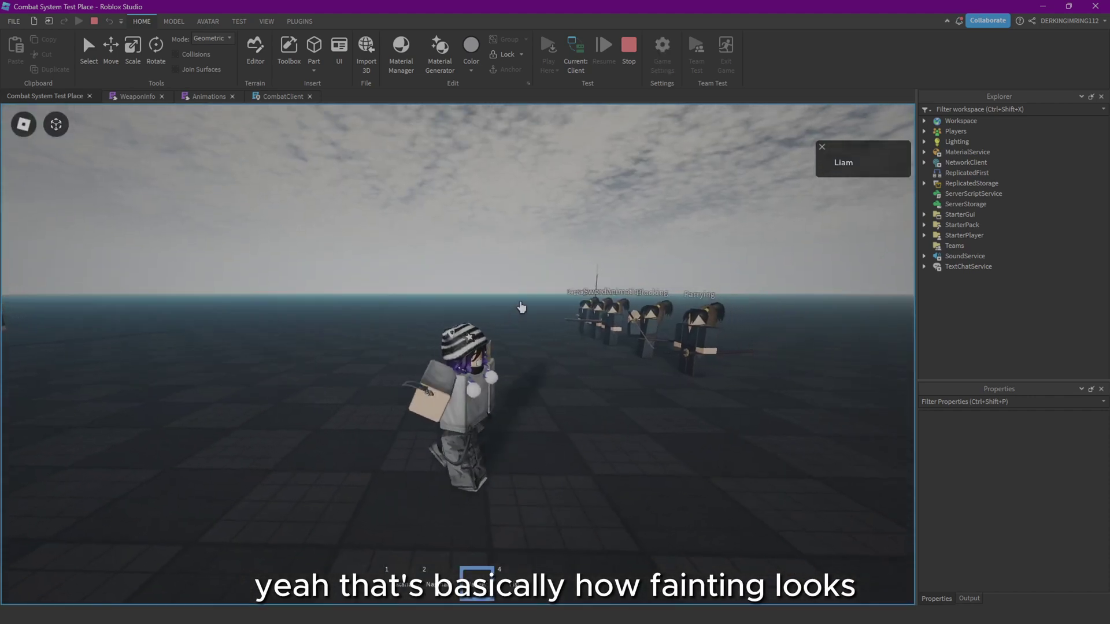
{"action": "key", "text": "1"}
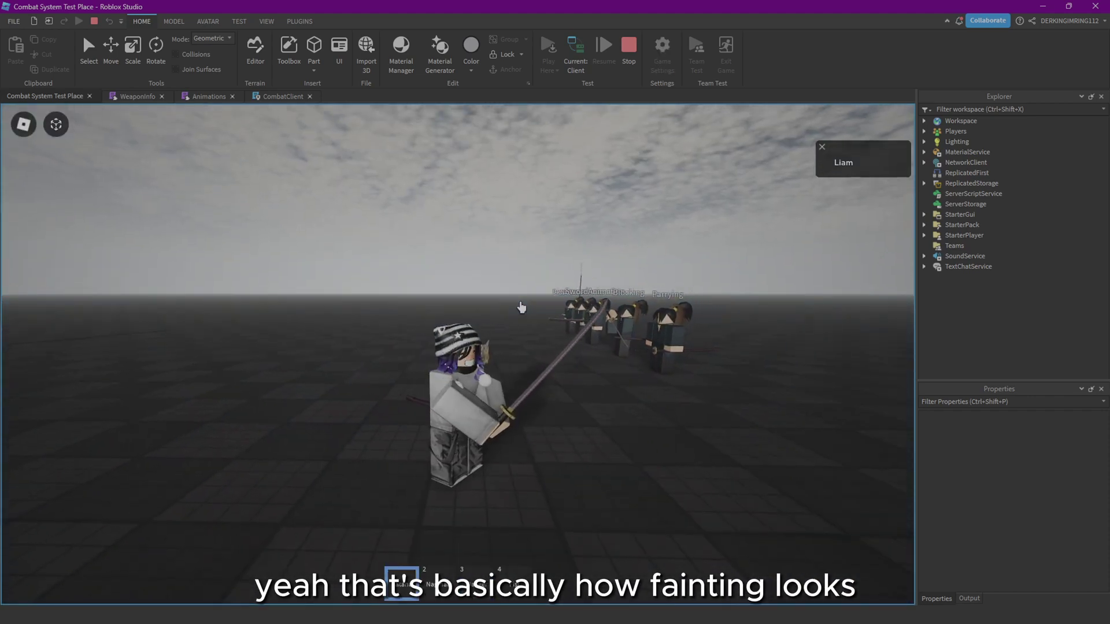
- Feint three attacks in a row with the Katana, and end the play test
{"action": "left_click", "coordinate": [521, 307]}
{"action": "right_click", "coordinate": [521, 307]}
{"action": "left_click", "coordinate": [521, 308]}
{"action": "right_click", "coordinate": [522, 308]}
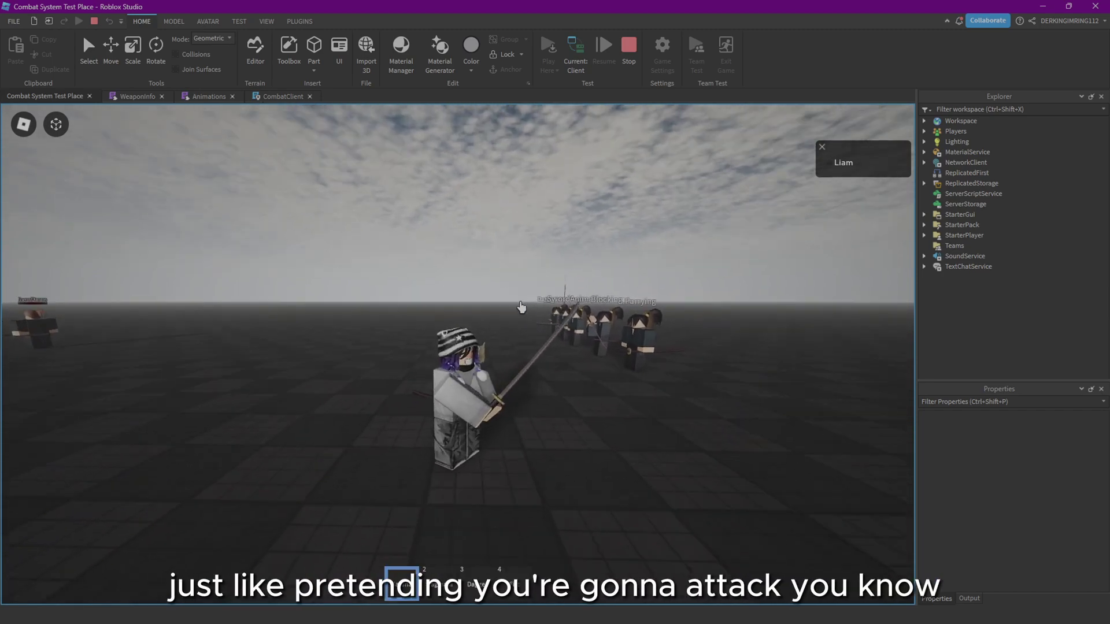
{"action": "left_click", "coordinate": [521, 308]}
{"action": "right_click", "coordinate": [521, 307]}
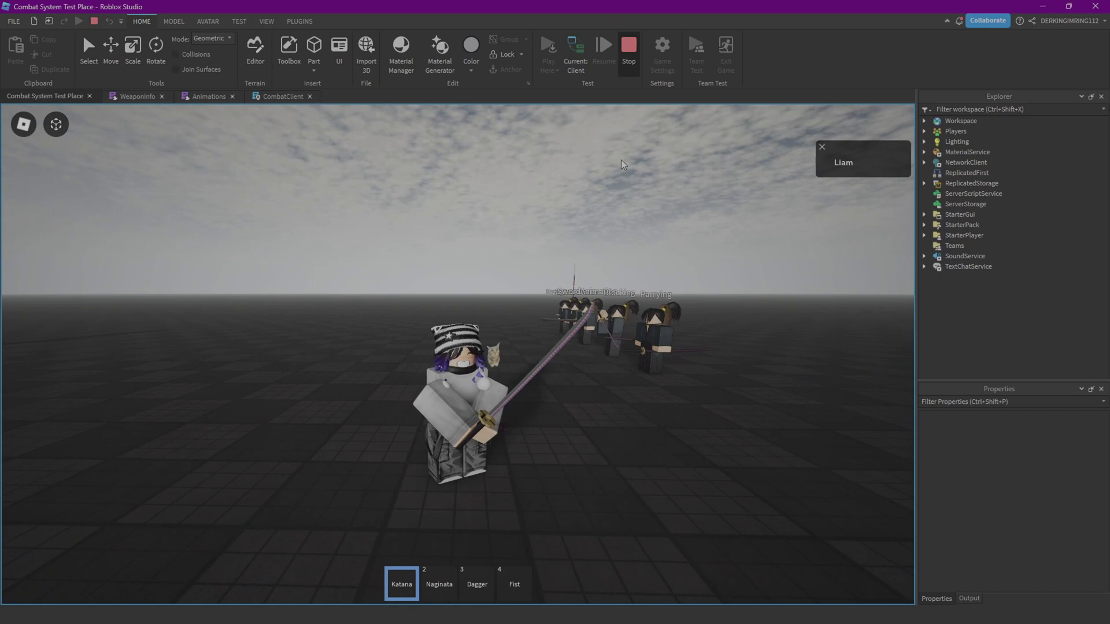
{"action": "key", "text": "shift+F5"}
- Look over the heavy attack and feint functions in the CombatClient script, and return to the 3D view
{"action": "left_click", "coordinate": [273, 100]}
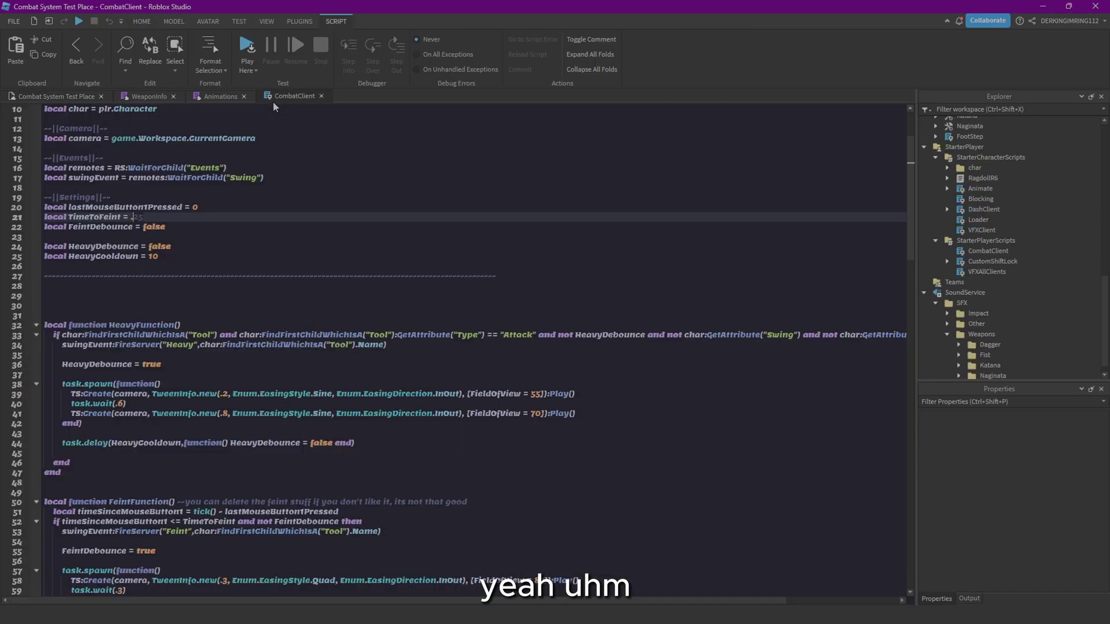
{"action": "left_click", "coordinate": [233, 288]}
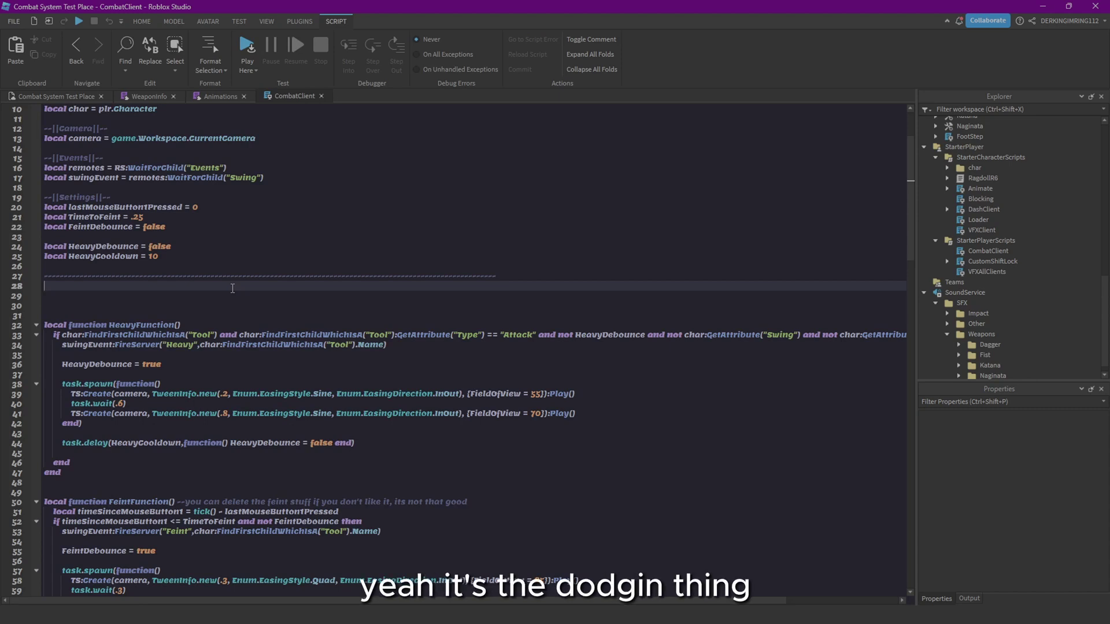
{"action": "left_click", "coordinate": [76, 305]}
{"action": "scroll", "coordinate": [81, 324], "scroll_direction": "down", "scroll_amount": 8}
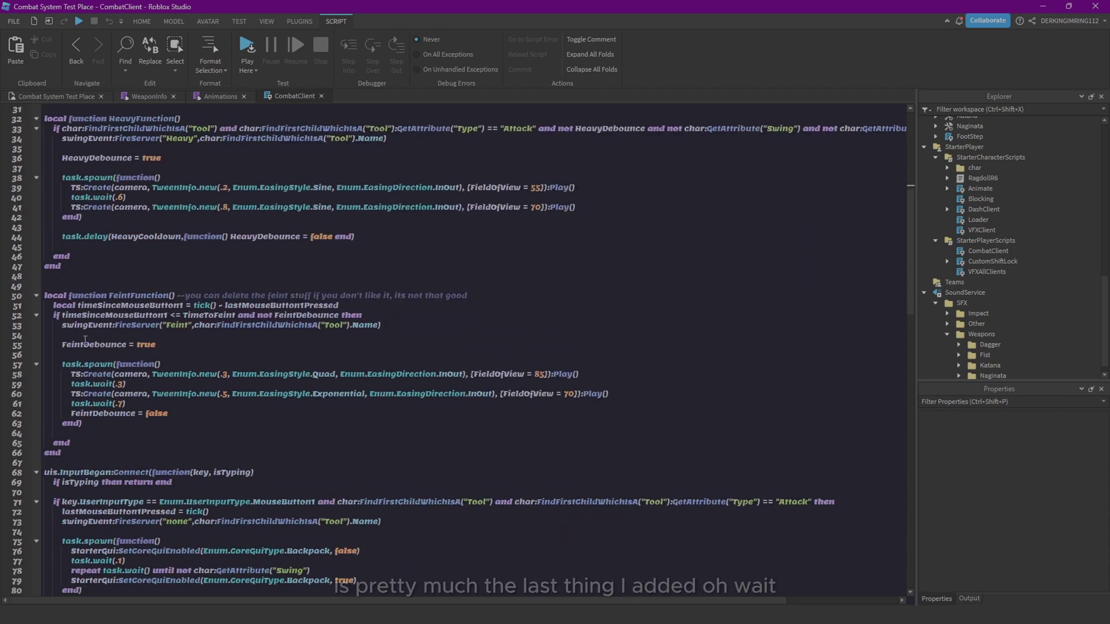
{"action": "scroll", "coordinate": [85, 339], "scroll_direction": "up", "scroll_amount": 3}
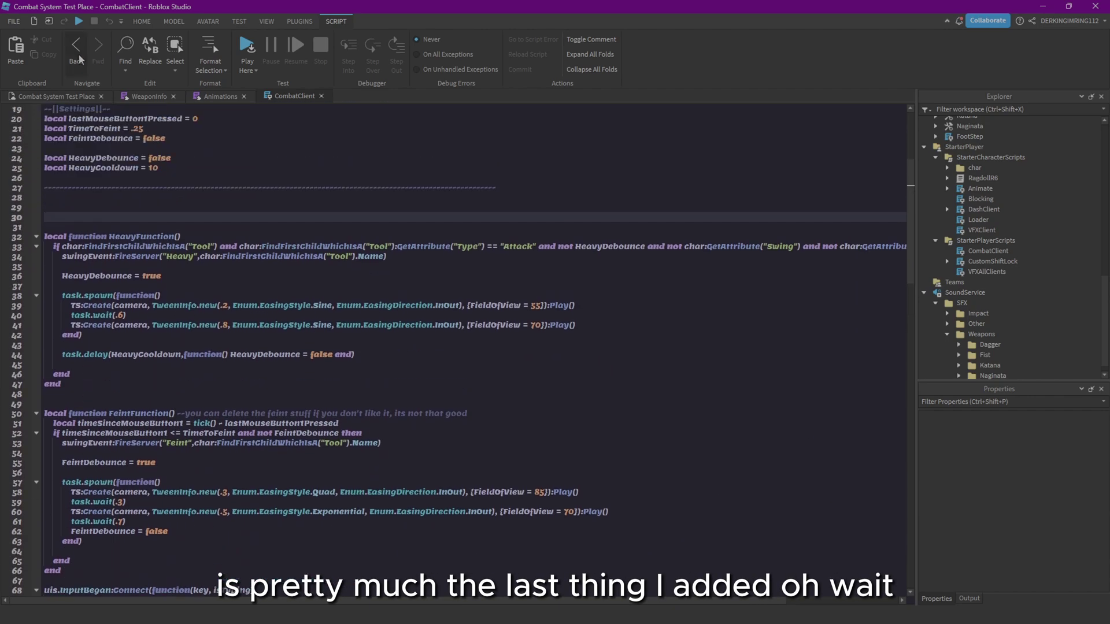
{"action": "left_click", "coordinate": [56, 96]}
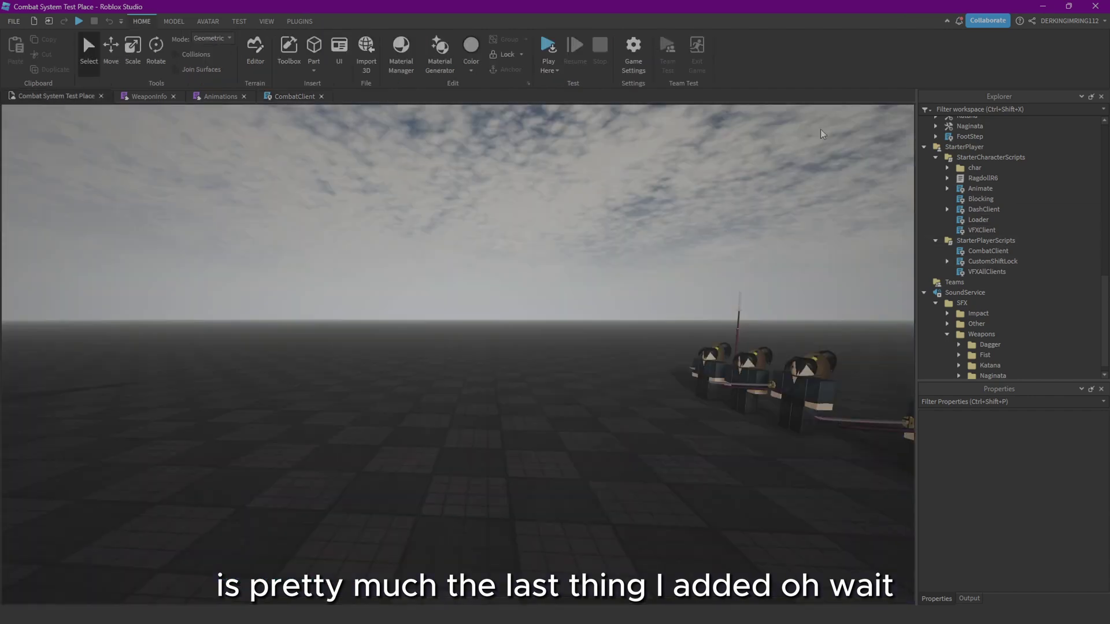
- Open the DashClient script and its child Dash server script, and look over the dash velocity code
{"action": "double_click", "coordinate": [978, 209]}
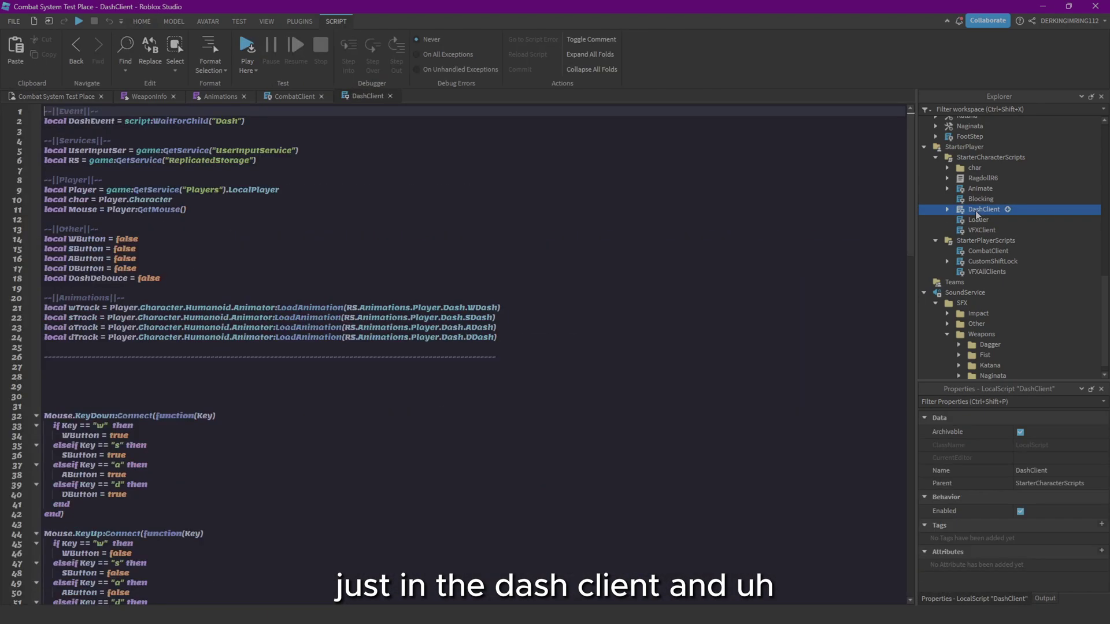
{"action": "left_click", "coordinate": [947, 209]}
{"action": "left_click", "coordinate": [959, 219]}
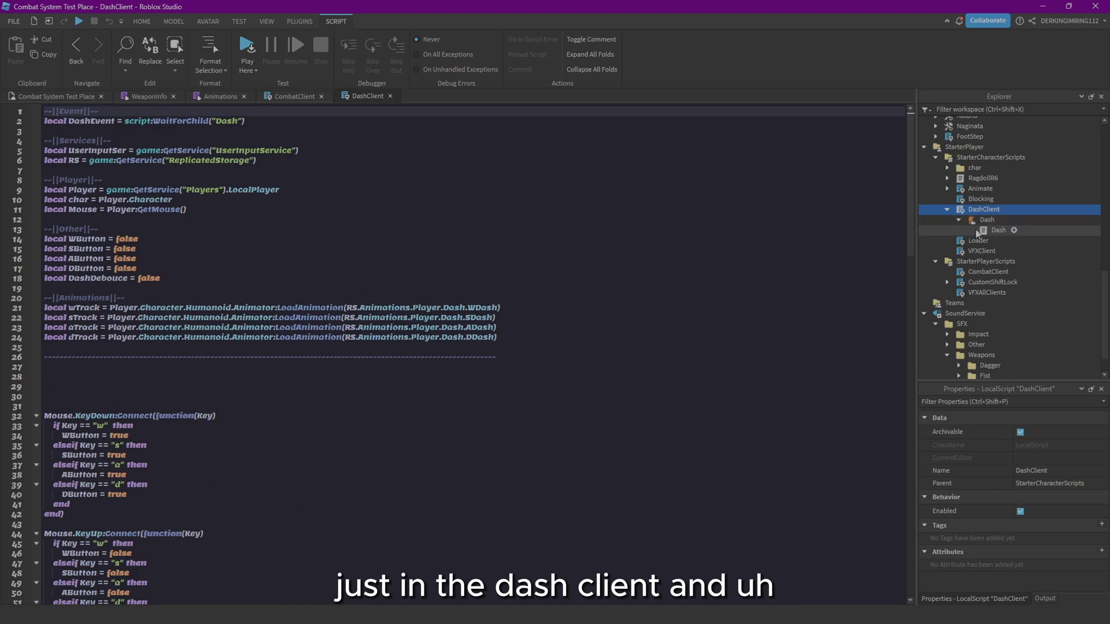
{"action": "double_click", "coordinate": [997, 230]}
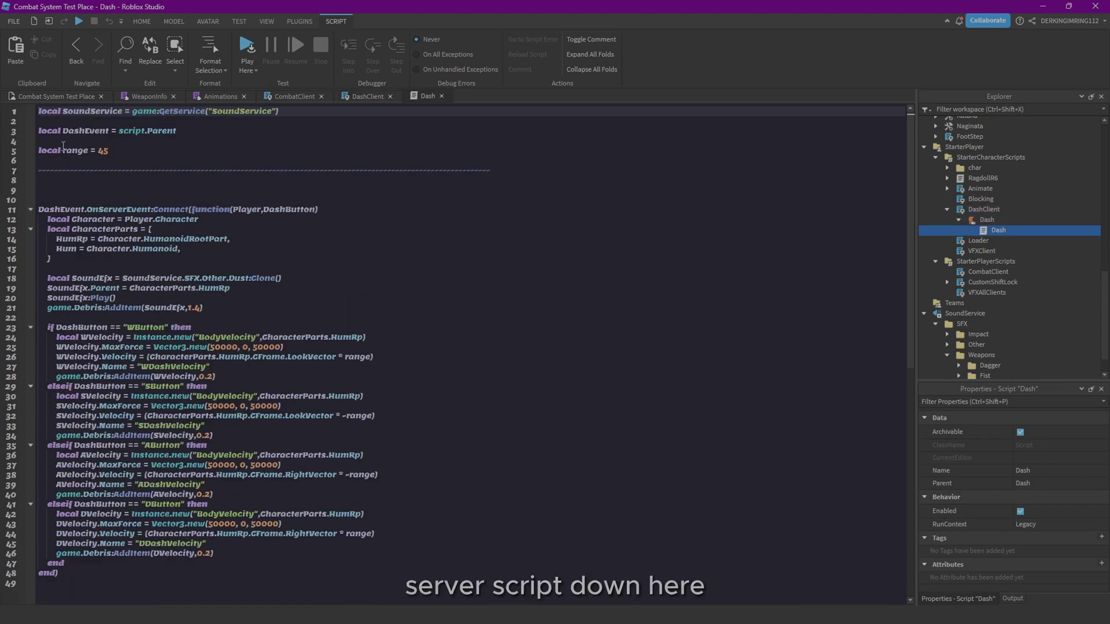
{"action": "scroll", "coordinate": [261, 257], "scroll_direction": "down", "scroll_amount": 4}
{"action": "left_click", "coordinate": [353, 106]}
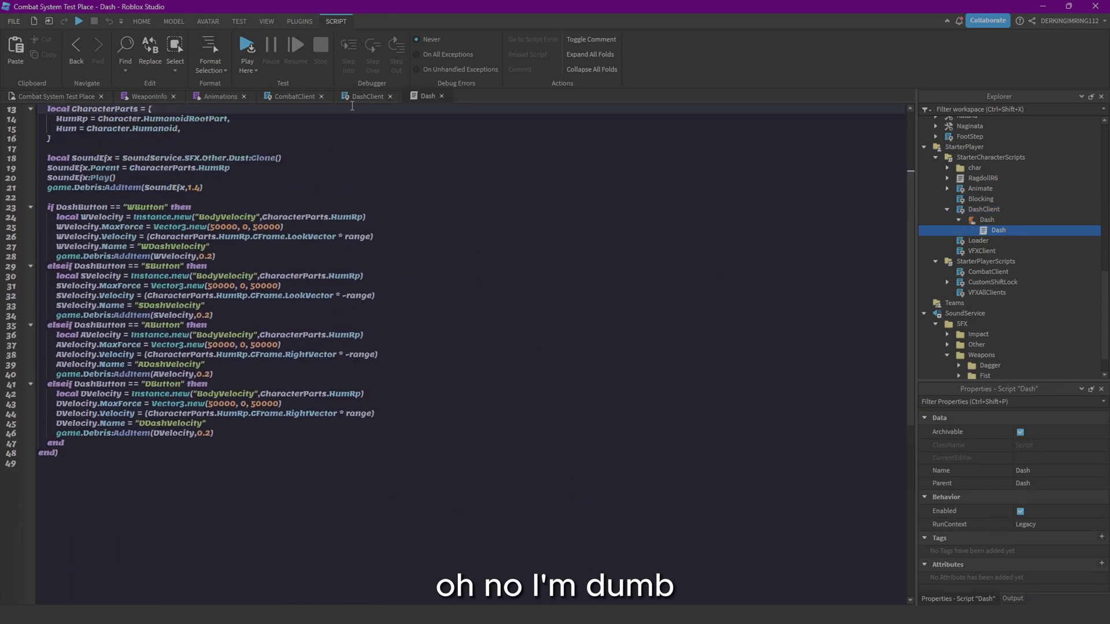
- Move the "local Cooldown = 2" line in DashClient from above the InputBegan function to below the animation variables
{"action": "left_click", "coordinate": [352, 100]}
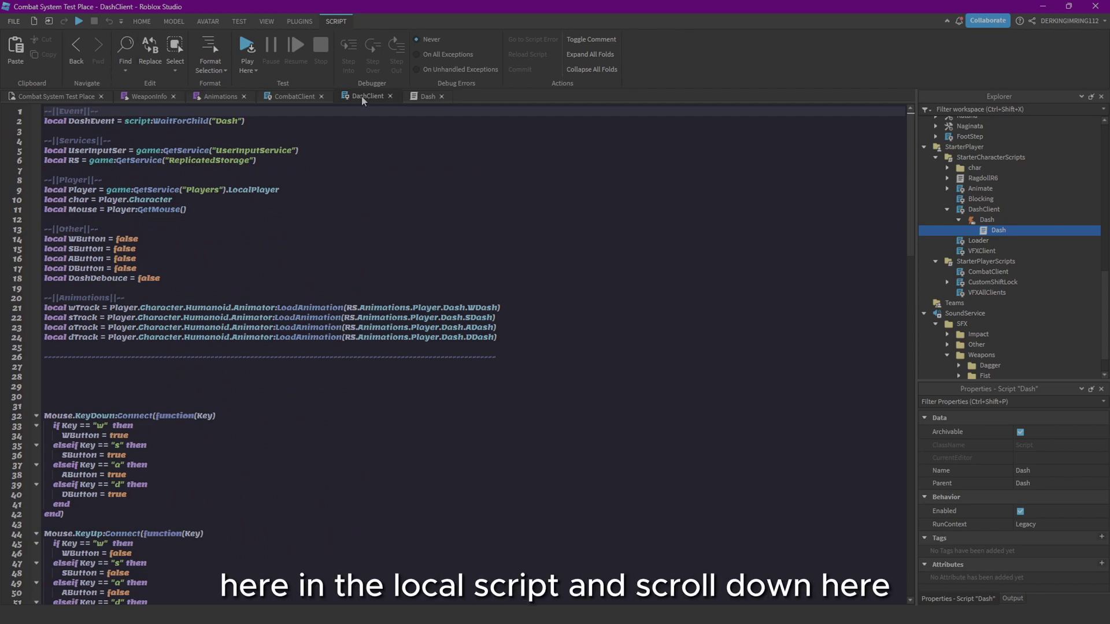
{"action": "scroll", "coordinate": [307, 268], "scroll_direction": "down", "scroll_amount": 8}
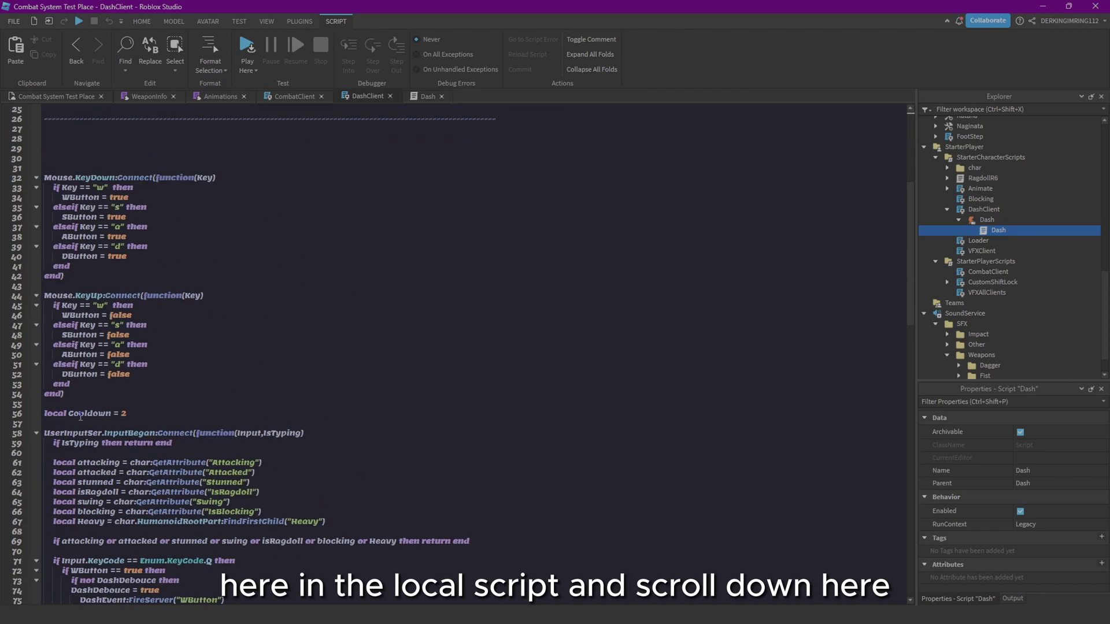
{"action": "left_click", "coordinate": [10, 414]}
{"action": "key", "text": "ctrl+x"}
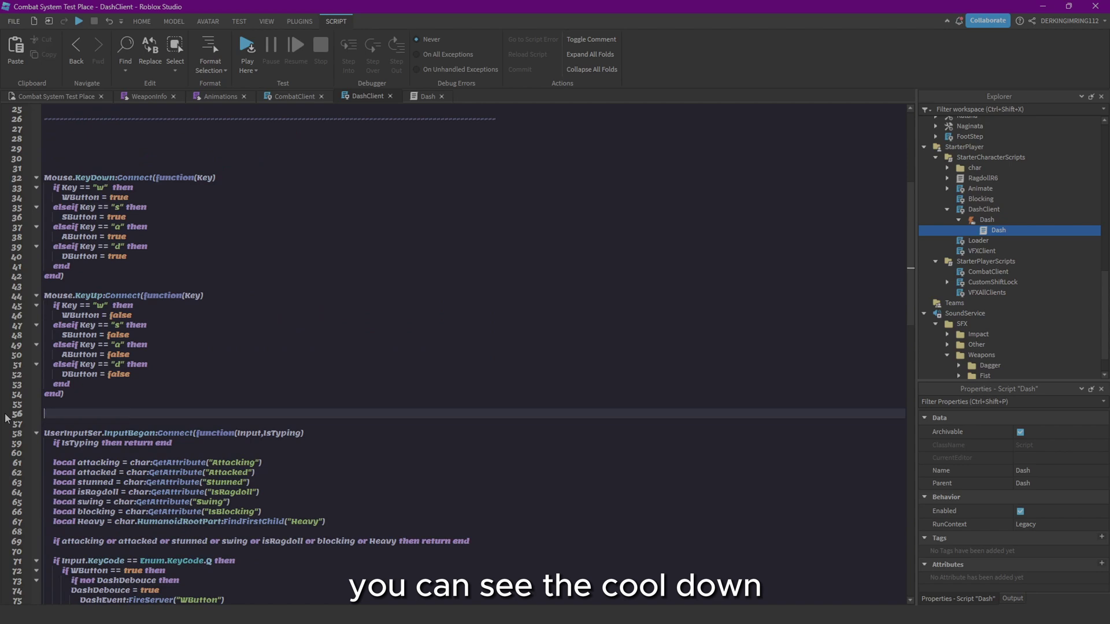
{"action": "scroll", "coordinate": [107, 313], "scroll_direction": "up", "scroll_amount": 7}
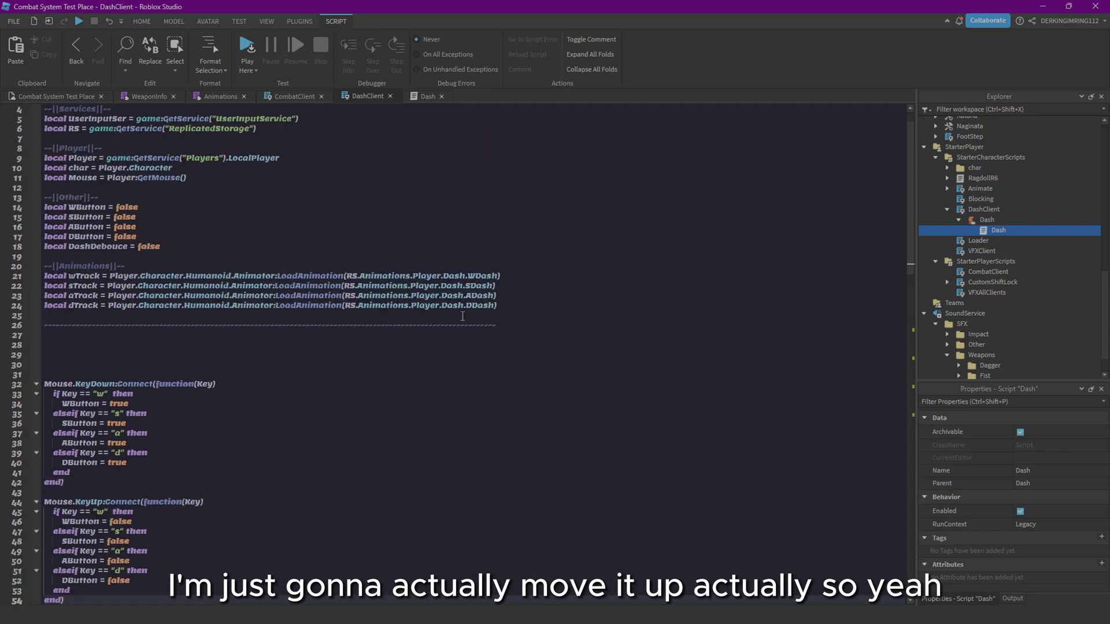
{"action": "left_click", "coordinate": [462, 317]}
{"action": "key", "text": "Return"}
{"action": "key", "text": "Return"}
{"action": "key", "text": "Return"}
{"action": "key", "text": "Return"}
{"action": "key", "text": "Return"}
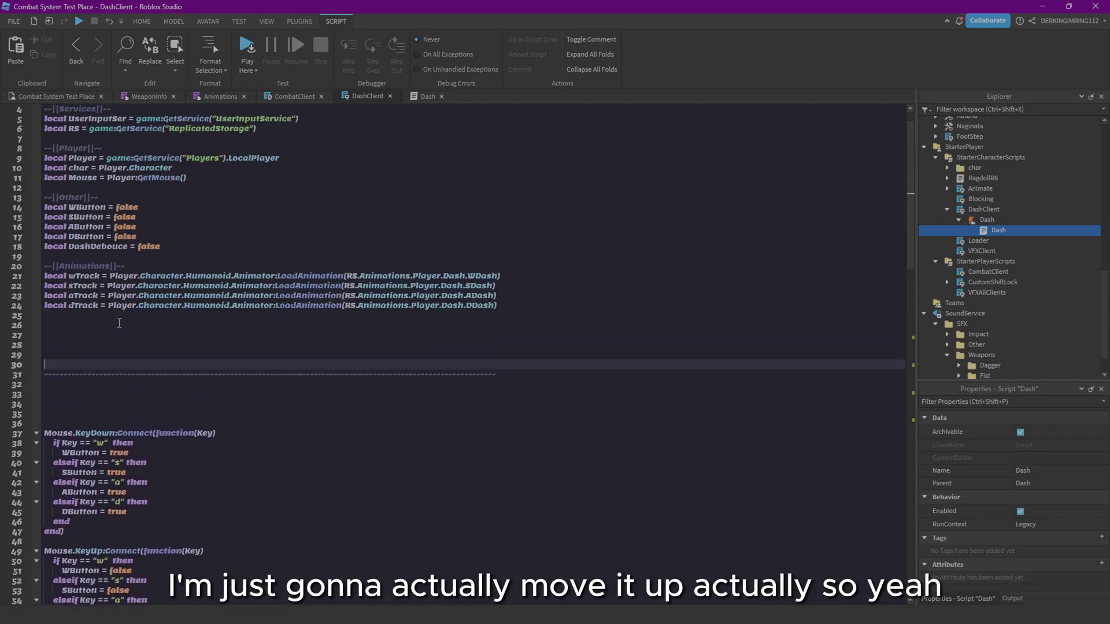
{"action": "left_click", "coordinate": [55, 345]}
{"action": "key", "text": "ctrl+v"}
- Tidy the blank lines around the Cooldown variable and the dashed separator in DashClient
{"action": "left_click", "coordinate": [61, 395]}
{"action": "key", "text": "BackSpace"}
{"action": "key", "text": "BackSpace"}
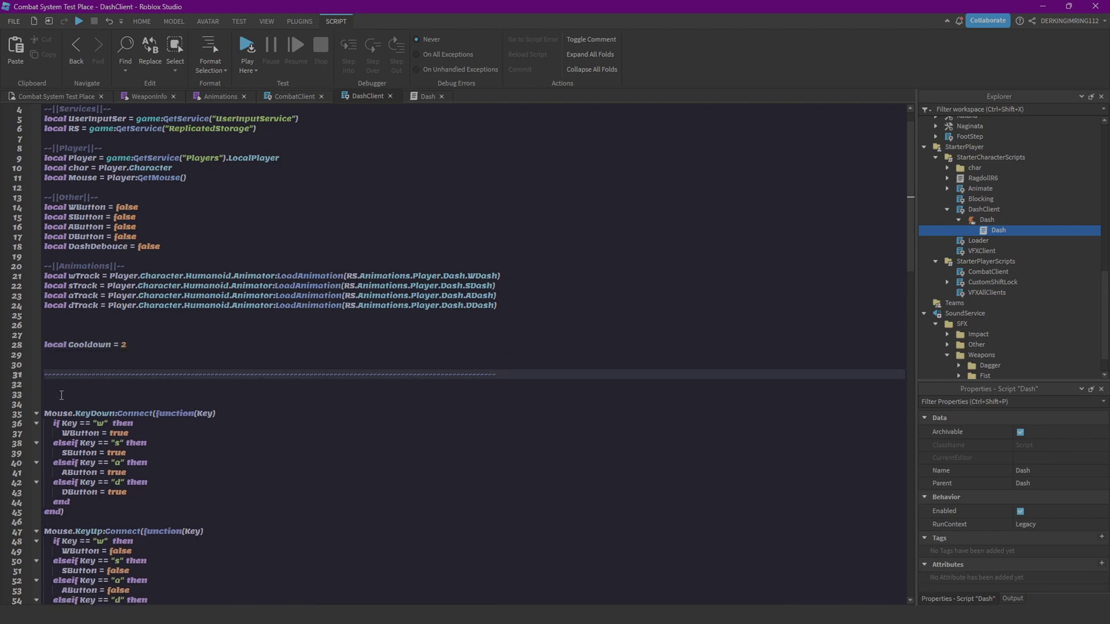
{"action": "left_click", "coordinate": [277, 442]}
{"action": "left_click", "coordinate": [101, 375]}
{"action": "left_click", "coordinate": [86, 393]}
{"action": "key", "text": "Return"}
{"action": "key", "text": "Return"}
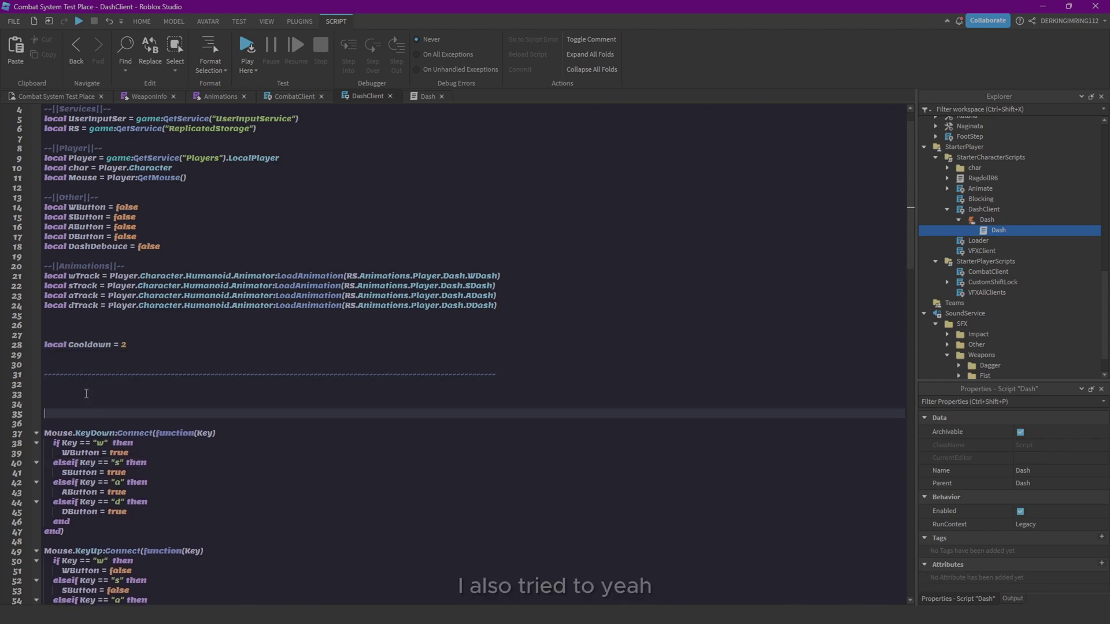
{"action": "left_click", "coordinate": [47, 365]}
{"action": "key", "text": "BackSpace"}
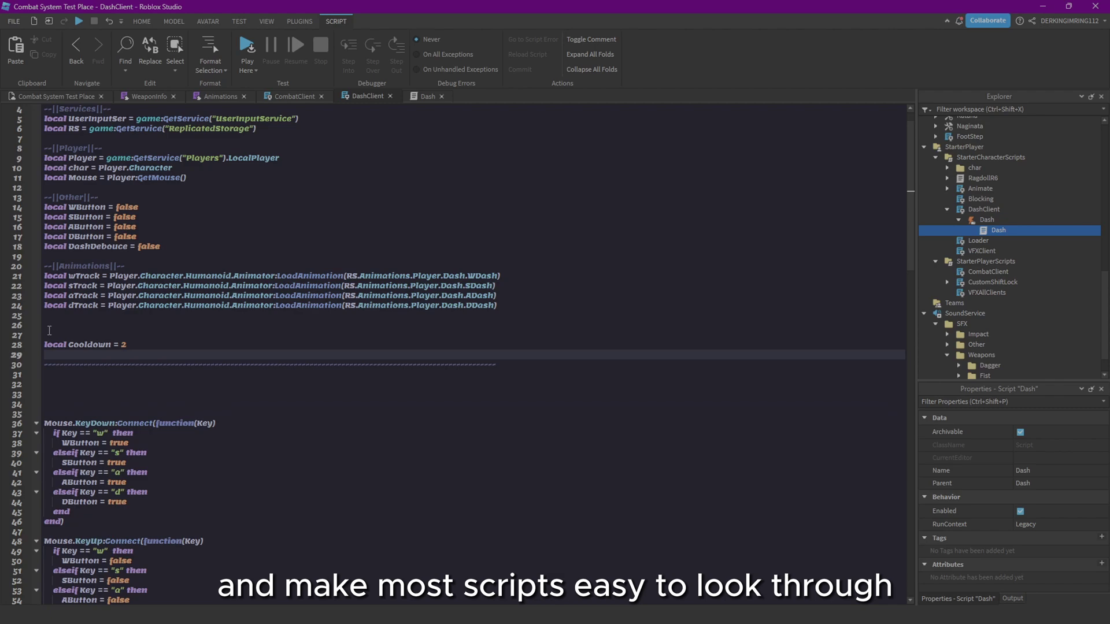
{"action": "left_click", "coordinate": [77, 335]}
{"action": "key", "text": "BackSpace"}
{"action": "key", "text": "BackSpace"}
{"action": "scroll", "coordinate": [107, 339], "scroll_direction": "up", "scroll_amount": 1}
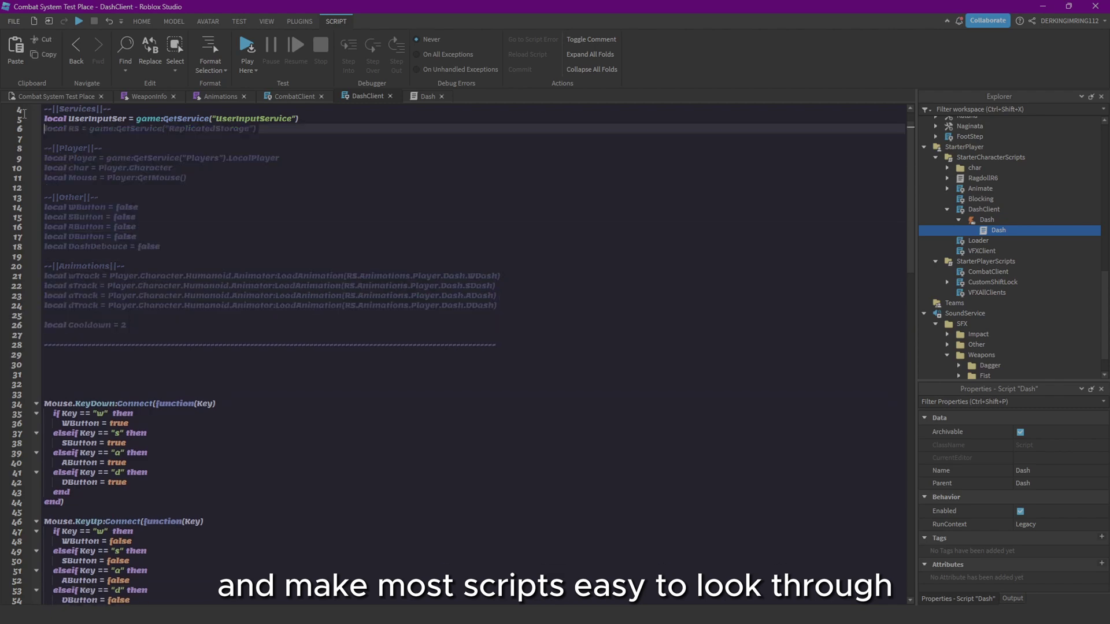
{"action": "left_click", "coordinate": [123, 364]}
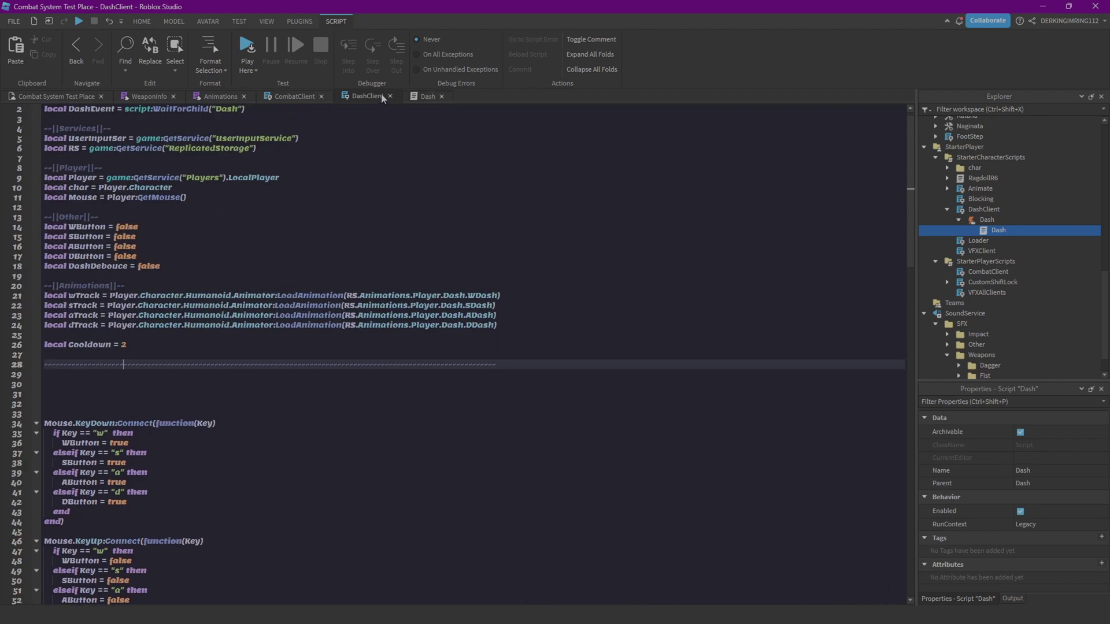
- Look over the variable sections, functions and mobile support code in the CombatClient script
{"action": "left_click", "coordinate": [280, 96]}
{"action": "scroll", "coordinate": [273, 336], "scroll_direction": "up", "scroll_amount": 6}
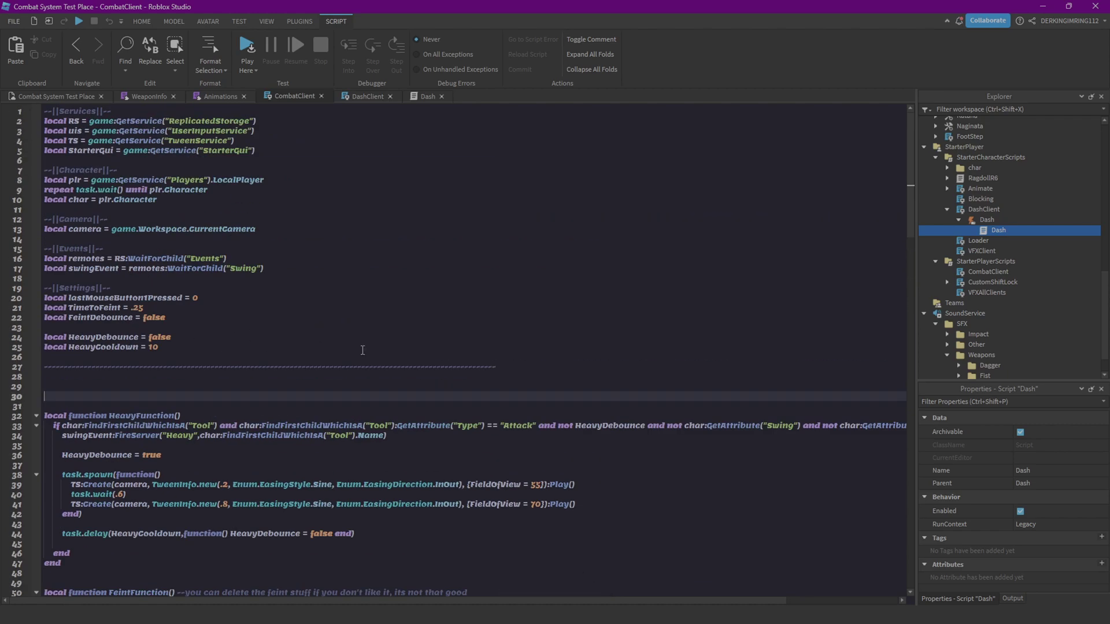
{"action": "left_click_drag", "start_coordinate": [502, 347], "coordinate": [87, 110]}
{"action": "left_click", "coordinate": [387, 298]}
{"action": "left_click_drag", "start_coordinate": [518, 367], "coordinate": [231, 206]}
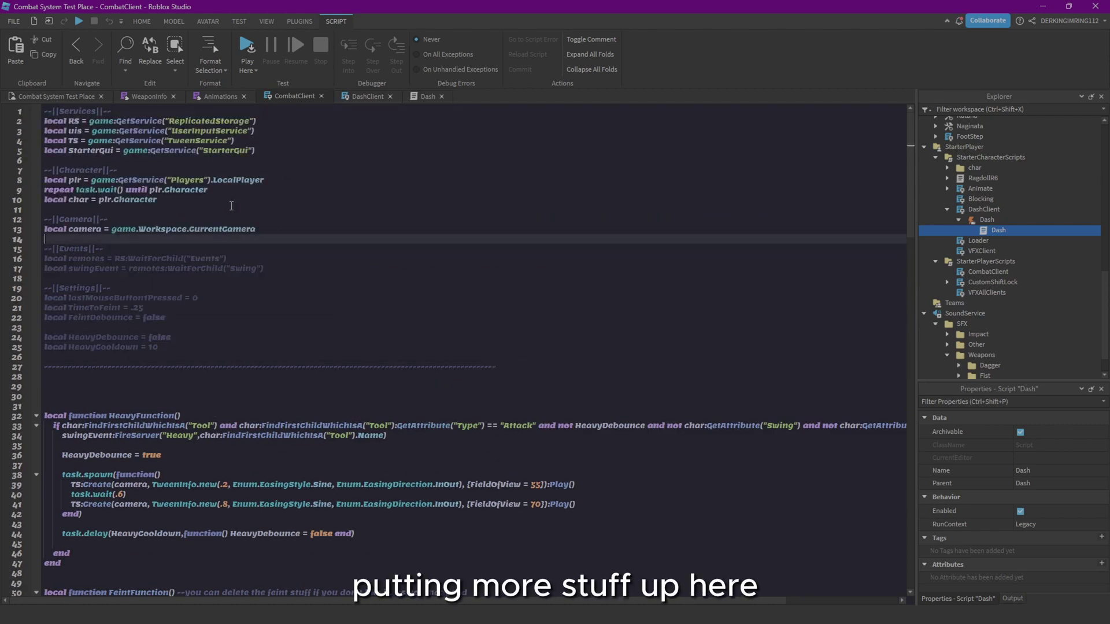
{"action": "left_click", "coordinate": [106, 288]}
{"action": "scroll", "coordinate": [62, 284], "scroll_direction": "down", "scroll_amount": 4}
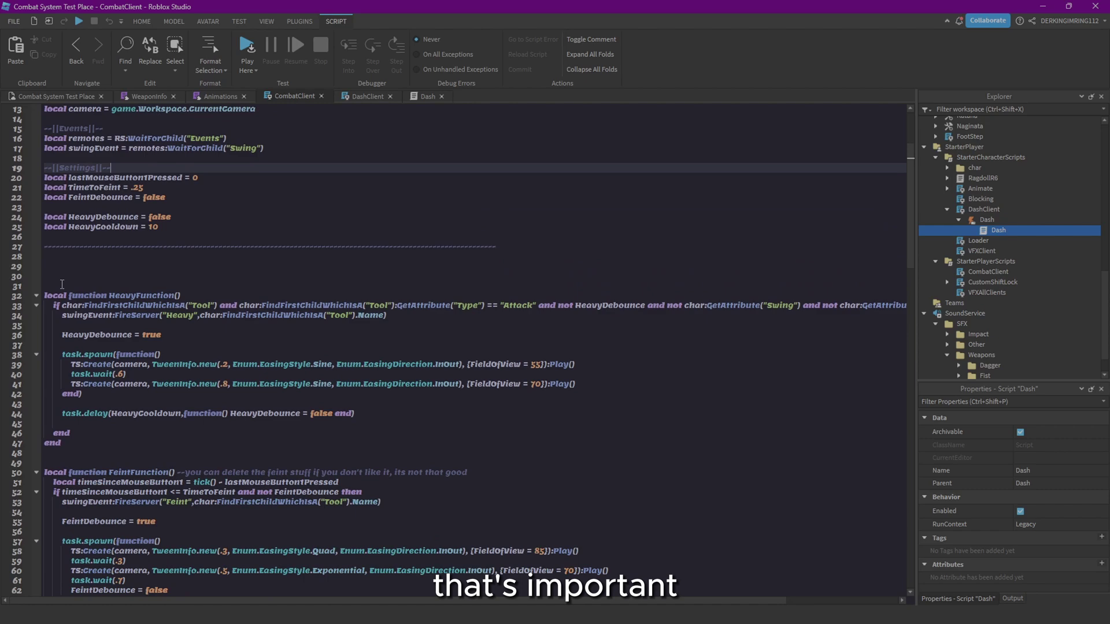
{"action": "left_click_drag", "start_coordinate": [62, 284], "coordinate": [303, 489]}
{"action": "scroll", "coordinate": [211, 416], "scroll_direction": "down", "scroll_amount": 20}
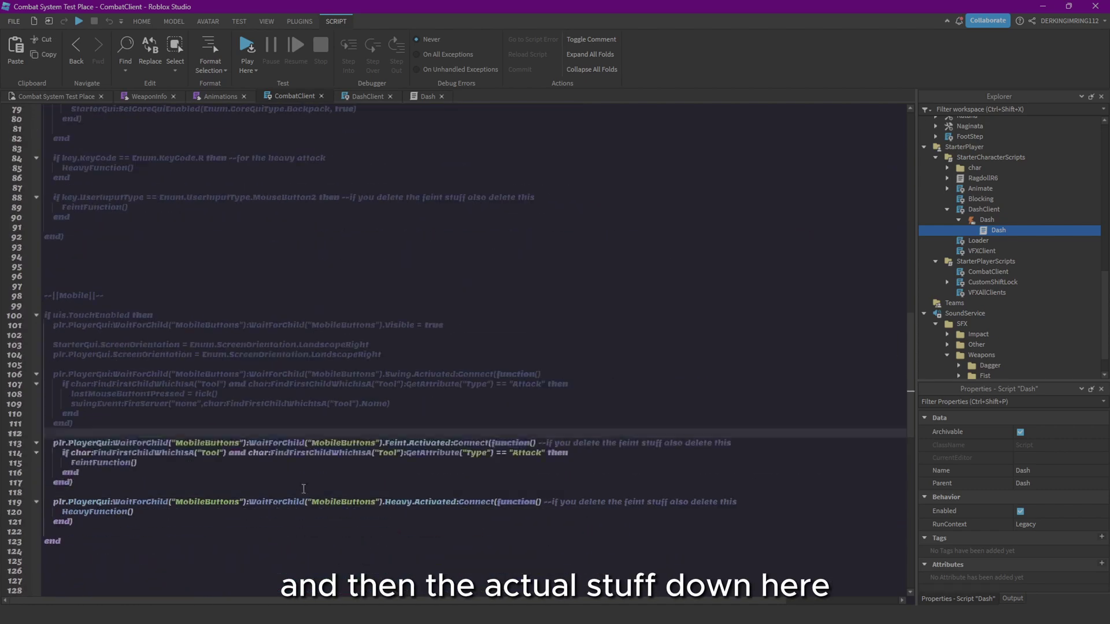
{"action": "left_click", "coordinate": [303, 489]}
{"action": "scroll", "coordinate": [303, 489], "scroll_direction": "up", "scroll_amount": 10}
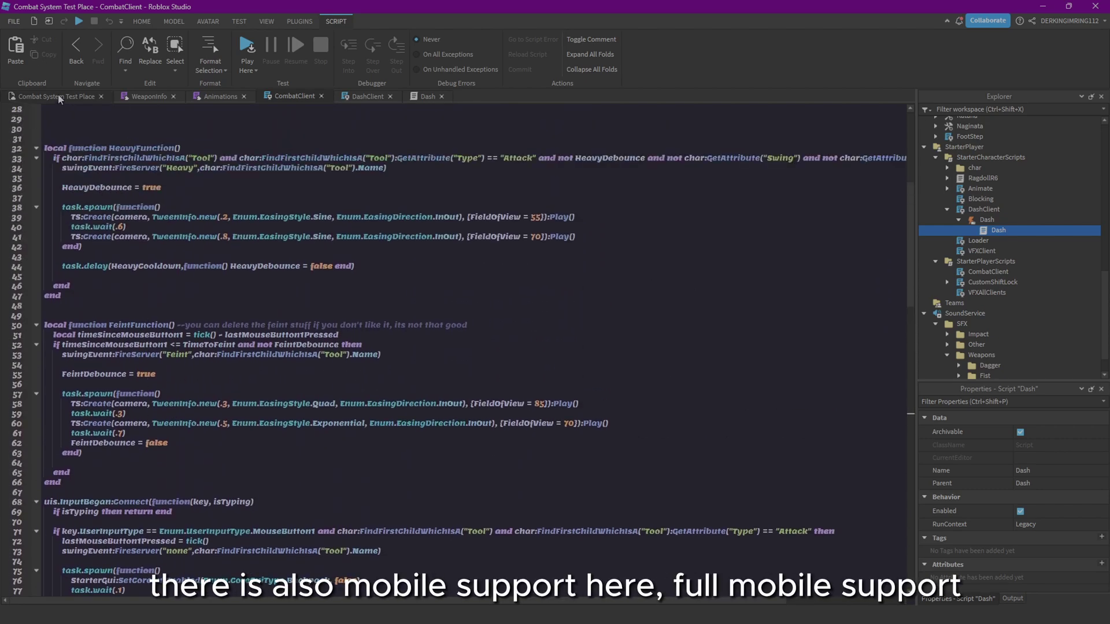
- Turn on device emulation for the 3D view and start a play test on the emulated phone
{"action": "left_click", "coordinate": [60, 97]}
{"action": "left_click", "coordinate": [243, 22]}
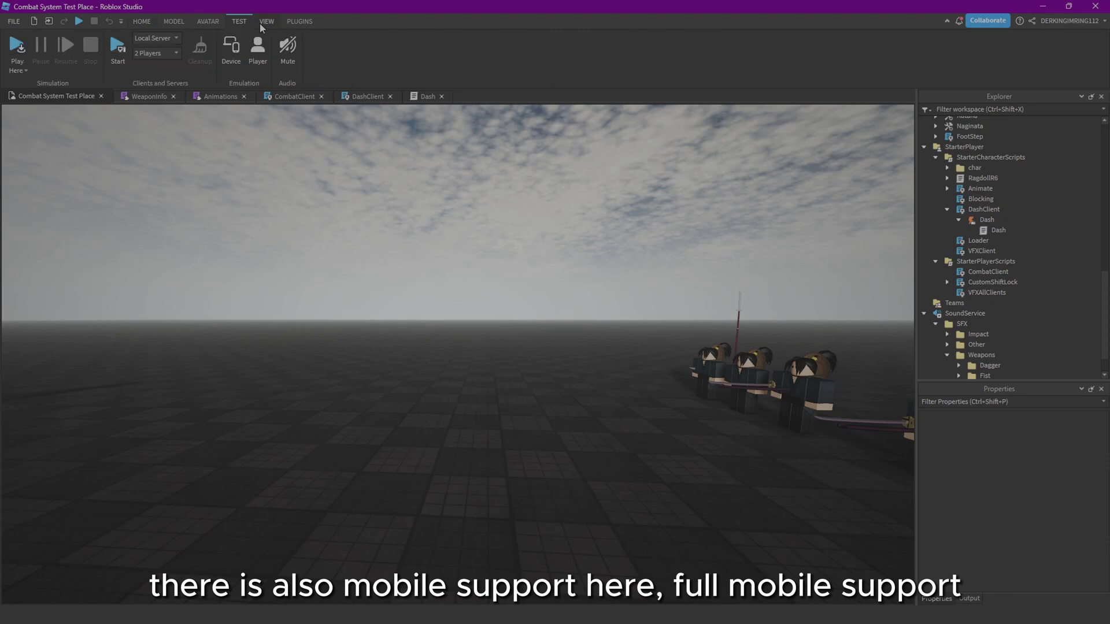
{"action": "left_click", "coordinate": [228, 50]}
{"action": "left_click", "coordinate": [141, 22]}
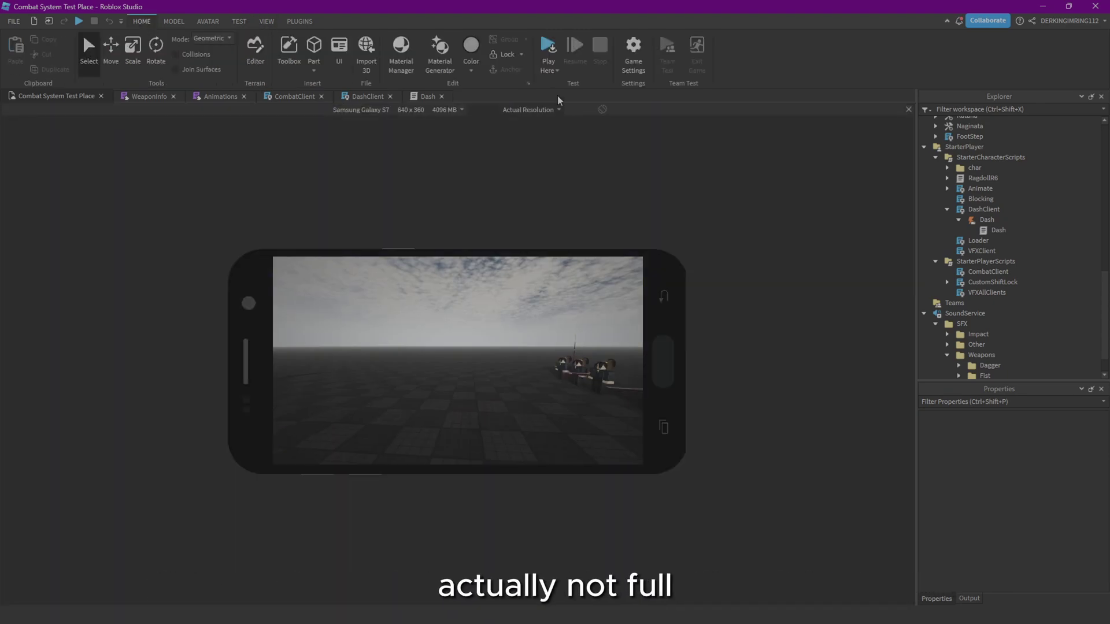
{"action": "left_click", "coordinate": [548, 46]}
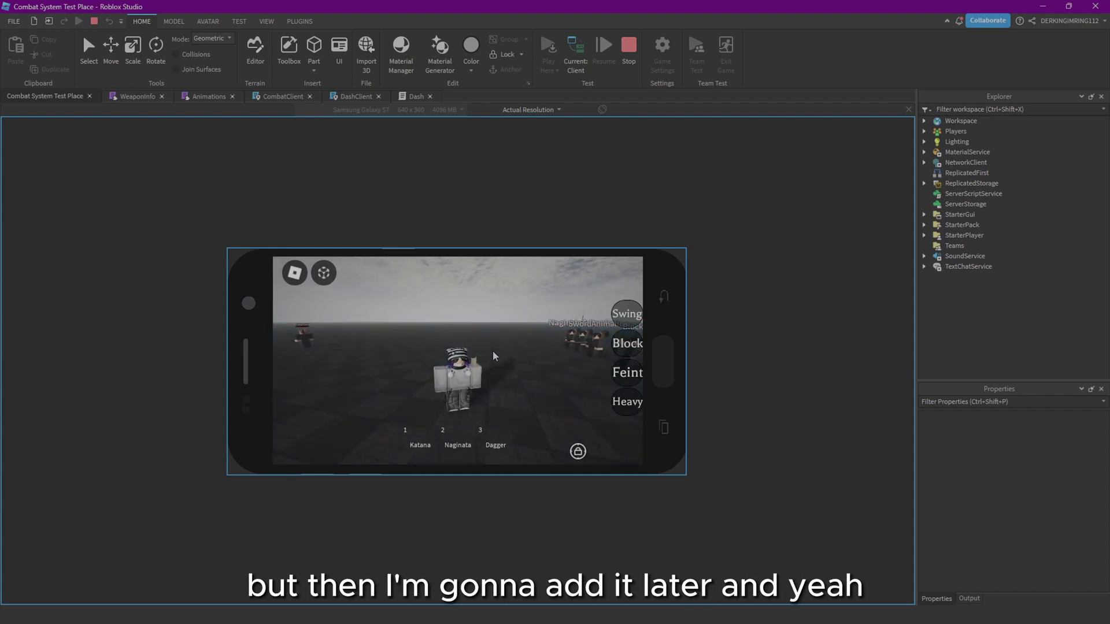
- Equip and put away the Dagger on the emulated phone, and move the character
{"action": "left_click", "coordinate": [492, 438]}
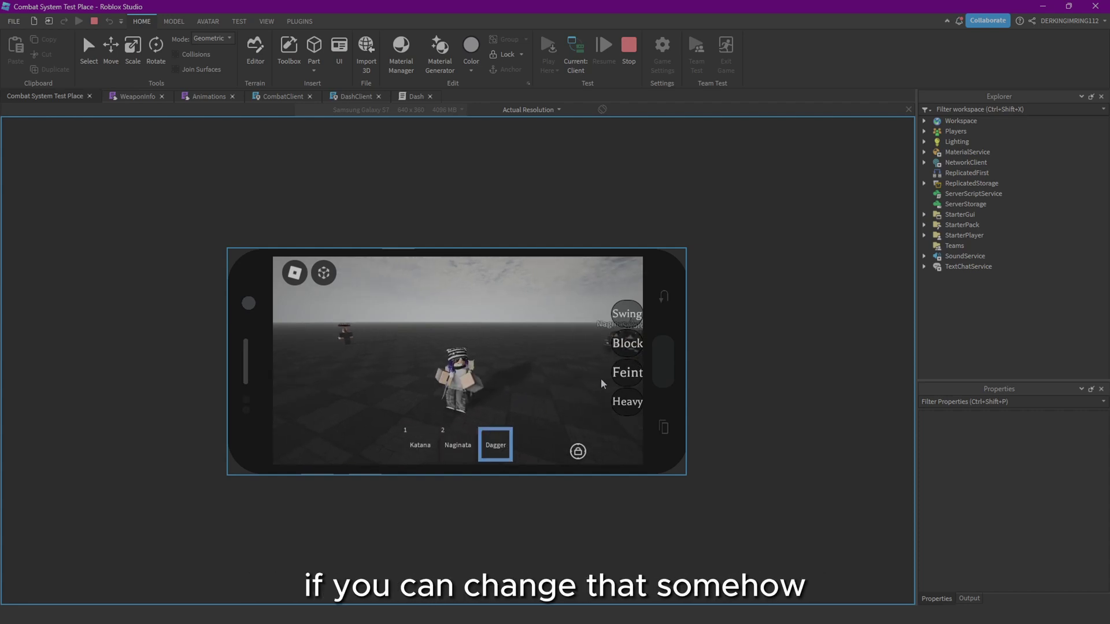
{"action": "left_click", "coordinate": [489, 434]}
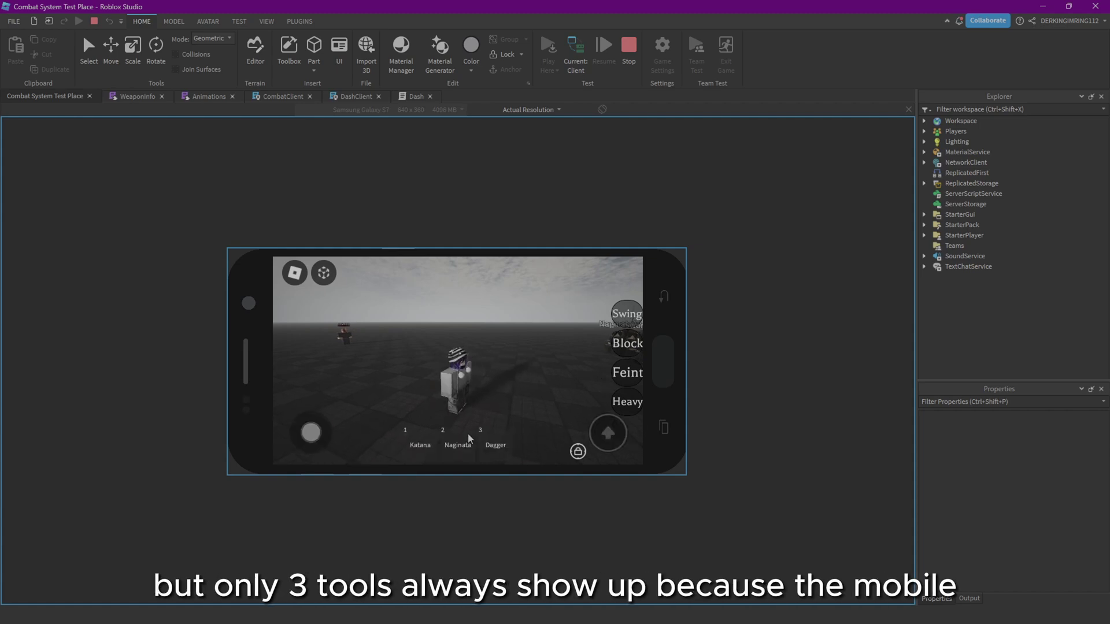
{"action": "key", "text": "s"}
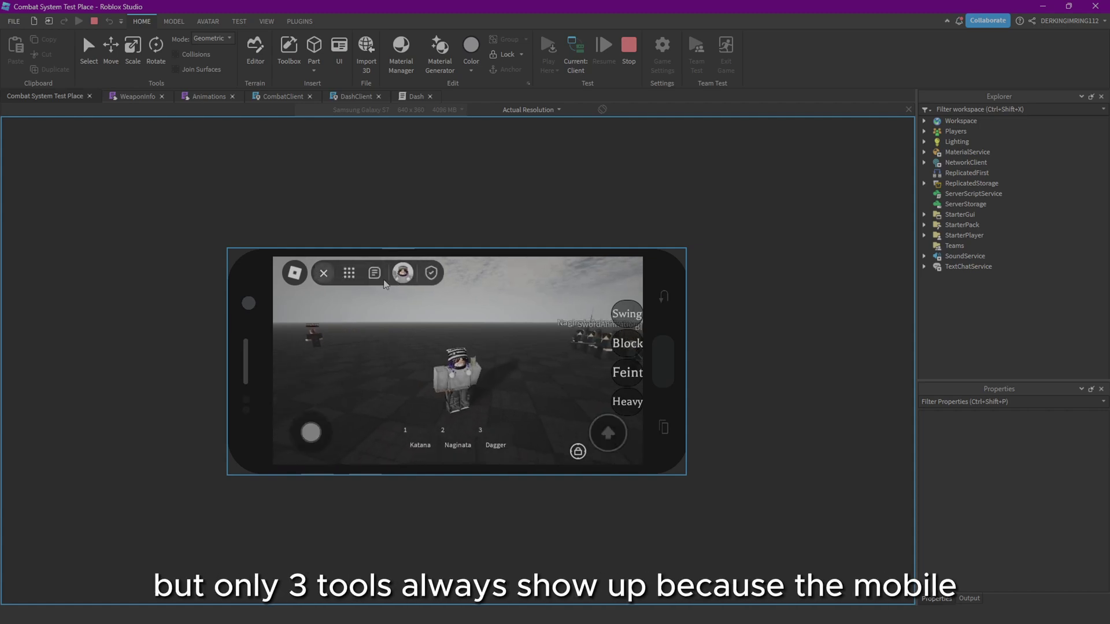
- Open the mobile inventory, swap the Fist with the Dagger in the third slot and back, and close the inventory
{"action": "left_click", "coordinate": [350, 274]}
{"action": "left_click", "coordinate": [377, 407]}
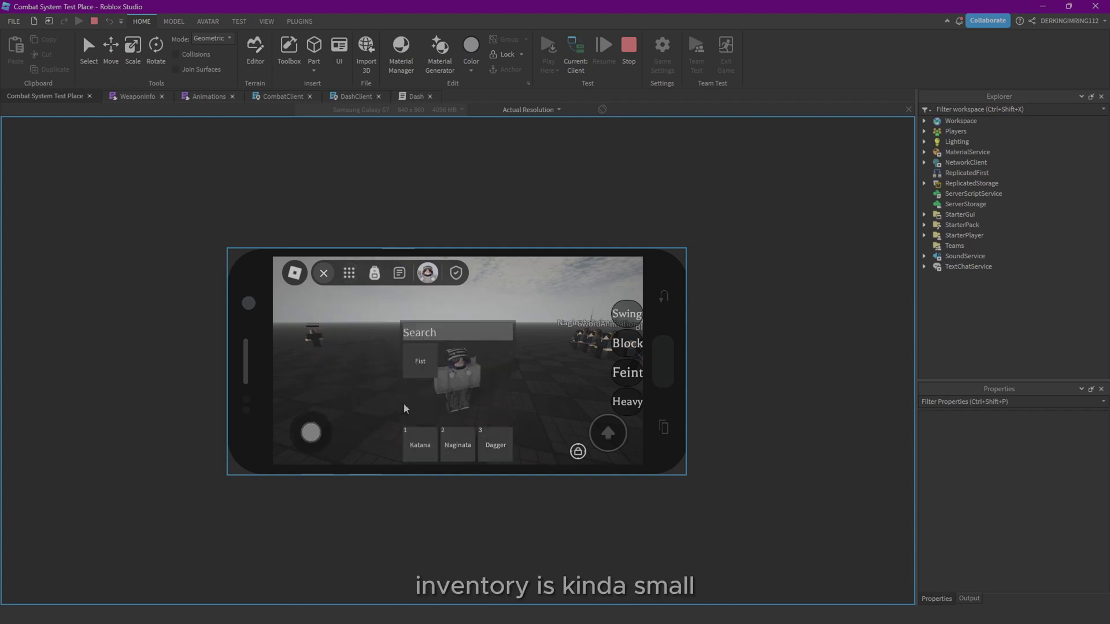
{"action": "left_click_drag", "start_coordinate": [421, 366], "coordinate": [486, 431]}
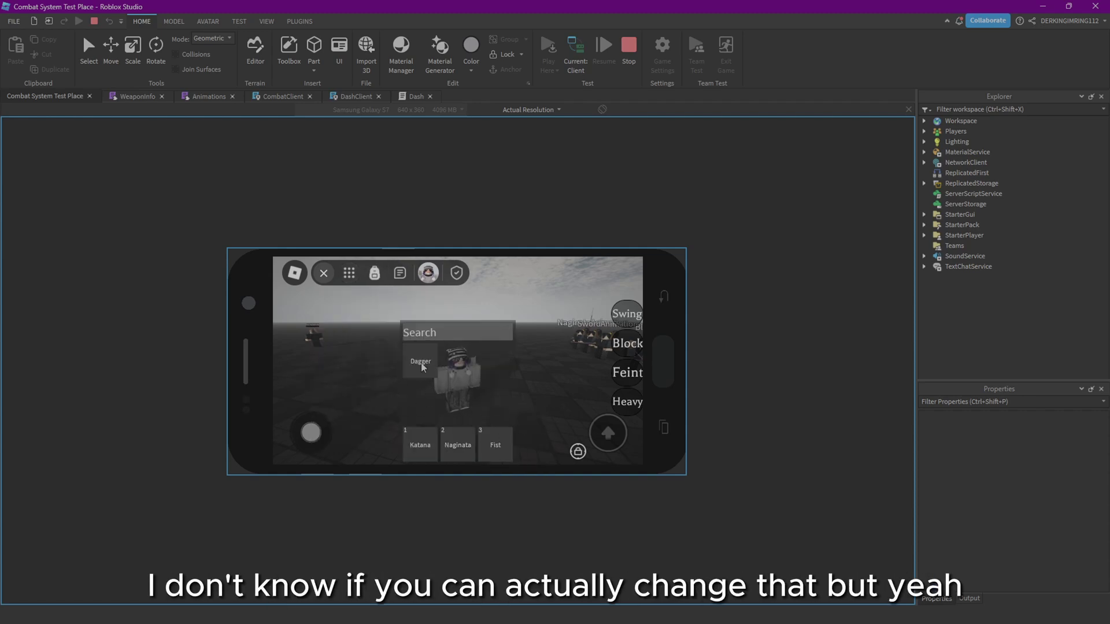
{"action": "left_click", "coordinate": [352, 272]}
{"action": "left_click", "coordinate": [366, 271]}
{"action": "left_click", "coordinate": [345, 277]}
{"action": "left_click", "coordinate": [323, 278]}
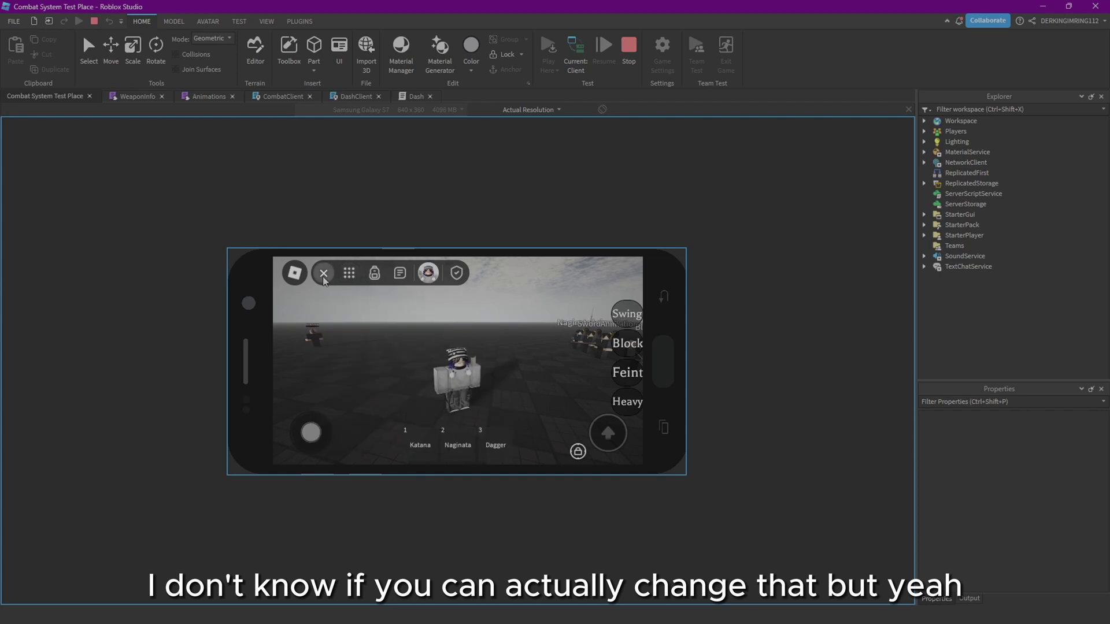
{"action": "left_click", "coordinate": [324, 274]}
- Equip the Katana and swing it with the mobile controls, and end the play test
{"action": "key", "text": "1"}
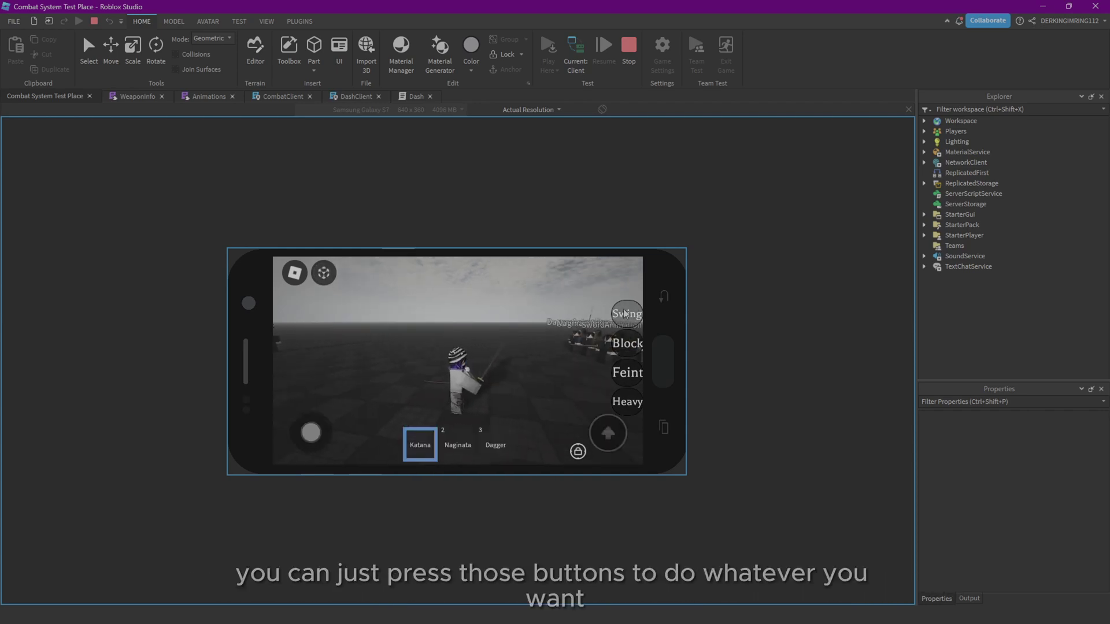
{"action": "left_click", "coordinate": [625, 314]}
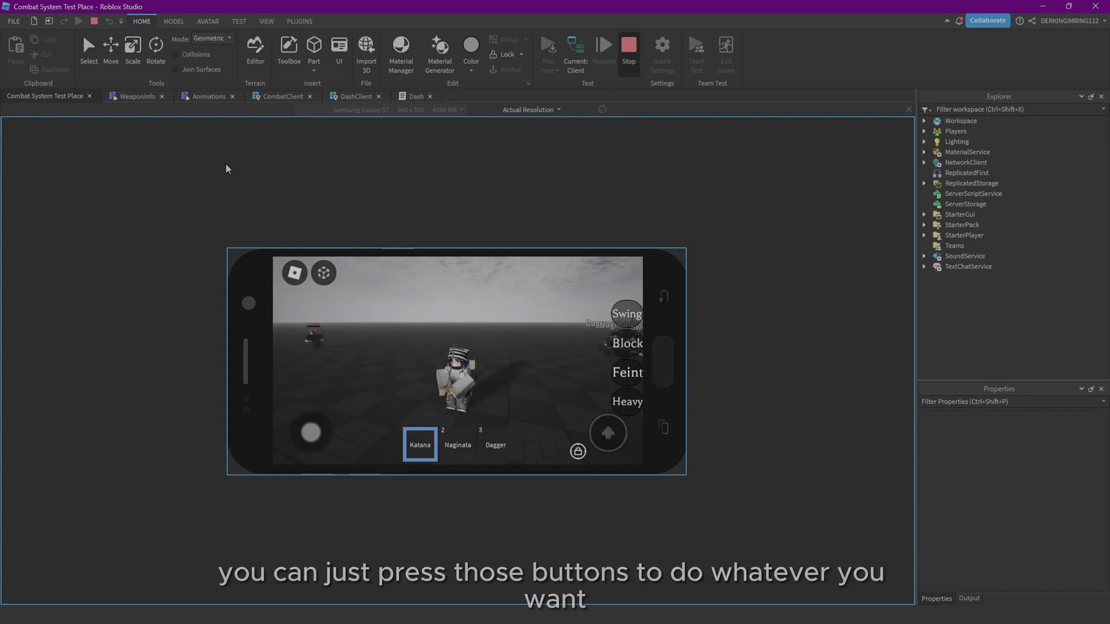
- Turn off device emulation to return to the normal 3D view
{"action": "left_click", "coordinate": [257, 22]}
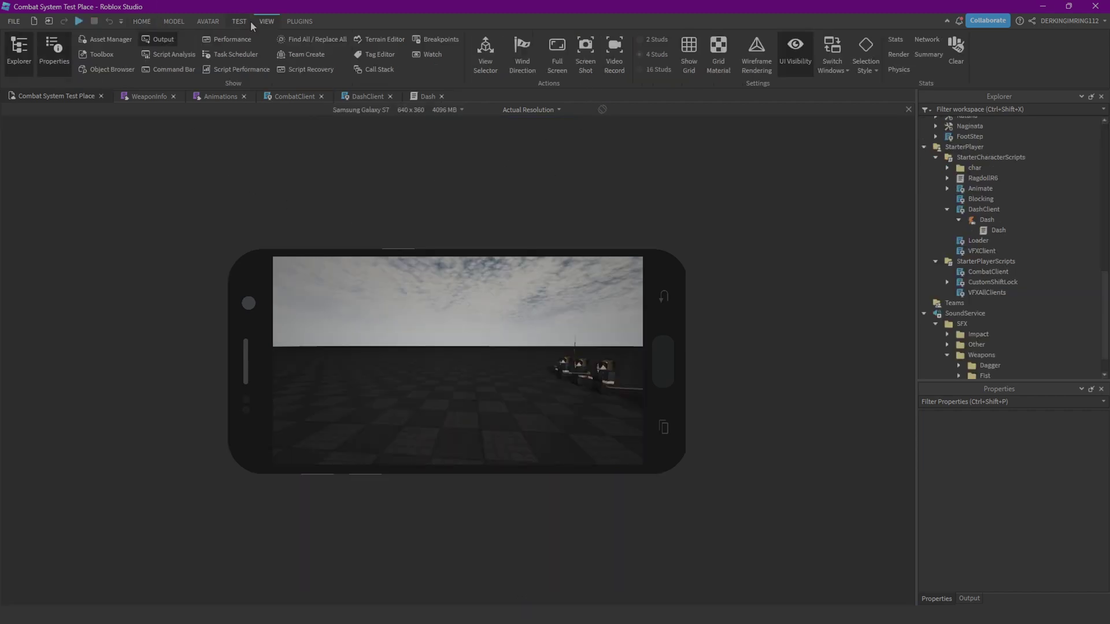
{"action": "left_click", "coordinate": [240, 22]}
{"action": "left_click", "coordinate": [231, 49]}
{"action": "left_click", "coordinate": [154, 21]}
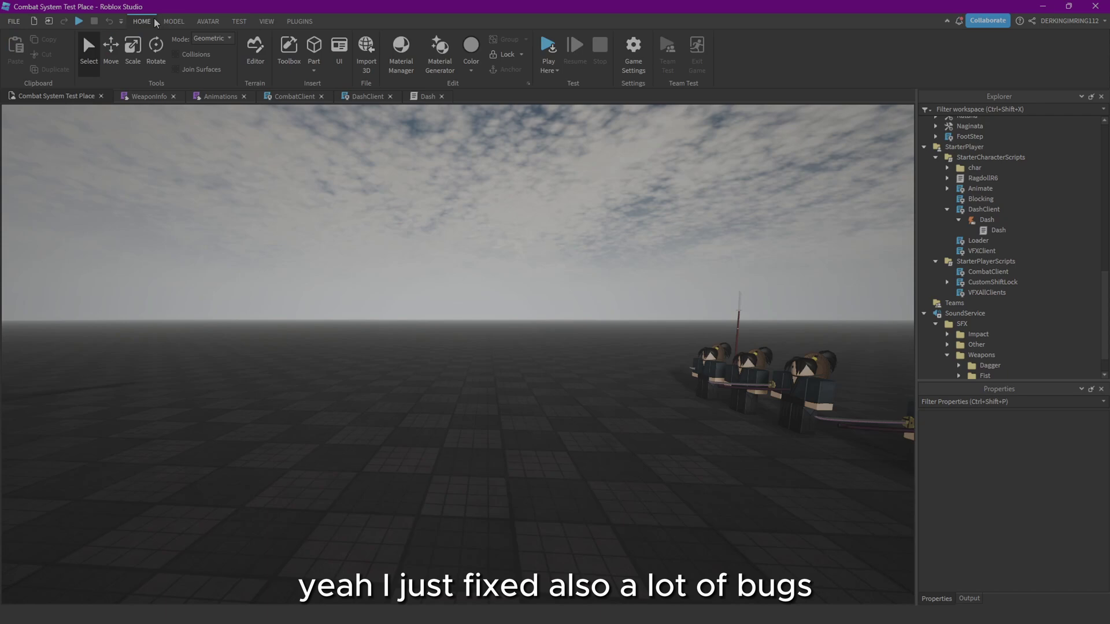
- Turn device emulation back on for the 3D view
{"action": "right_click_drag", "start_coordinate": [369, 270], "coordinate": [440, 338]}
{"action": "key", "text": "a"}
{"action": "left_click", "coordinate": [239, 22]}
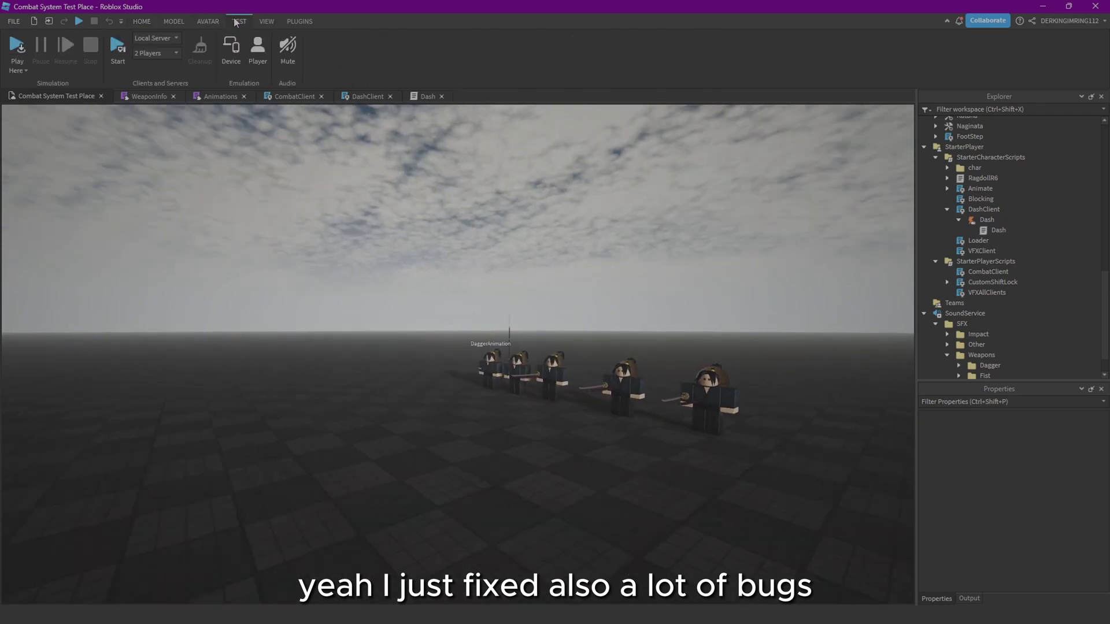
{"action": "right_click_drag", "start_coordinate": [300, 126], "coordinate": [292, 138]}
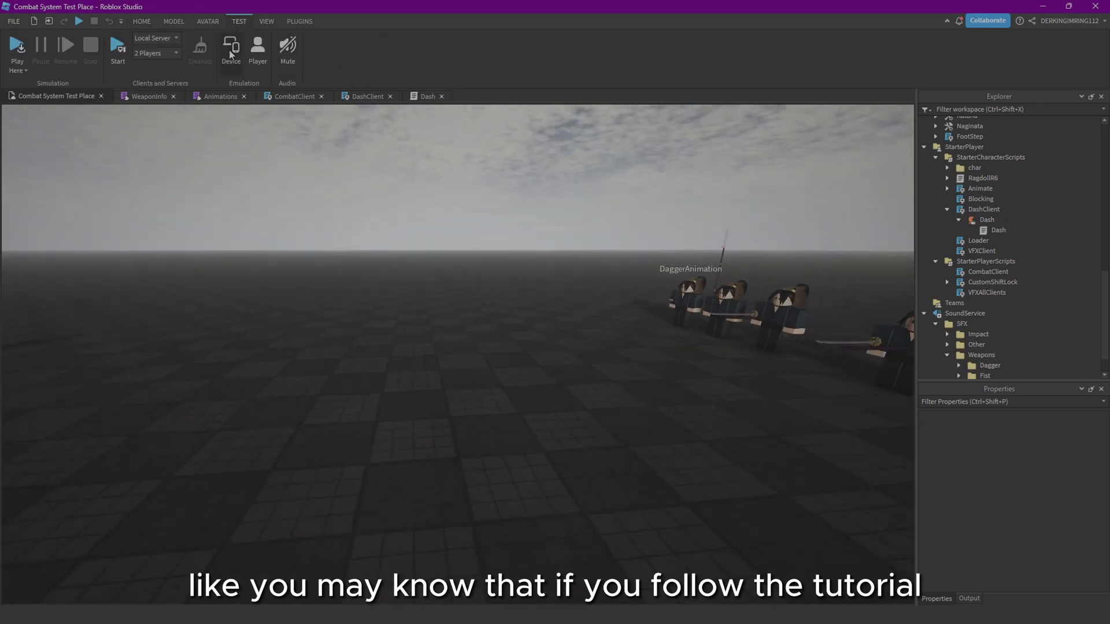
{"action": "left_click", "coordinate": [229, 49]}
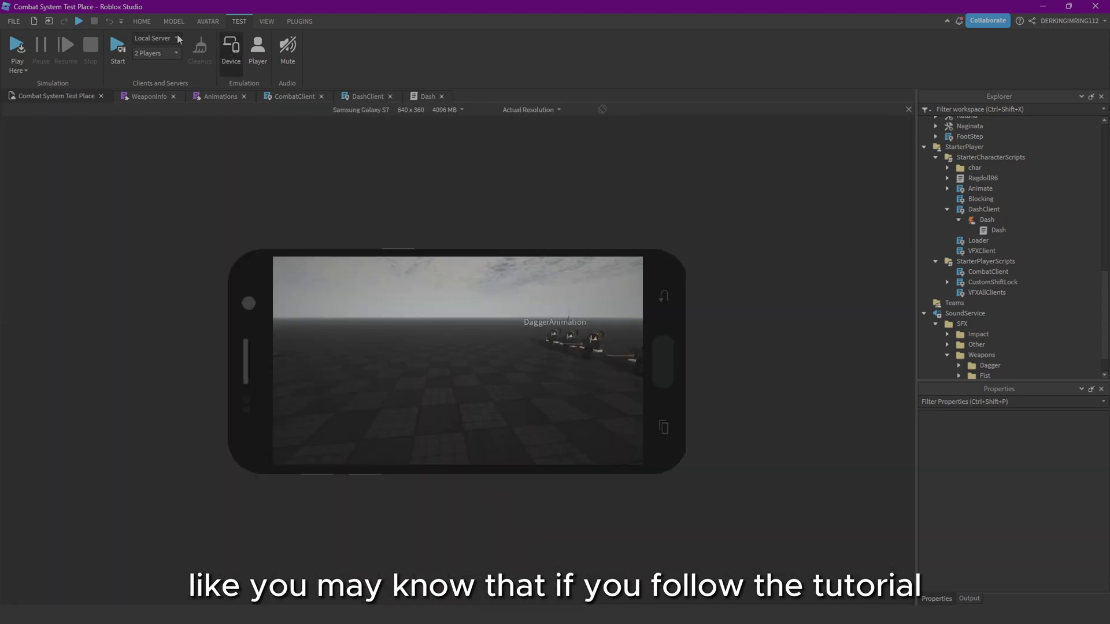
- Turn off device emulation and start a local server test with 2 players
{"action": "left_click", "coordinate": [227, 54]}
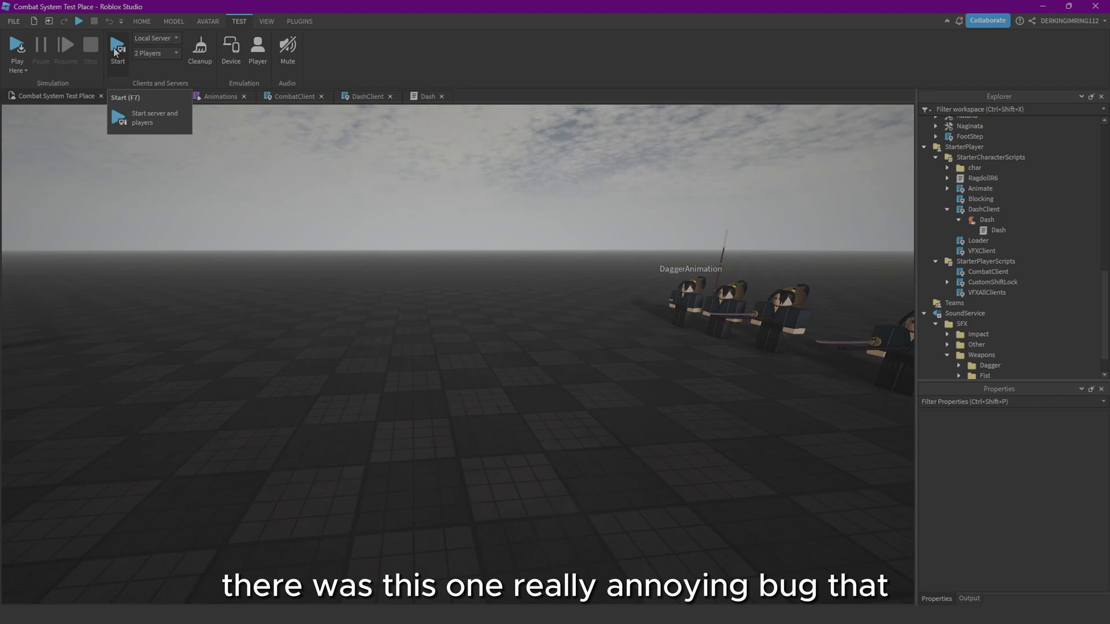
{"action": "left_click", "coordinate": [116, 51]}
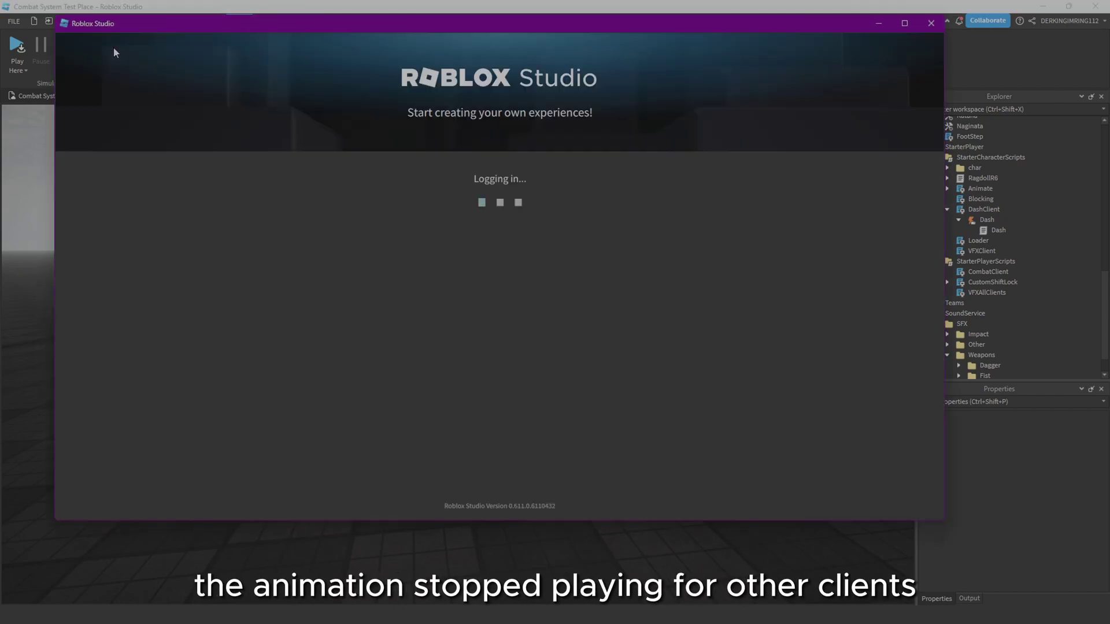
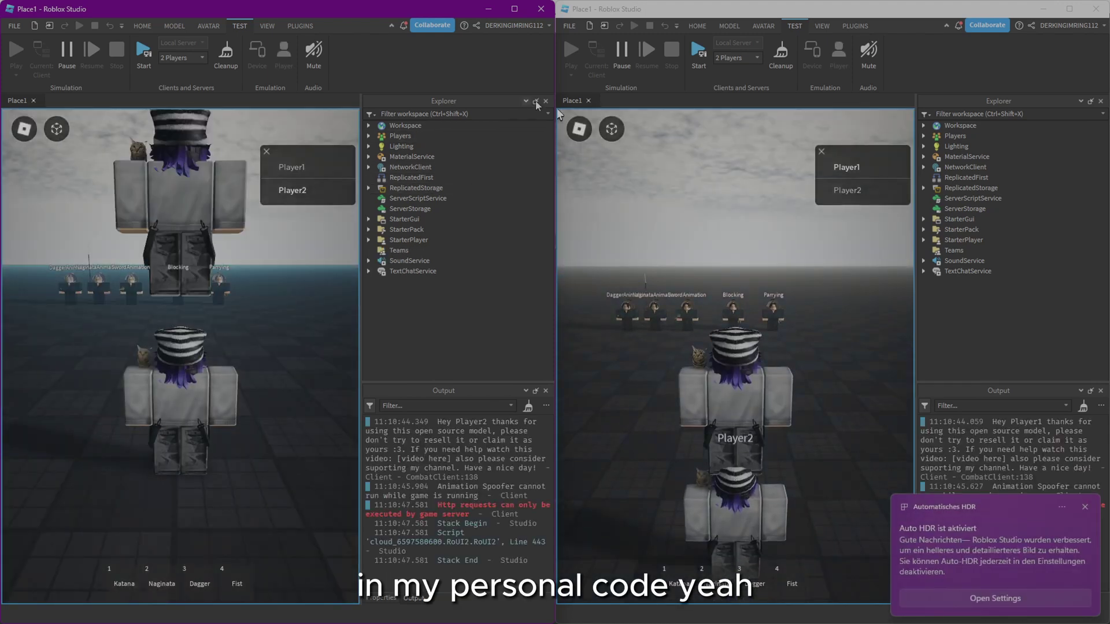
- Close the Explorer and Output panels in both client windows to enlarge their game views
{"action": "left_click", "coordinate": [546, 101]}
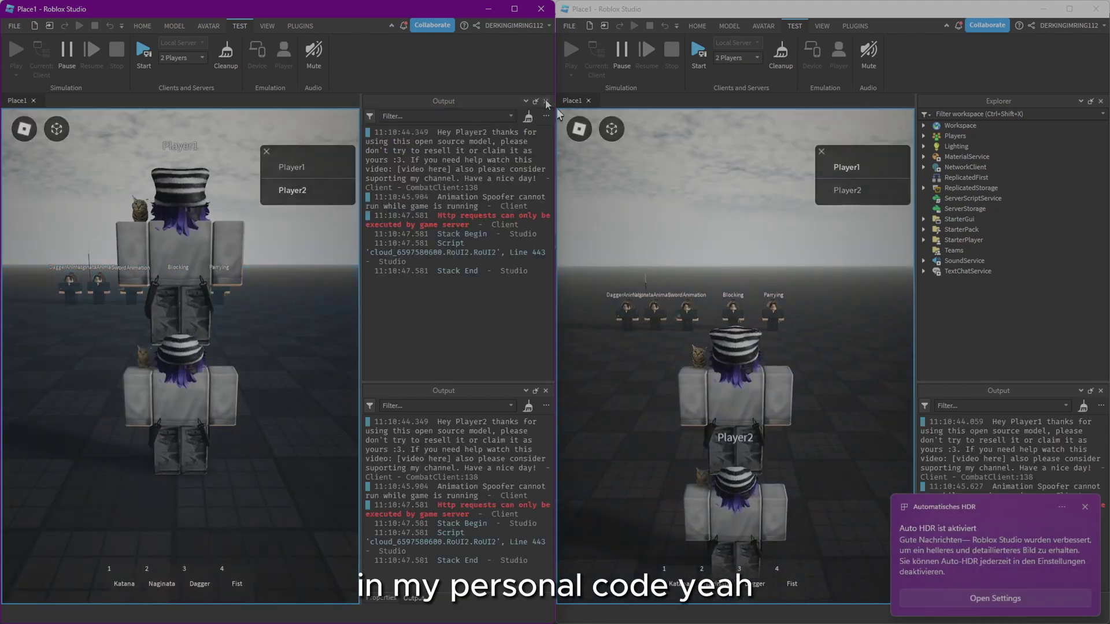
{"action": "left_click", "coordinate": [545, 100]}
{"action": "left_click", "coordinate": [703, 234]}
{"action": "key", "text": "a"}
{"action": "right_click_drag", "start_coordinate": [703, 234], "coordinate": [703, 235]}
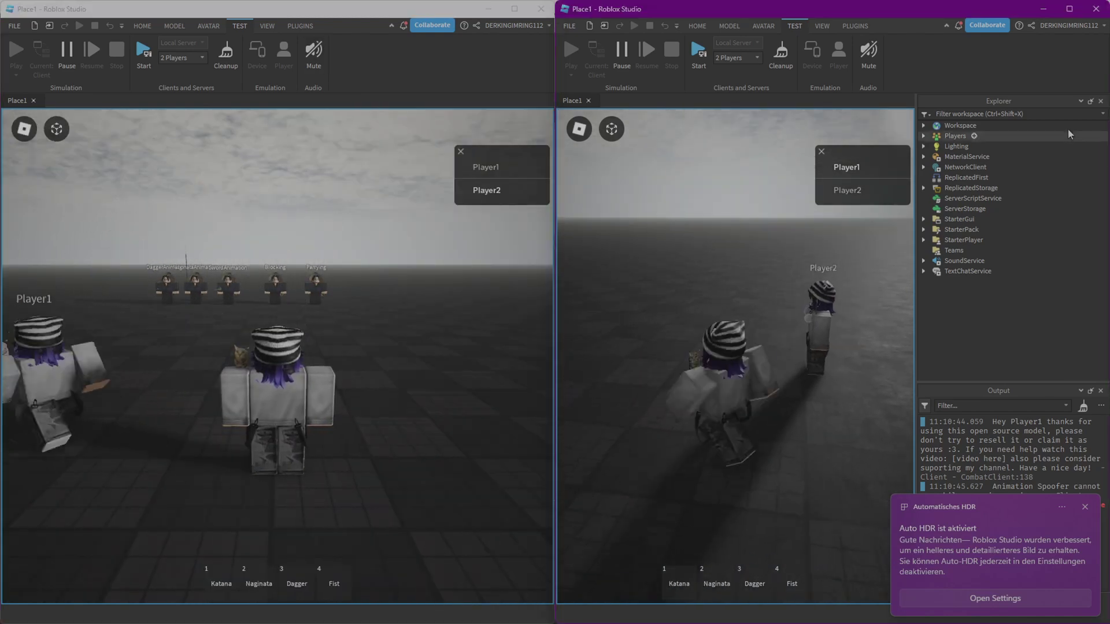
{"action": "left_click", "coordinate": [1100, 101]}
{"action": "left_click", "coordinate": [1100, 102]}
{"action": "left_click", "coordinate": [1100, 102]}
{"action": "right_click_drag", "start_coordinate": [879, 337], "coordinate": [879, 337]}
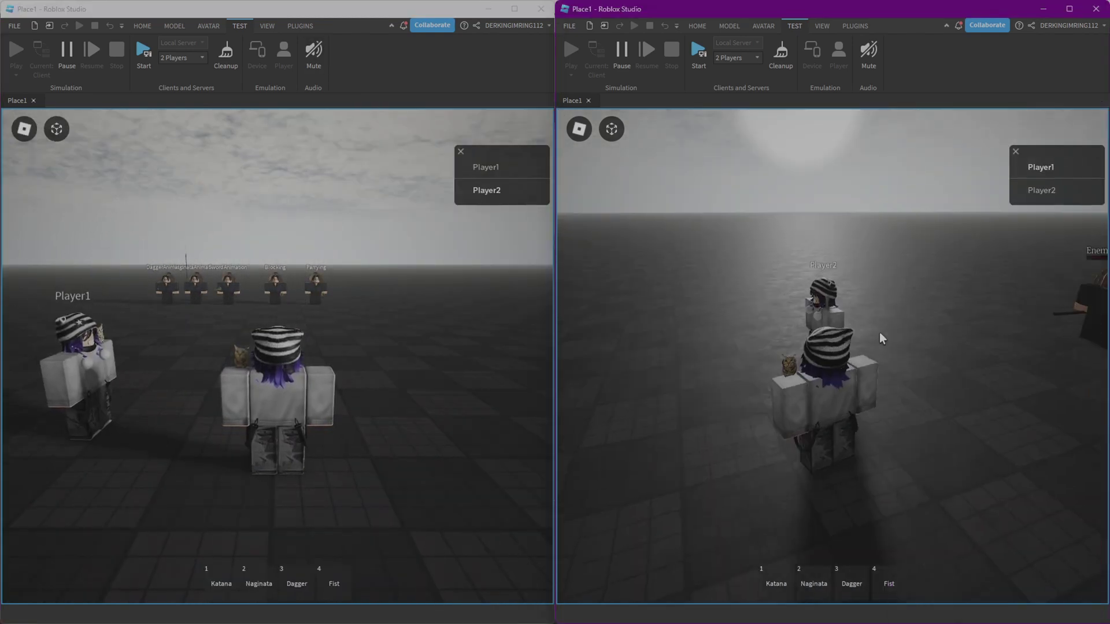
- Equip the Katana as Player1 and swing it repeatedly around Player2 to compare the animations in both clients
{"action": "key", "text": "shift"}
{"action": "key", "text": "w"}
{"action": "key", "text": "1"}
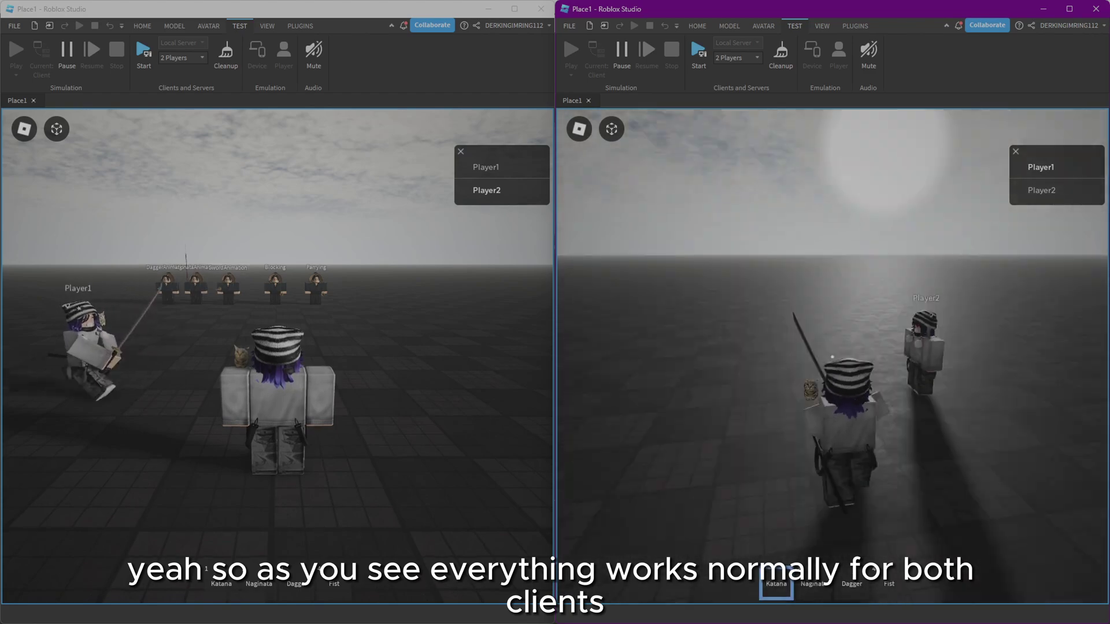
{"action": "key", "text": "w"}
{"action": "left_click", "coordinate": [832, 356]}
{"action": "left_click", "coordinate": [832, 357]}
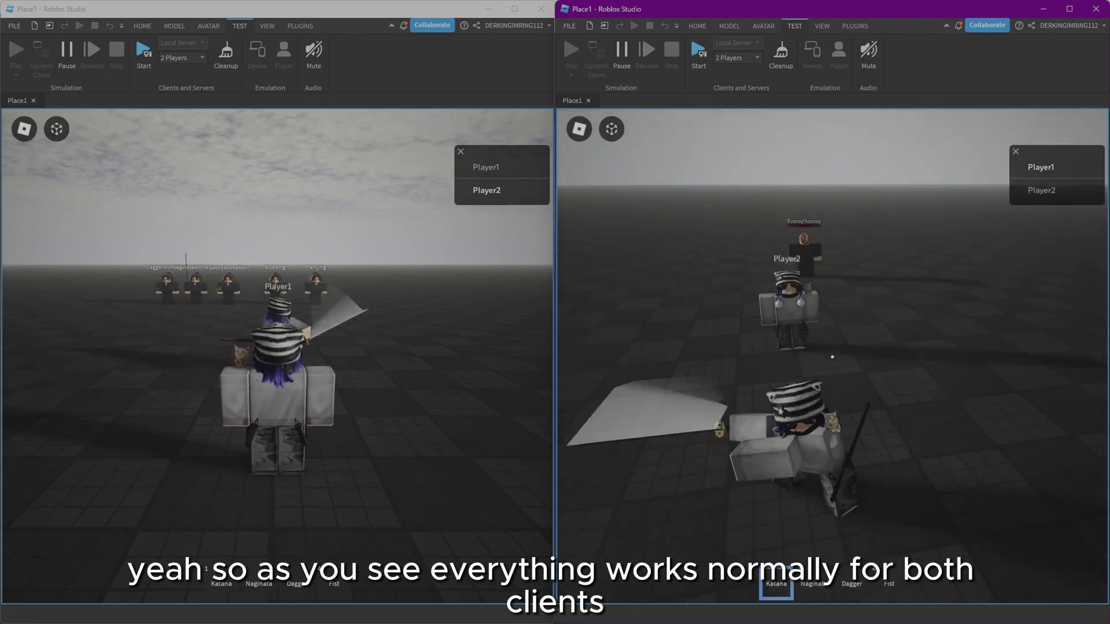
{"action": "left_click", "coordinate": [832, 356]}
{"action": "left_click", "coordinate": [833, 357]}
{"action": "left_click", "coordinate": [832, 357]}
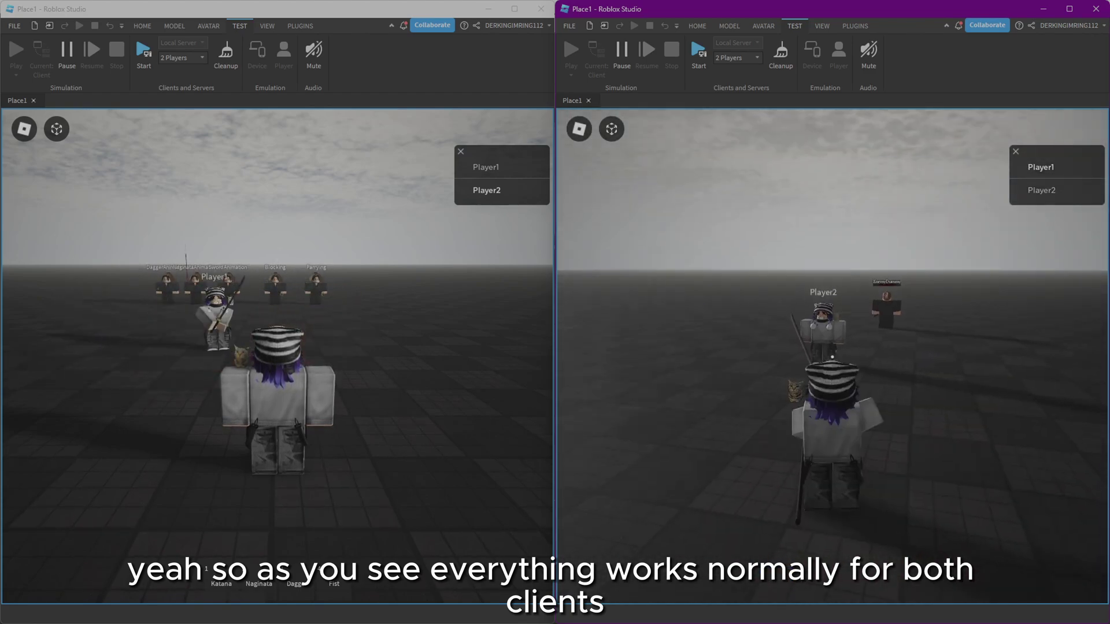
{"action": "key", "text": "w"}
{"action": "left_click", "coordinate": [832, 357]}
{"action": "left_click", "coordinate": [833, 356]}
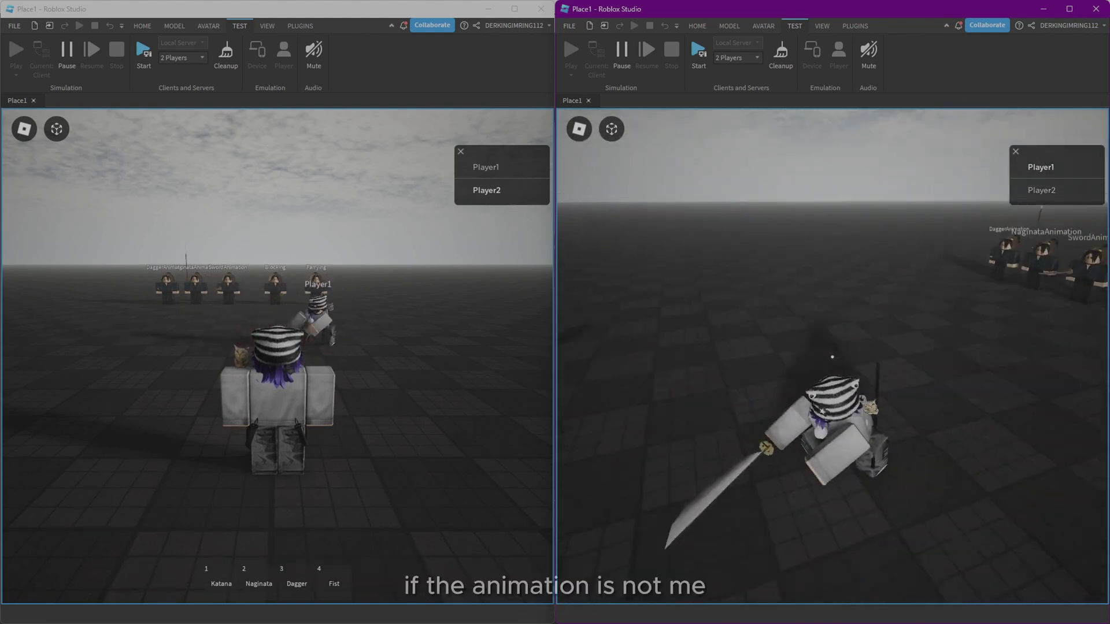
{"action": "left_click", "coordinate": [833, 357]}
{"action": "left_click", "coordinate": [832, 356]}
{"action": "left_click", "coordinate": [833, 357]}
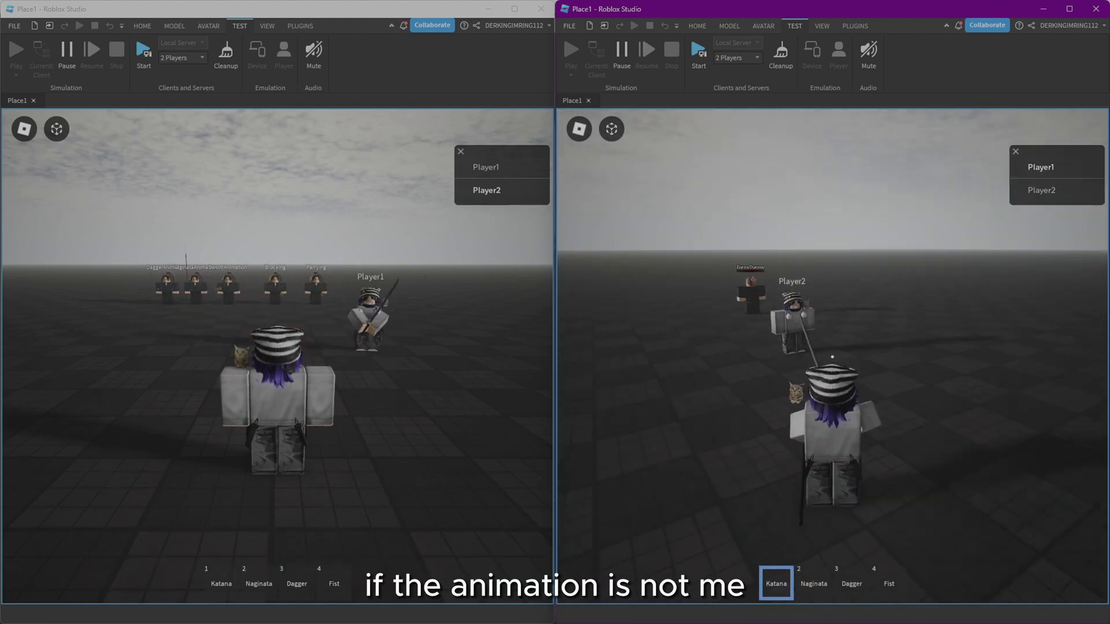
- Equip the Dagger as Player1, then return to the main place window and end the two-player test
{"action": "key", "text": "3"}
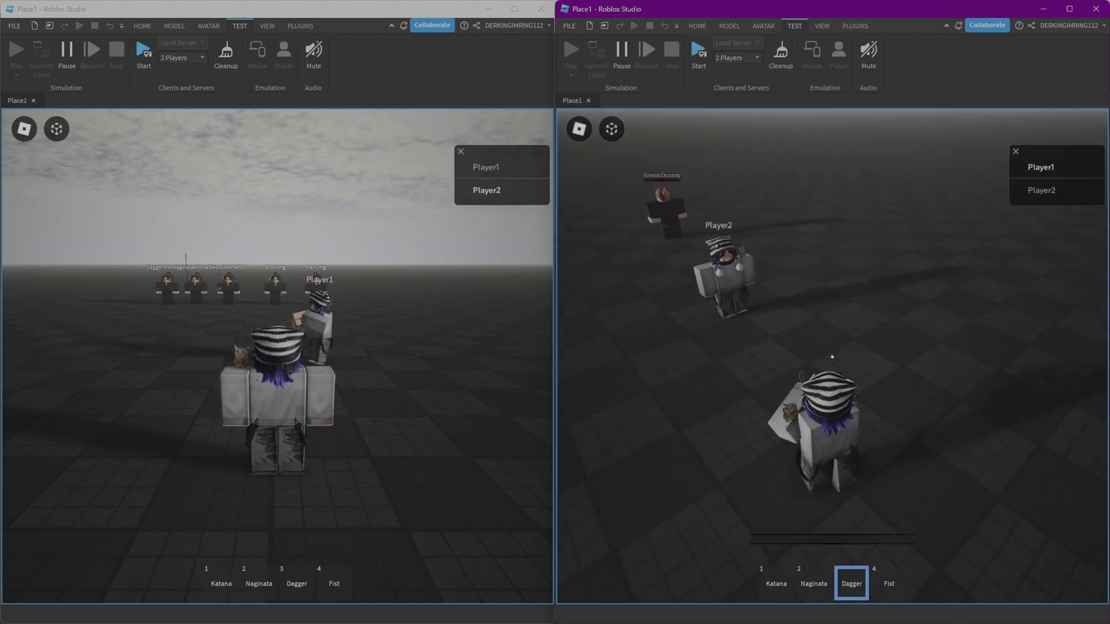
{"action": "mouse_move", "coordinate": [269, 597]}
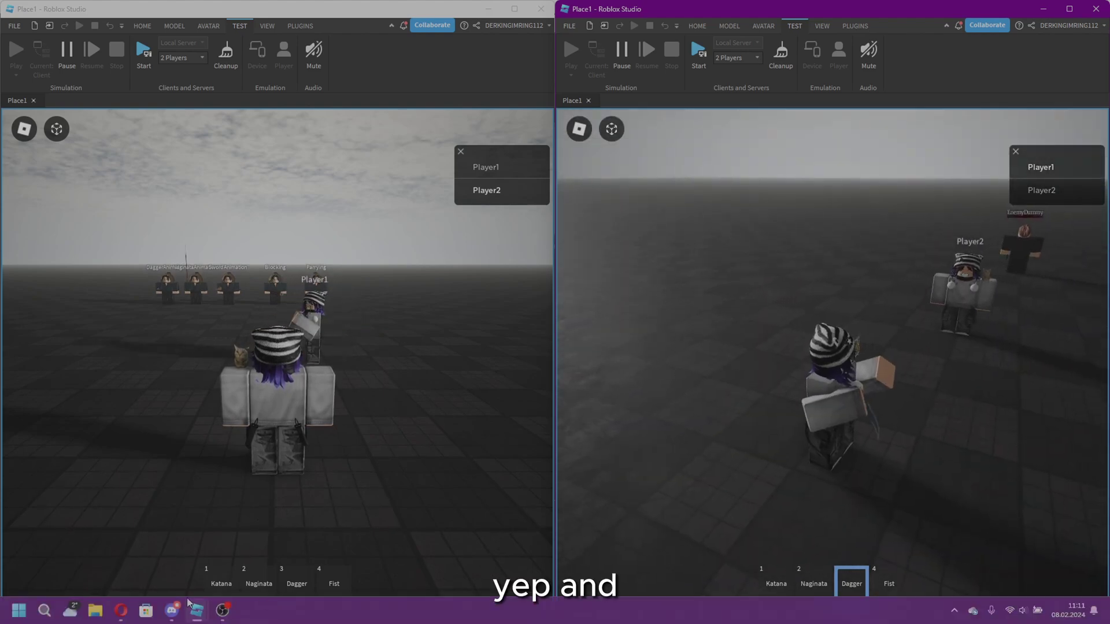
{"action": "mouse_move", "coordinate": [198, 610]}
{"action": "left_click", "coordinate": [99, 553]}
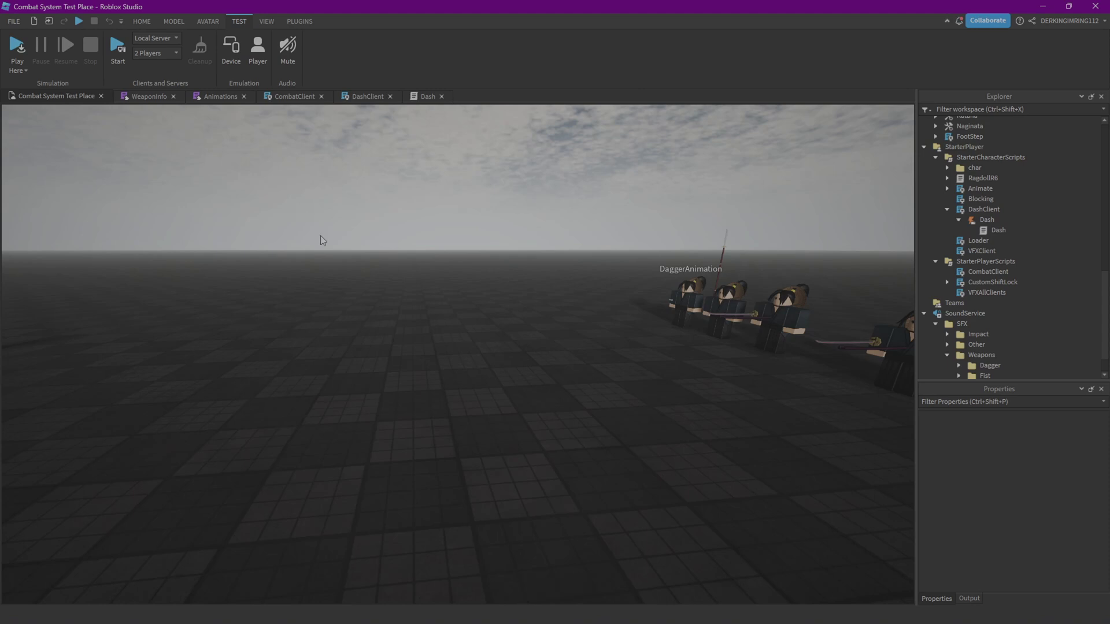
- Expand ServerScriptService and ServerStorage, and open the MuchachoHitbox module from the ServerStorage Modules folder
{"action": "right_click_drag", "start_coordinate": [487, 263], "coordinate": [487, 263]}
{"action": "scroll", "coordinate": [996, 206], "scroll_direction": "up", "scroll_amount": 7}
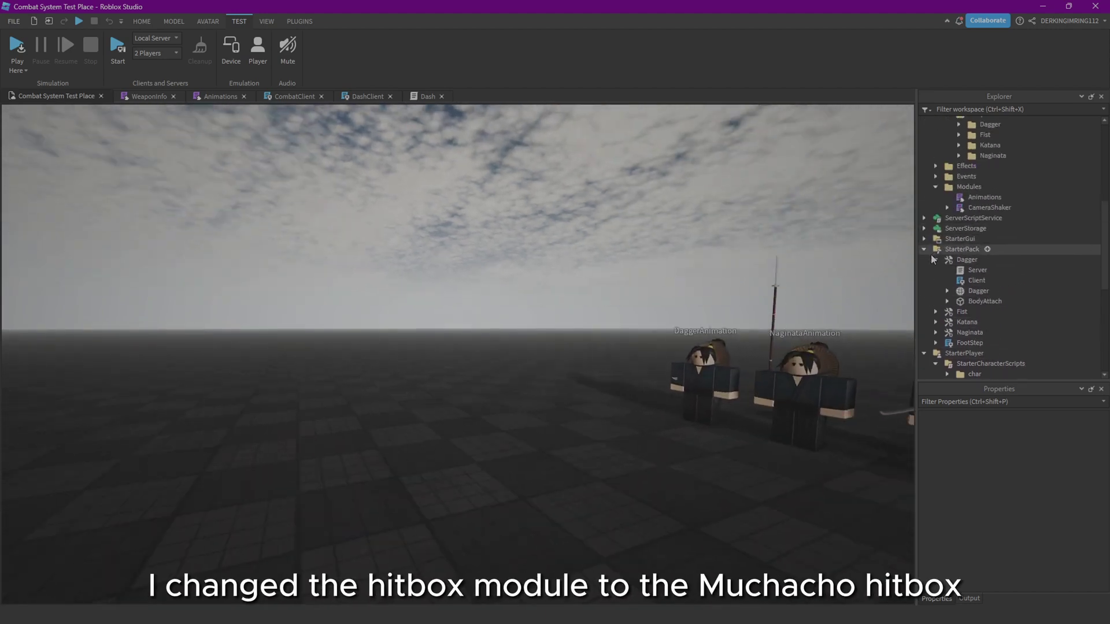
{"action": "left_click", "coordinate": [924, 218]}
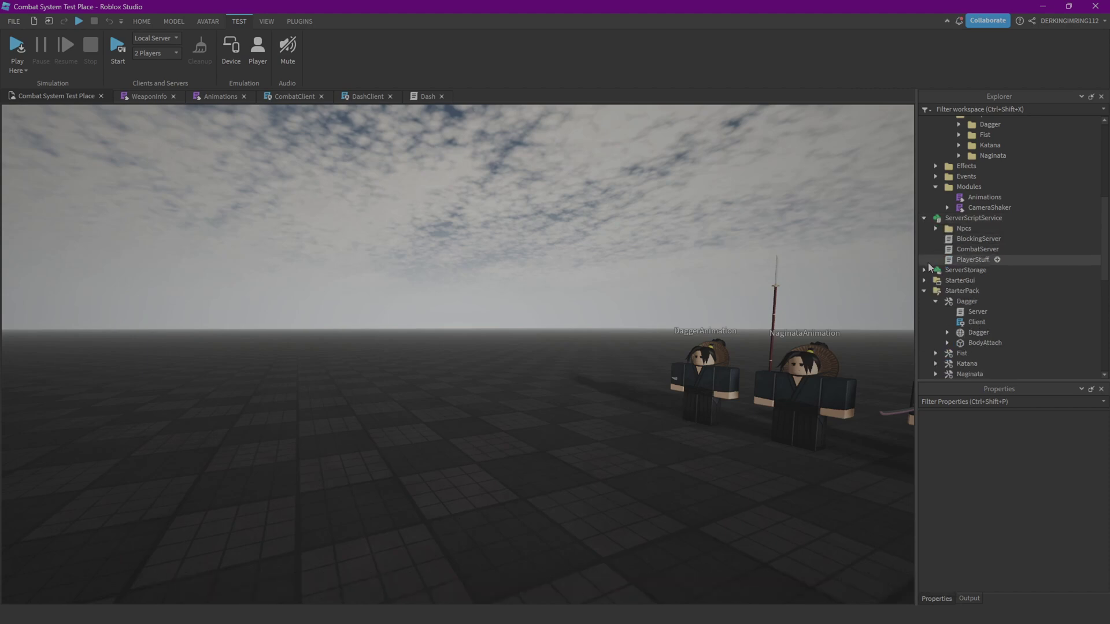
{"action": "left_click", "coordinate": [924, 270]}
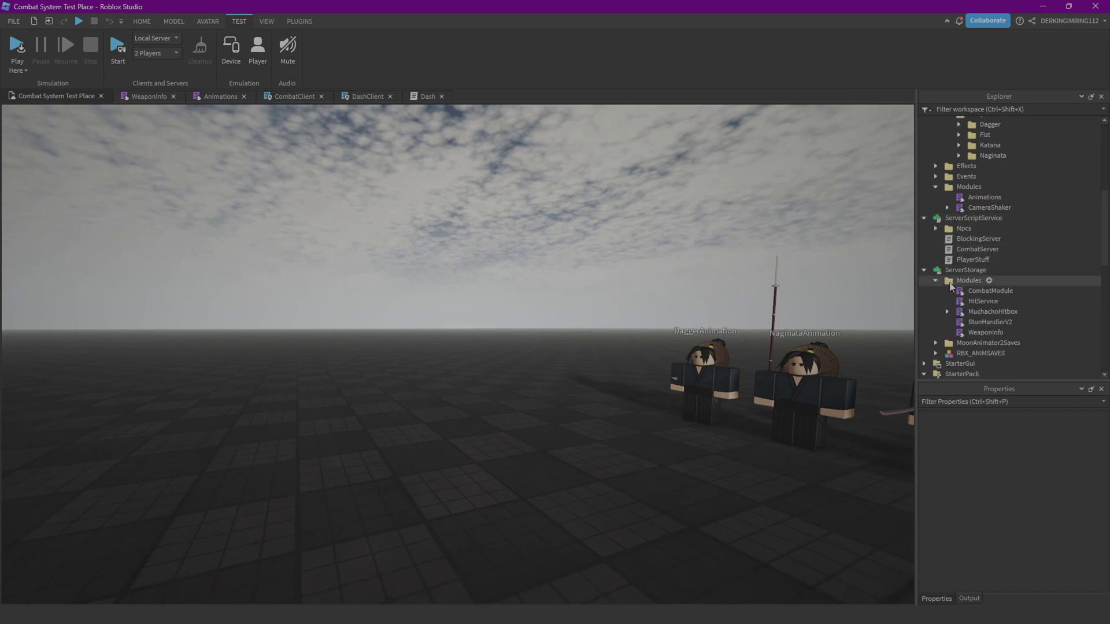
{"action": "left_click", "coordinate": [966, 271]}
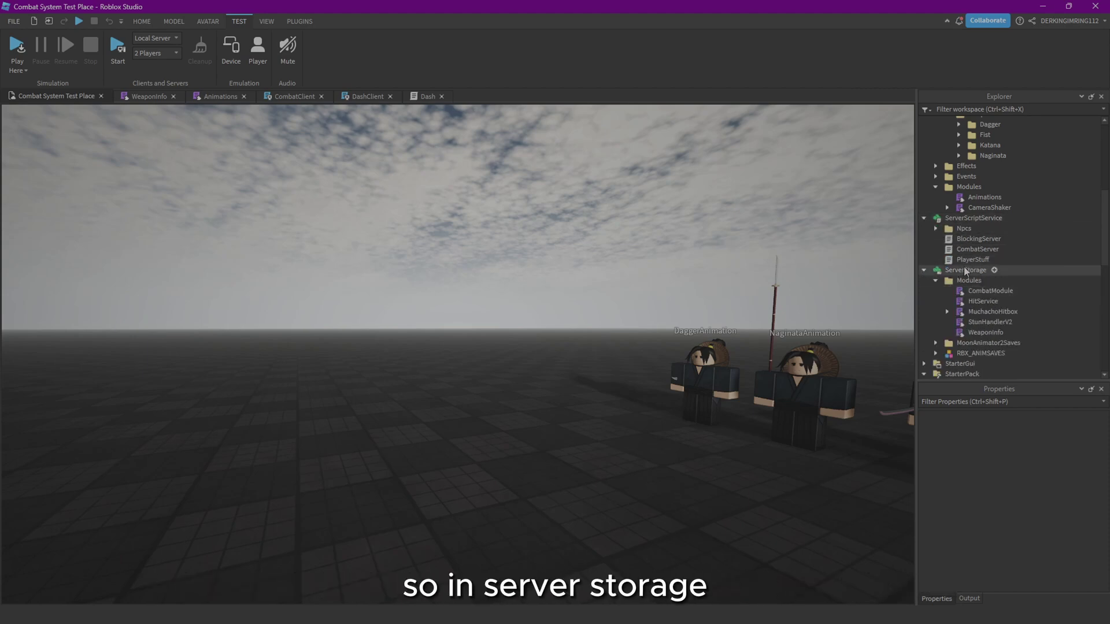
{"action": "double_click", "coordinate": [977, 311]}
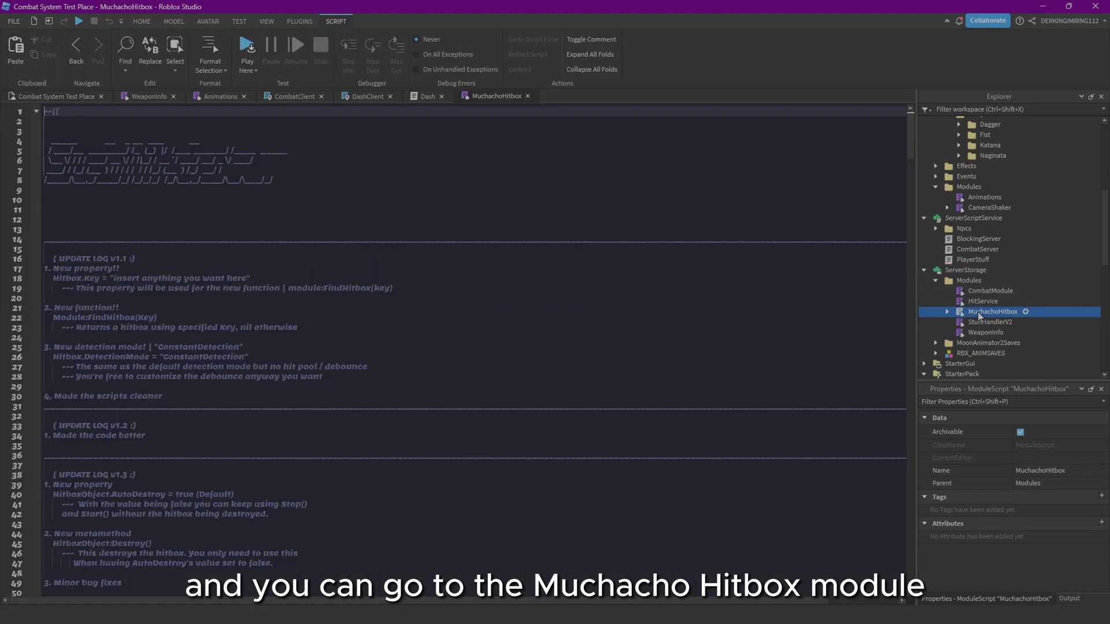
- Locate the HITBOX_TRANSPARENCY variable in the MuchachoHitbox module and place the cursor at the end of its line
{"action": "scroll", "coordinate": [173, 365], "scroll_direction": "down", "scroll_amount": 20}
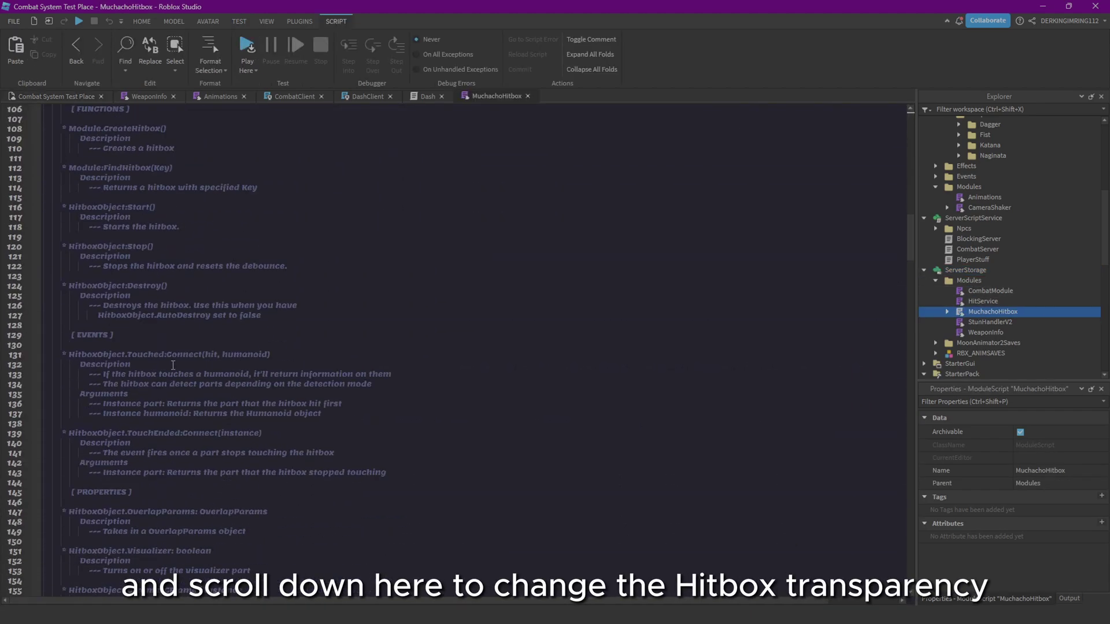
{"action": "scroll", "coordinate": [173, 365], "scroll_direction": "down", "scroll_amount": 20}
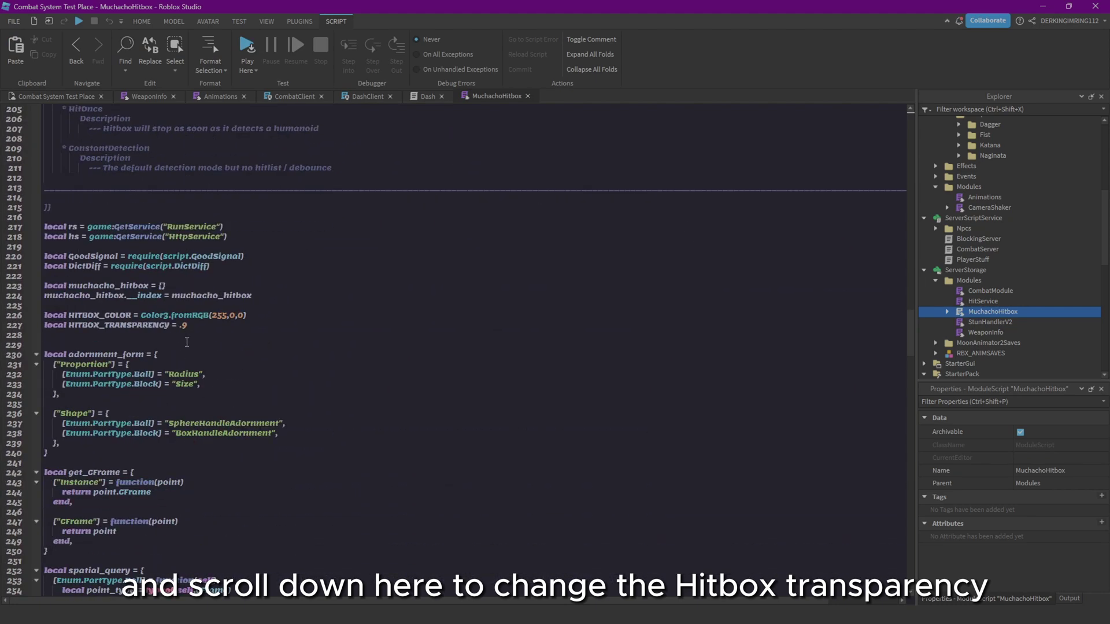
{"action": "left_click", "coordinate": [183, 326]}
{"action": "left_click", "coordinate": [190, 327]}
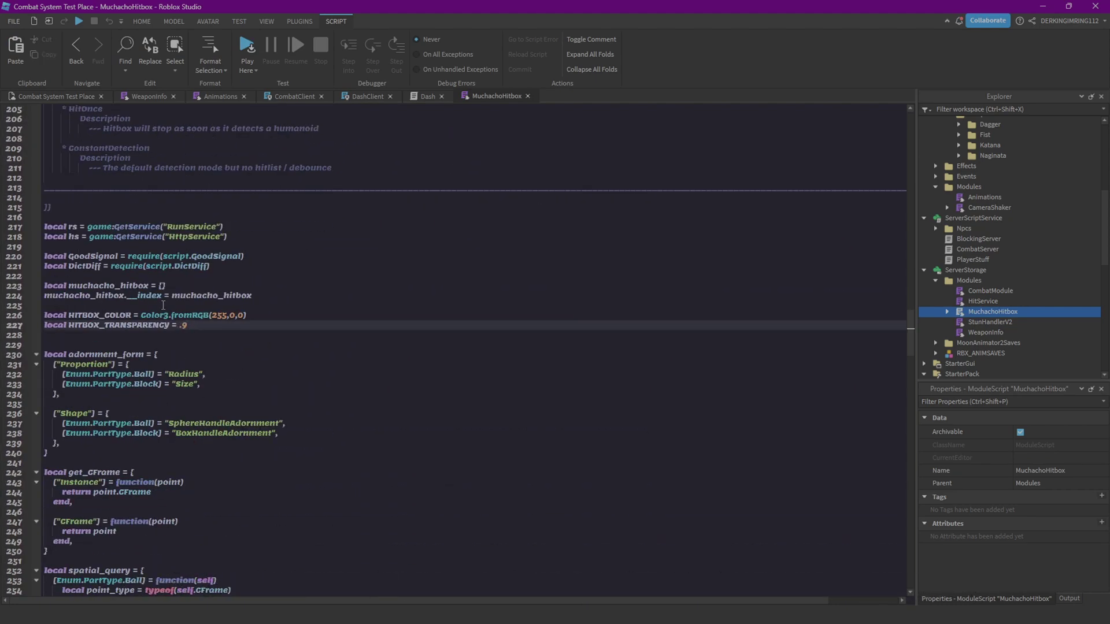
- Look through the weapon entries in the WeaponInfo module and return to the 3D view of the place
{"action": "left_click", "coordinate": [30, 96]}
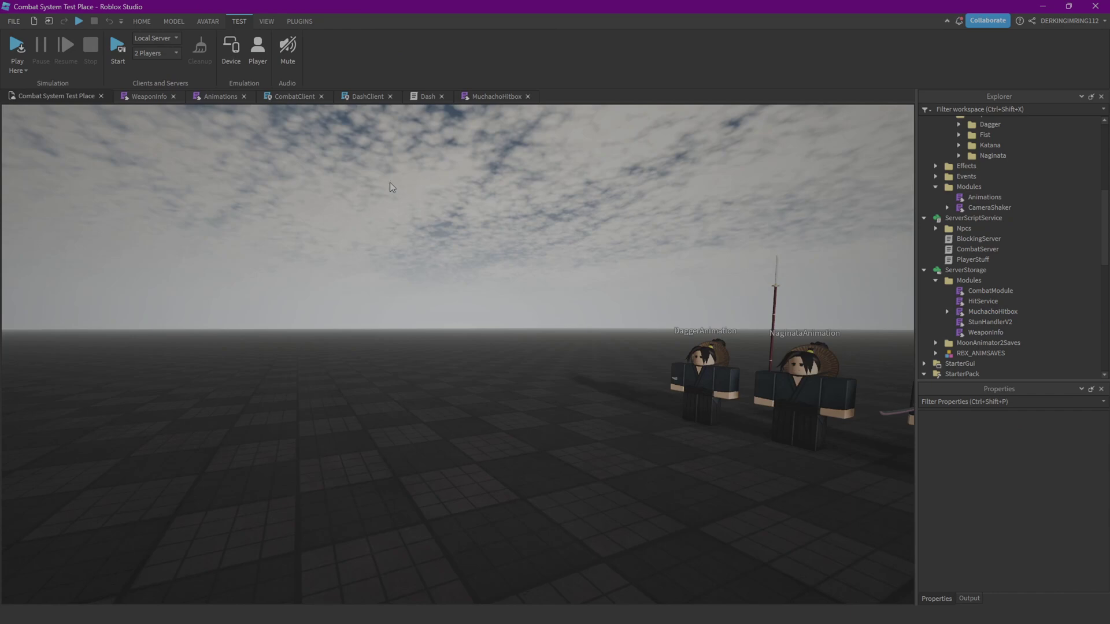
{"action": "left_click", "coordinate": [151, 96]}
{"action": "scroll", "coordinate": [237, 399], "scroll_direction": "down", "scroll_amount": 6}
{"action": "scroll", "coordinate": [237, 399], "scroll_direction": "up", "scroll_amount": 7}
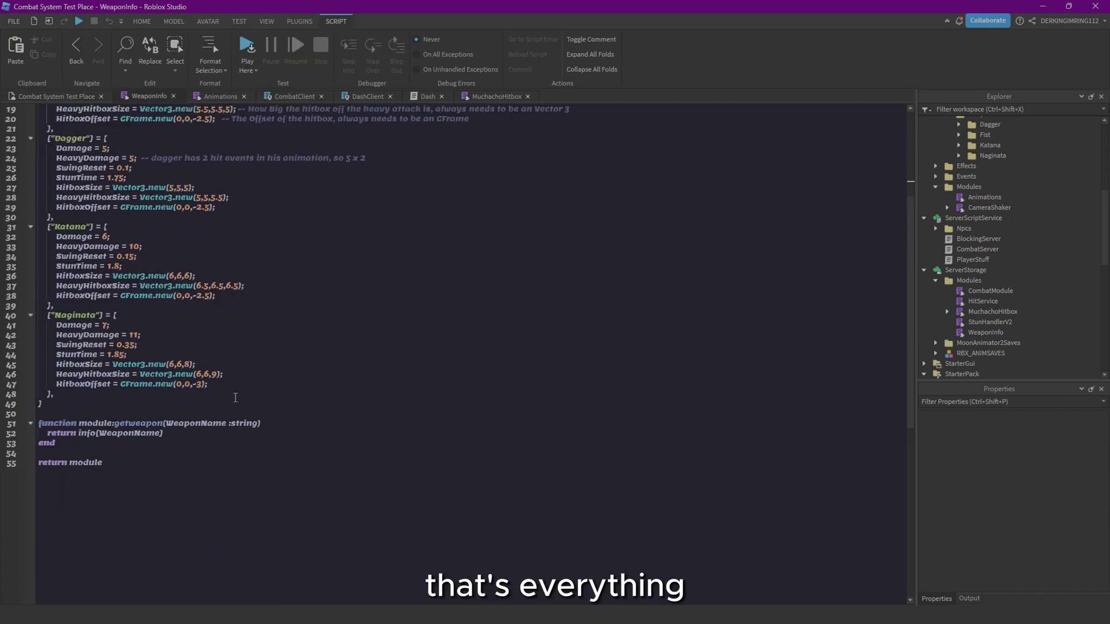
{"action": "left_click", "coordinate": [56, 96]}
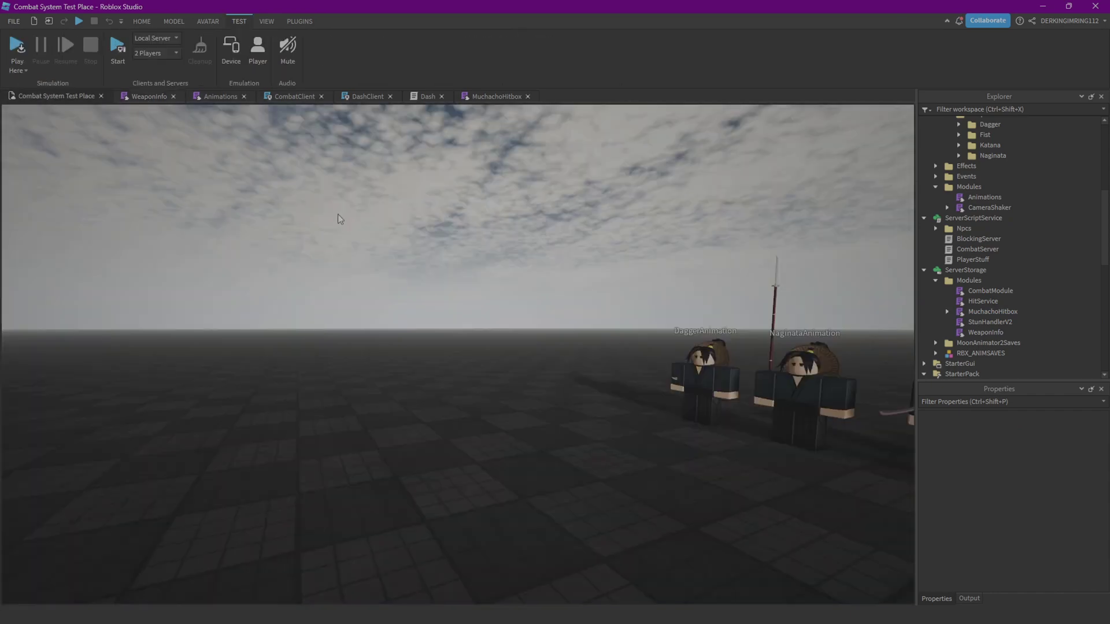
{"action": "right_click_drag", "start_coordinate": [358, 227], "coordinate": [359, 227]}
{"action": "key", "text": "d"}
{"action": "key", "text": "d"}
{"action": "key", "text": "s"}
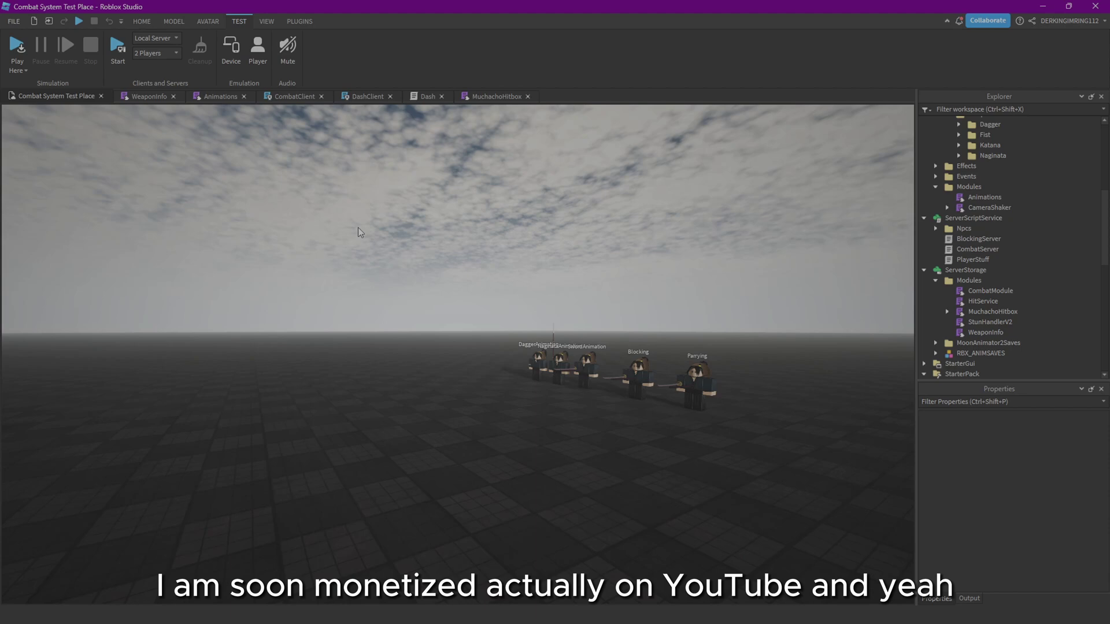
{"action": "key", "text": "w"}
{"action": "key", "text": "d"}
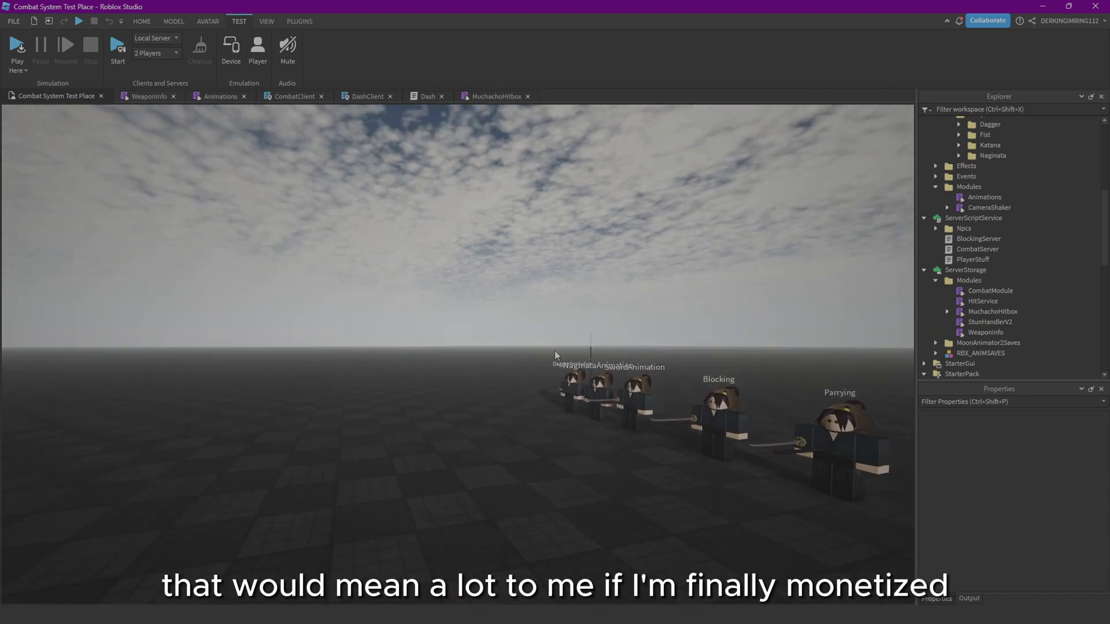
{"action": "left_click", "coordinate": [144, 25]}
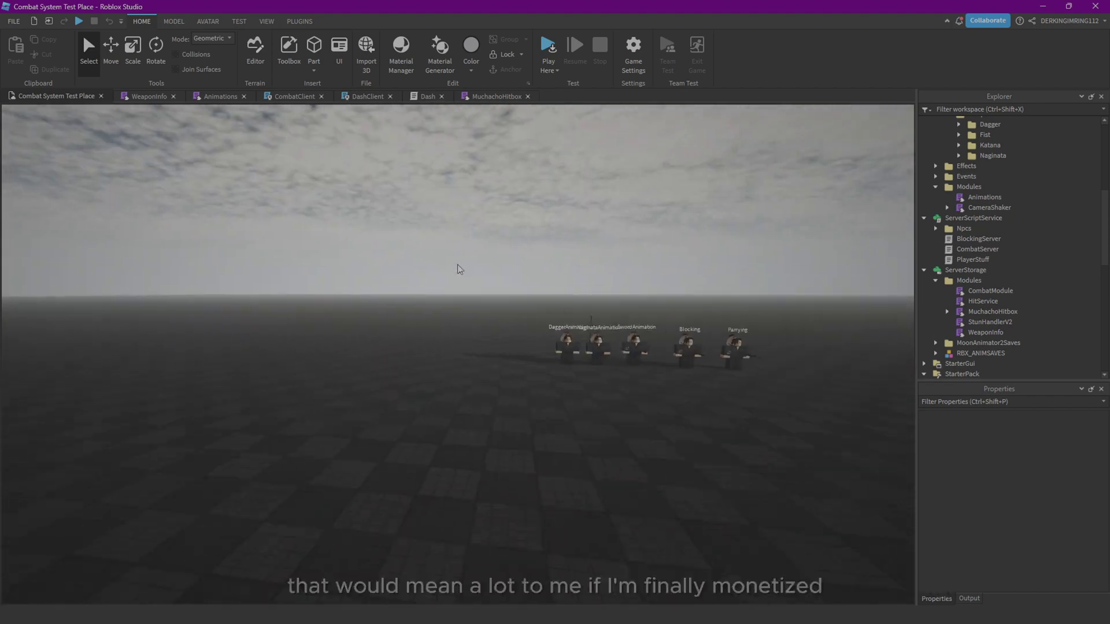
{"action": "key", "text": "w"}
{"action": "key", "text": "w"}
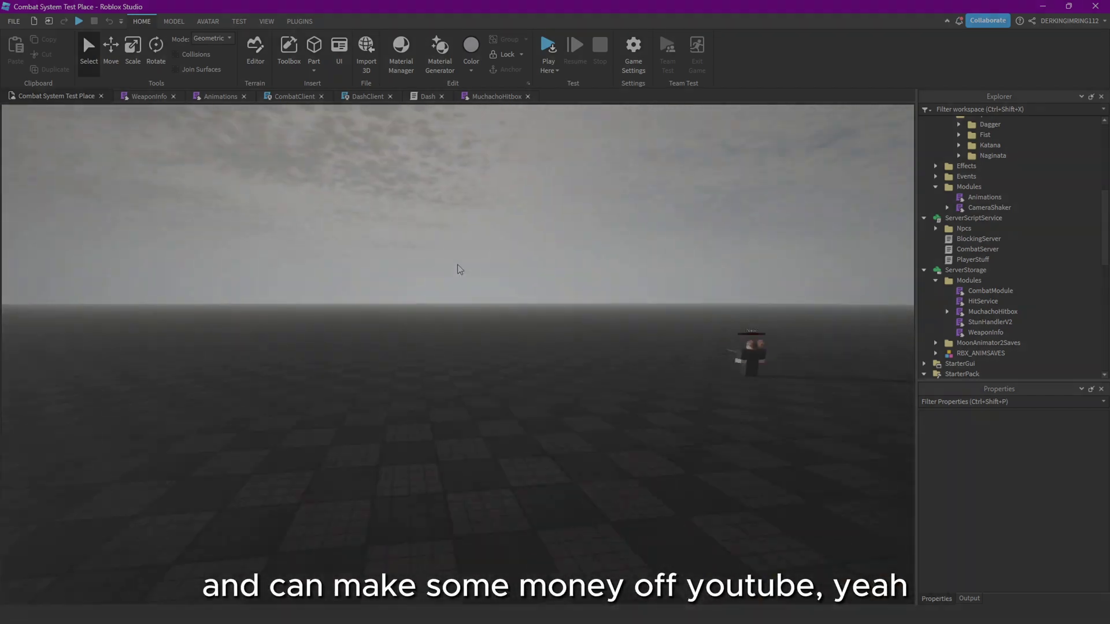
{"action": "key", "text": "w"}
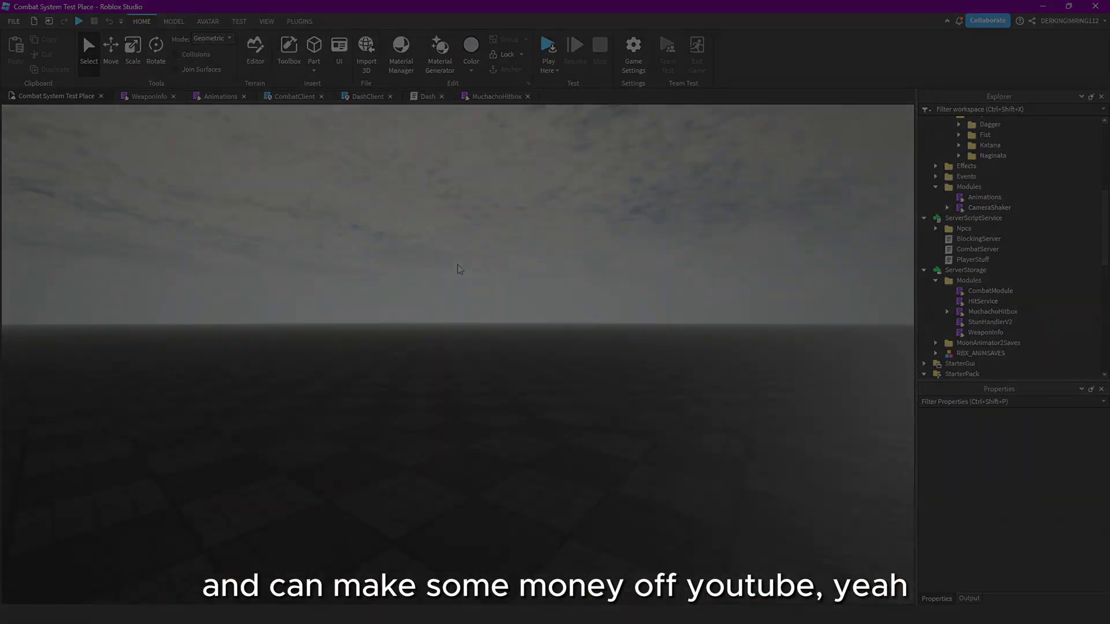